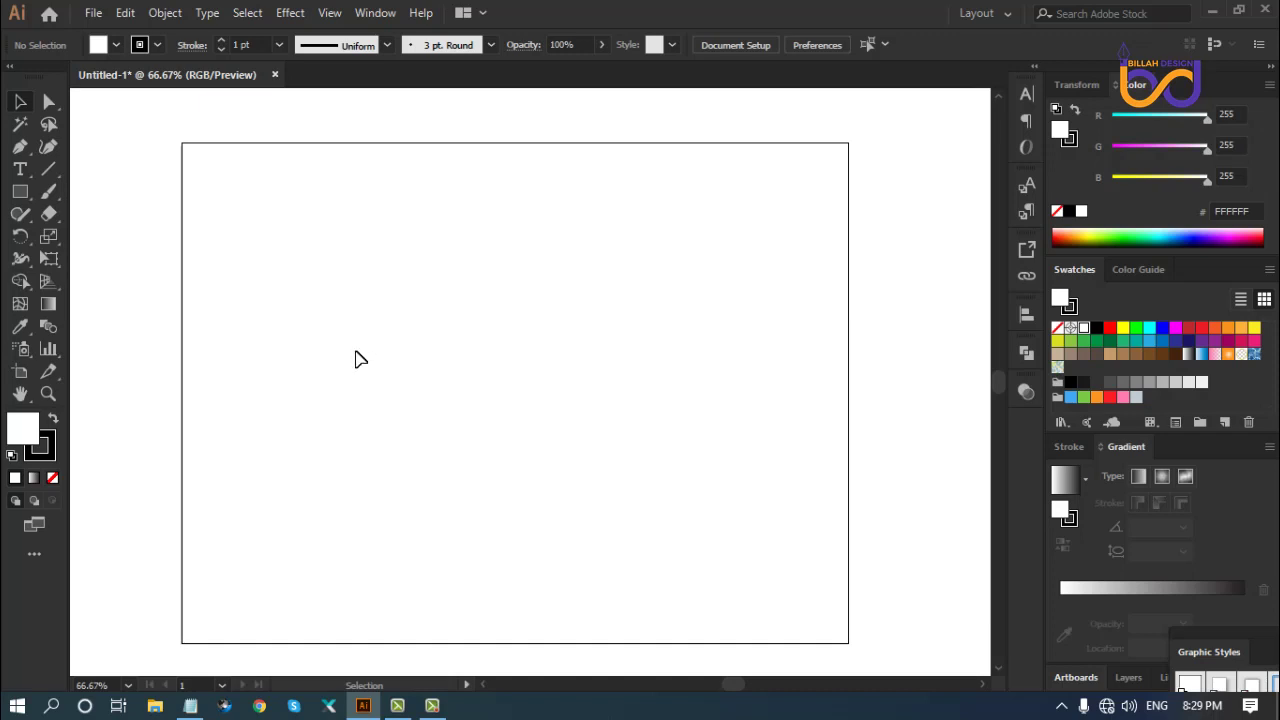
Draw an unfilled open curve with the Pen tool from the artboard's upper right, dipping and rising to about X 220 px, Y 273 px
click(23, 148)
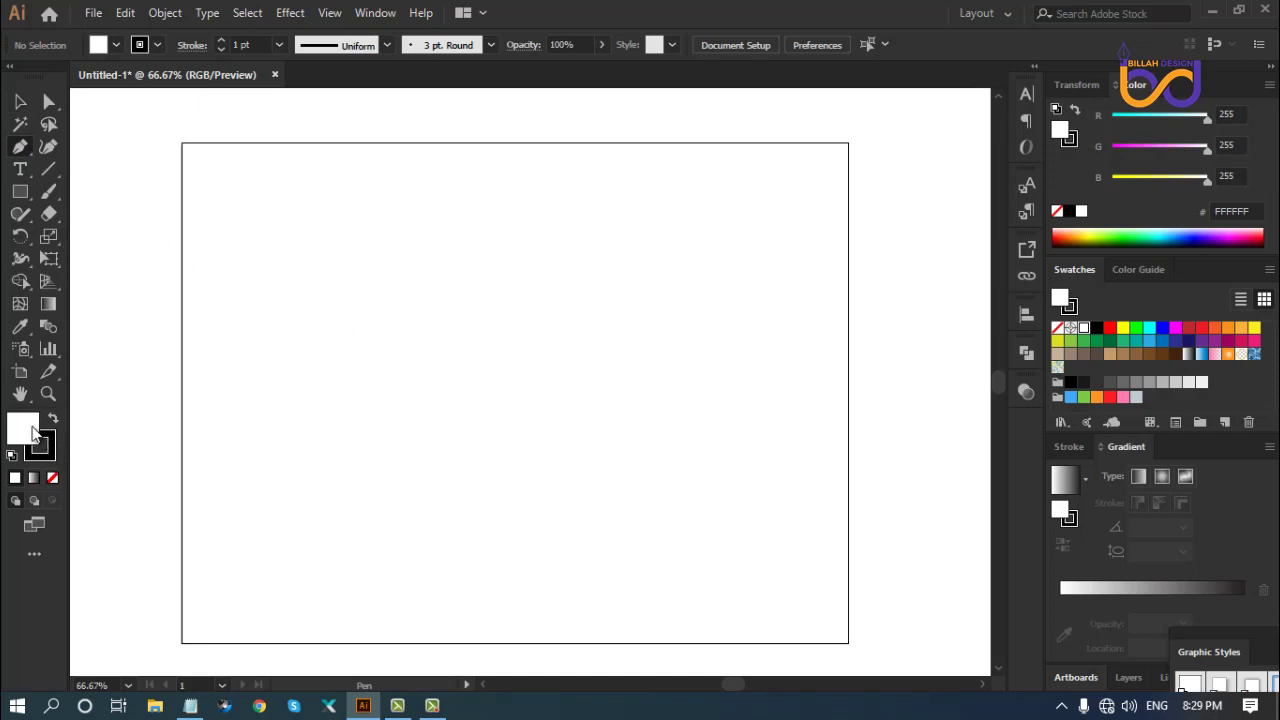
click(52, 477)
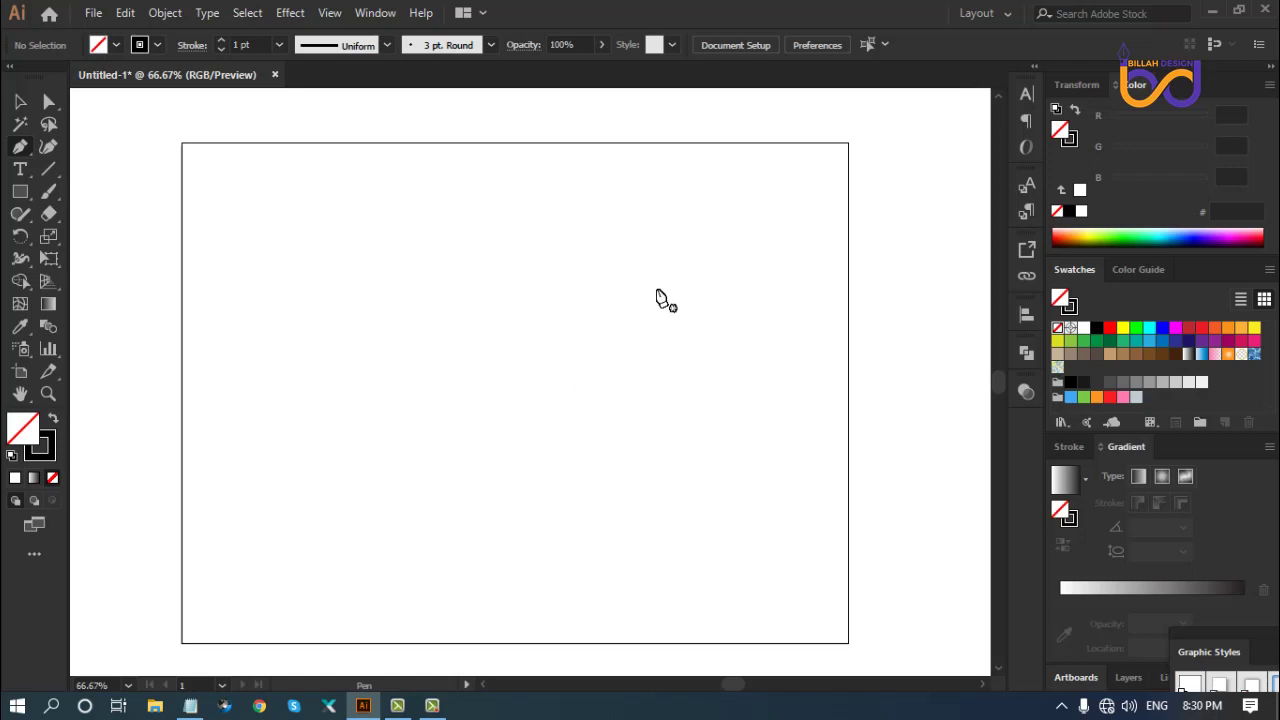
drag(654, 282, 609, 286)
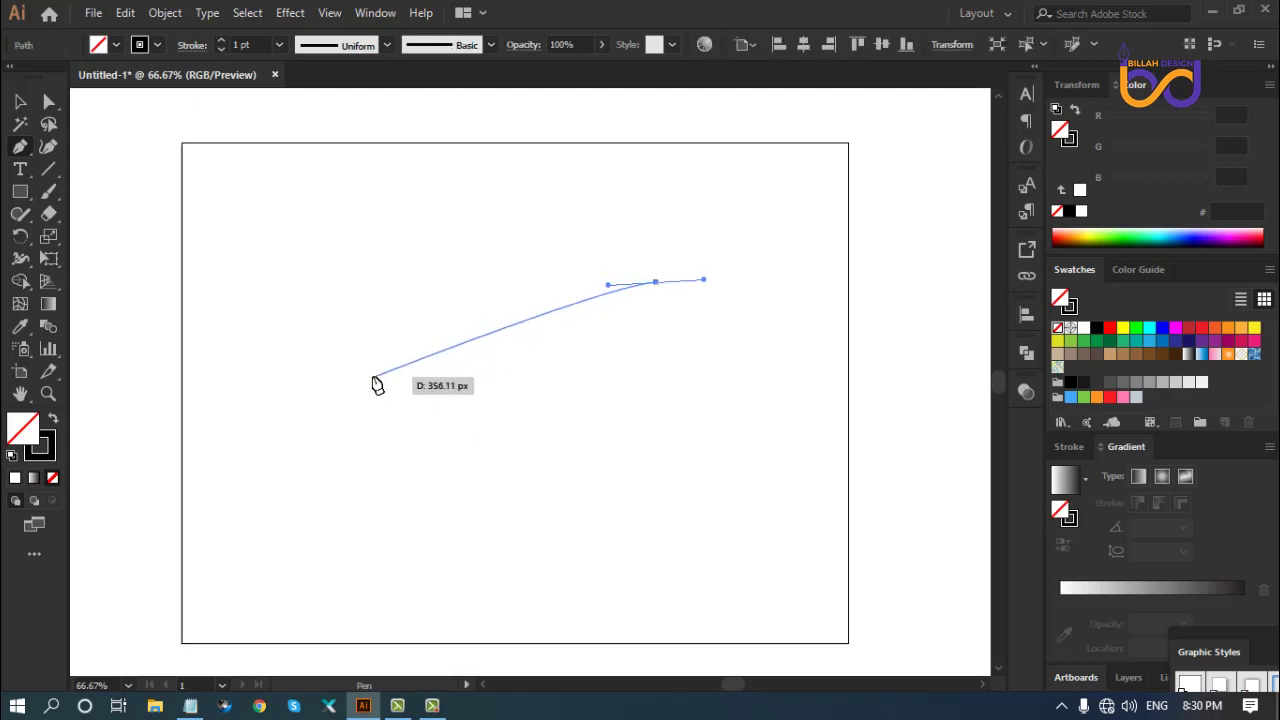
drag(366, 371, 220, 243)
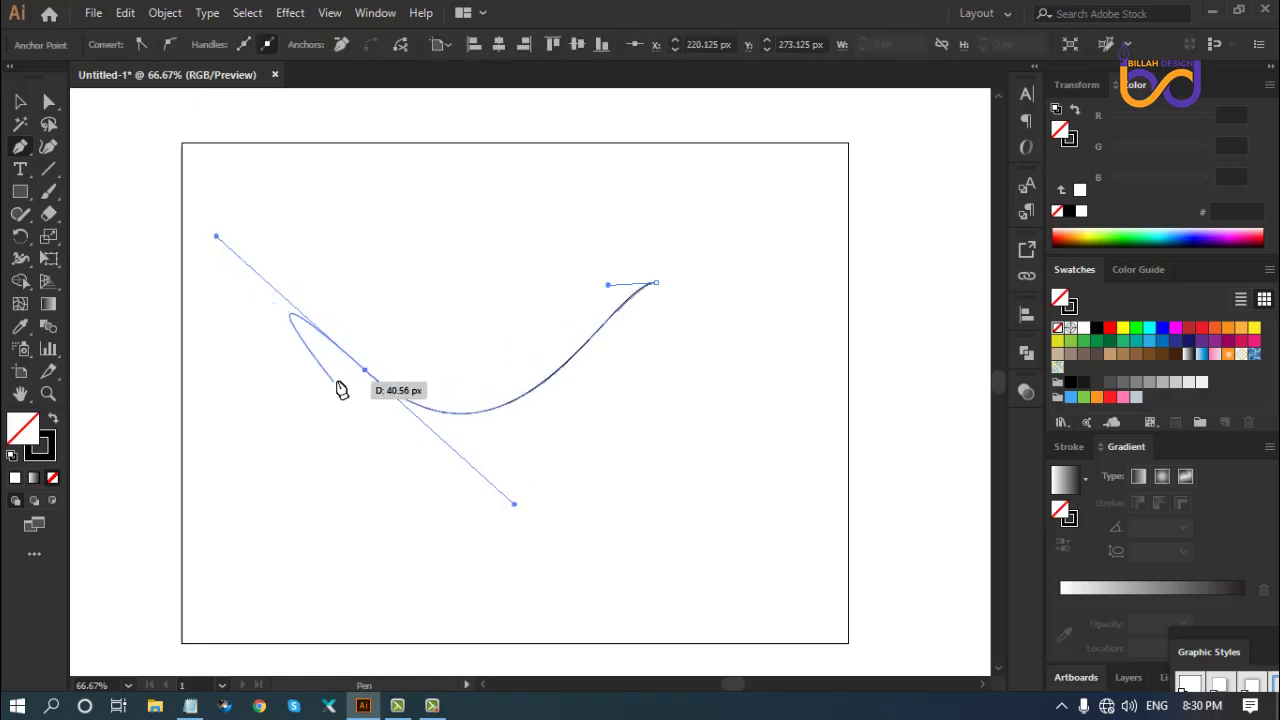
drag(368, 373, 28, 105)
click(22, 102)
click(234, 237)
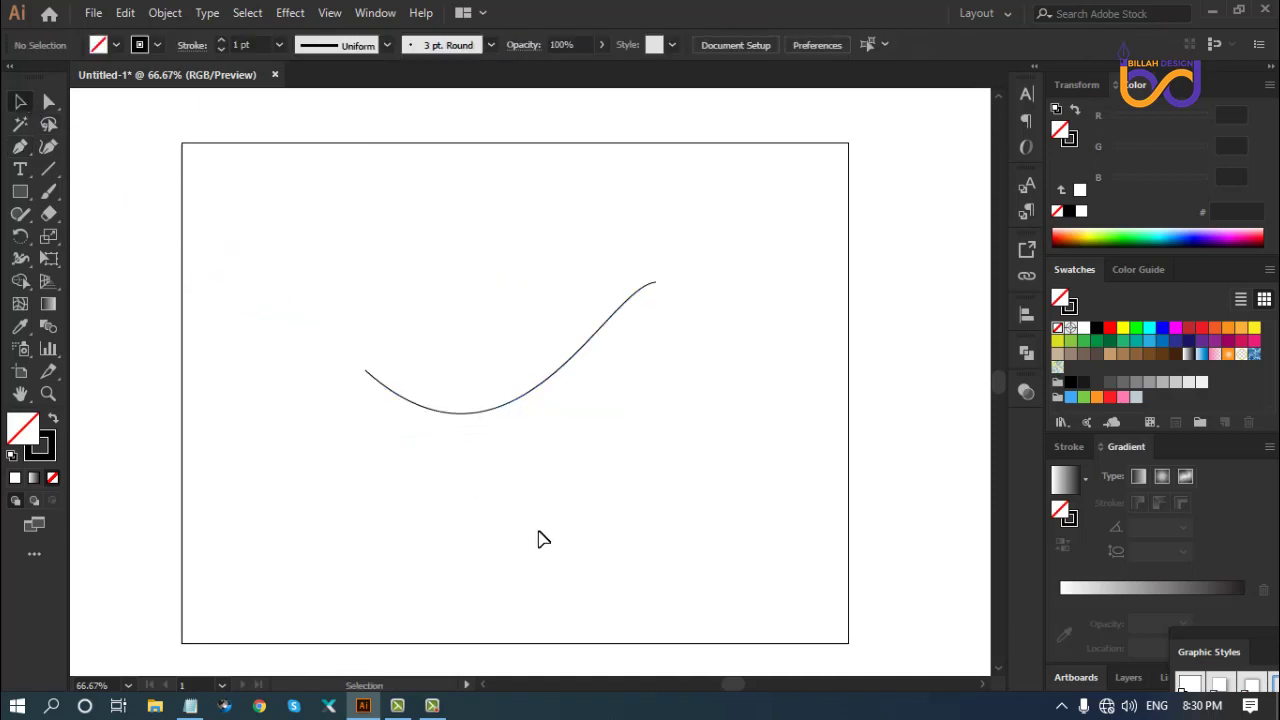
Continue the path with the Pen tool from its upper-right end, adding a curved stroke down to about X 290 px, Y 383 px
click(21, 147)
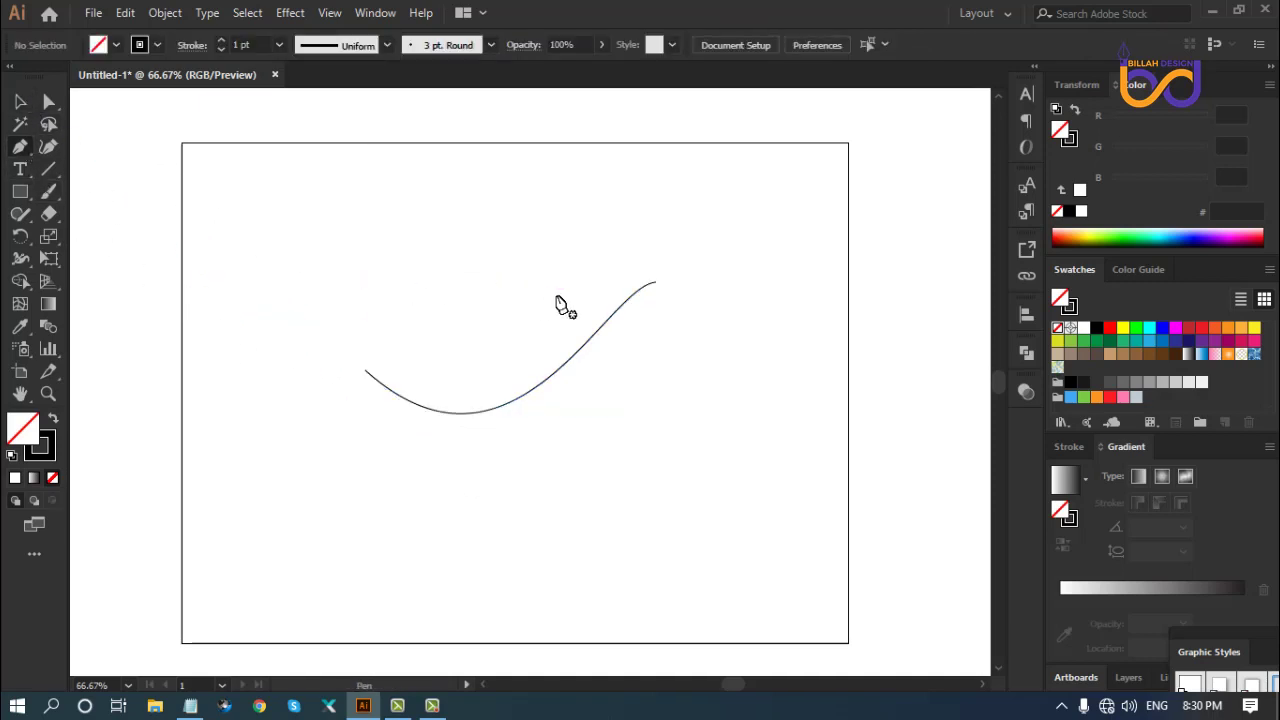
click(656, 283)
drag(474, 408, 361, 578)
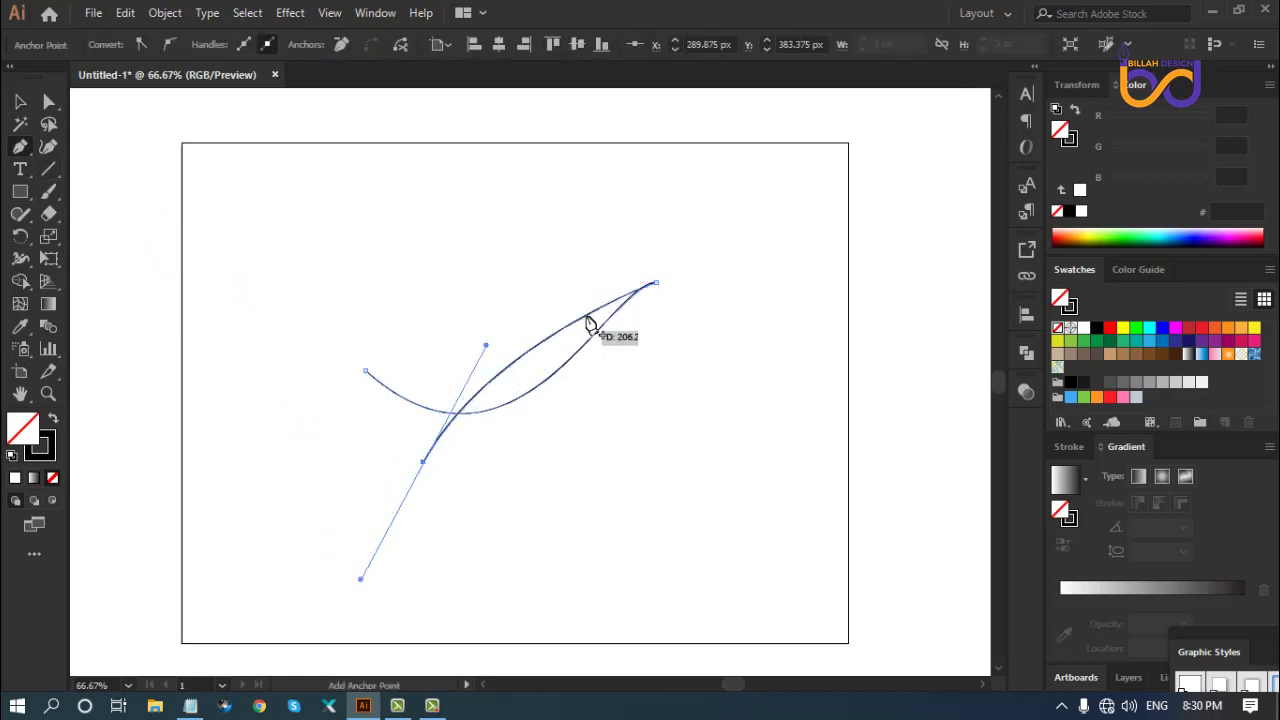
Reshape the new stroke with the Anchor Point tool into an S-curve that bulges upward near the upper-right tip
click(20, 146)
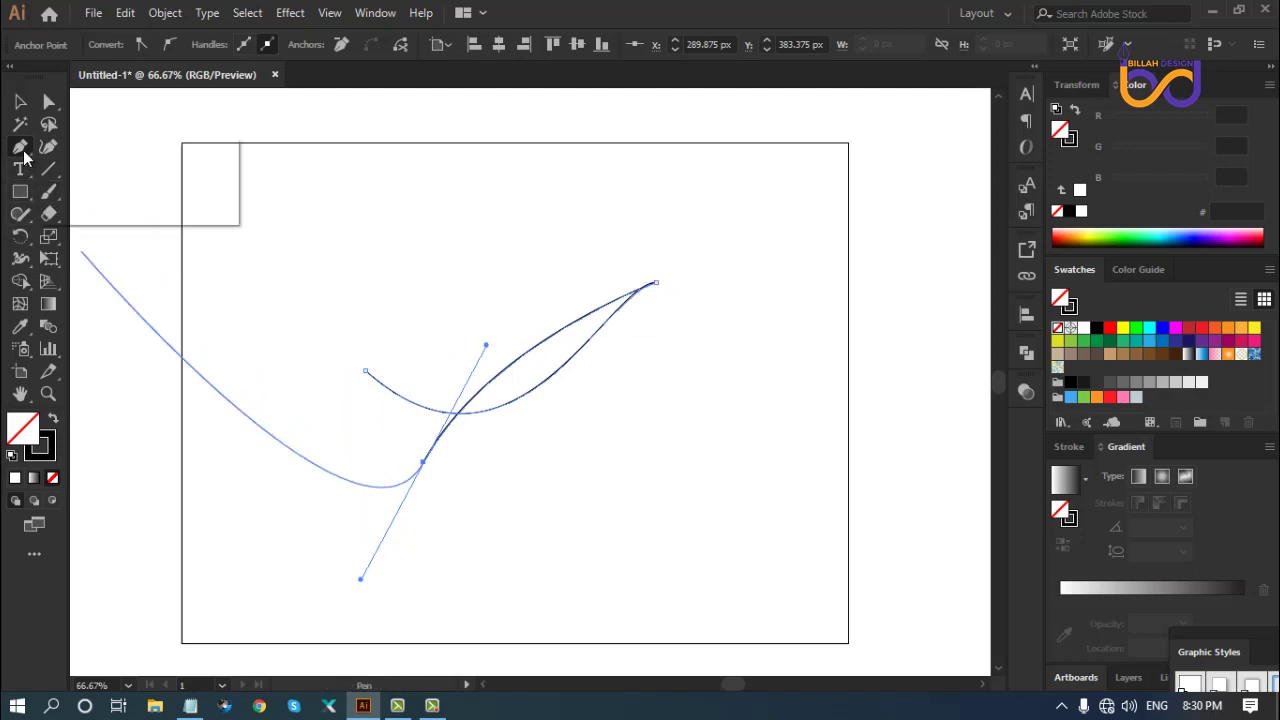
click(100, 216)
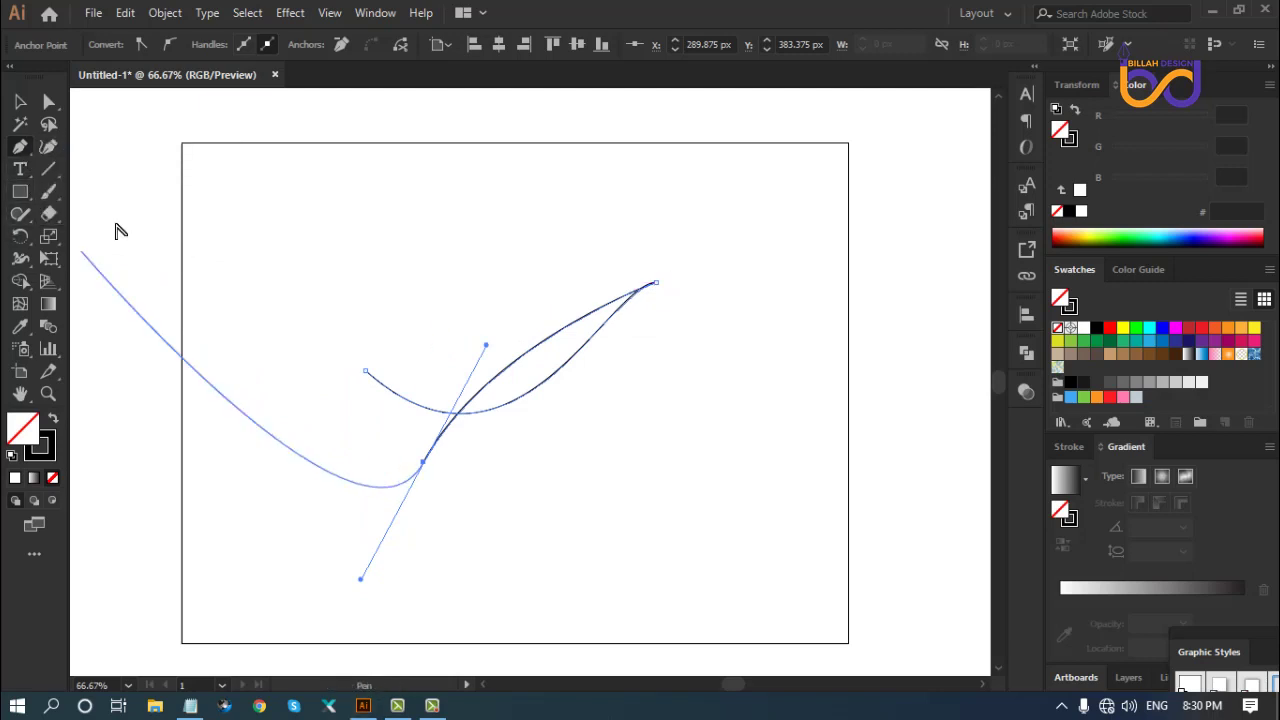
drag(563, 340, 518, 305)
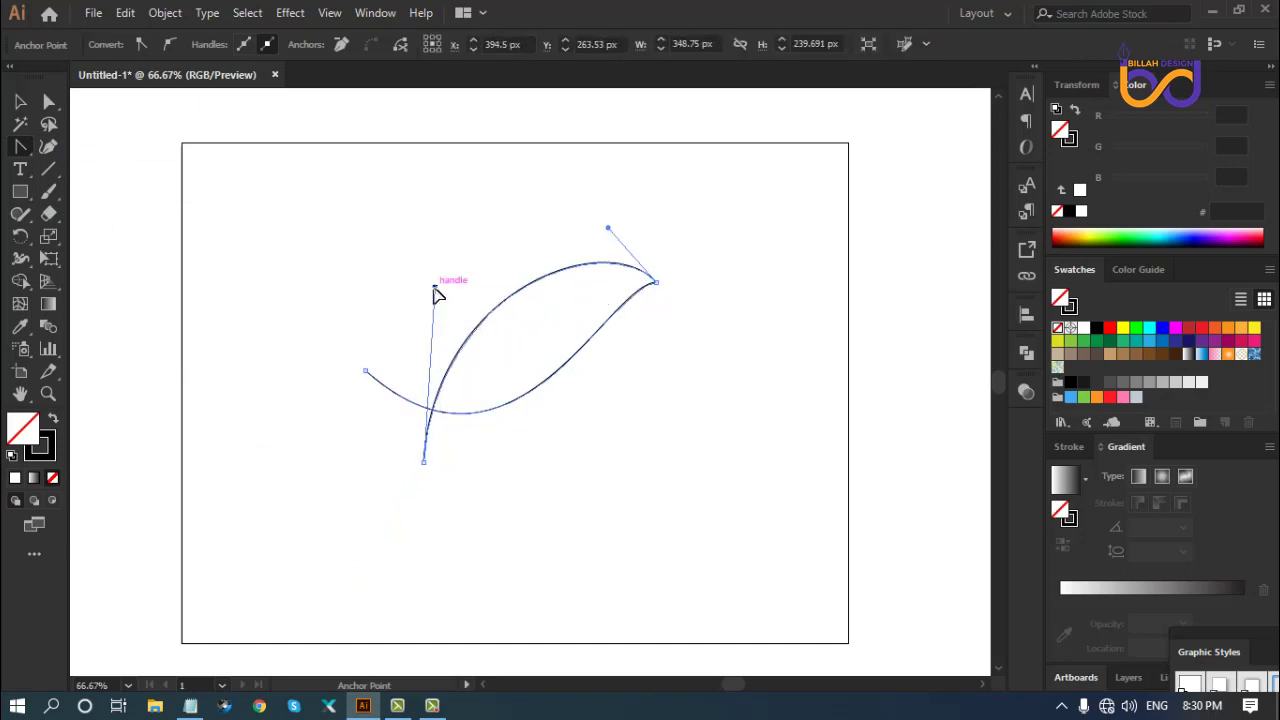
drag(437, 293, 543, 362)
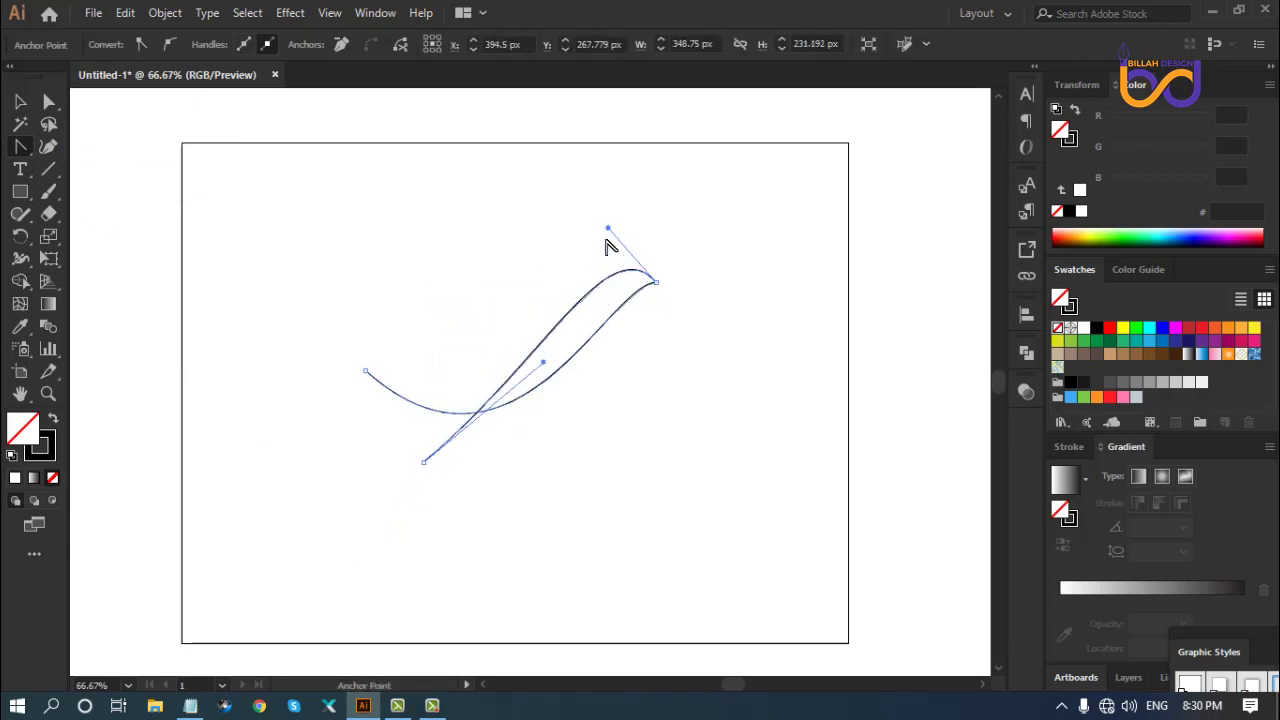
drag(609, 229, 536, 223)
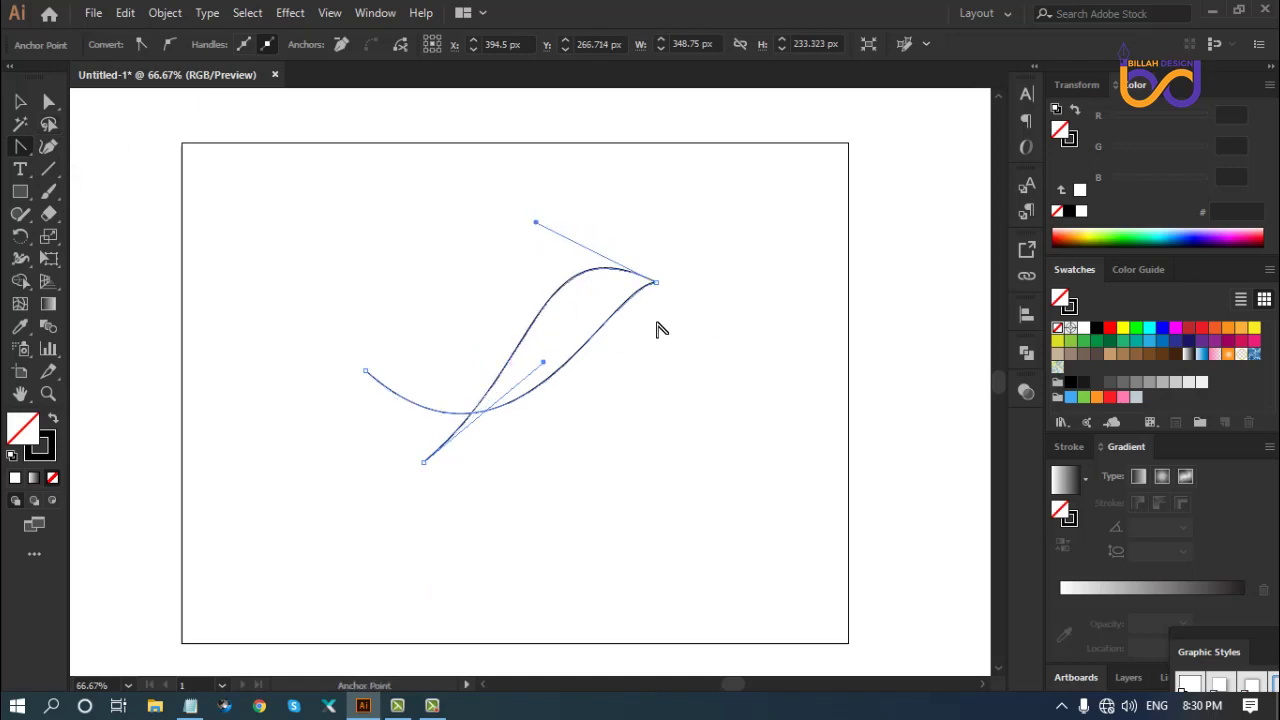
Adjust the first curve's direction handle at the upper-right tip with the Direct Selection tool
click(51, 103)
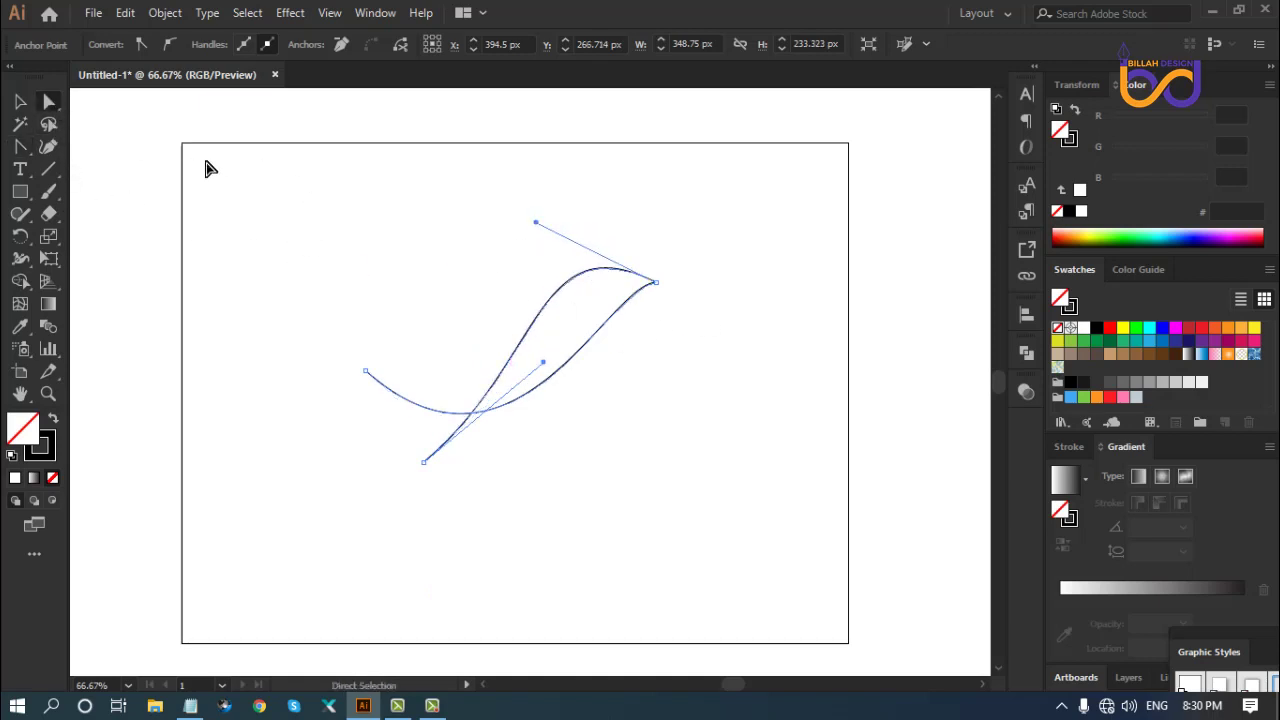
click(205, 168)
click(576, 353)
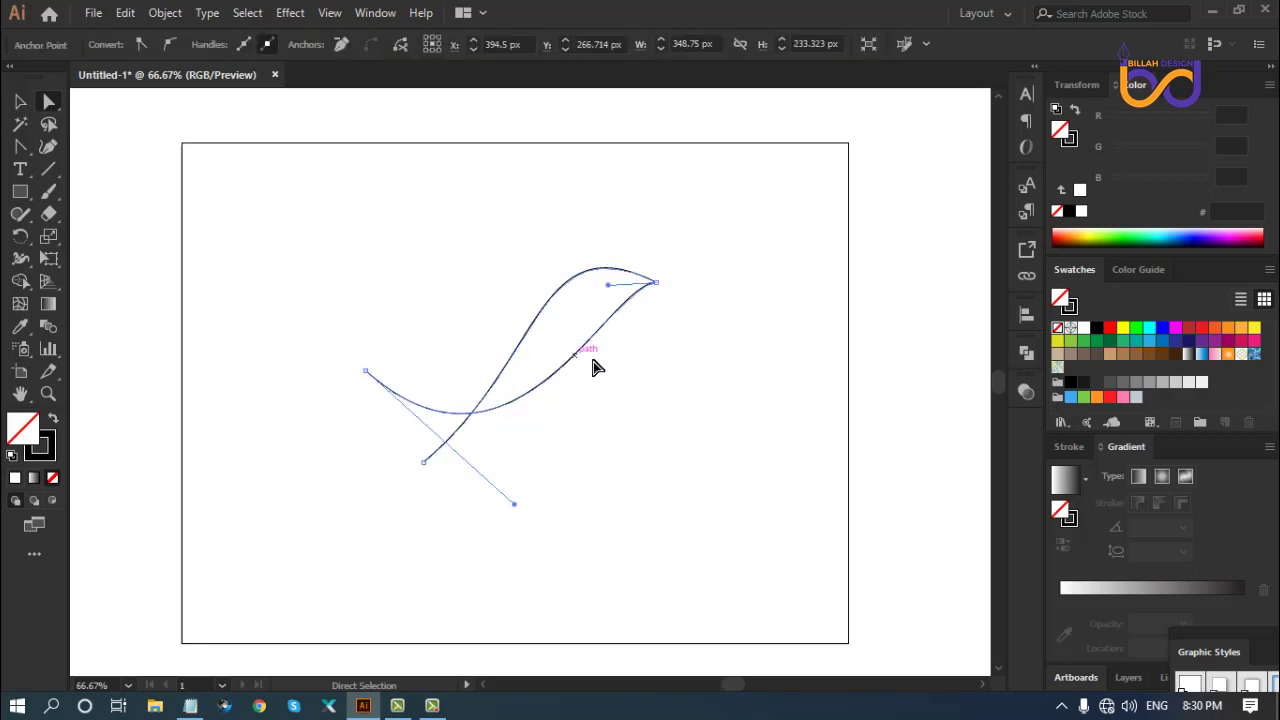
drag(609, 285, 591, 280)
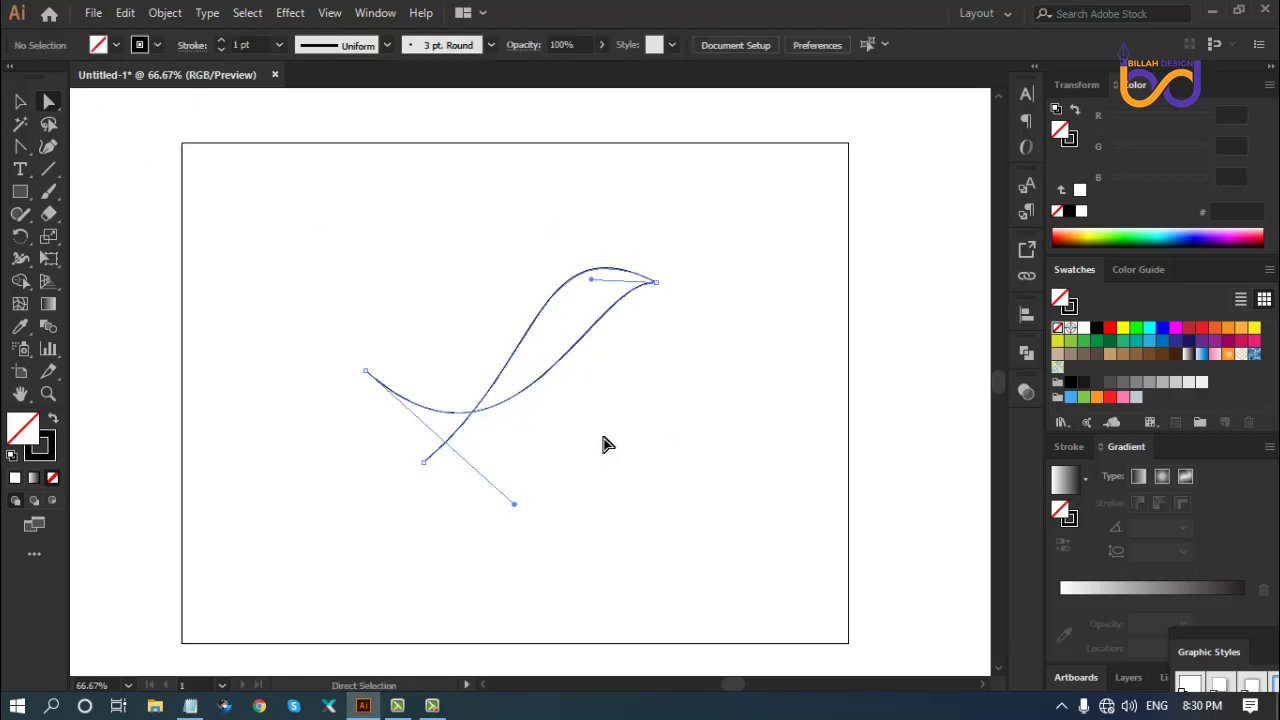
click(616, 318)
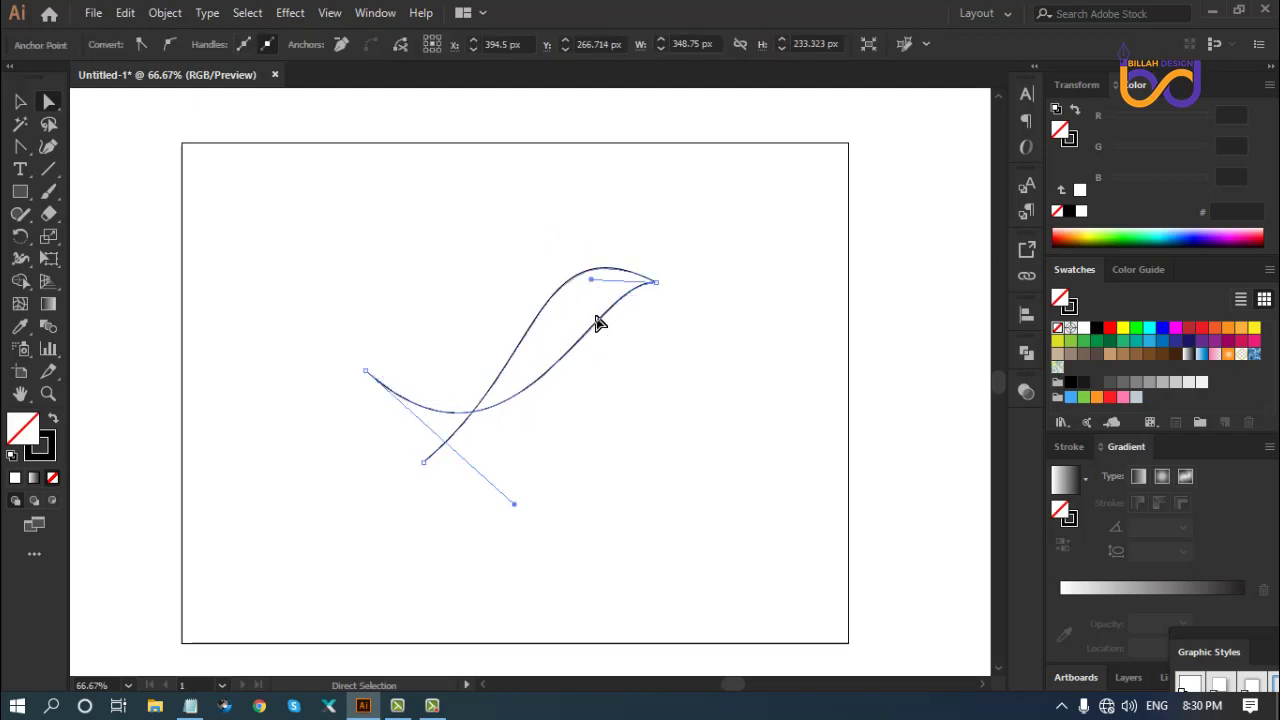
Add an anchor point where the strokes cross, level its handles horizontally, and extend the first curve's left end outward and up
click(20, 148)
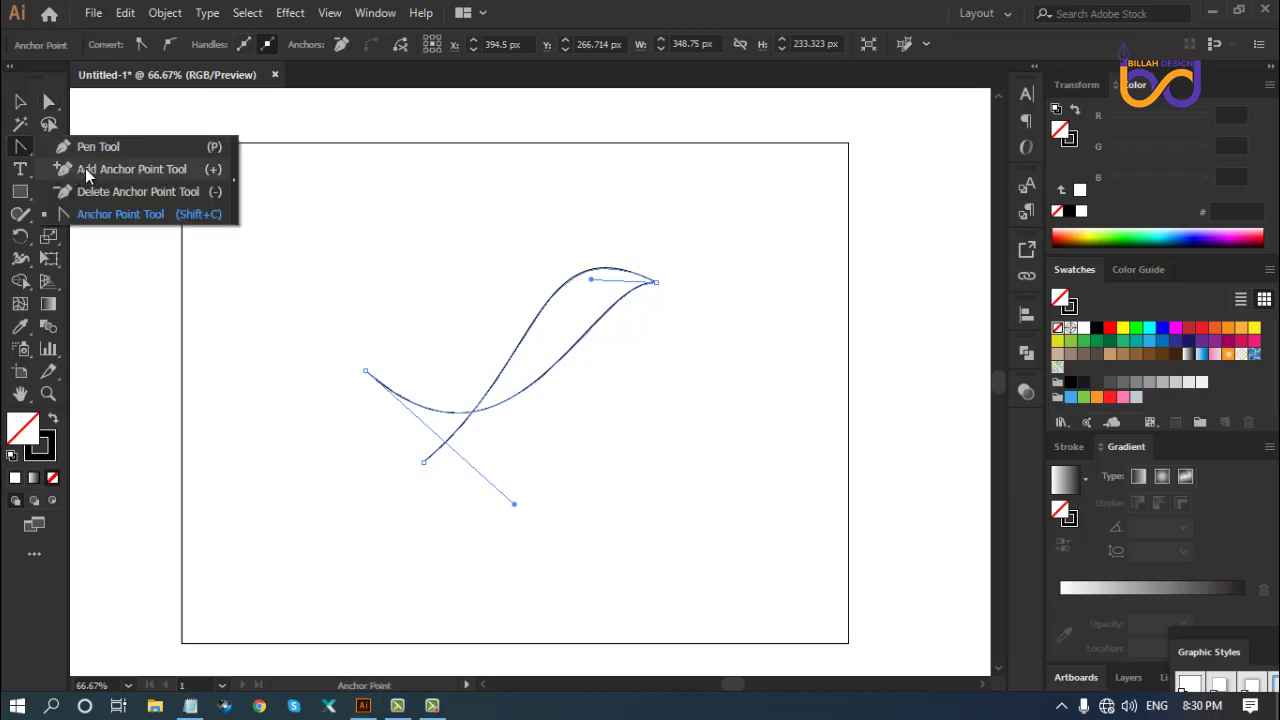
click(156, 171)
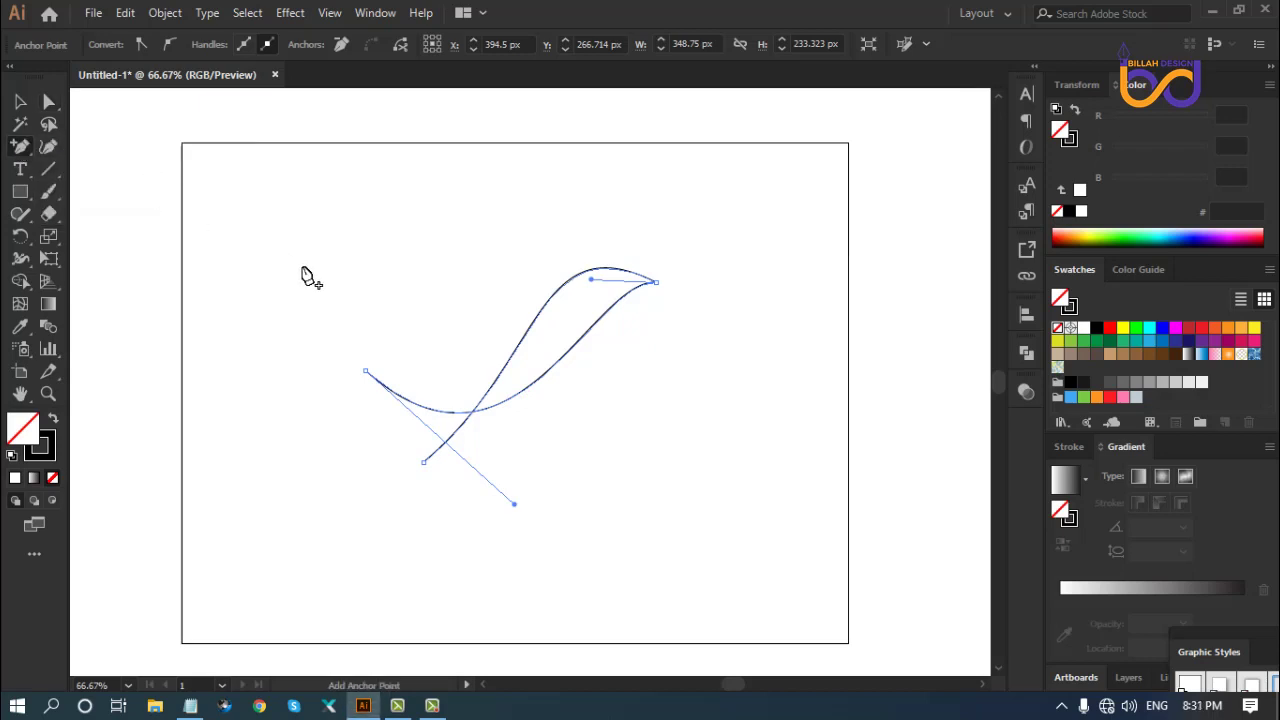
click(481, 411)
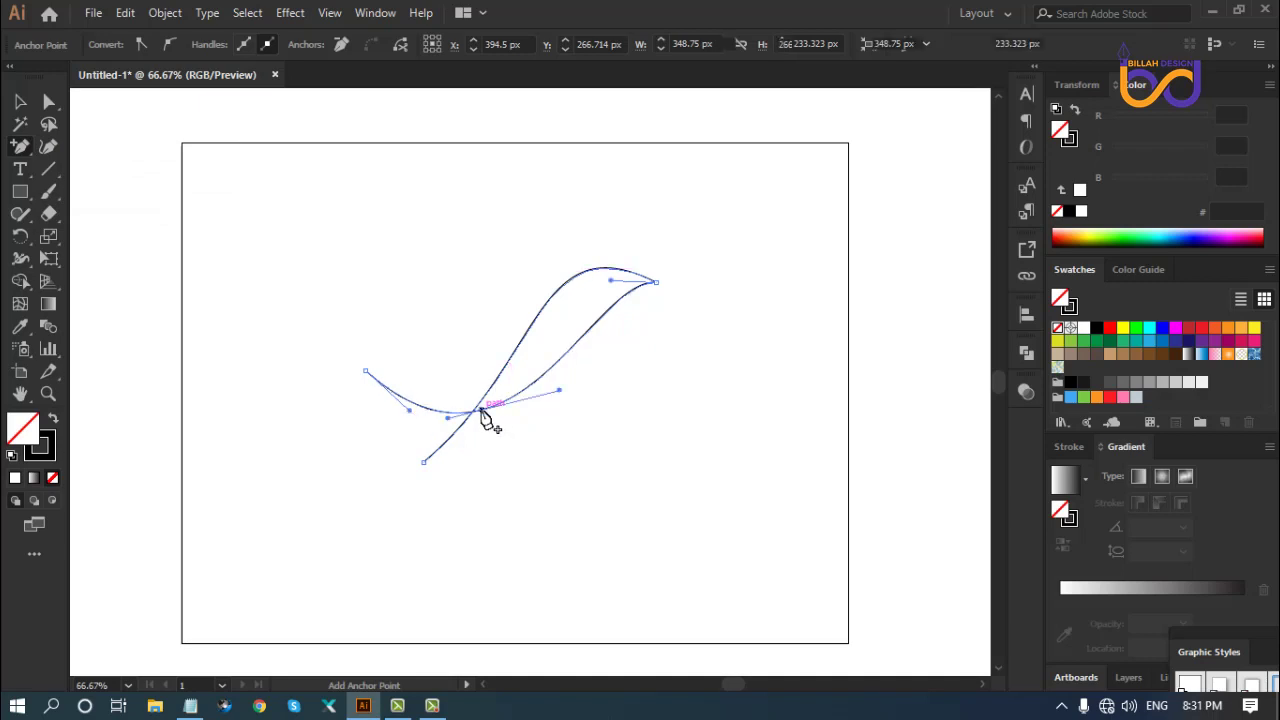
click(51, 104)
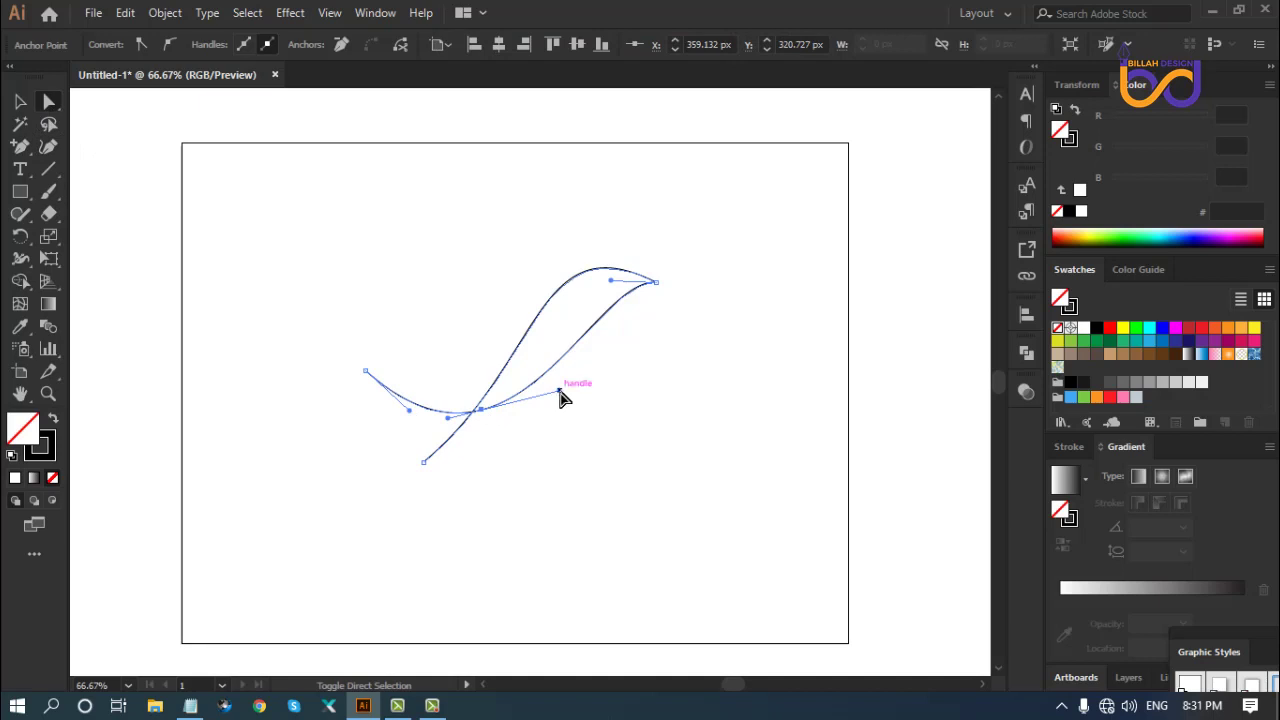
drag(560, 391, 566, 409)
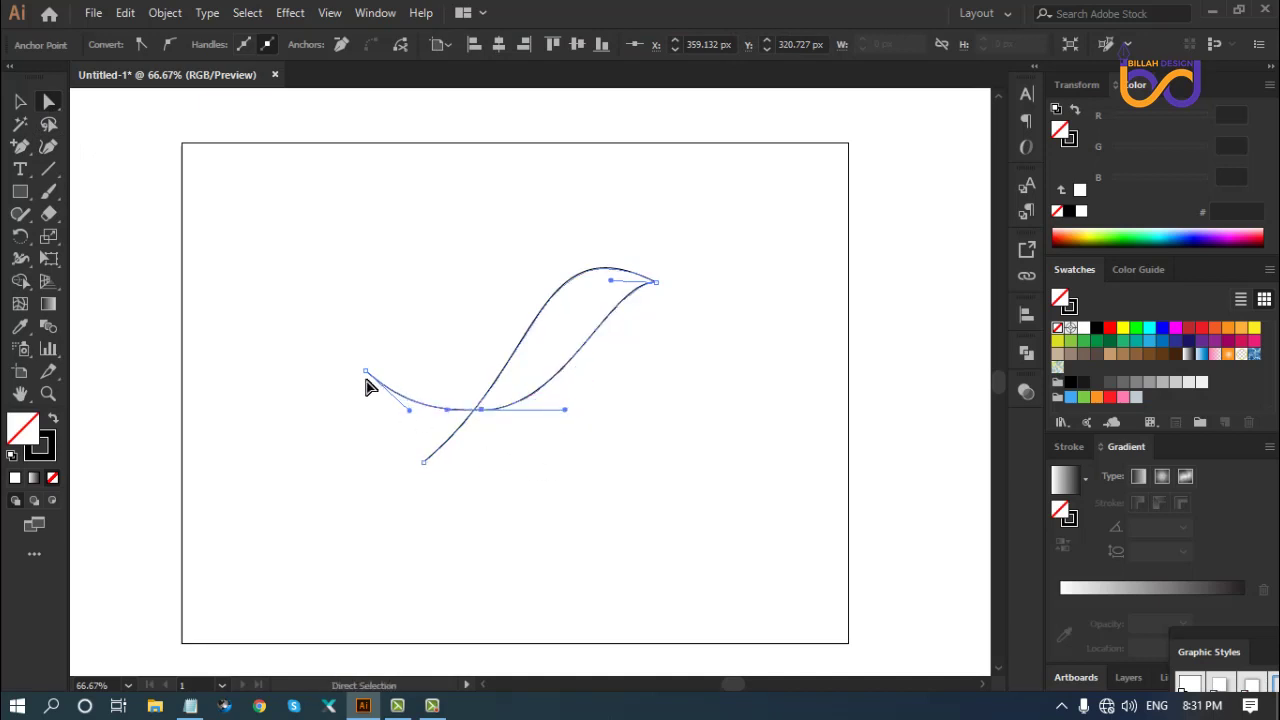
drag(366, 371, 338, 346)
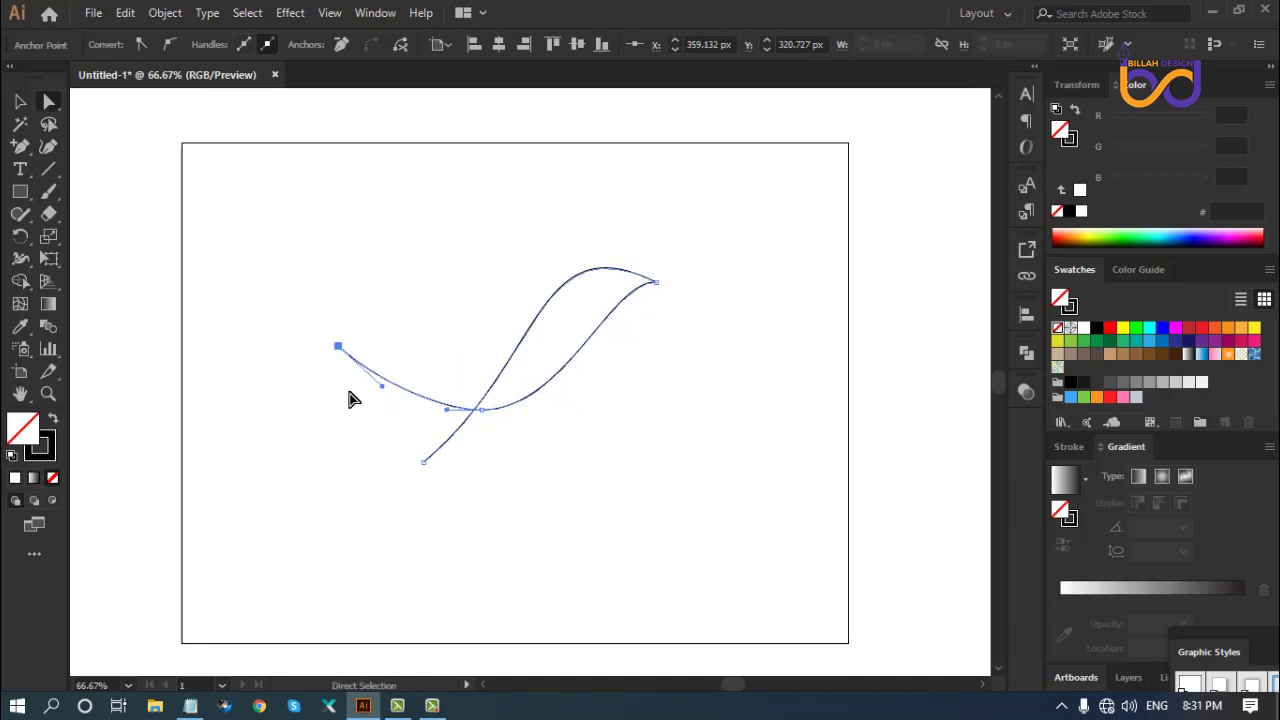
click(350, 399)
click(663, 423)
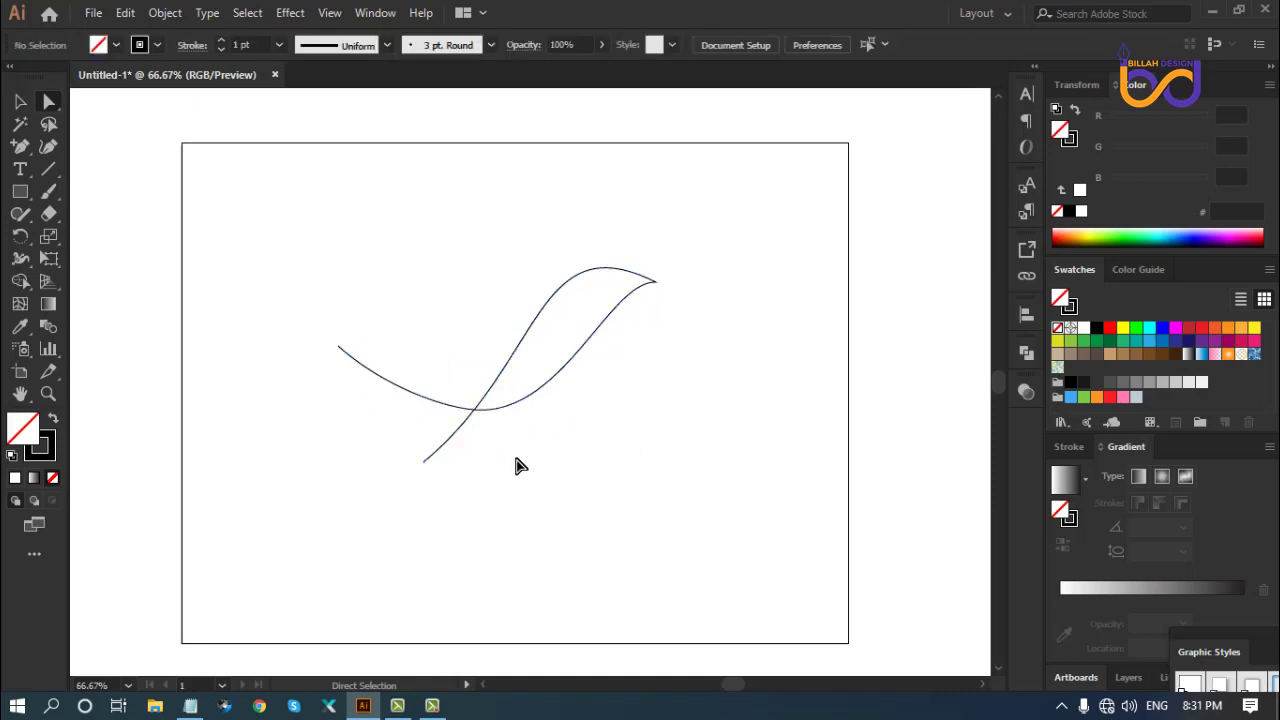
Move the second stroke's lower end to about X 282 px, Y 405 px and lengthen the horizontal handle at the crossing anchor
drag(426, 462, 418, 479)
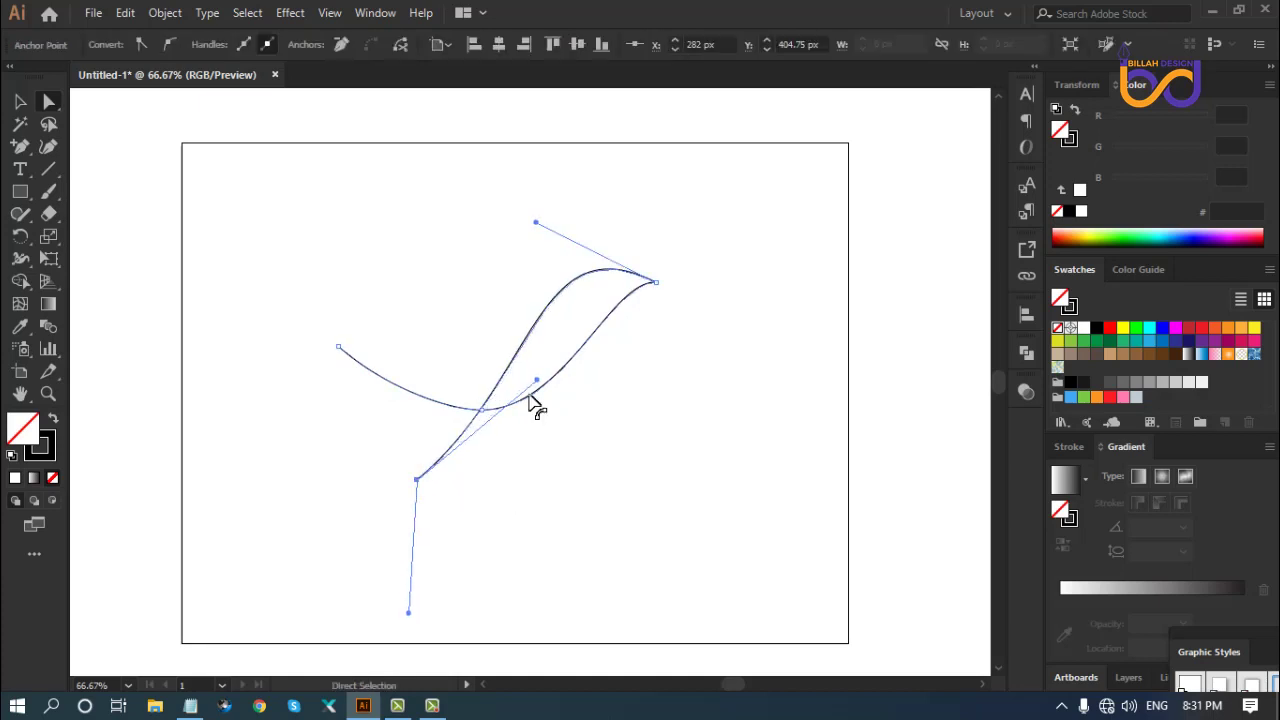
drag(541, 386, 594, 409)
click(572, 422)
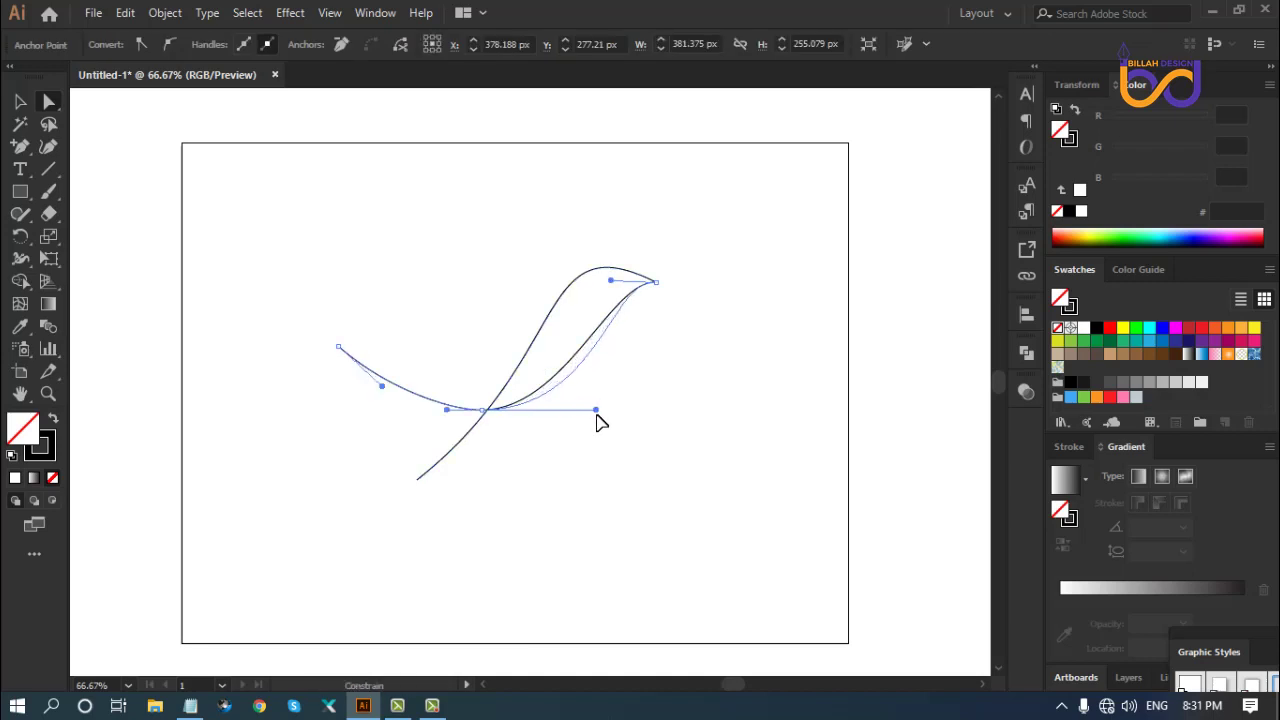
click(657, 392)
Pull the first curve's handle at the upper-right tip slightly outward and up to smooth the curve into the tip
click(620, 285)
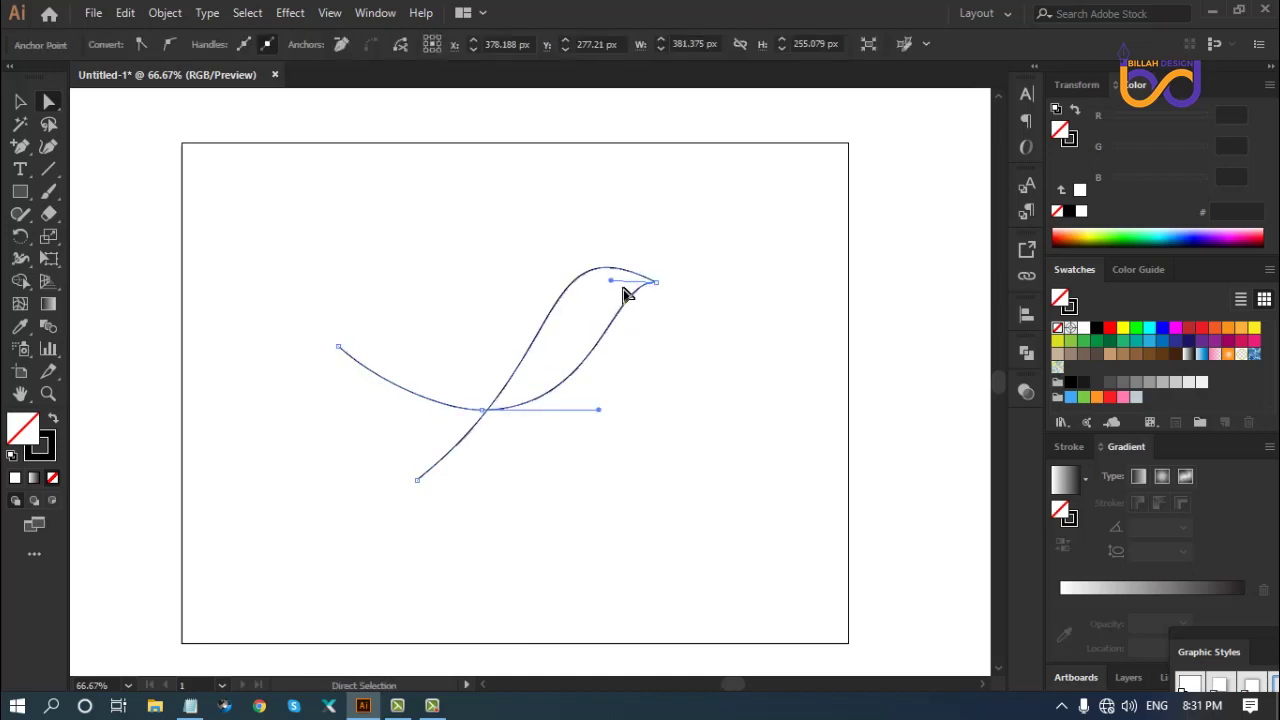
drag(610, 281, 603, 276)
click(654, 296)
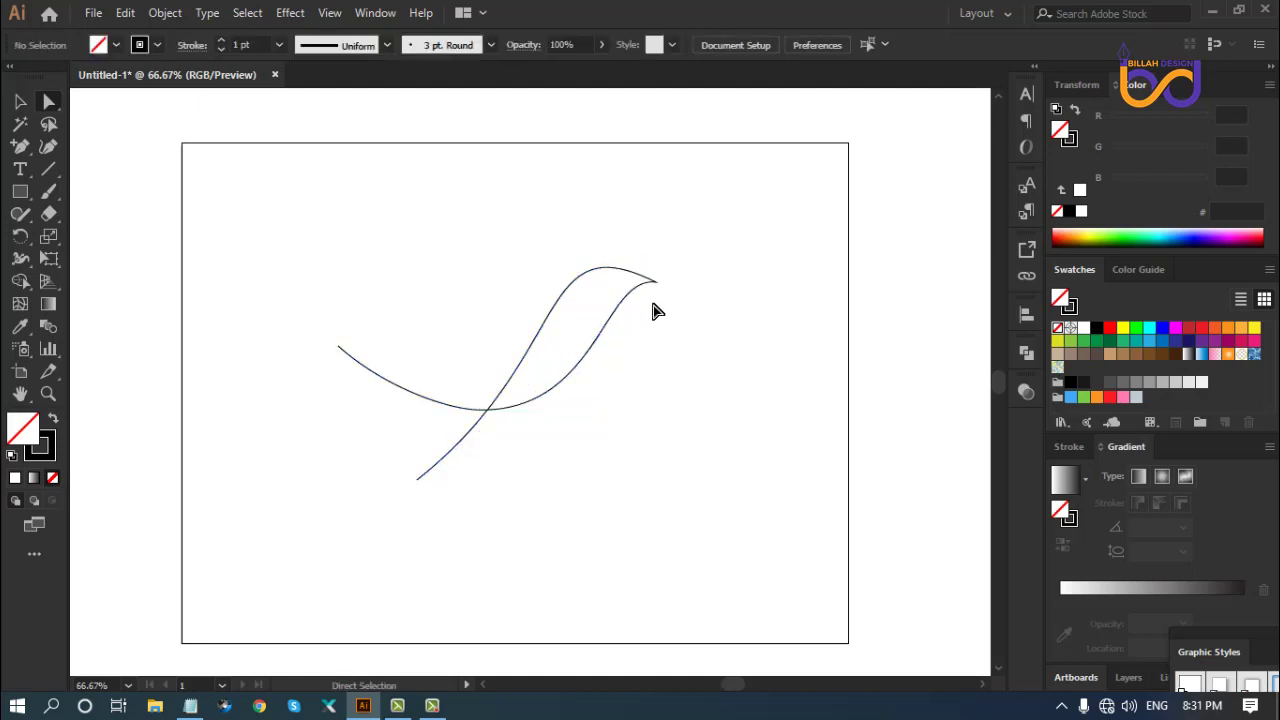
drag(651, 386, 671, 377)
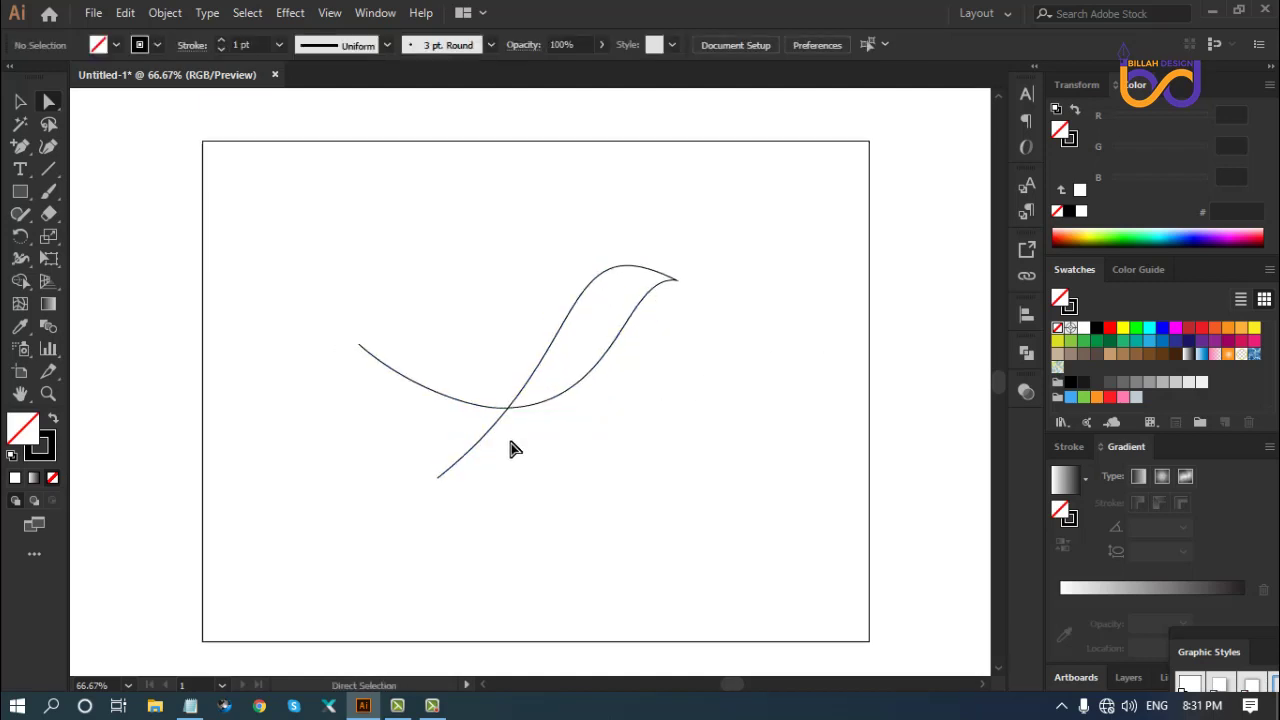
Align the outer handle at the second stroke's lower end with the stroke, and remove that handle with the Pen tool
click(438, 479)
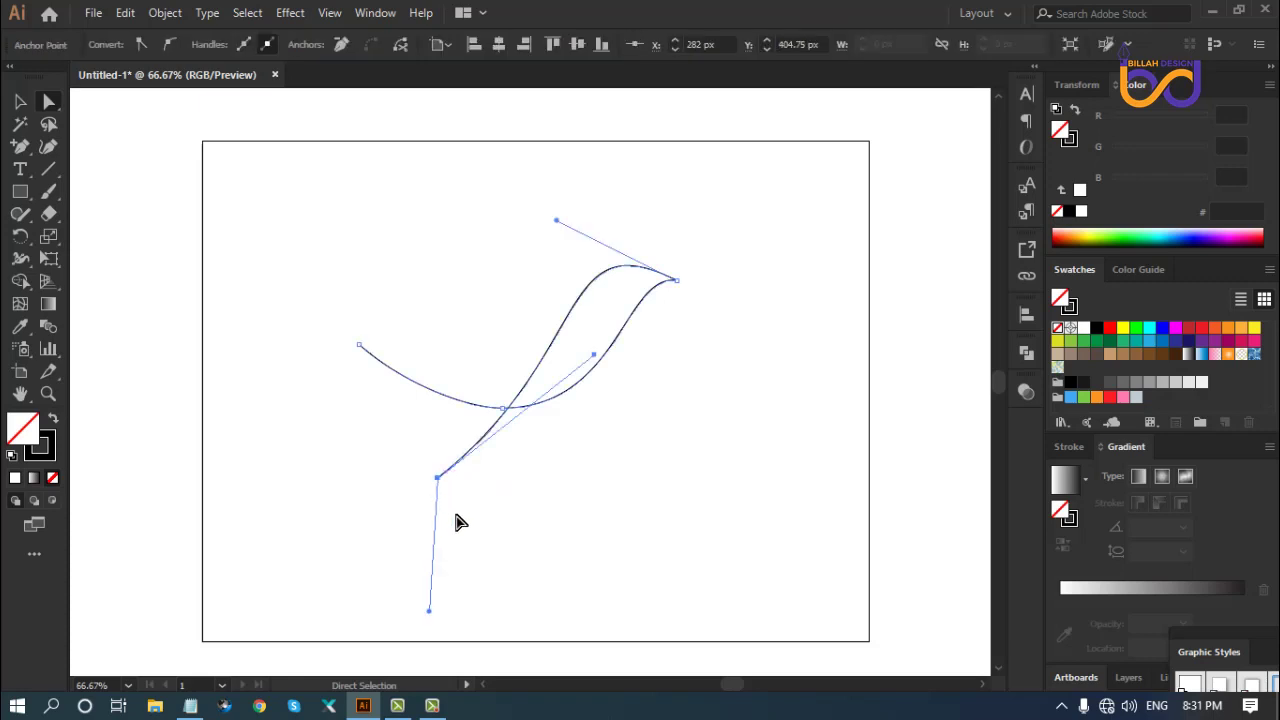
drag(429, 611, 388, 515)
click(19, 146)
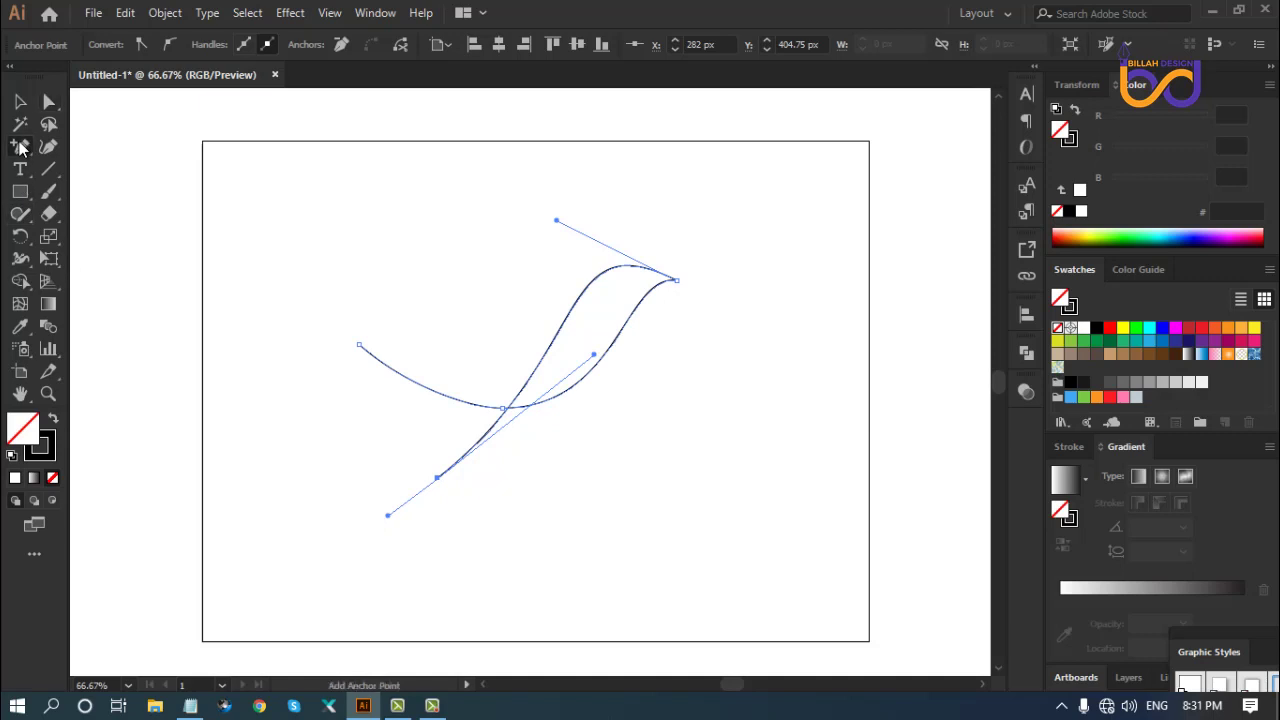
click(20, 147)
click(95, 145)
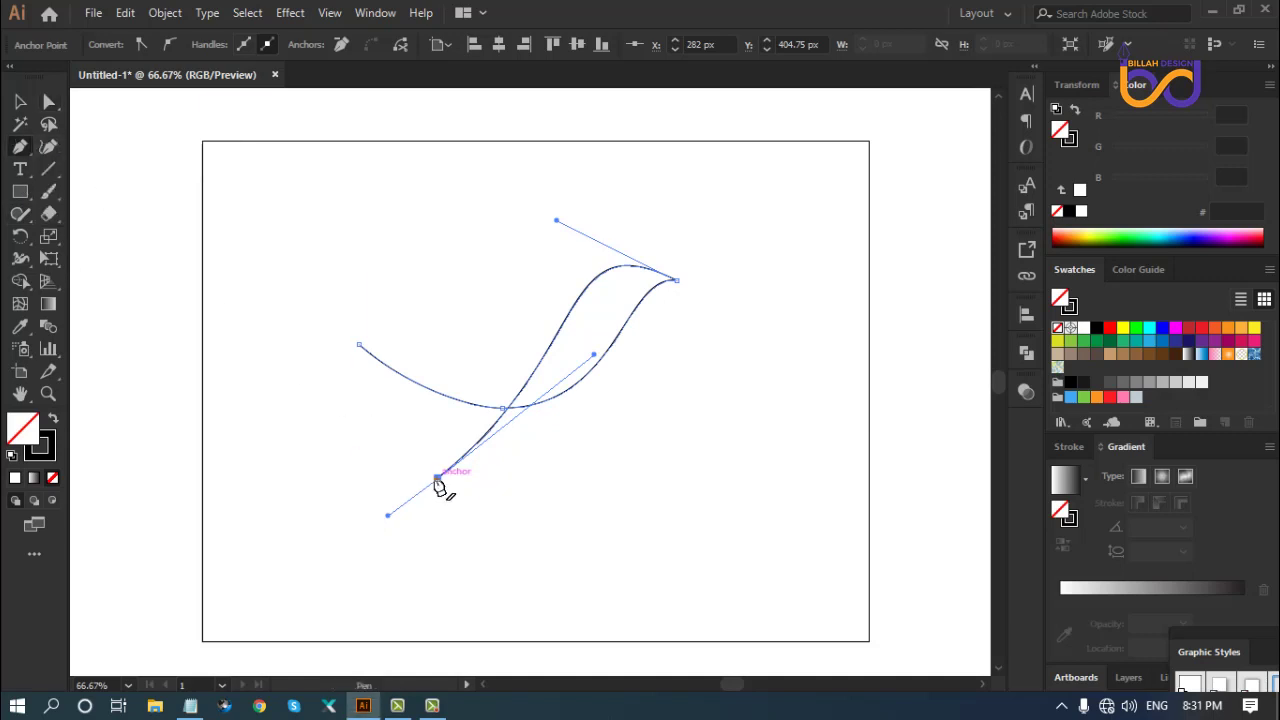
click(437, 478)
click(20, 101)
click(406, 521)
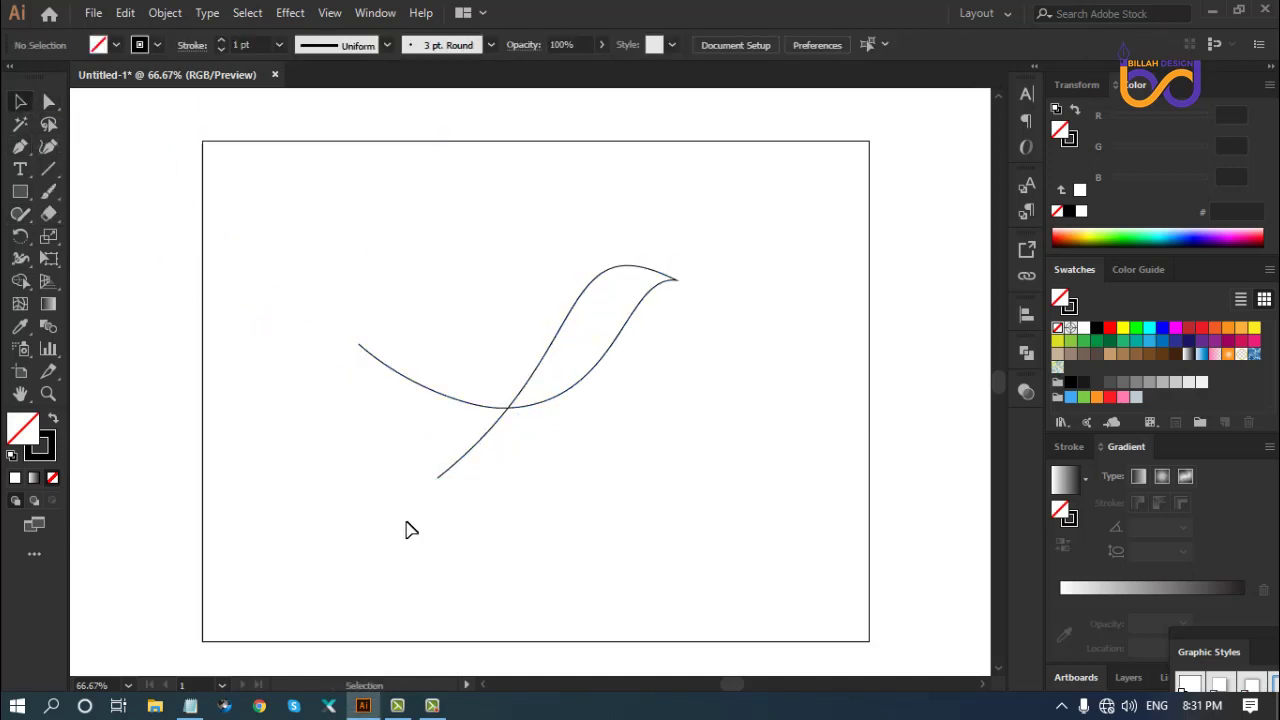
Move the second stroke's lower end left to about X 256 px and pull its handle outward to bow the stroke
click(49, 101)
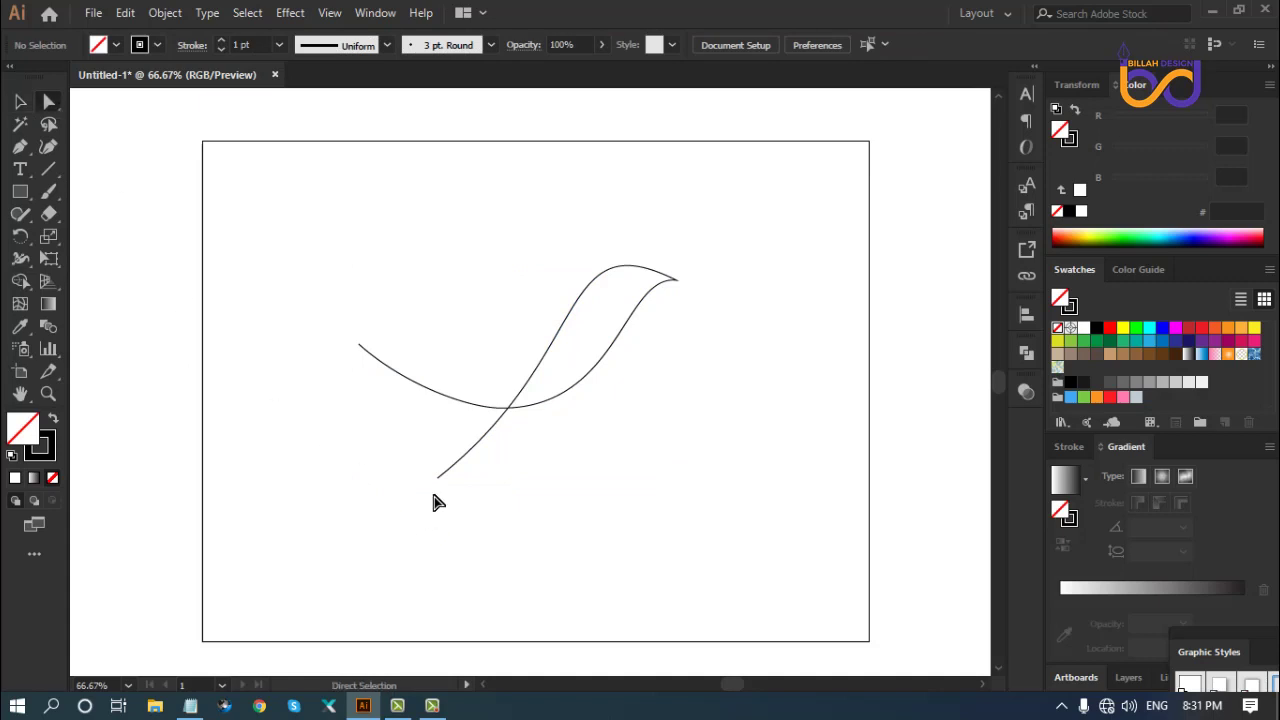
drag(438, 478, 416, 478)
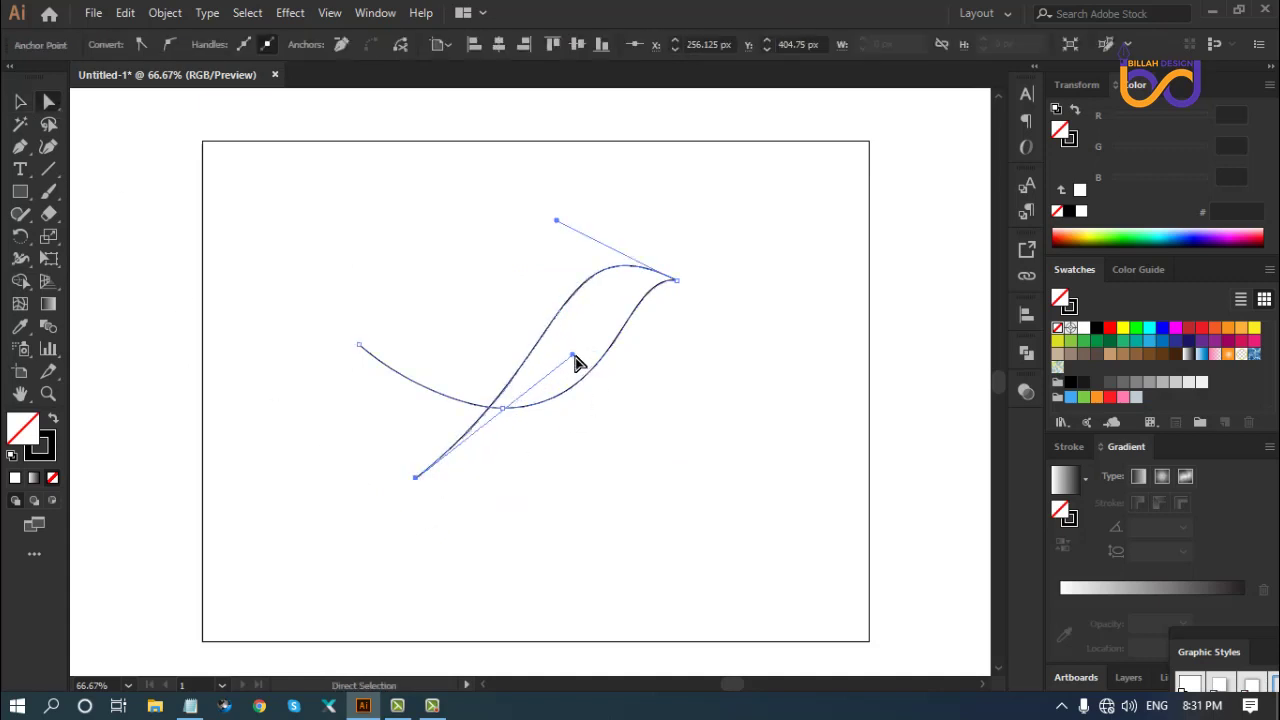
drag(572, 355, 626, 394)
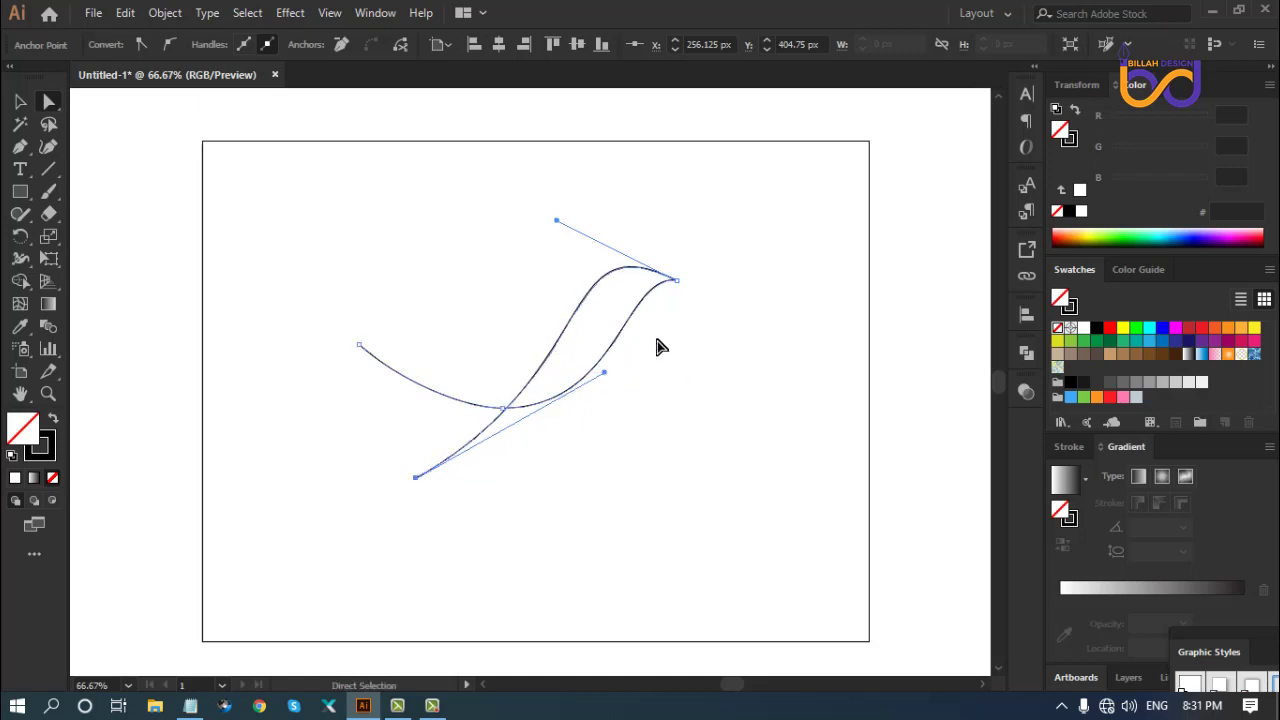
Lengthen the horizontal handle at the crossing anchor slightly to reshape the lower curve, and deselect the path
drag(660, 347, 614, 314)
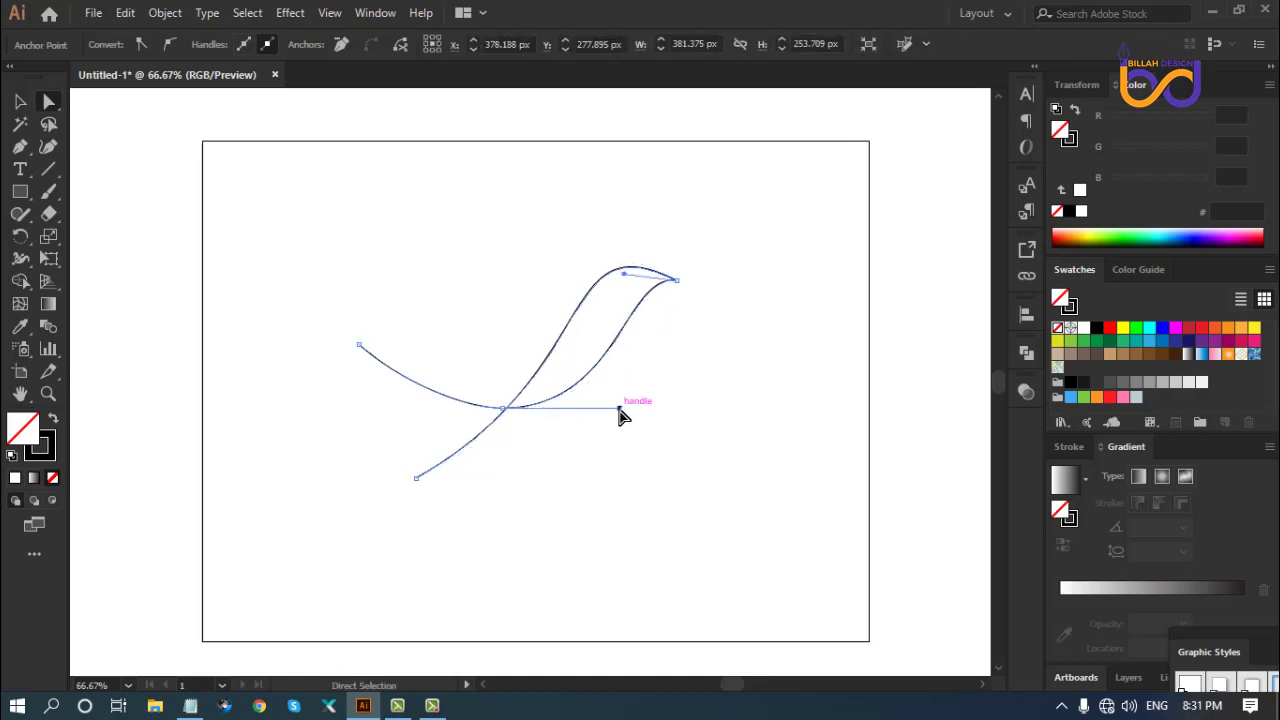
drag(620, 408, 630, 413)
click(686, 486)
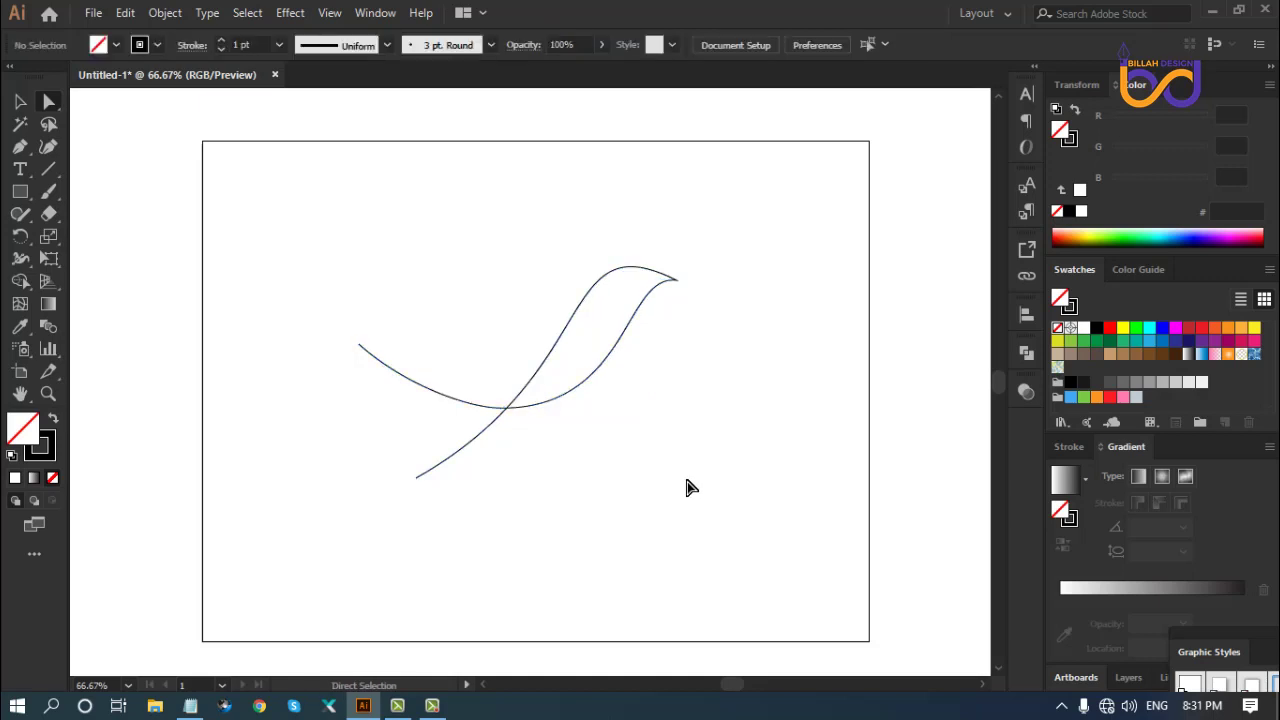
Continue the path from the lower tip with the Pen tool into a pointed upper wing ending at about X 456 px, Y 220 px
click(20, 146)
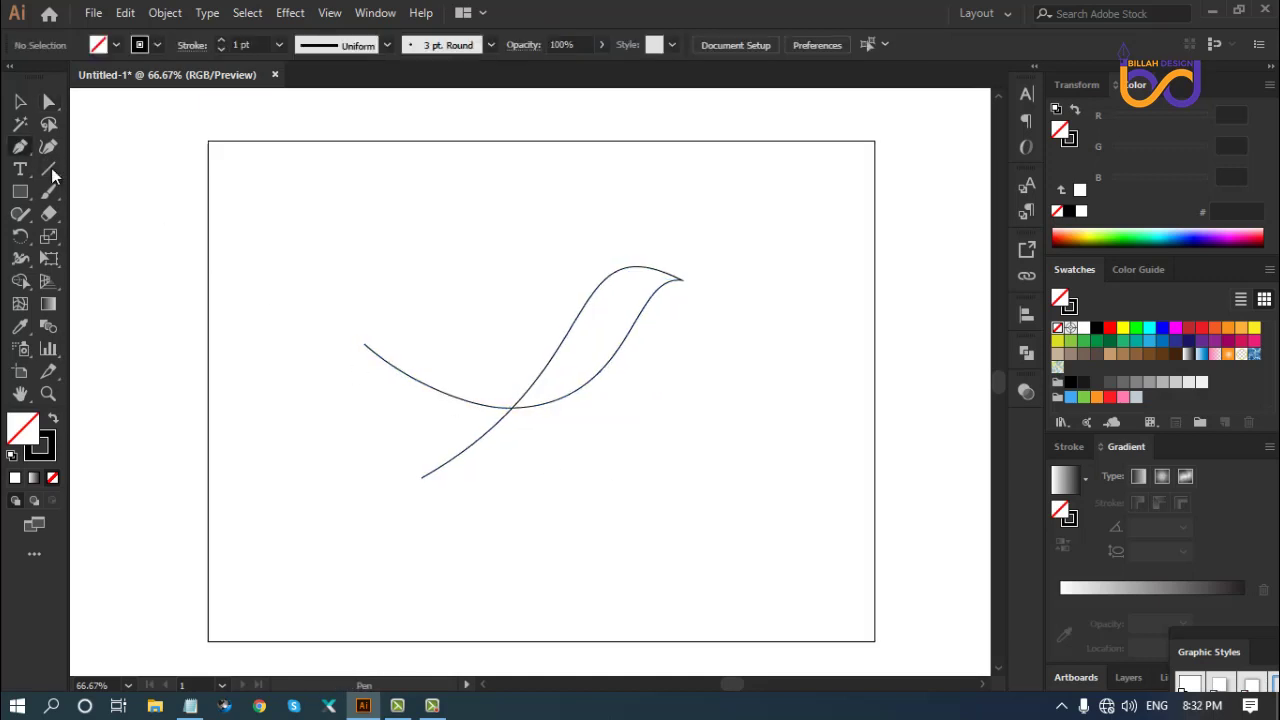
drag(423, 479, 516, 354)
drag(521, 351, 590, 328)
drag(588, 324, 637, 365)
click(588, 324)
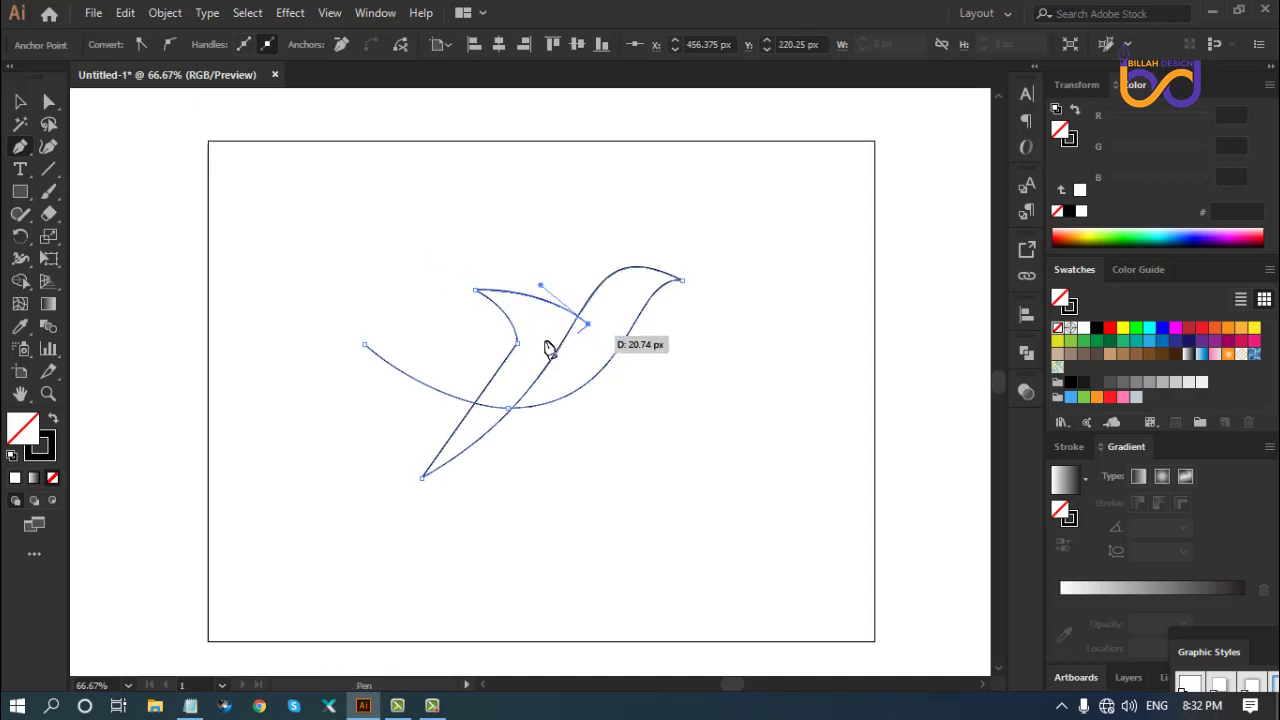
drag(64, 165, 64, 165)
click(20, 101)
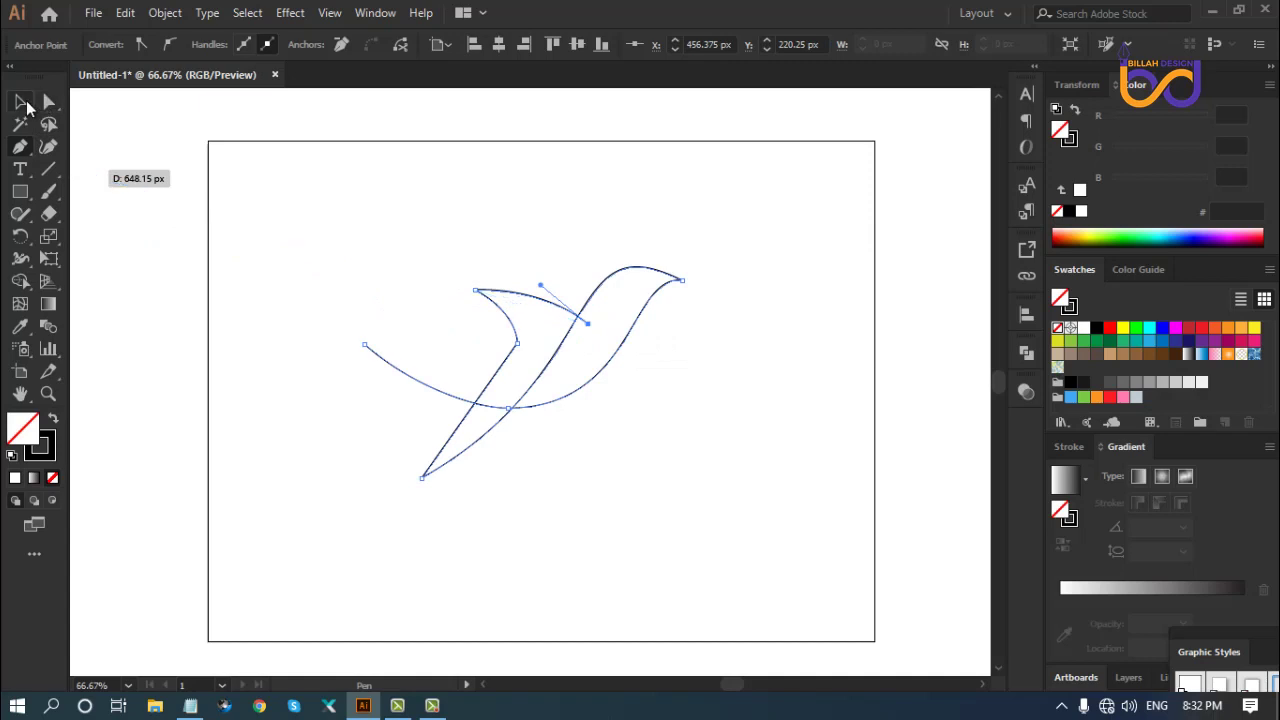
click(240, 330)
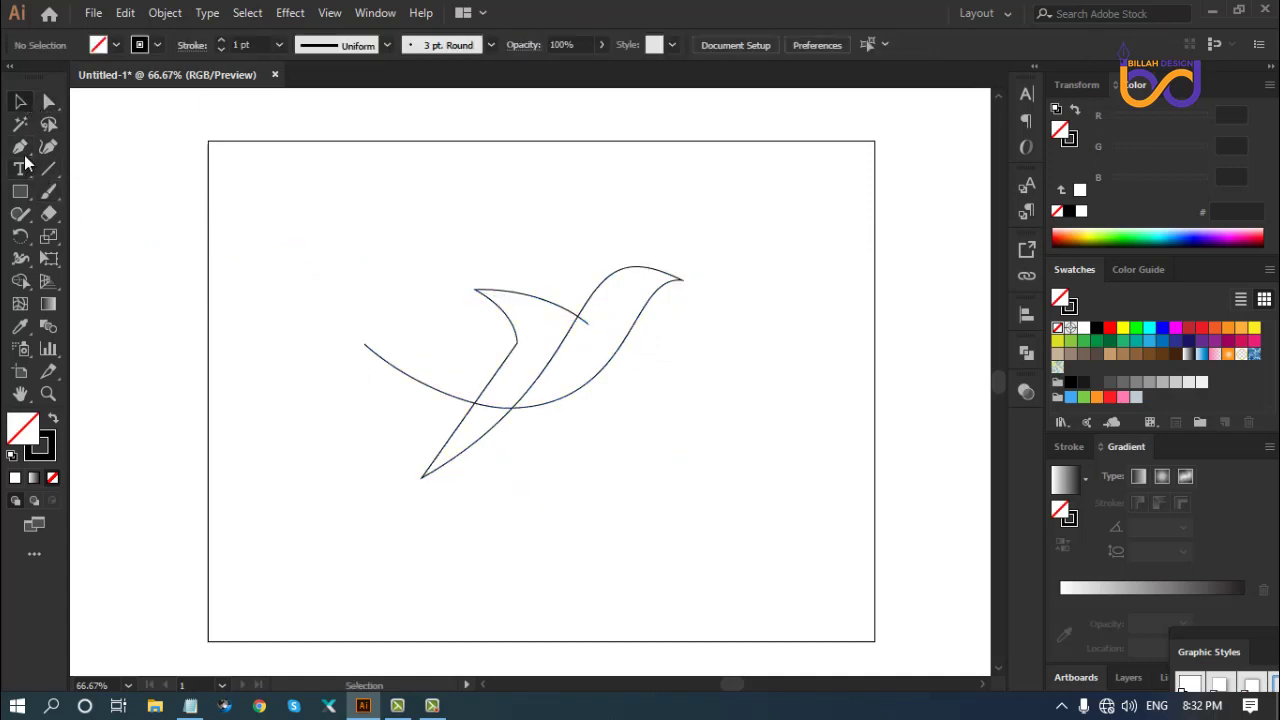
Bend the straight edge between the lower tip and the wing notch into an S-curve with the Anchor Point tool
drag(20, 147, 125, 220)
click(475, 431)
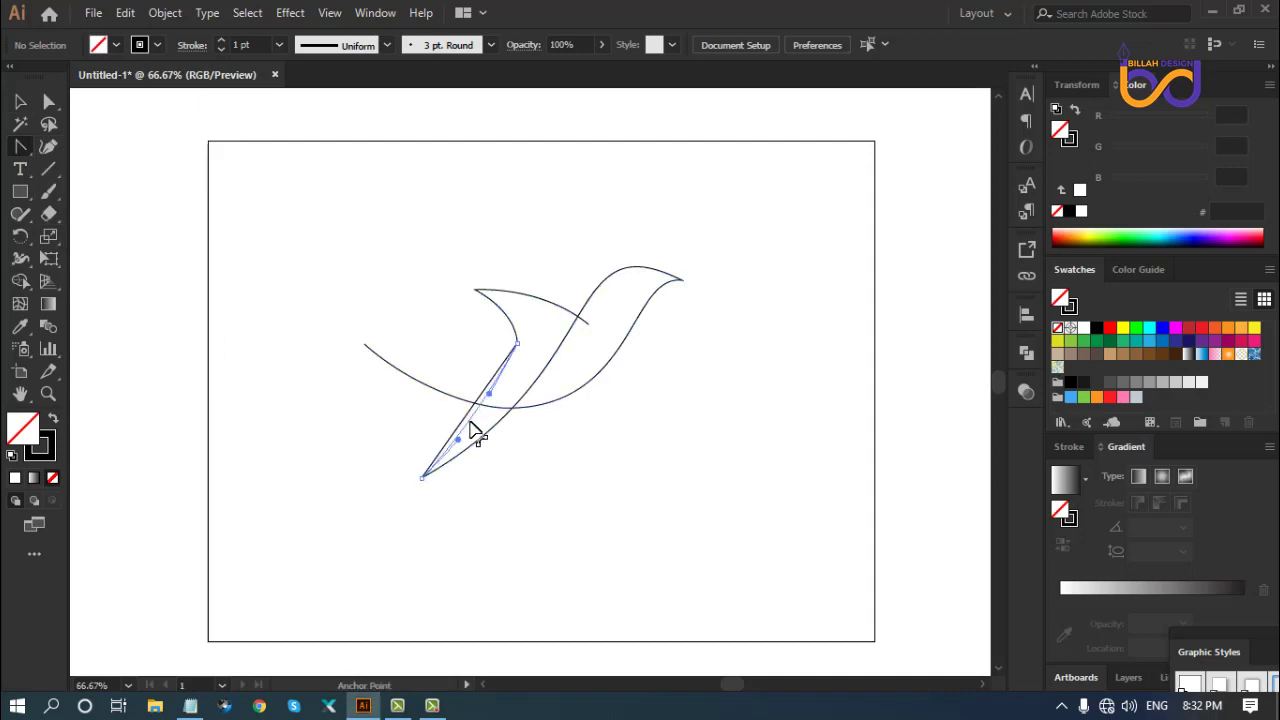
click(487, 400)
drag(489, 400, 466, 372)
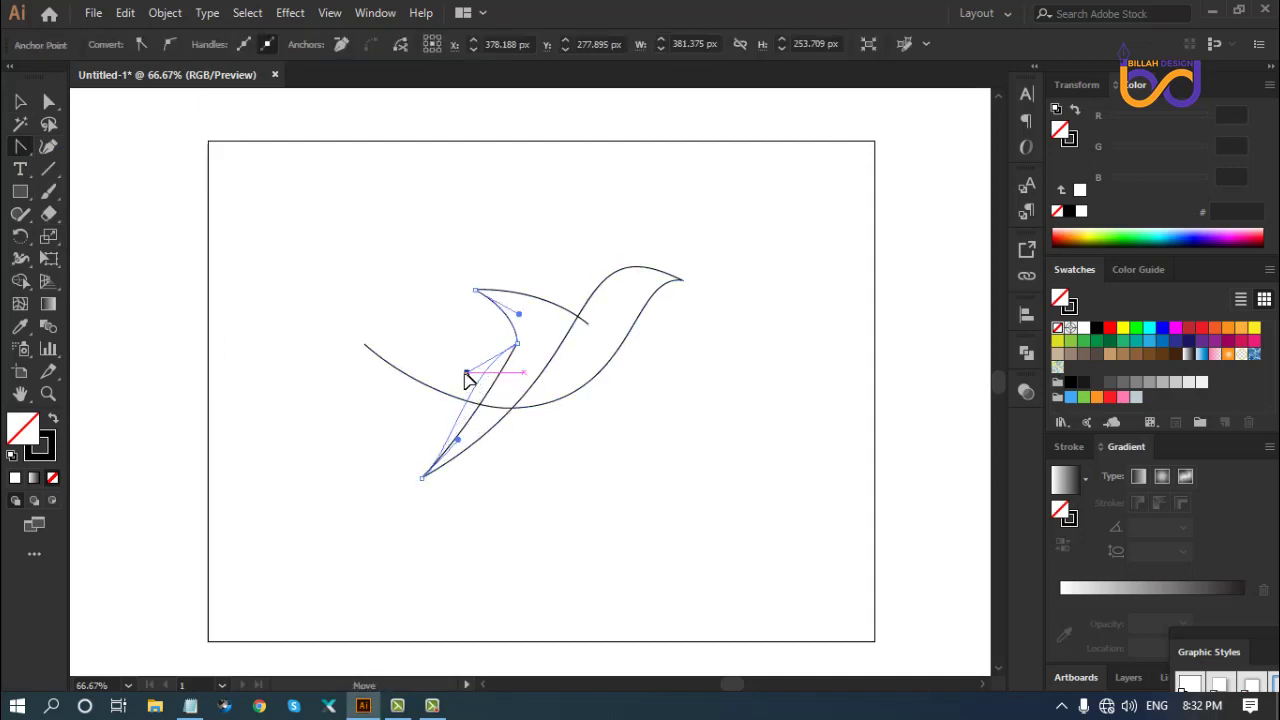
drag(458, 439, 487, 429)
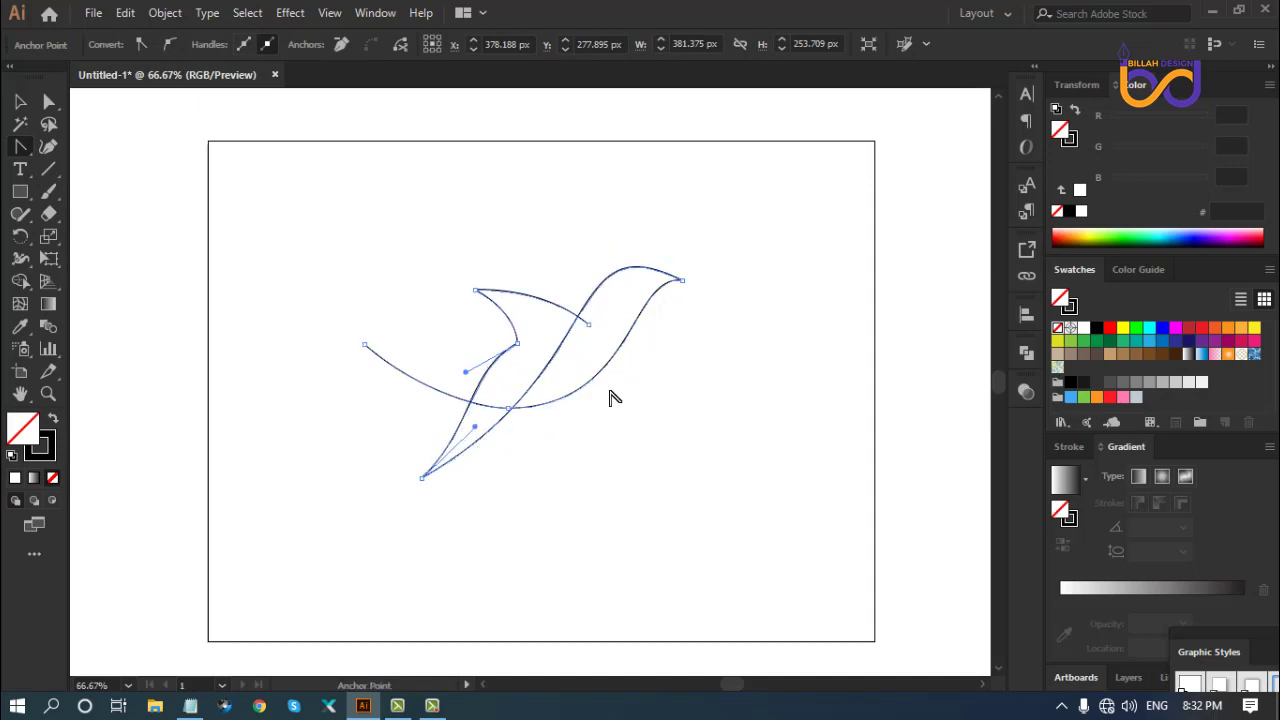
Bow the long body stroke outward, extend the lower tip's inner handle slightly, and deselect the path
drag(535, 393, 557, 451)
drag(468, 423, 484, 428)
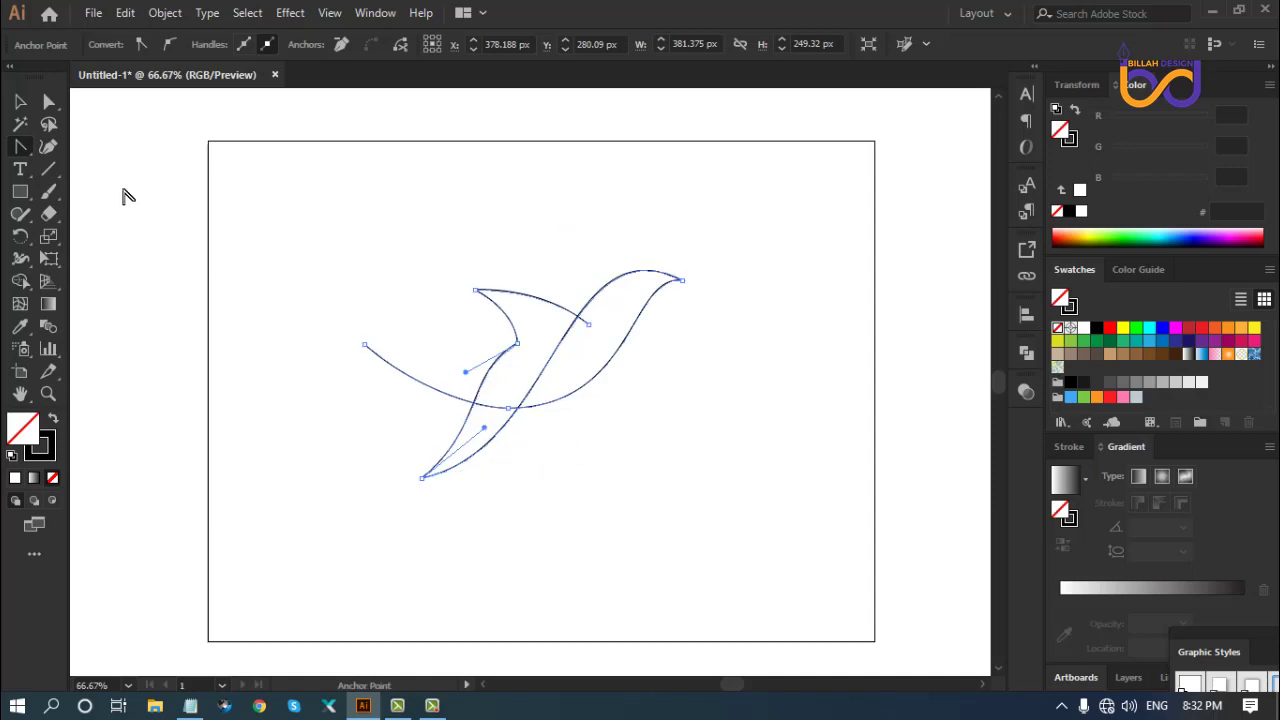
click(21, 102)
click(578, 474)
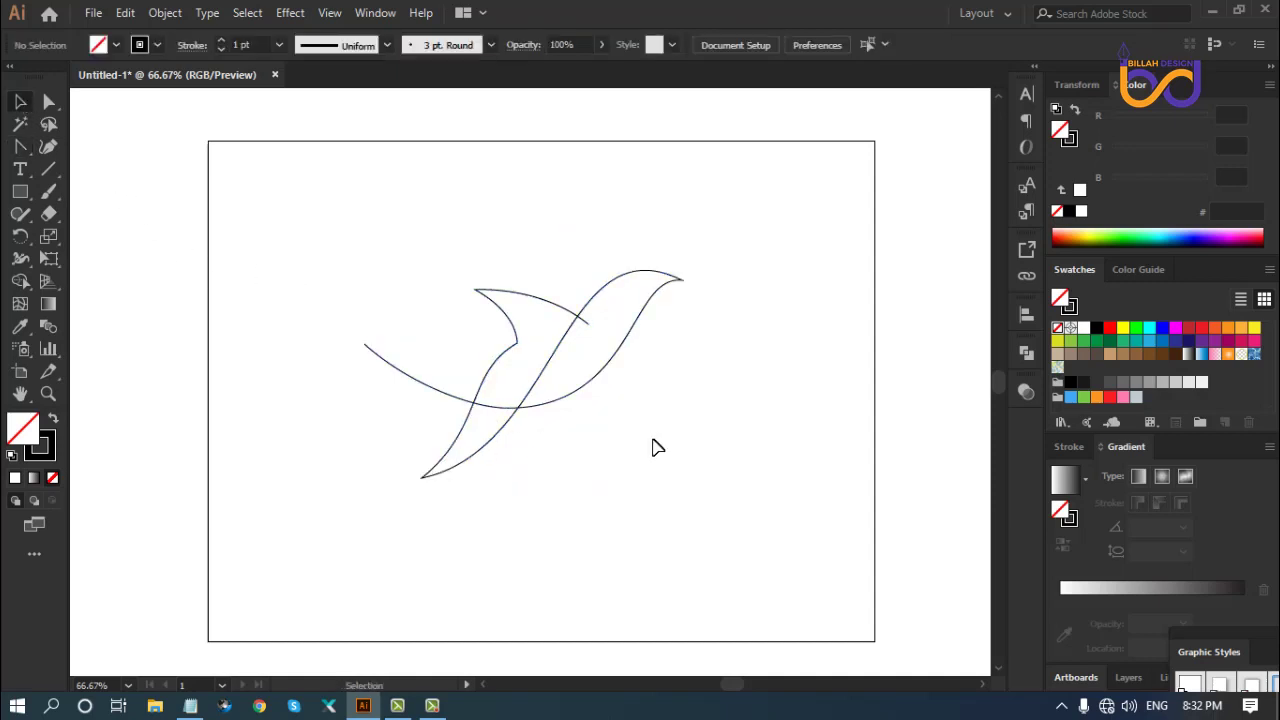
Draw a straight Pen segment from the open left end of the lower curve to about X 400 px, Y 246.5 px
key(ctrl+=)
key(ctrl+=)
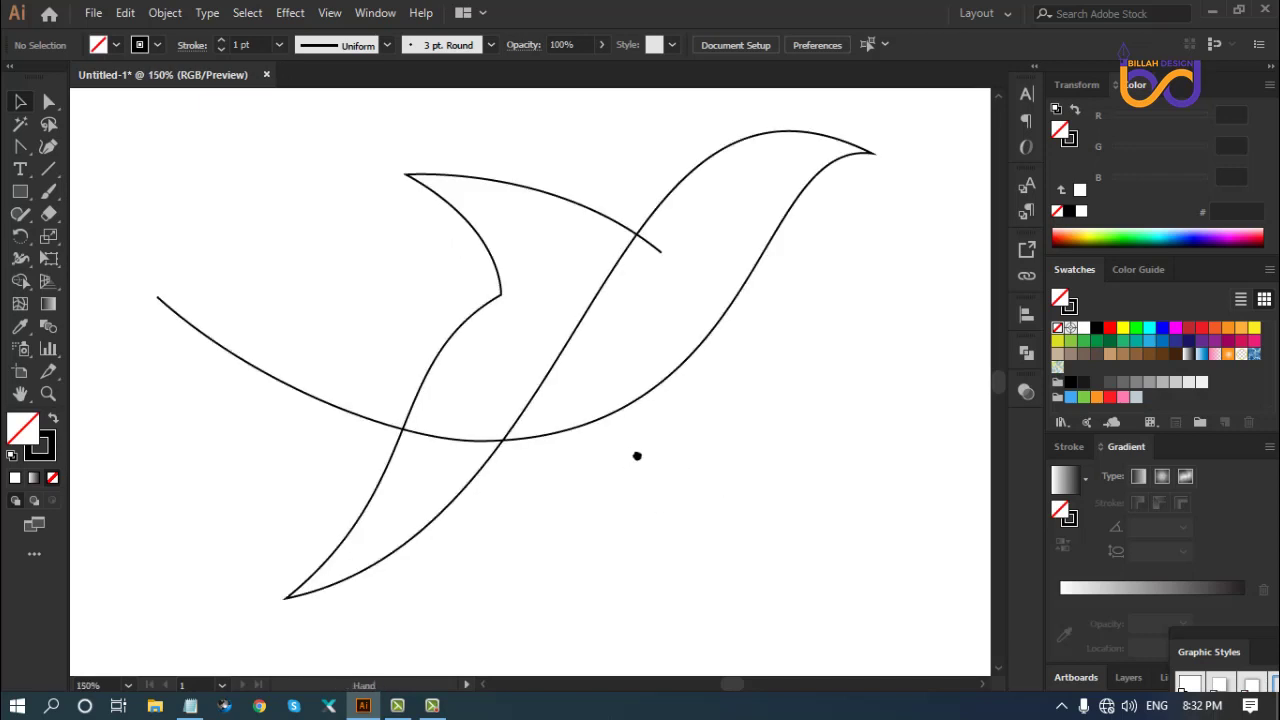
scroll(648, 456, left, 1)
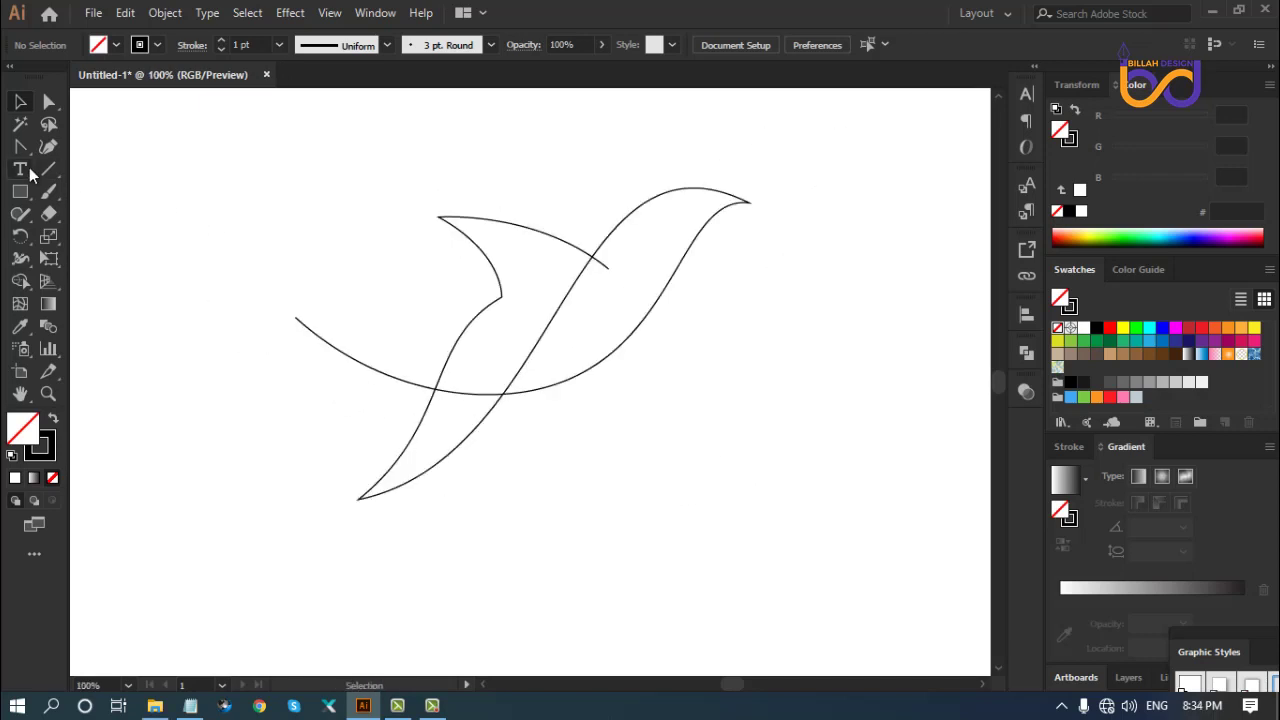
drag(20, 146, 90, 143)
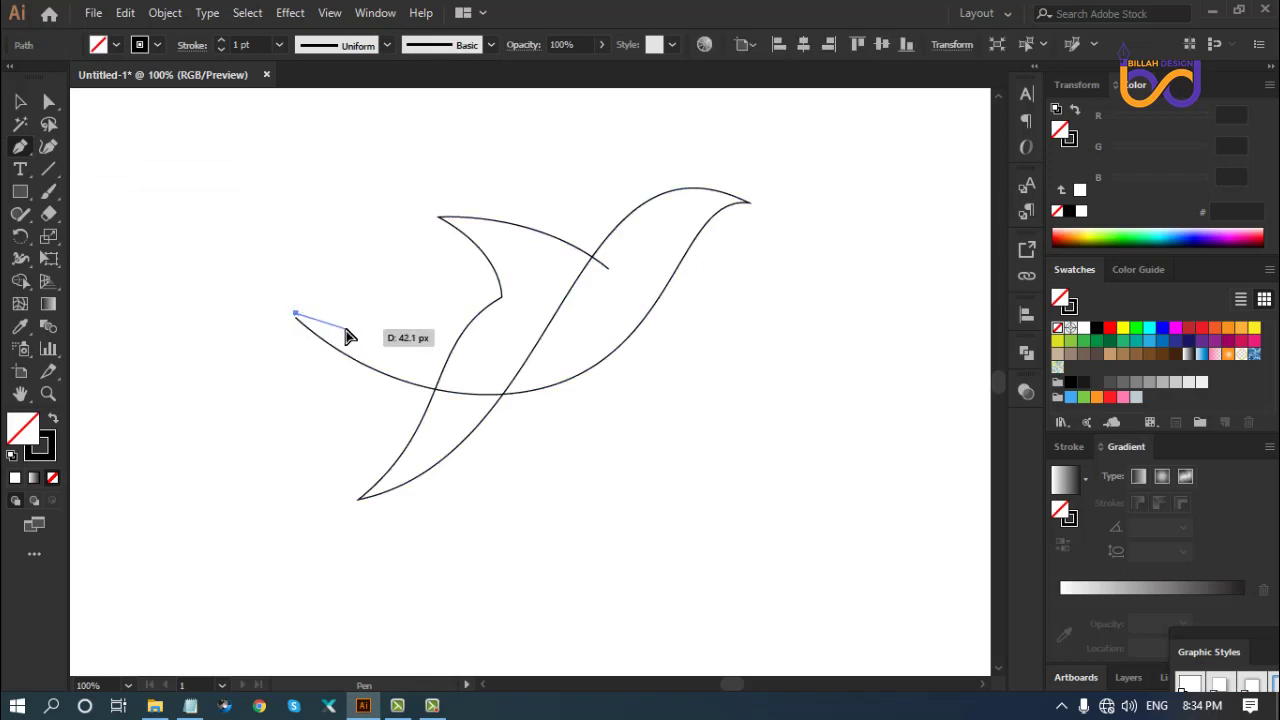
drag(296, 318, 537, 303)
click(537, 301)
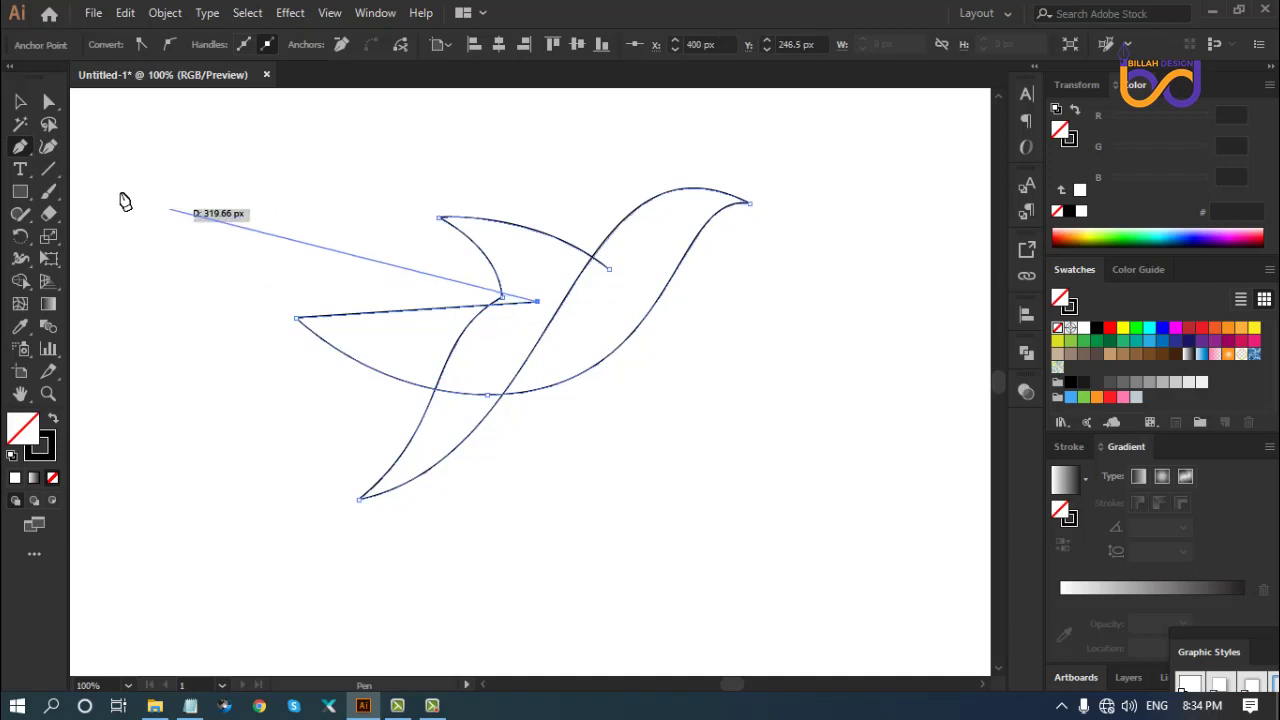
Bend the straight upper edge of the left wing into a gentle S-curve with the Anchor Point tool
drag(22, 150, 90, 214)
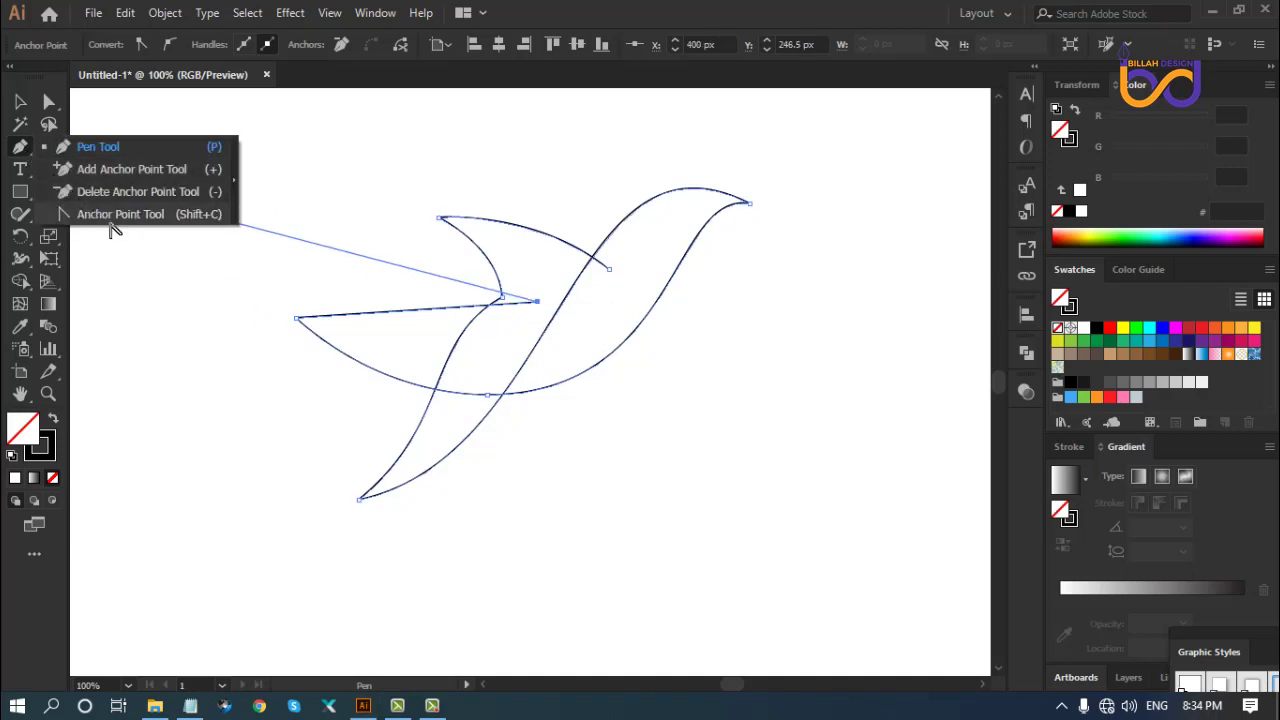
click(112, 222)
drag(370, 316, 434, 323)
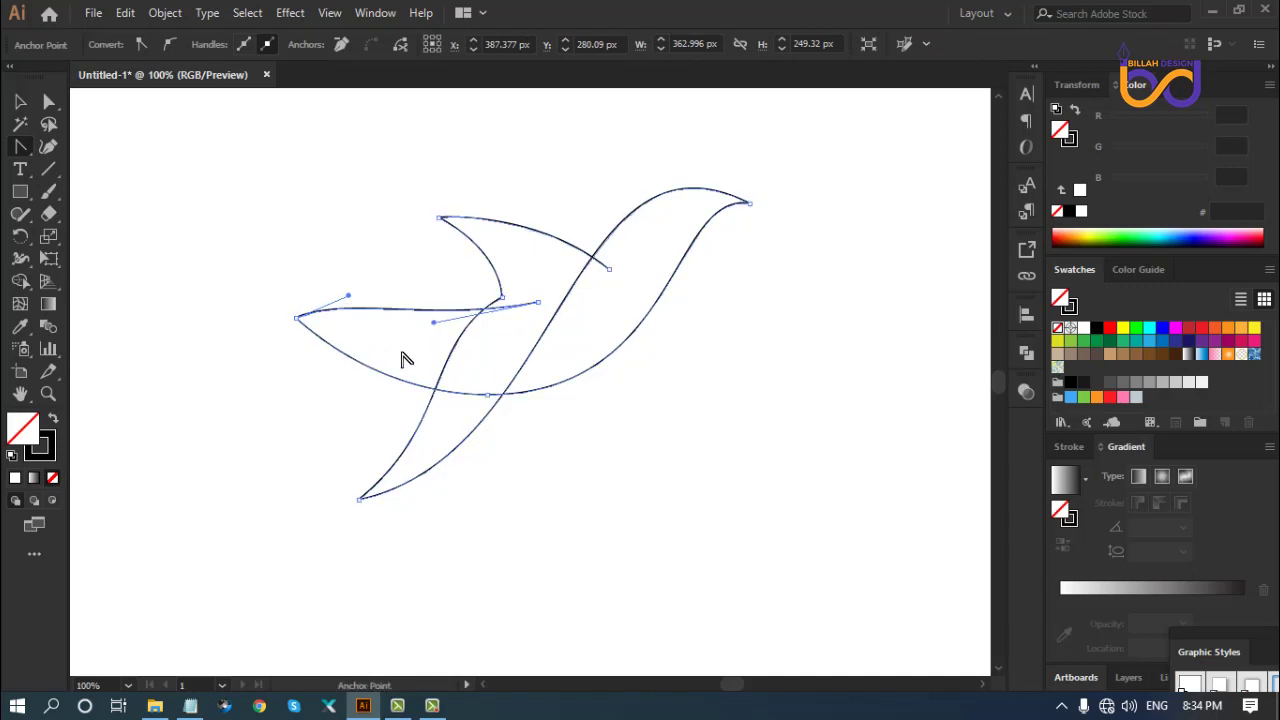
Raise the left tip's lower handle and adjust the bottom anchor's horizontal handle to give the left wing's lower edge an S-curve
click(360, 367)
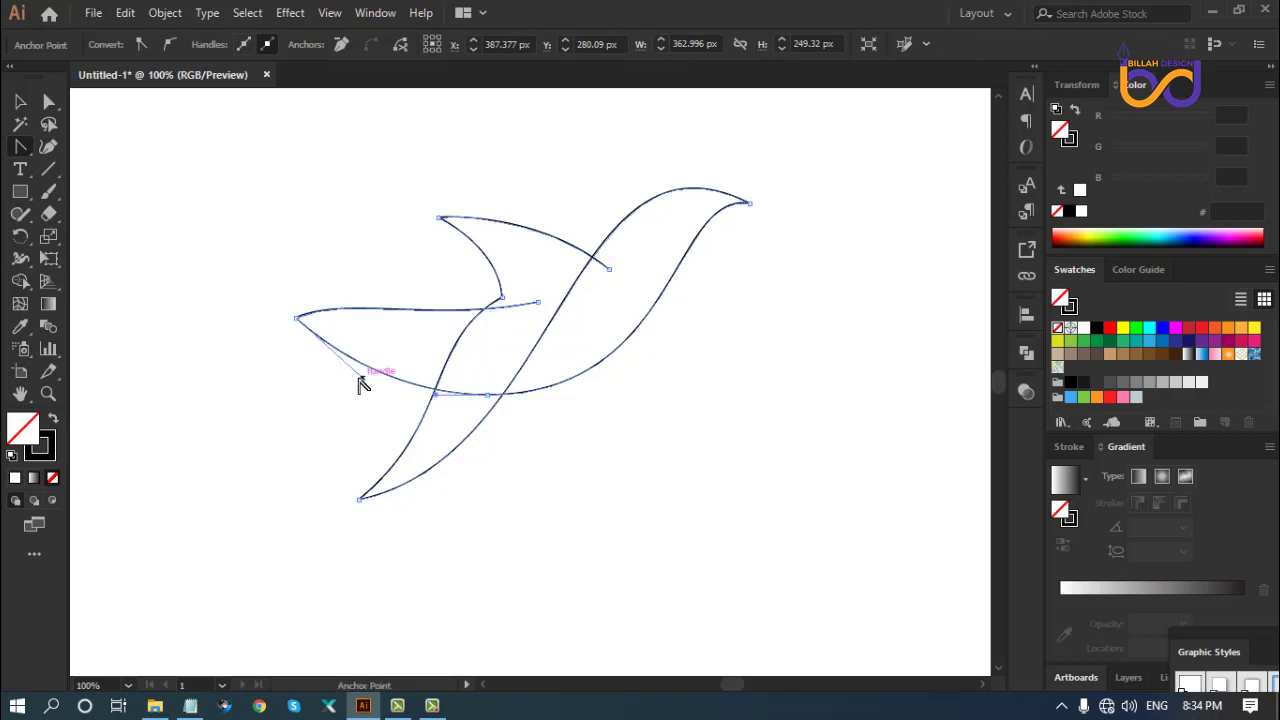
drag(365, 380, 376, 334)
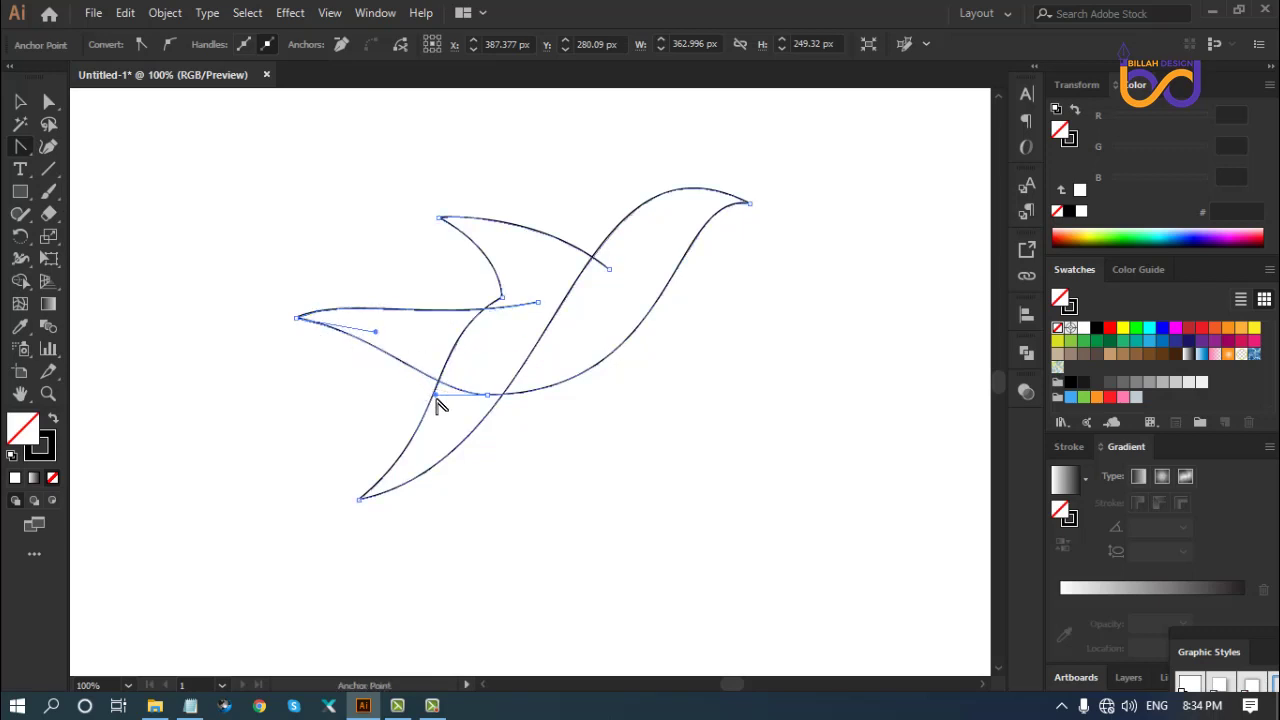
drag(435, 395, 404, 389)
click(380, 330)
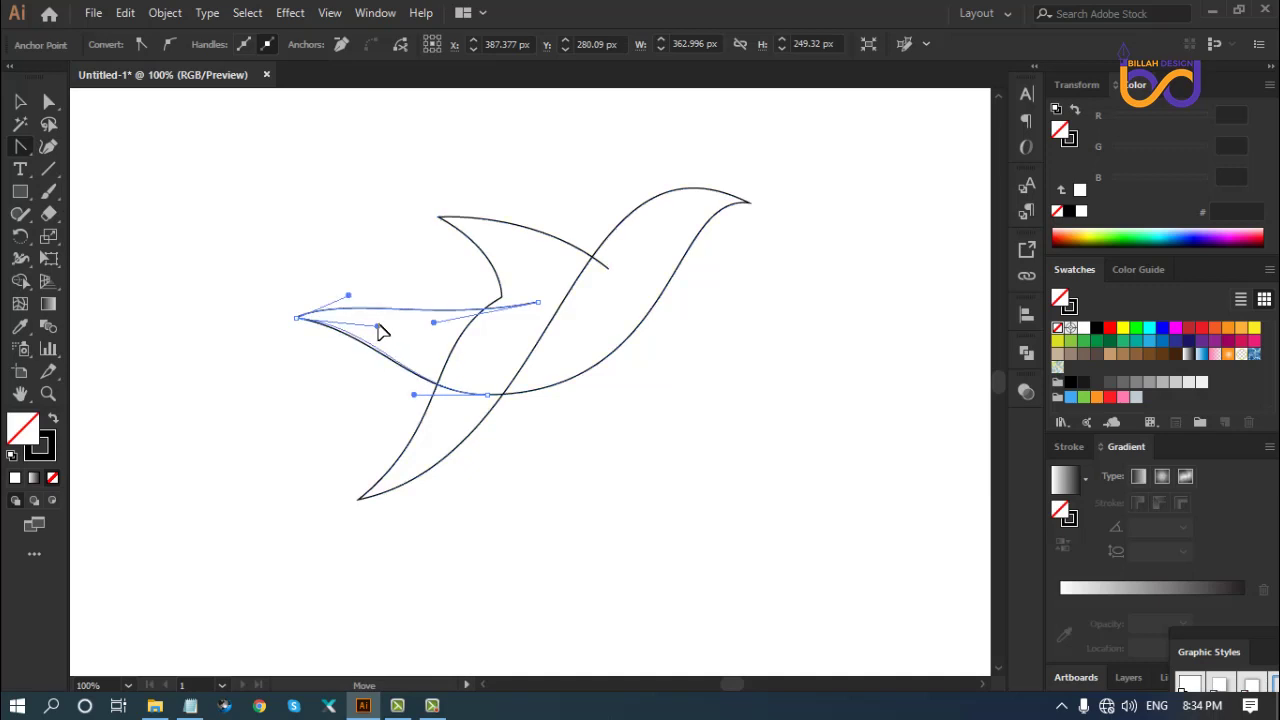
drag(379, 326, 379, 325)
click(388, 309)
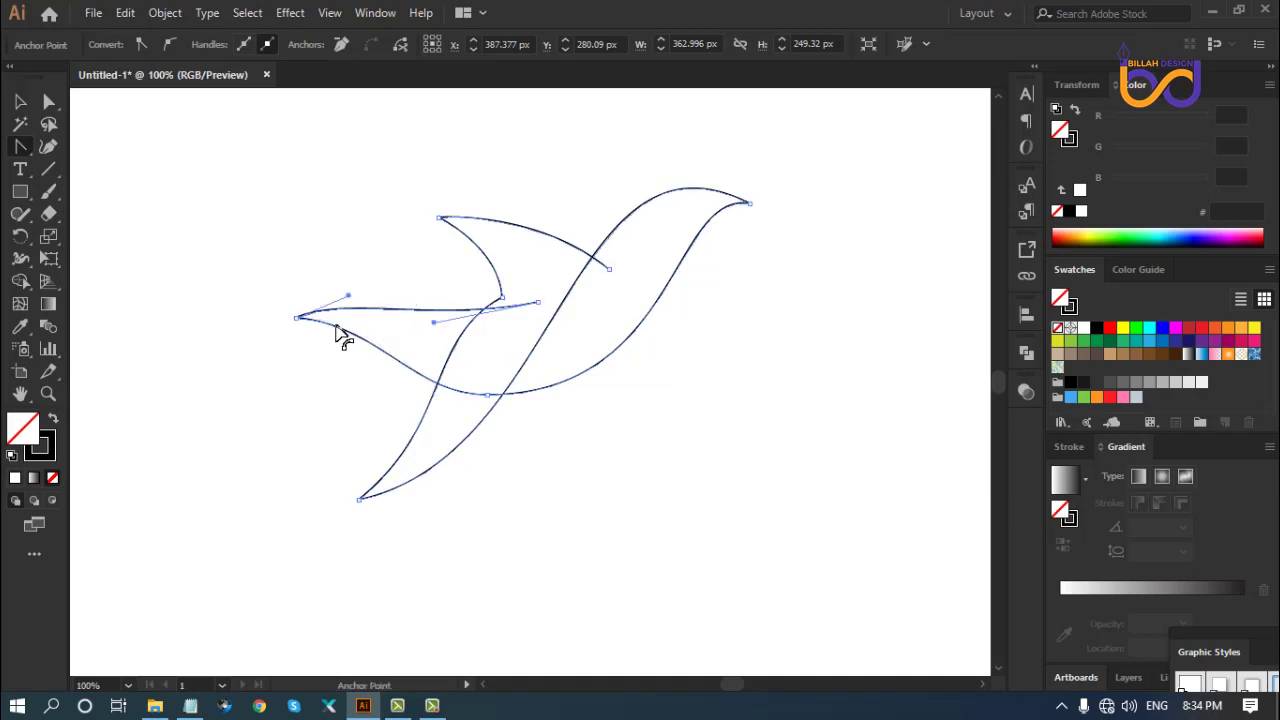
Raise the left tip's upper handle and lower the inner end's handle to deepen the wave of the left wing's upper edge
drag(348, 296, 360, 284)
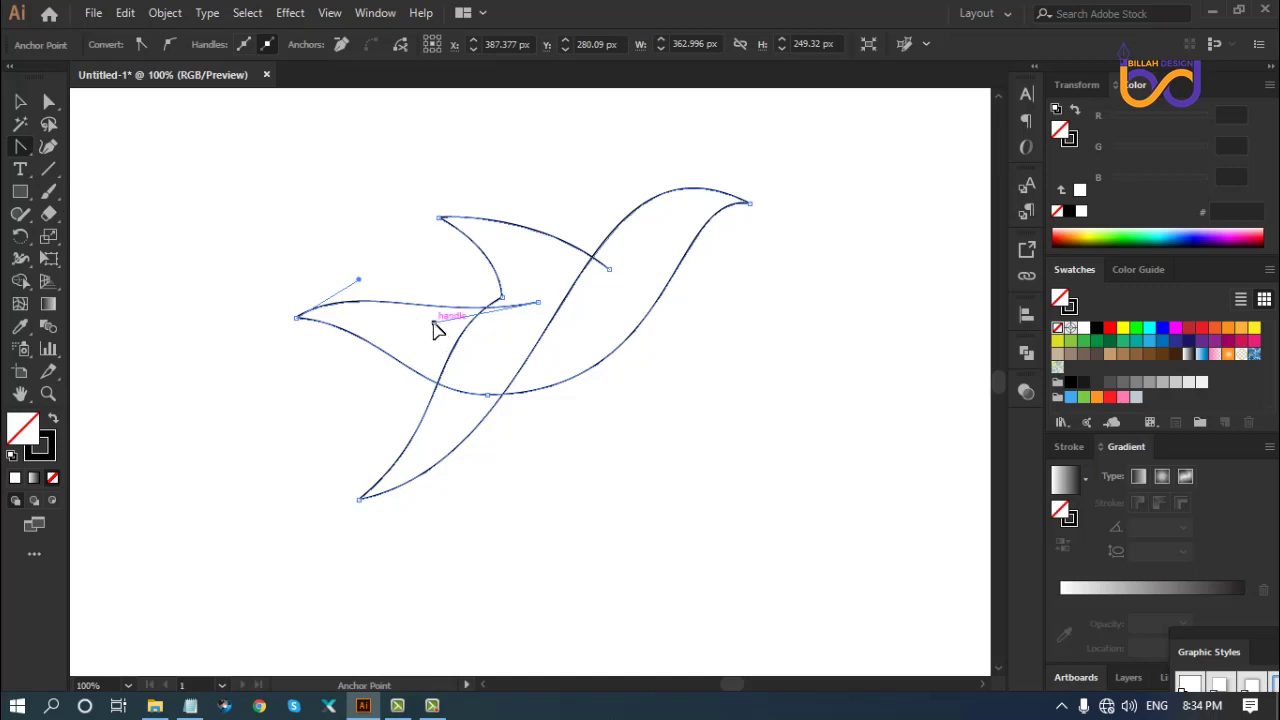
drag(434, 324, 432, 329)
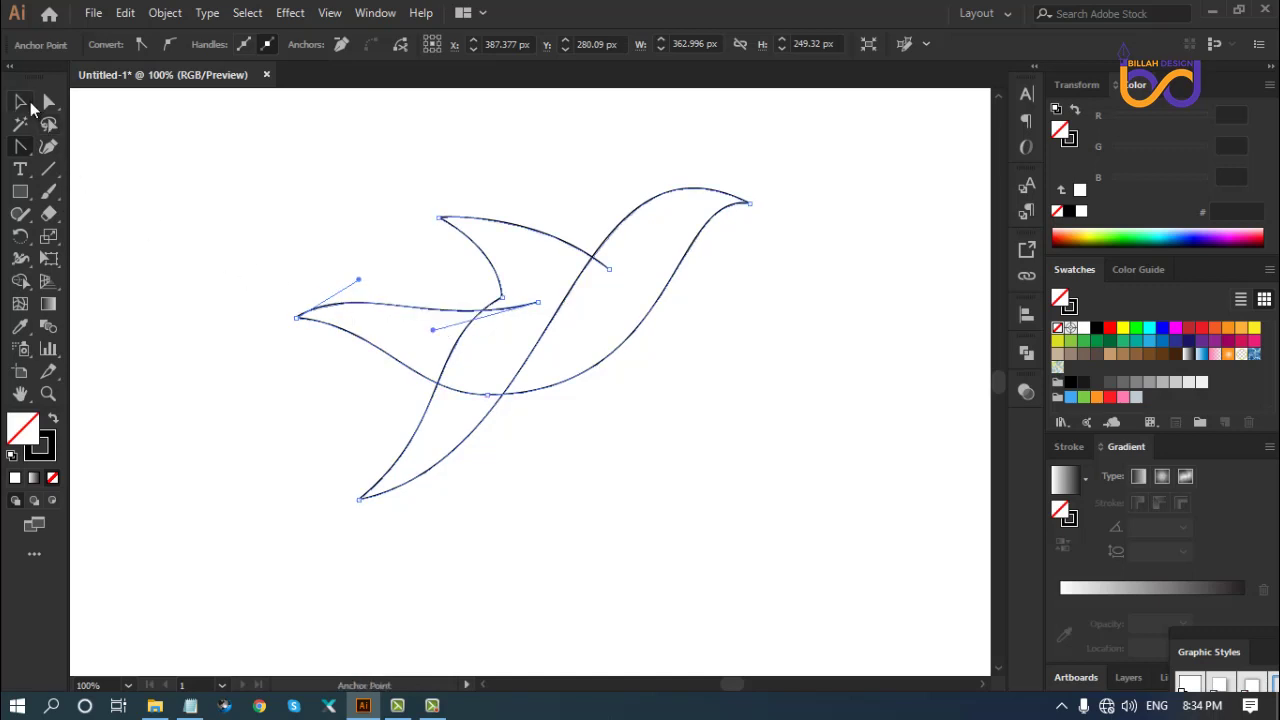
click(20, 101)
click(654, 458)
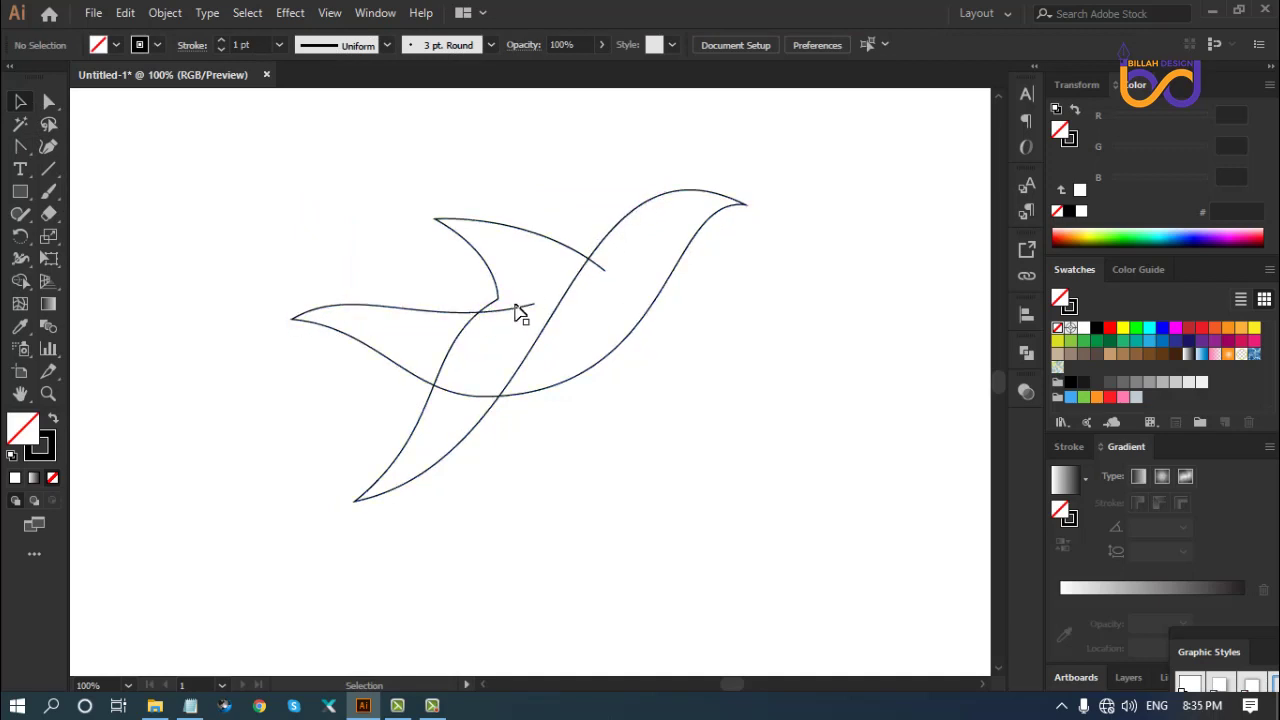
key(space)
drag(640, 457, 634, 456)
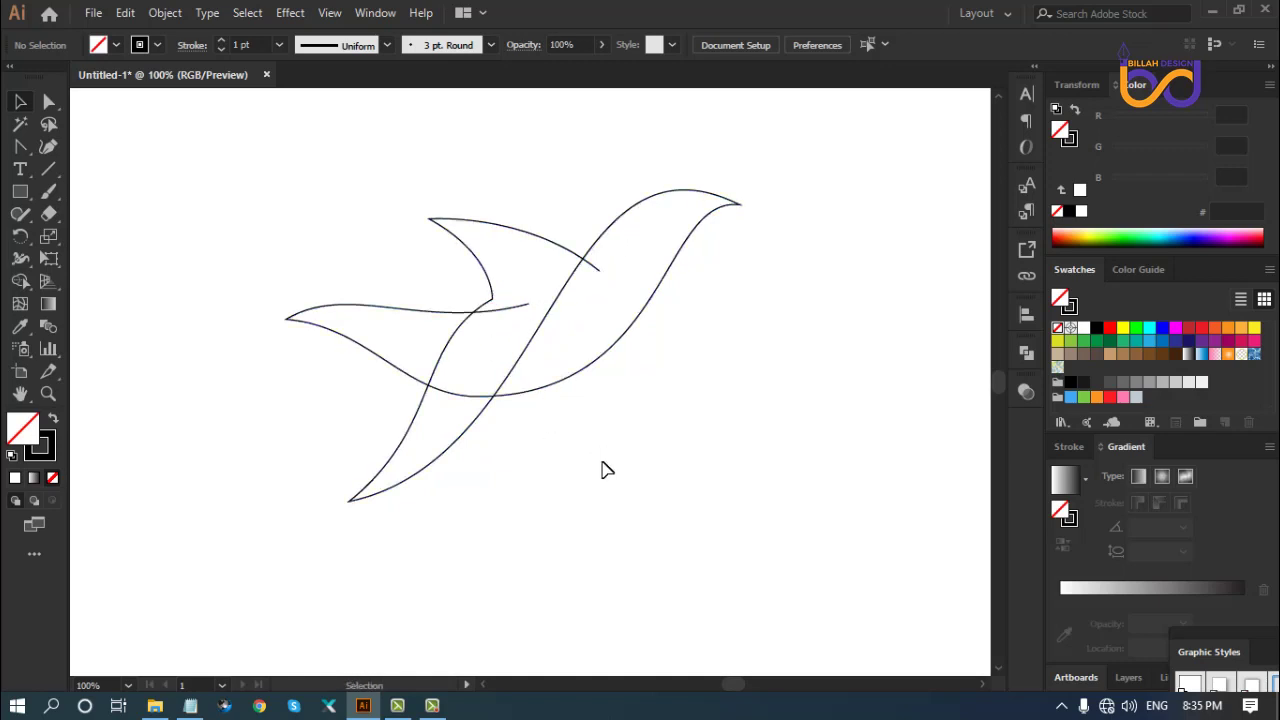
Try moving the left wing's tip slightly up with the Direct Selection tool, and undo the move
click(49, 102)
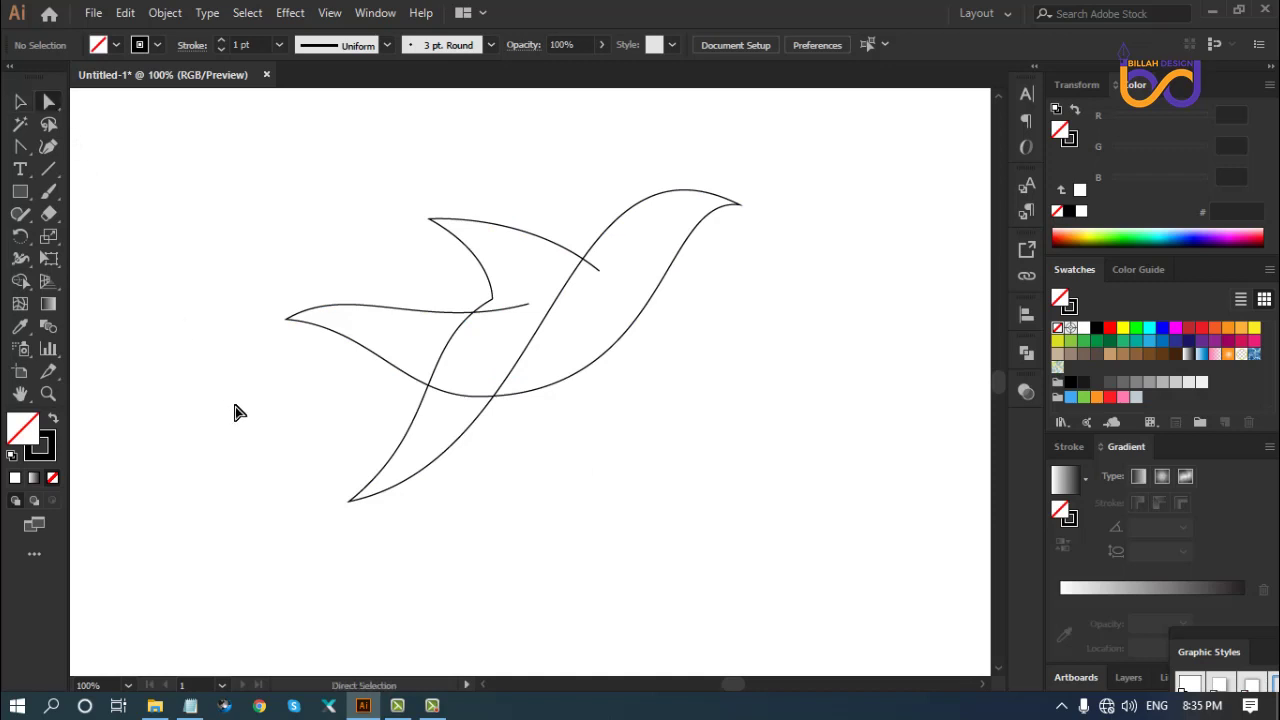
drag(266, 281, 290, 318)
click(594, 506)
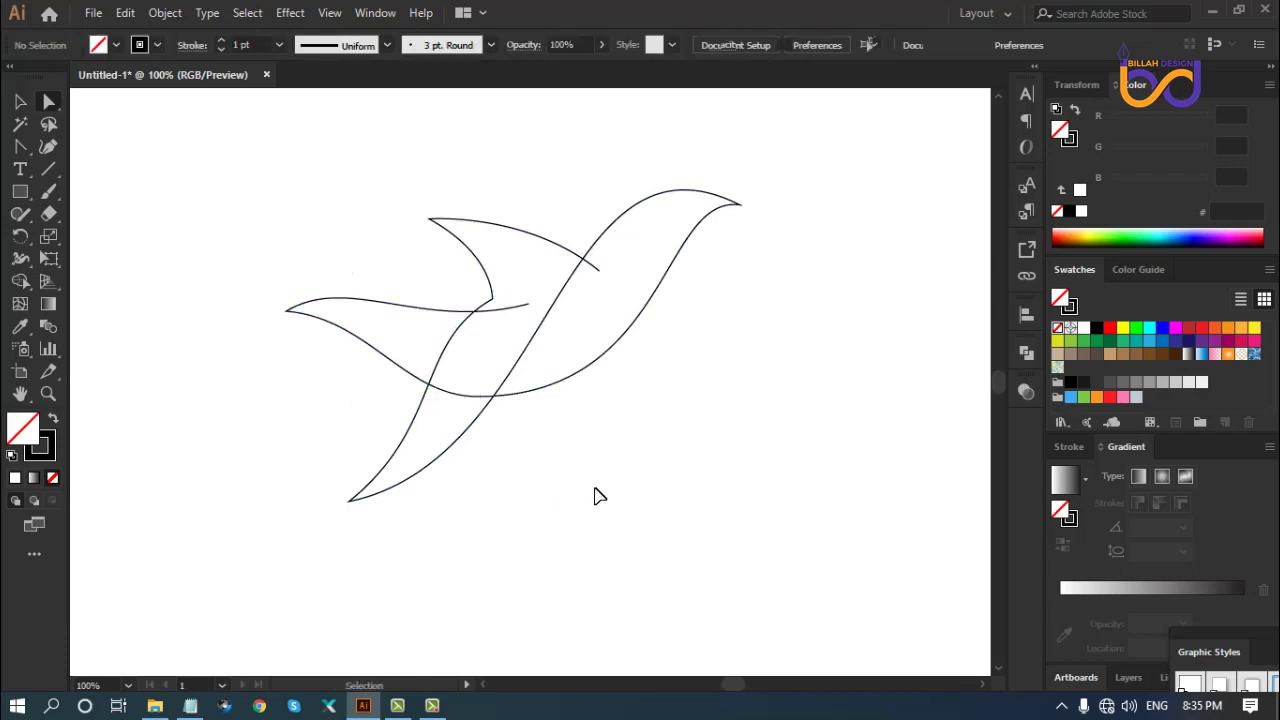
key(ctrl+z)
click(620, 475)
key(space)
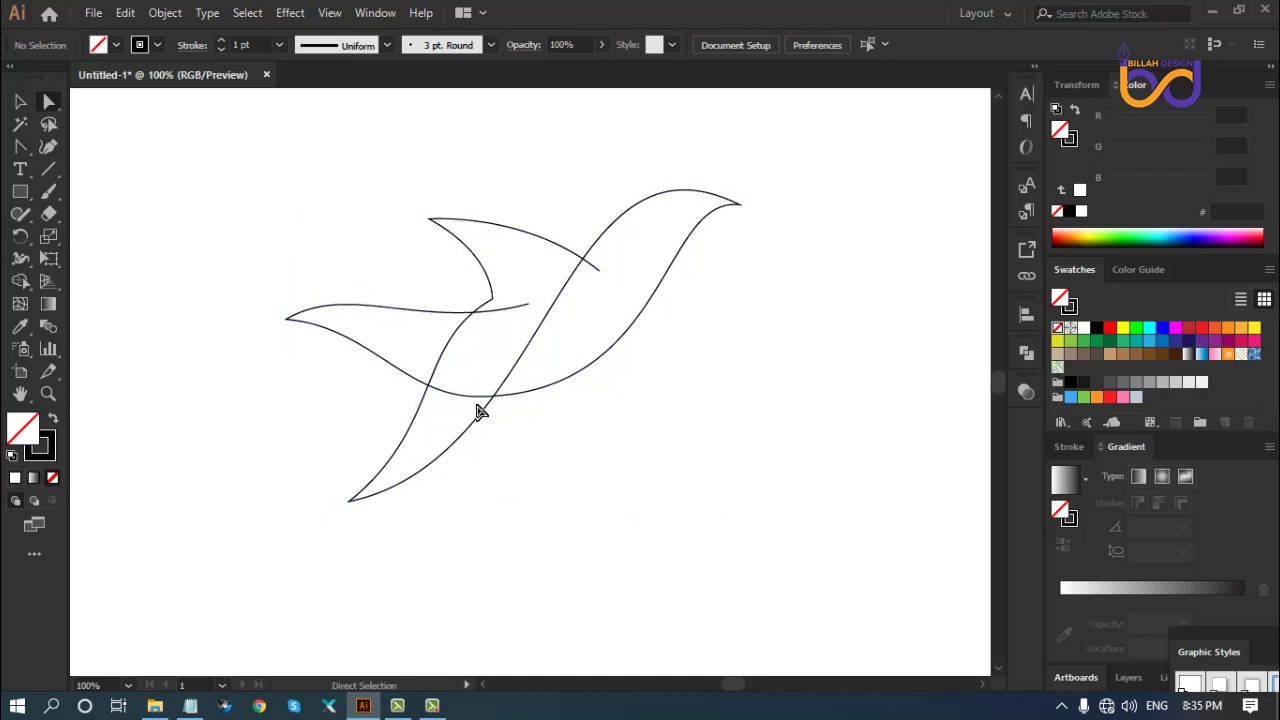
click(475, 399)
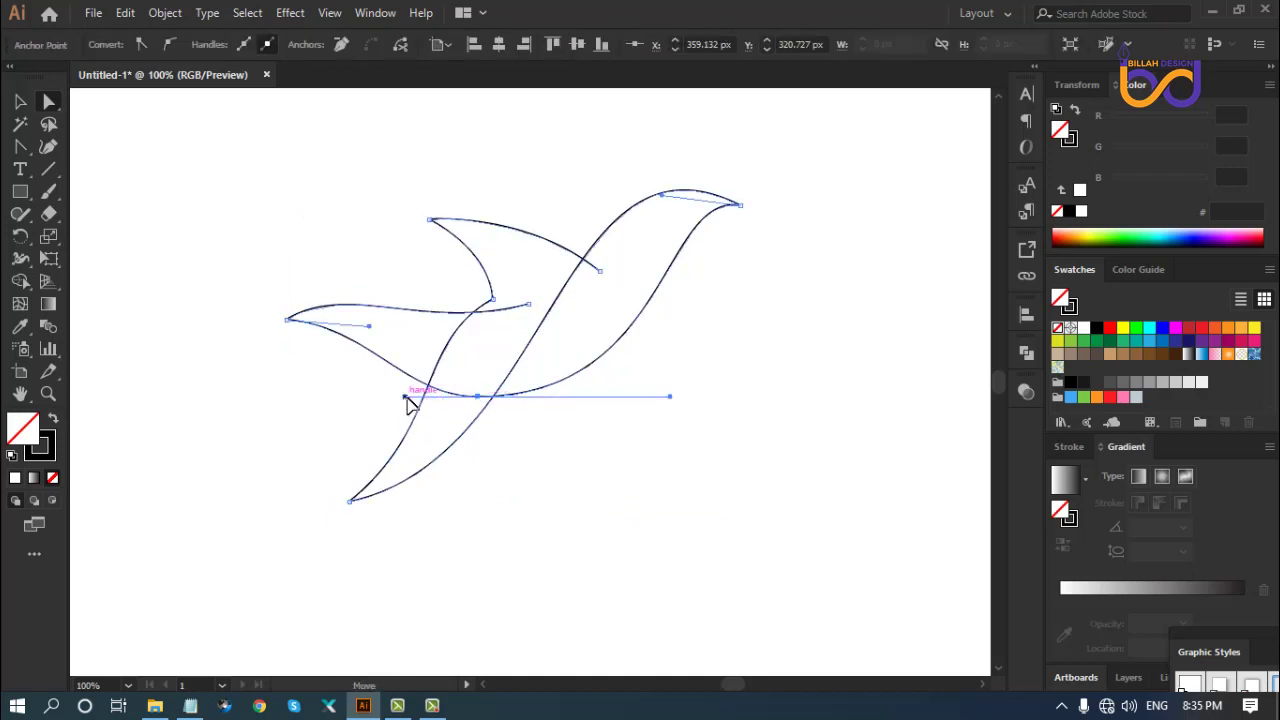
click(552, 487)
drag(610, 441, 612, 453)
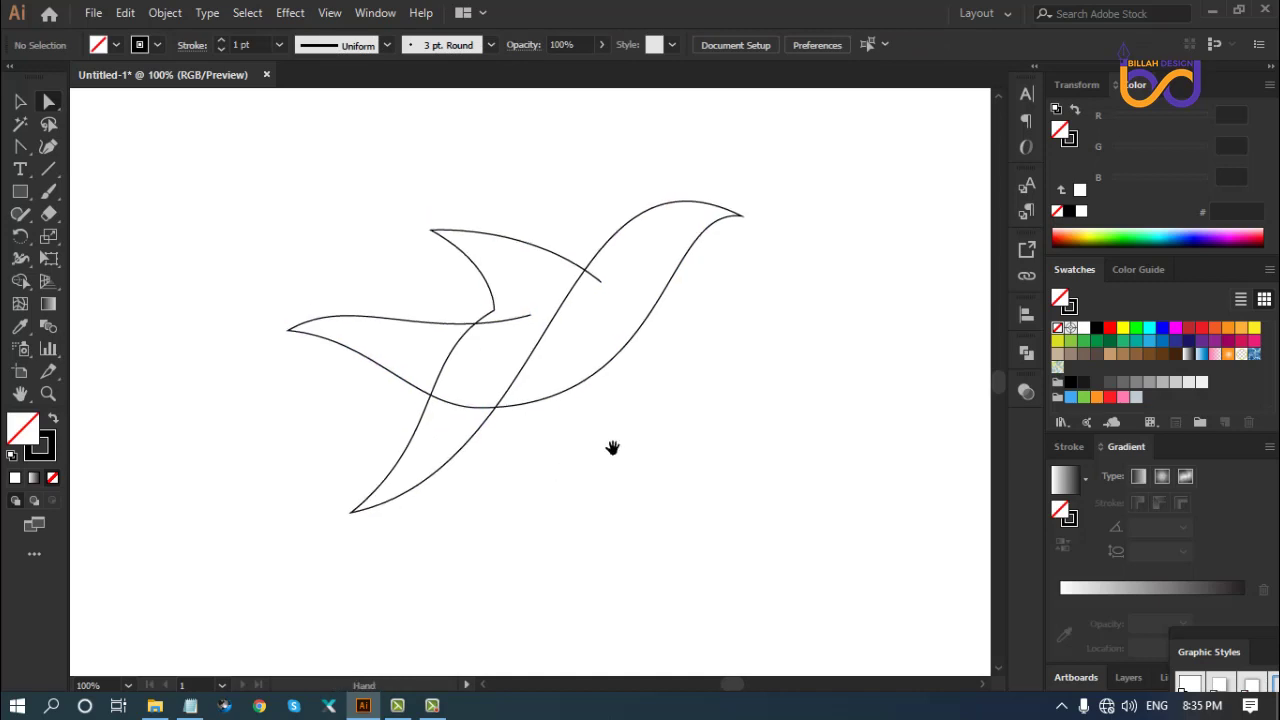
Move the notch anchor below the upper wing straight down onto the left wing's upper edge
click(493, 318)
drag(493, 318, 493, 327)
click(625, 497)
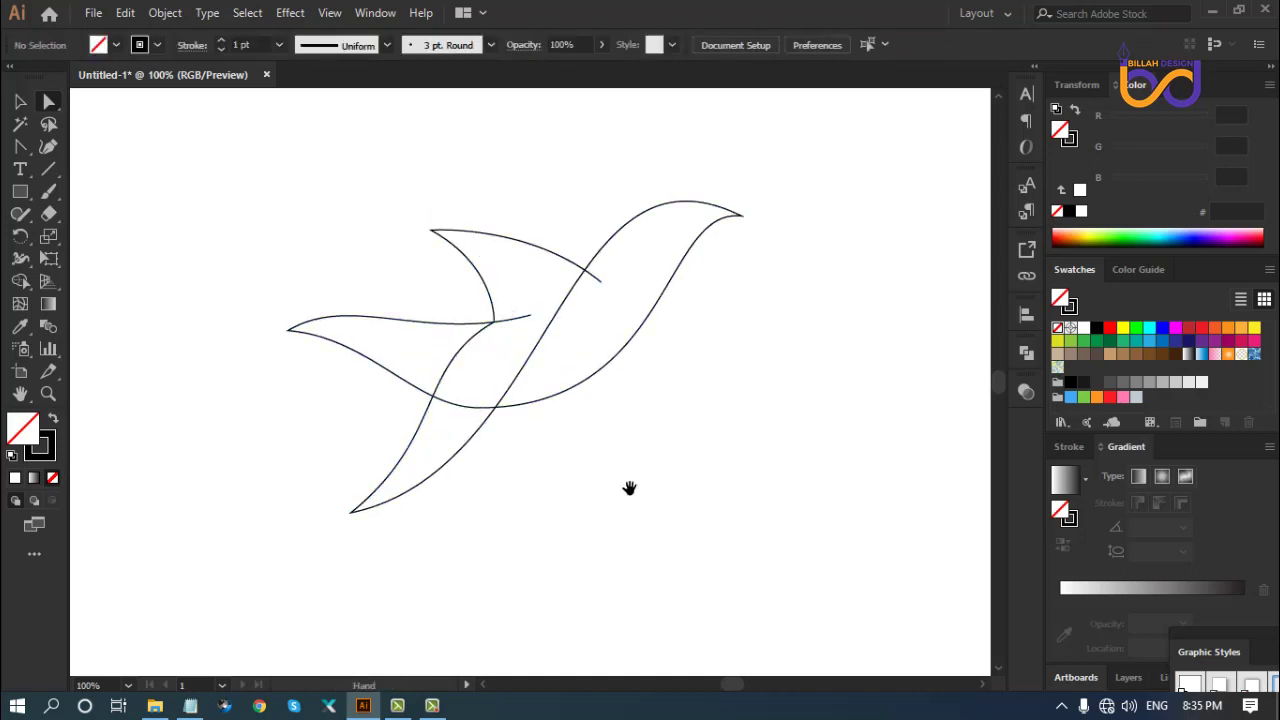
Move the upper wing's open end to about X 440 px, Y 224 px and raise its handle to round the wing's upper edge
drag(601, 280, 580, 288)
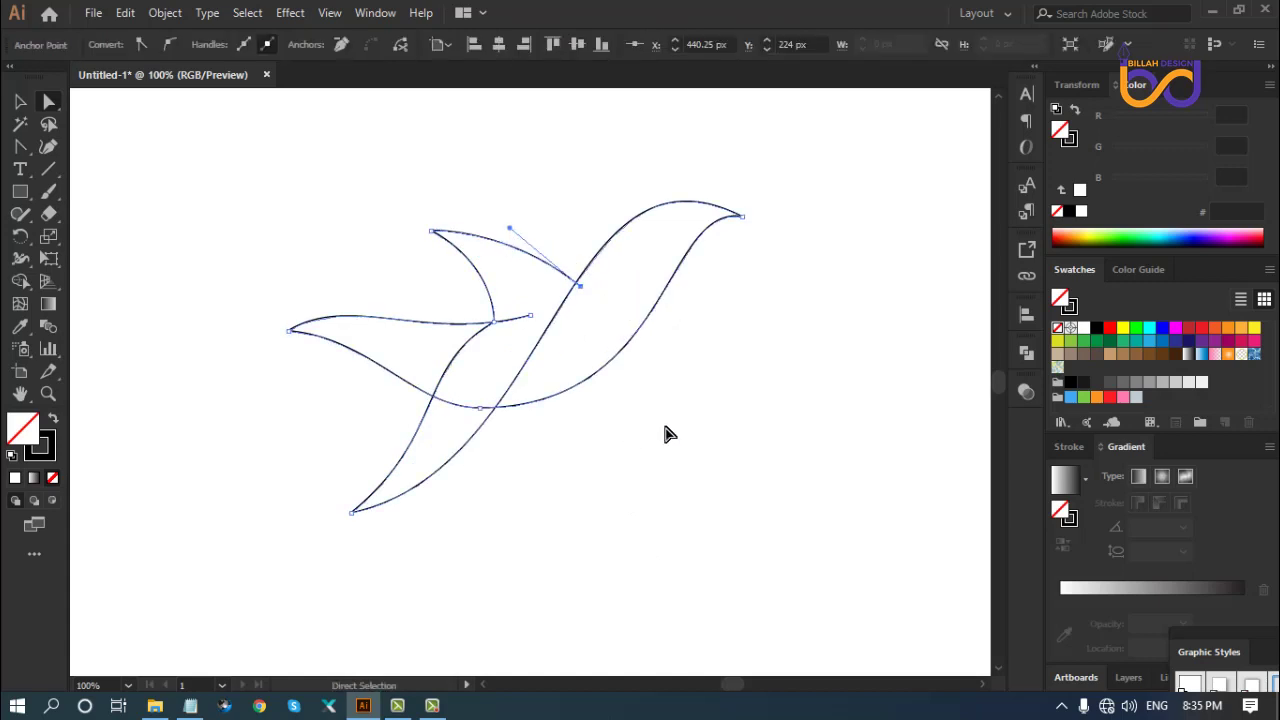
click(666, 433)
click(510, 249)
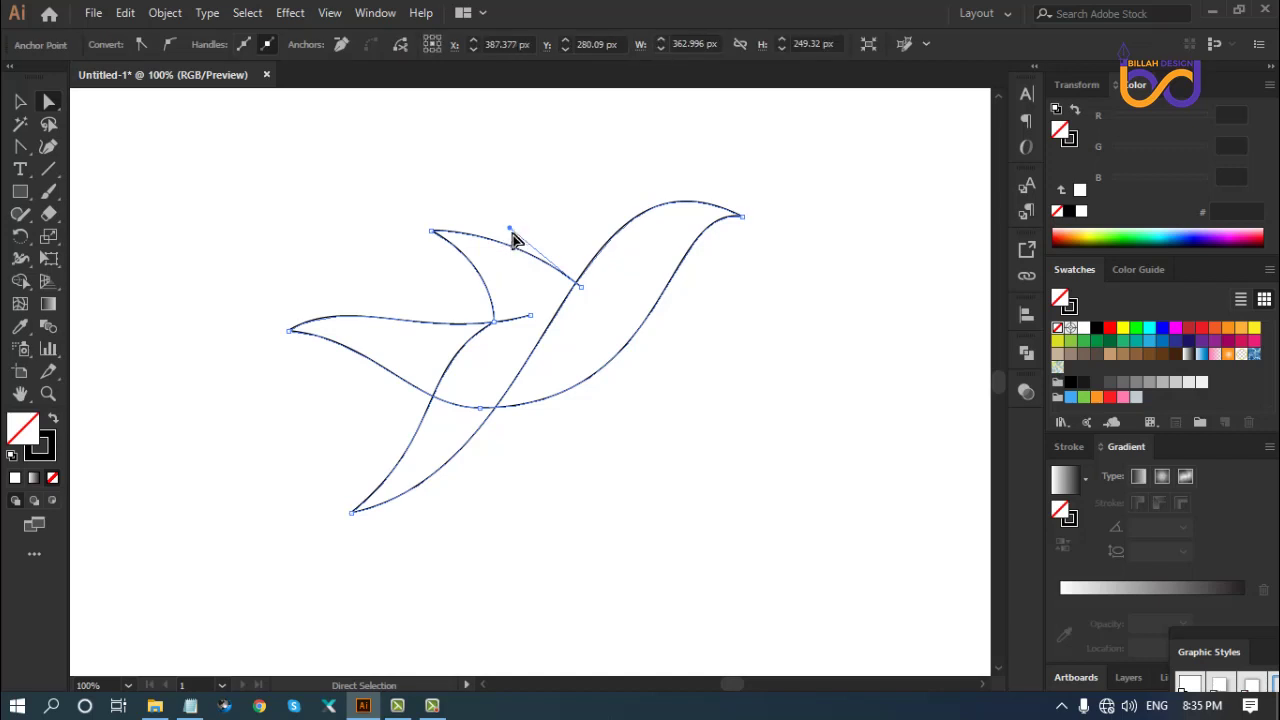
drag(509, 226, 507, 221)
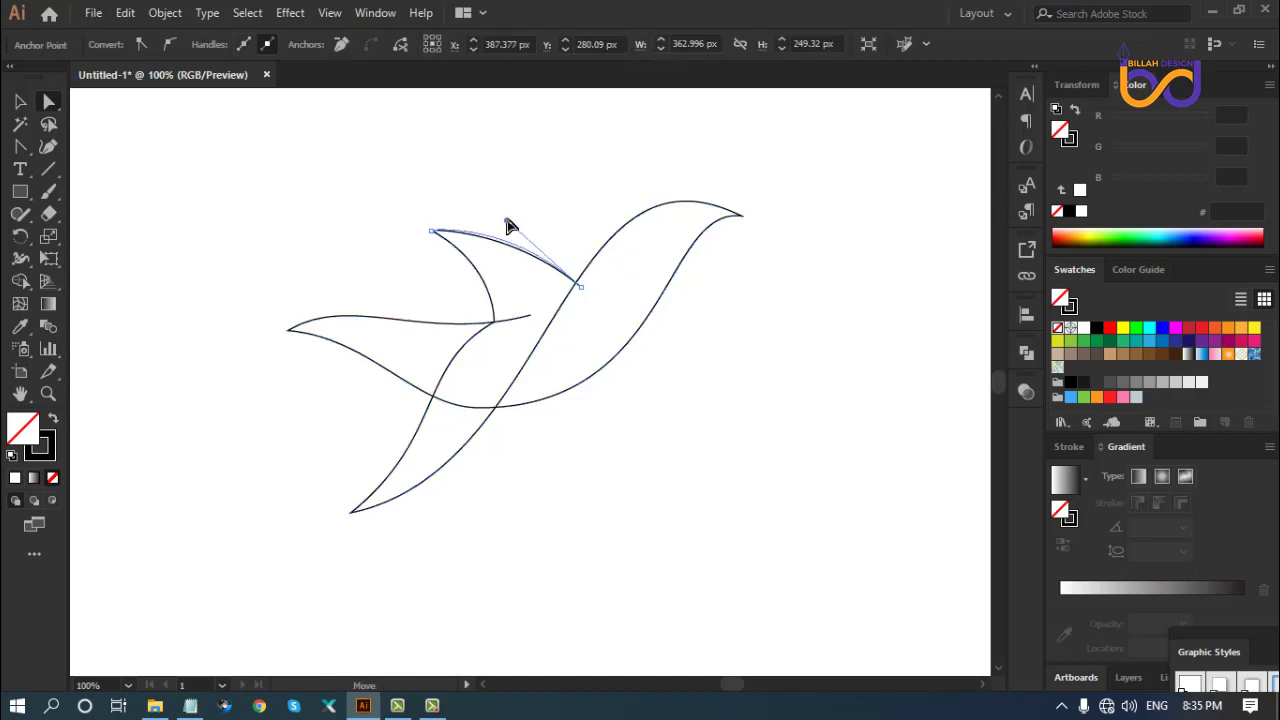
click(630, 402)
Lengthen the upper wing tip's inner handle slightly and move the notch anchor a little right along the left wing's upper edge
click(477, 271)
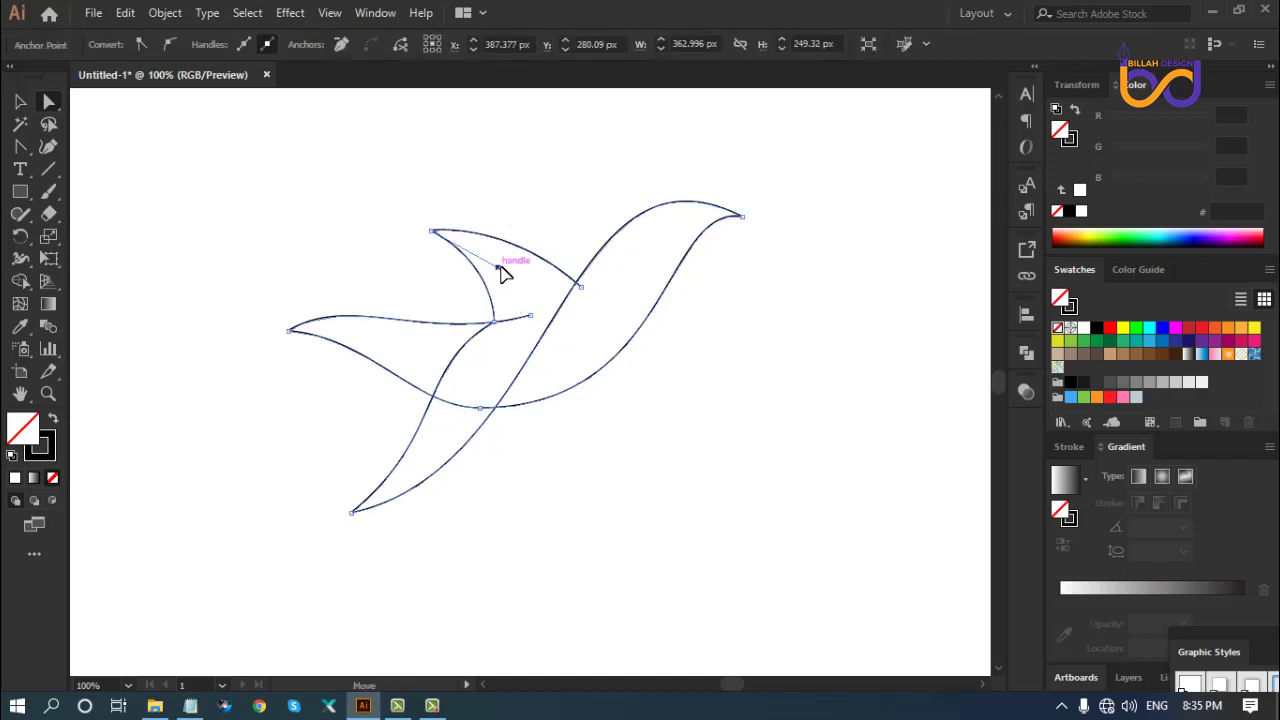
drag(498, 266, 506, 268)
click(657, 470)
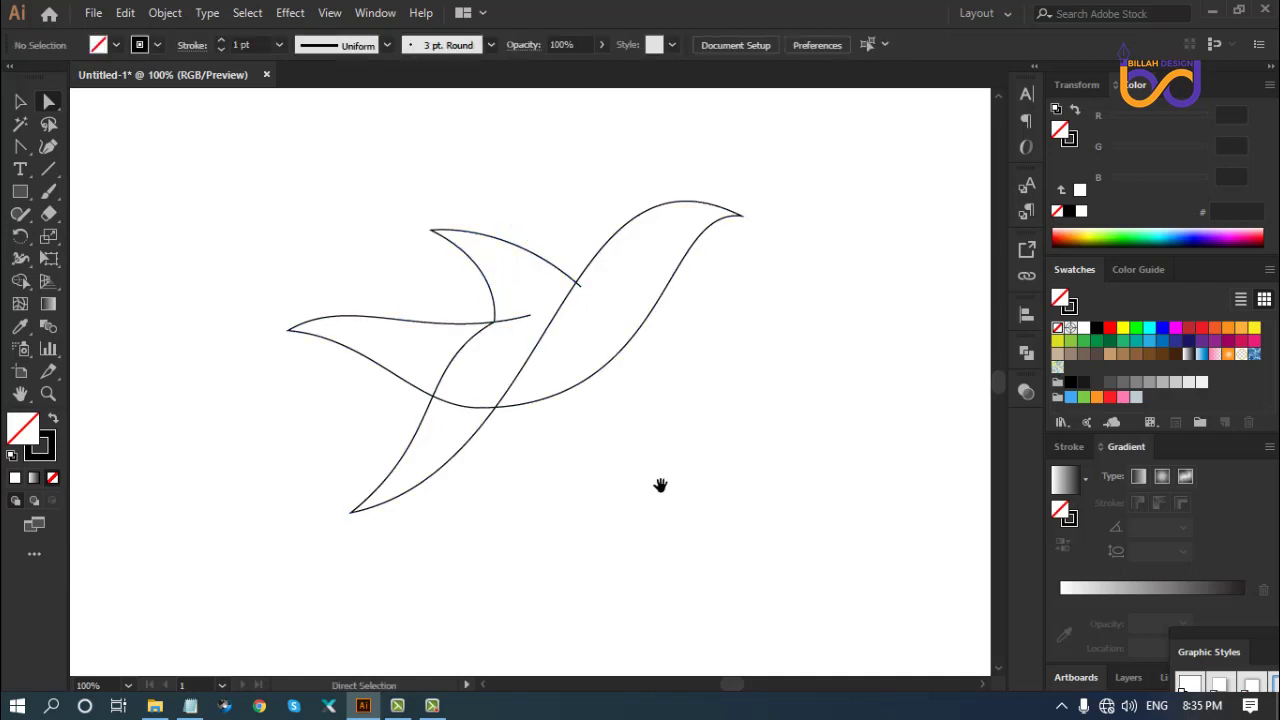
drag(660, 486, 668, 490)
click(485, 341)
drag(503, 331, 510, 327)
click(614, 489)
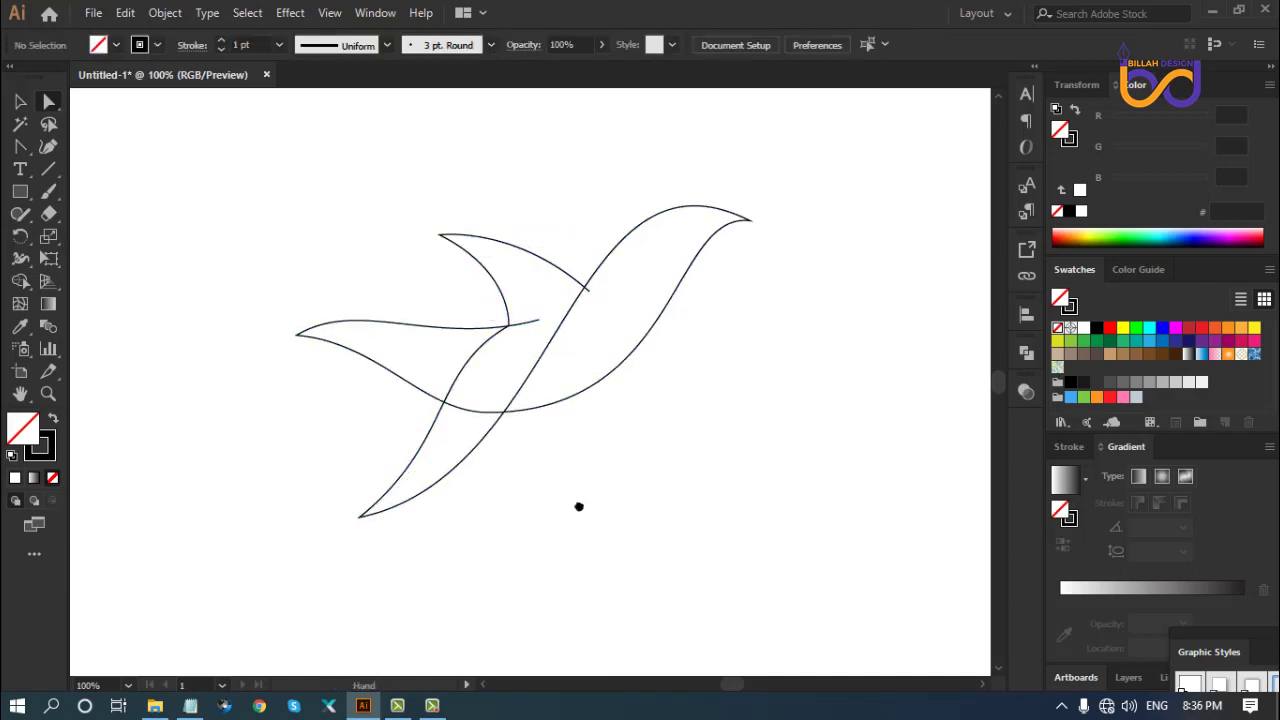
Lower the handle at the lower tail tip so the tail's right edge bulges further outward
drag(580, 508, 592, 488)
drag(429, 455, 444, 489)
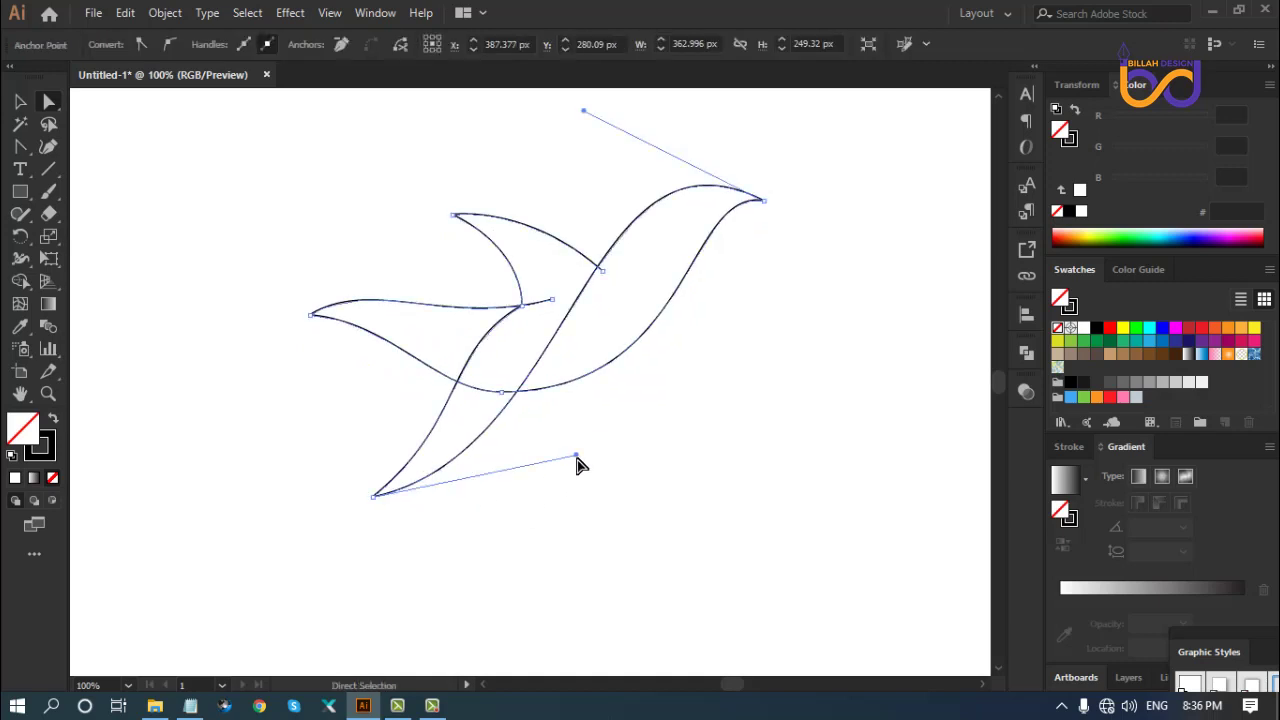
drag(571, 460, 560, 491)
click(645, 527)
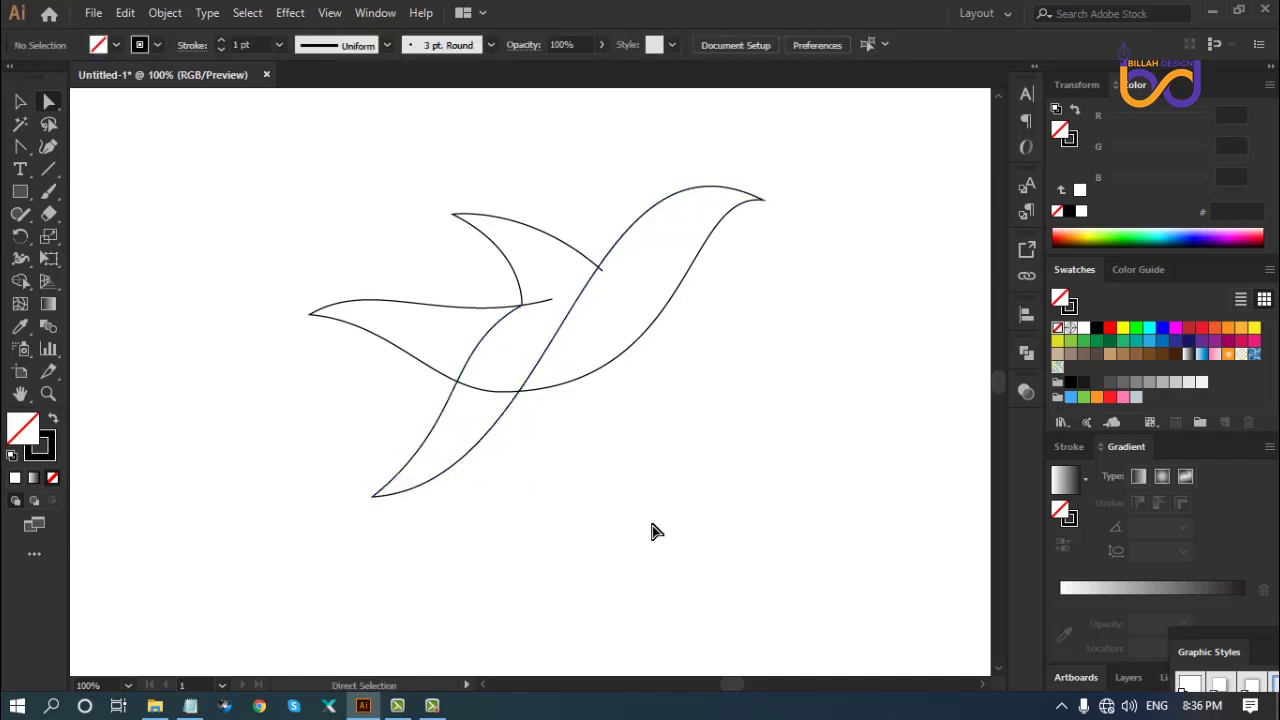
Move the left wing's tip anchor slightly up, roughly level with the notch anchor
drag(641, 504, 657, 477)
click(504, 365)
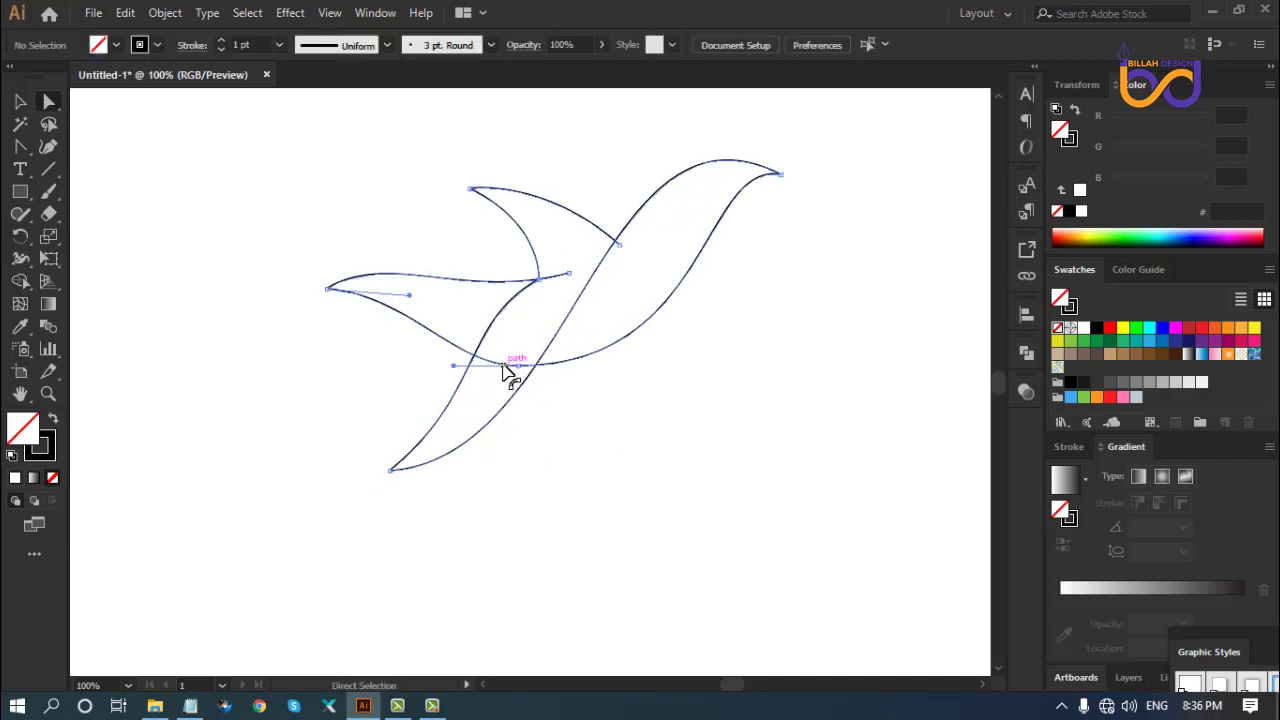
click(602, 467)
key(ctrl+equal)
drag(211, 303, 265, 378)
drag(256, 337, 257, 327)
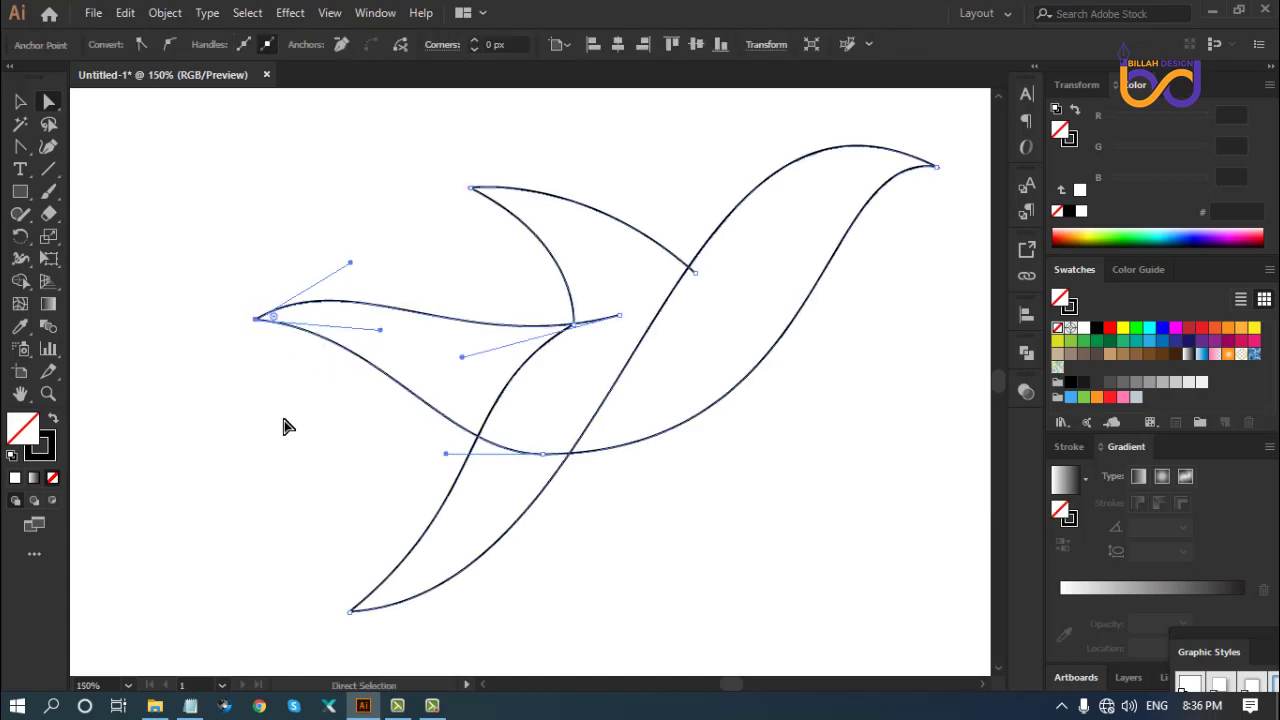
click(566, 505)
key(ctrl+minus)
key(ctrl+minus)
key(ctrl+equal)
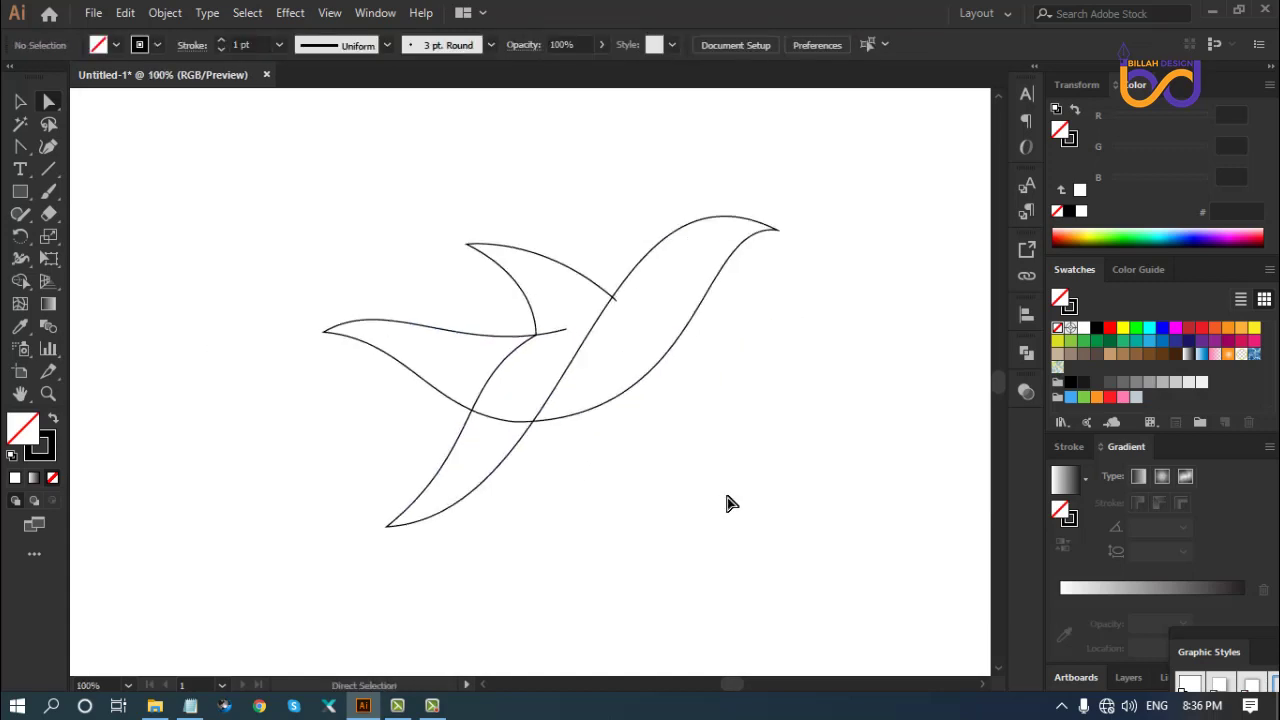
Select the whole bird outline and set its stroke weight to 8 pt
key(space)
drag(757, 449, 748, 448)
click(20, 101)
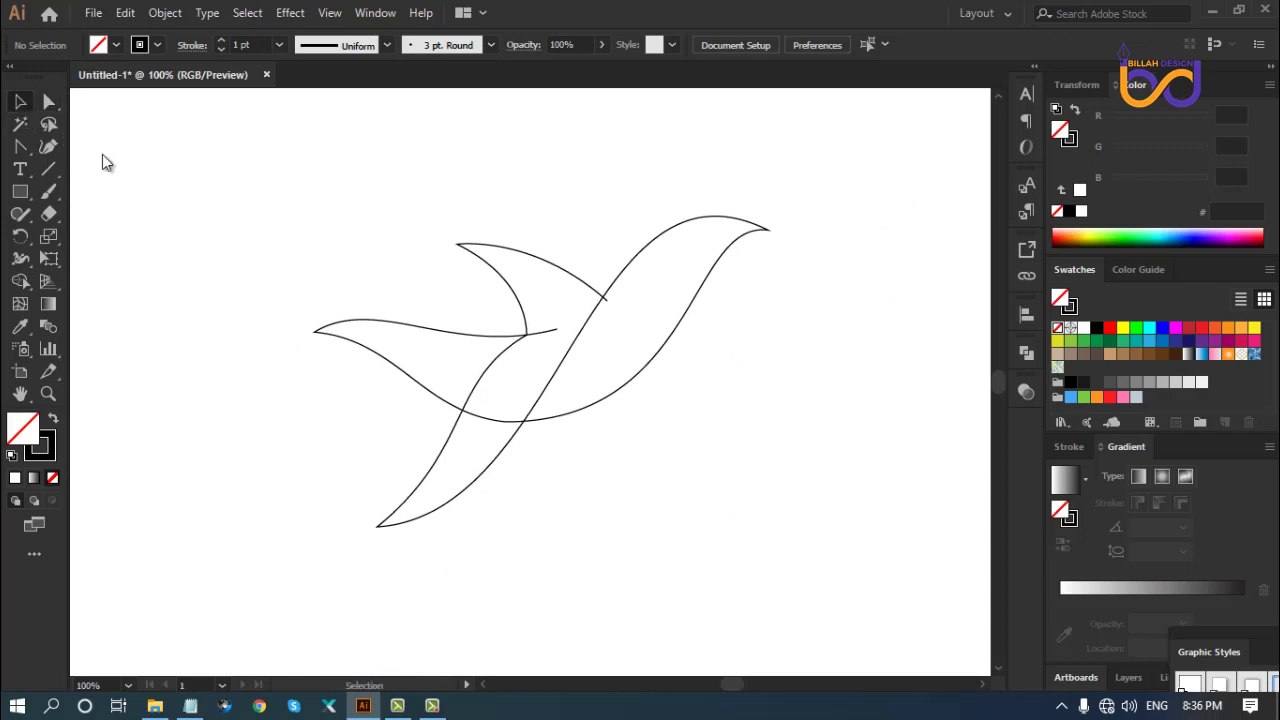
drag(268, 203, 535, 397)
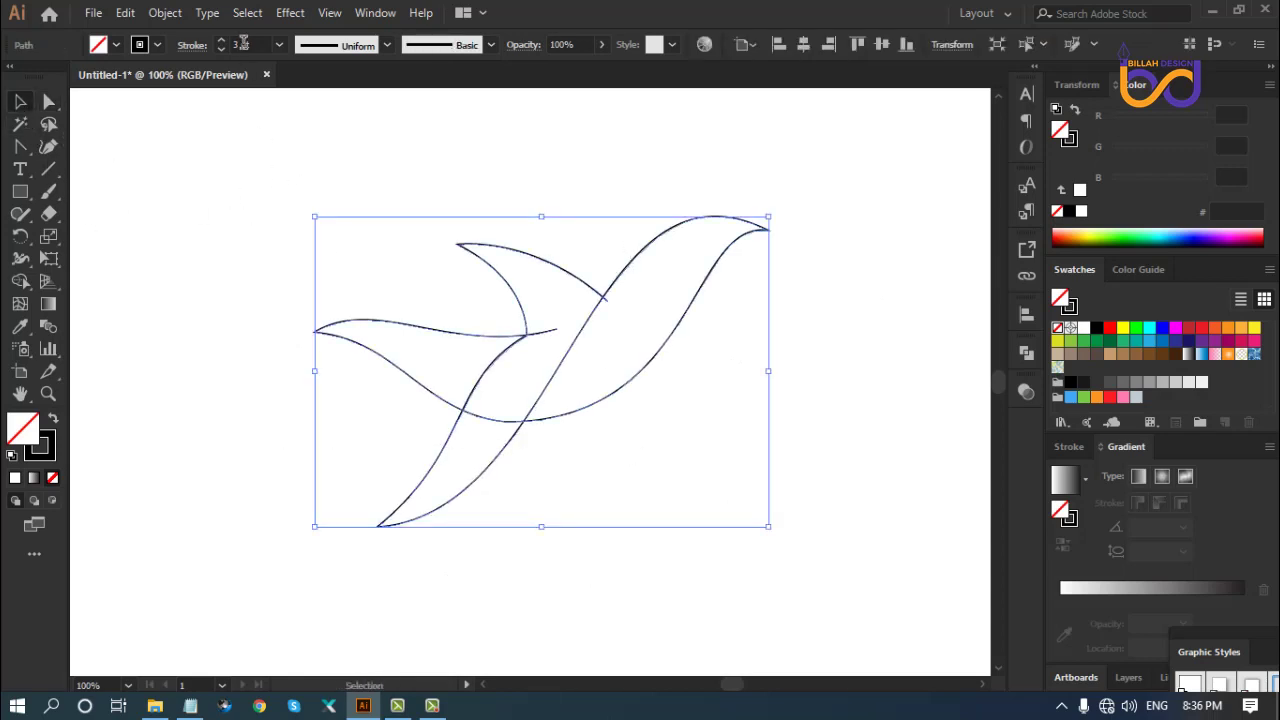
scroll(241, 44, up, 7)
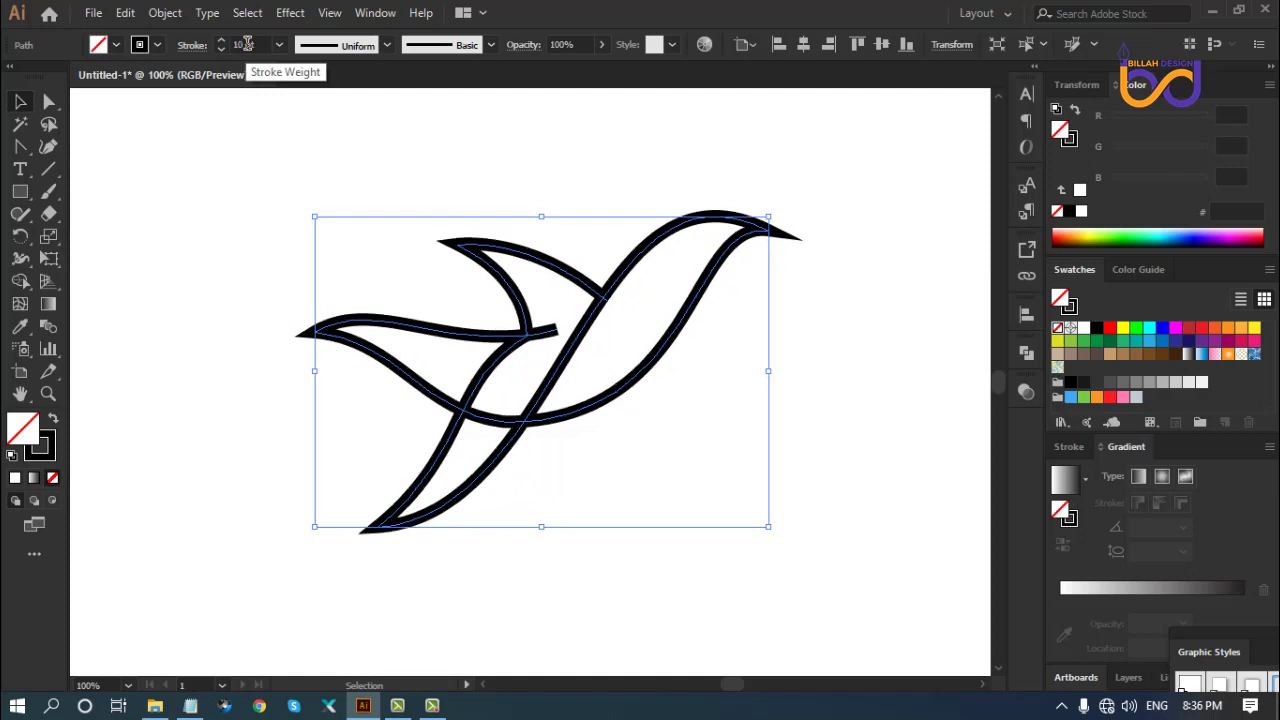
scroll(247, 45, up, 1)
scroll(247, 45, down, 1)
scroll(260, 46, down, 1)
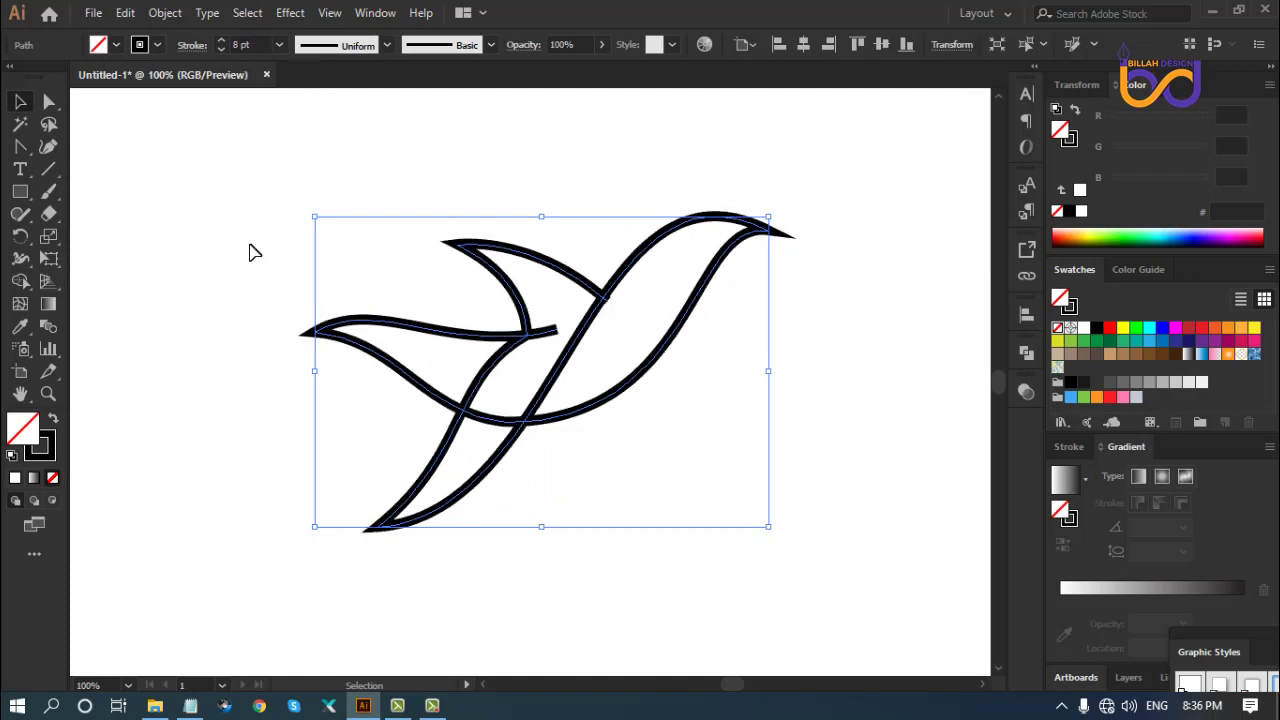
click(385, 445)
Lower the beak tip's underside handle slightly to reshape the curve beneath the head
mouse_move(752, 472)
mouse_down()
mouse_move(741, 480)
mouse_move(758, 456)
mouse_up()
click(50, 102)
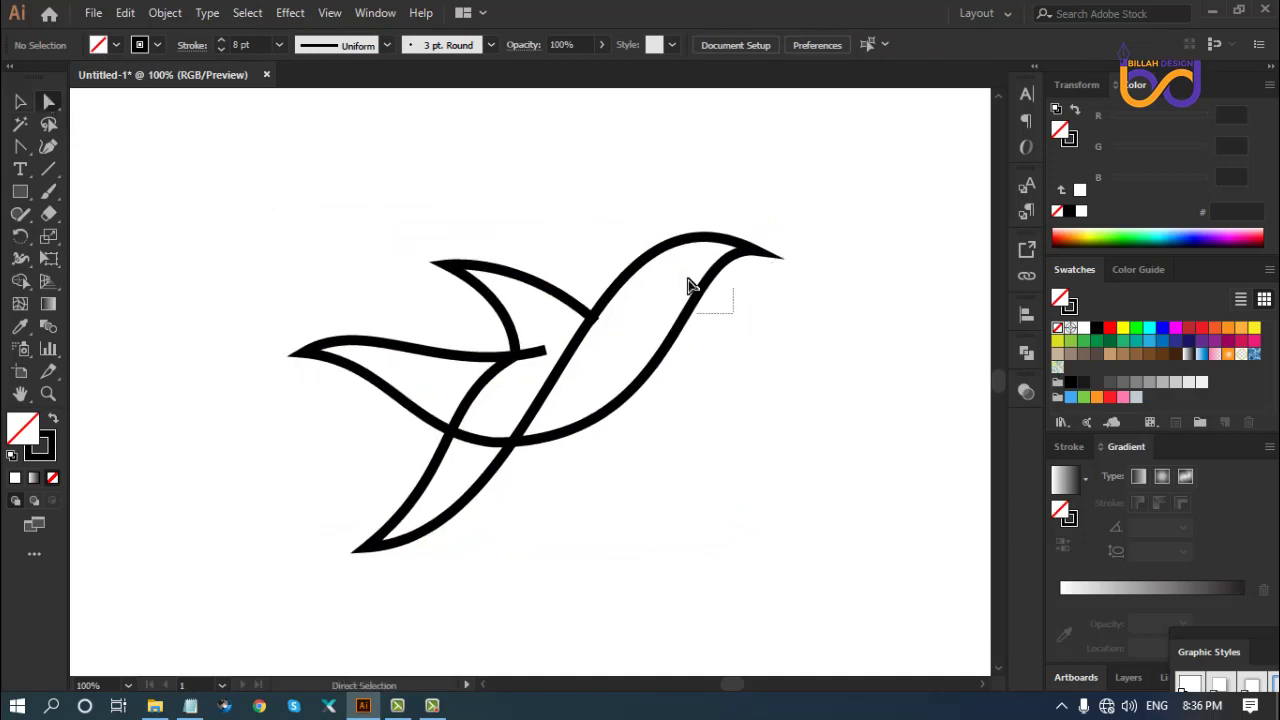
click(703, 309)
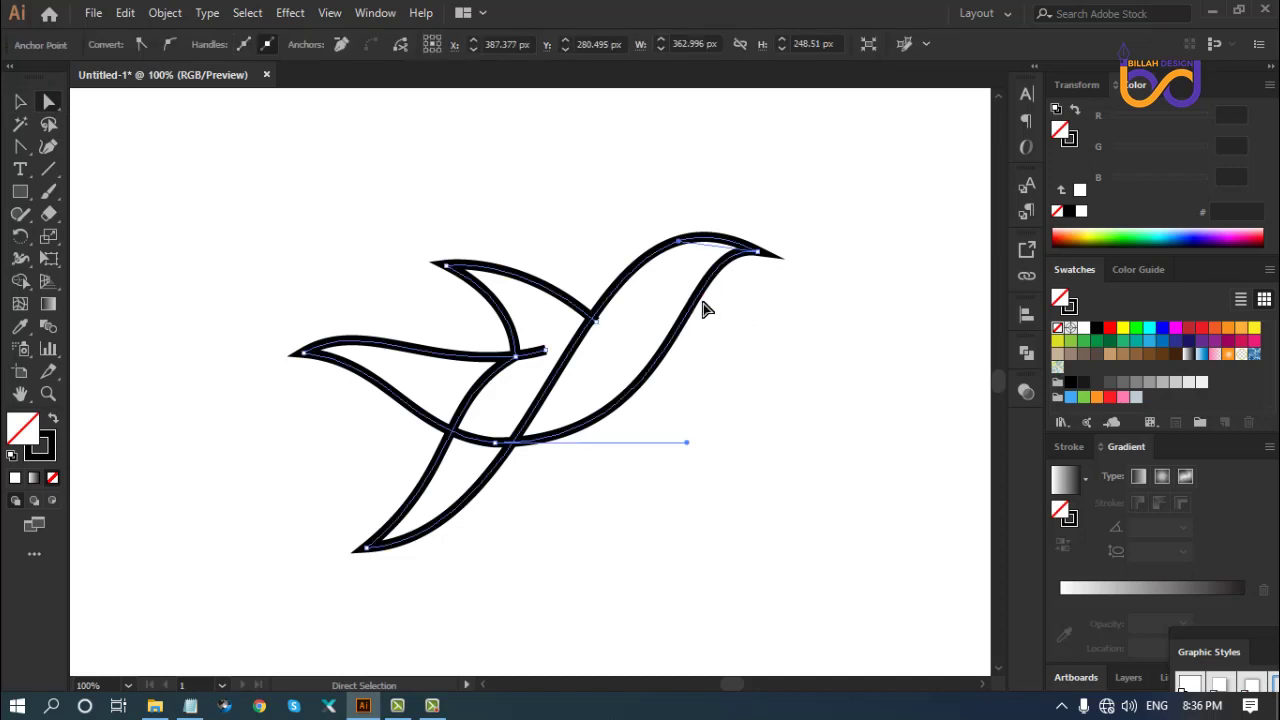
click(681, 253)
drag(682, 249, 679, 256)
click(772, 357)
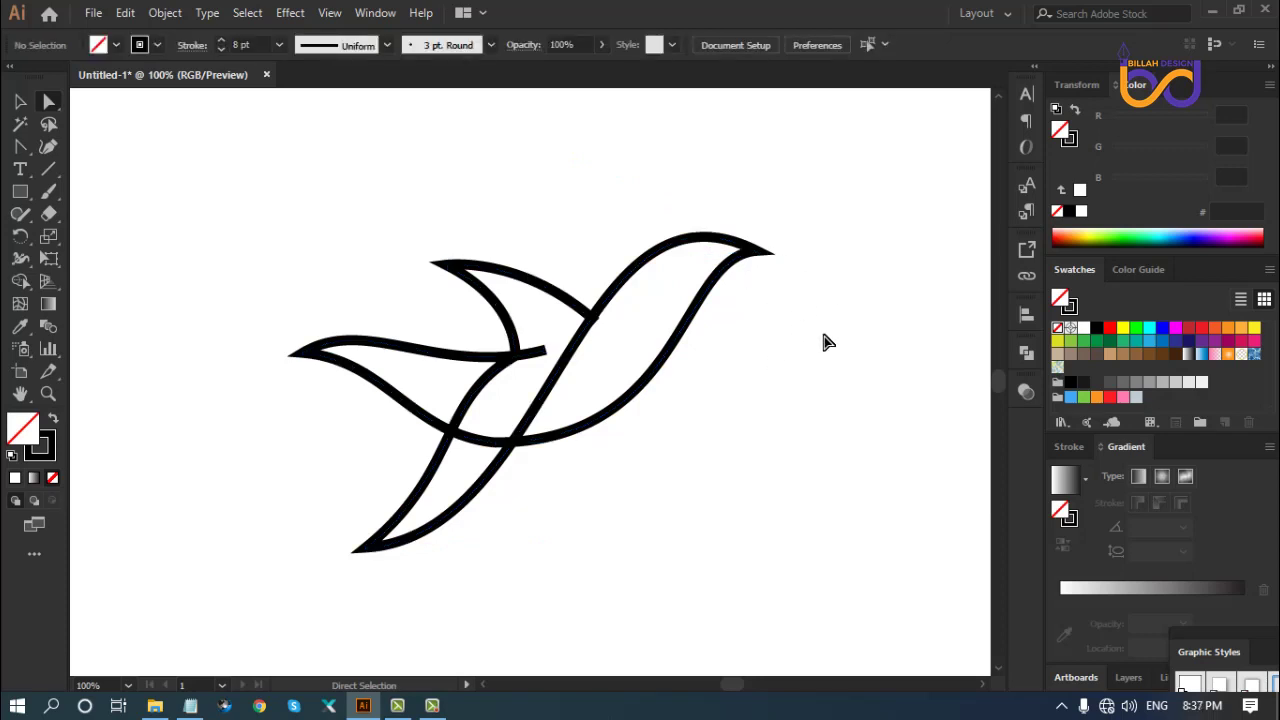
Select the beak tip anchor and nudge it about 14 px down and 7 px left to lower the head
drag(716, 475, 728, 473)
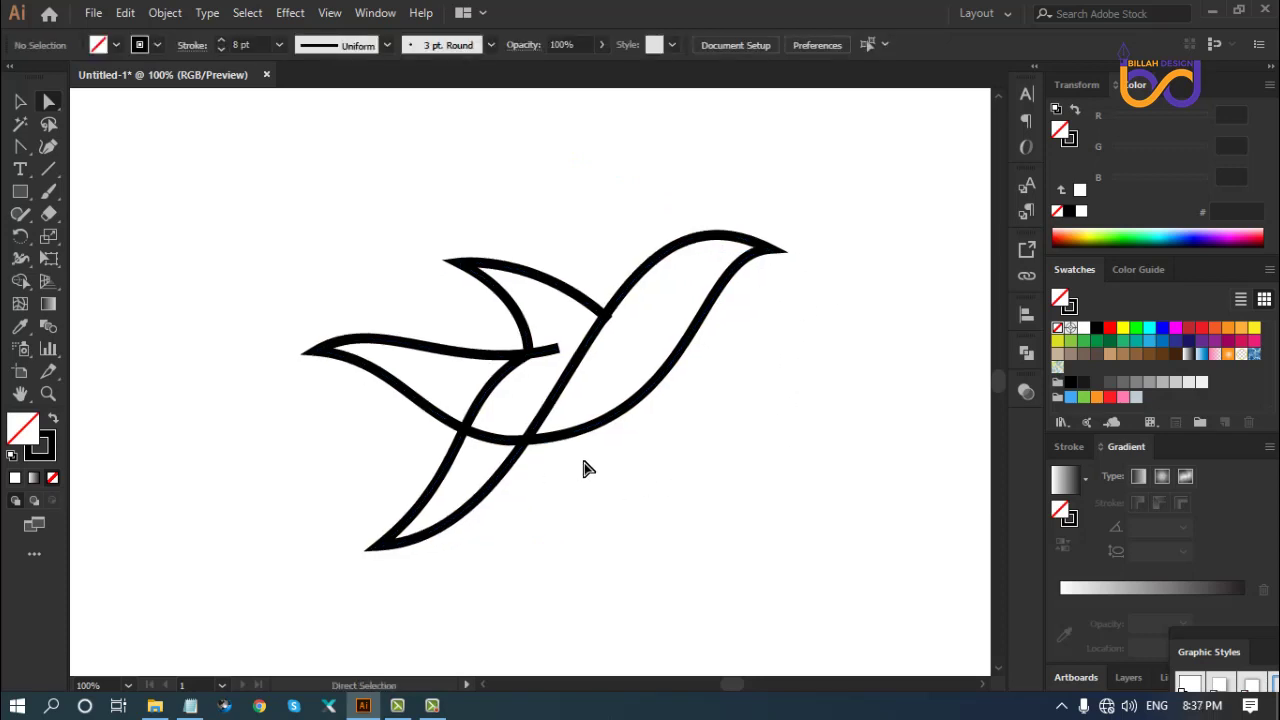
key(ctrl+minus)
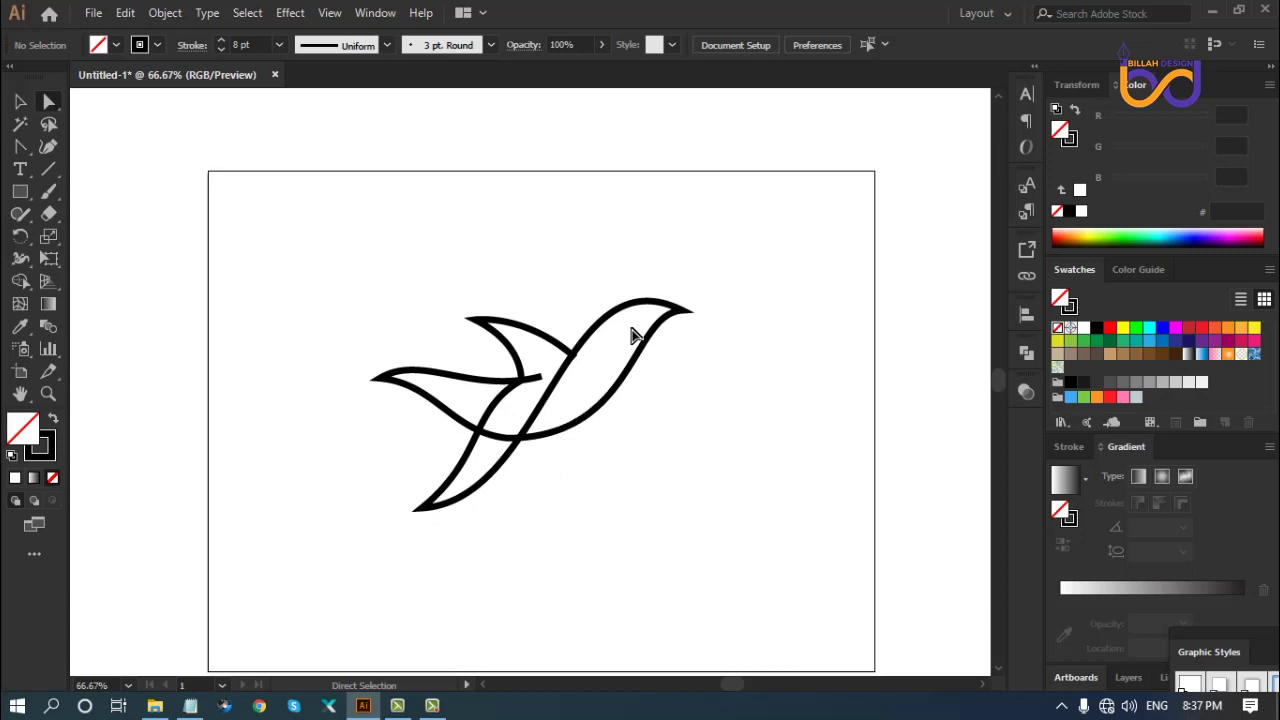
drag(766, 268, 600, 360)
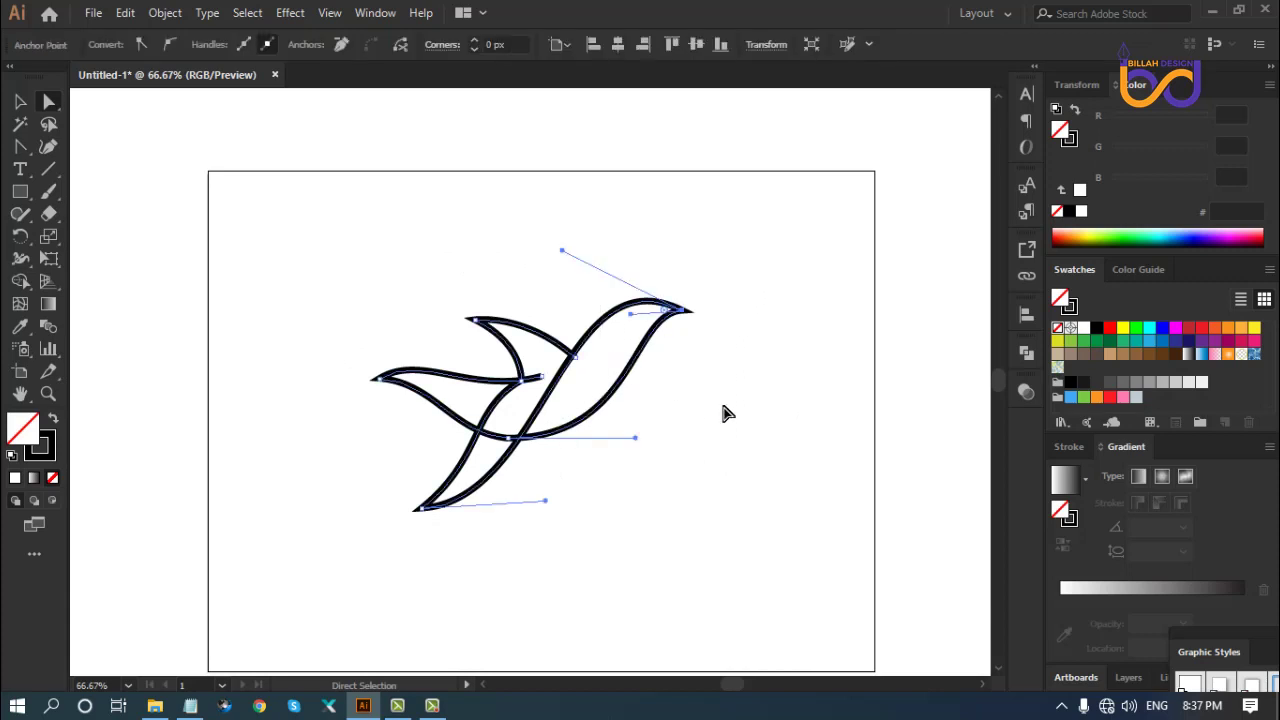
key(Down)
key(Down)
key(Down)
key(Down)
key(Down)
key(Down)
key(Down)
key(Down)
key(Down)
key(Down)
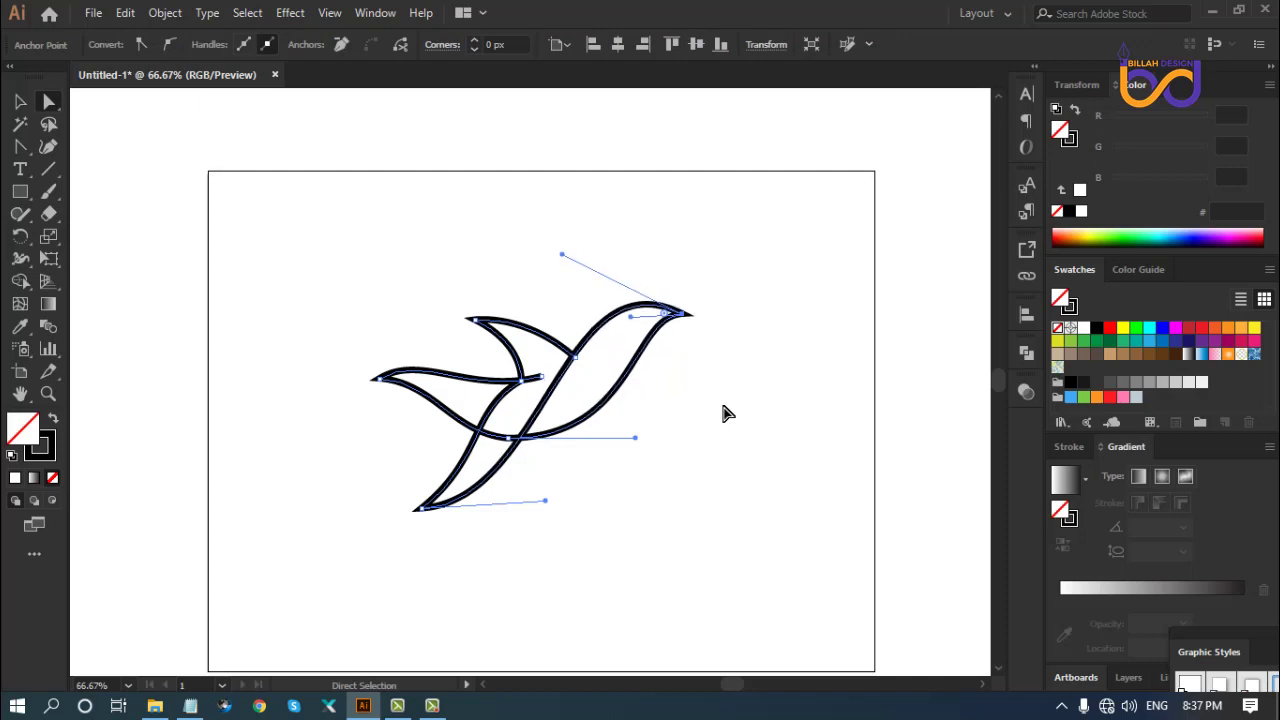
key(Left)
key(Left)
key(Left)
key(Left)
key(Left)
key(Left)
key(Left)
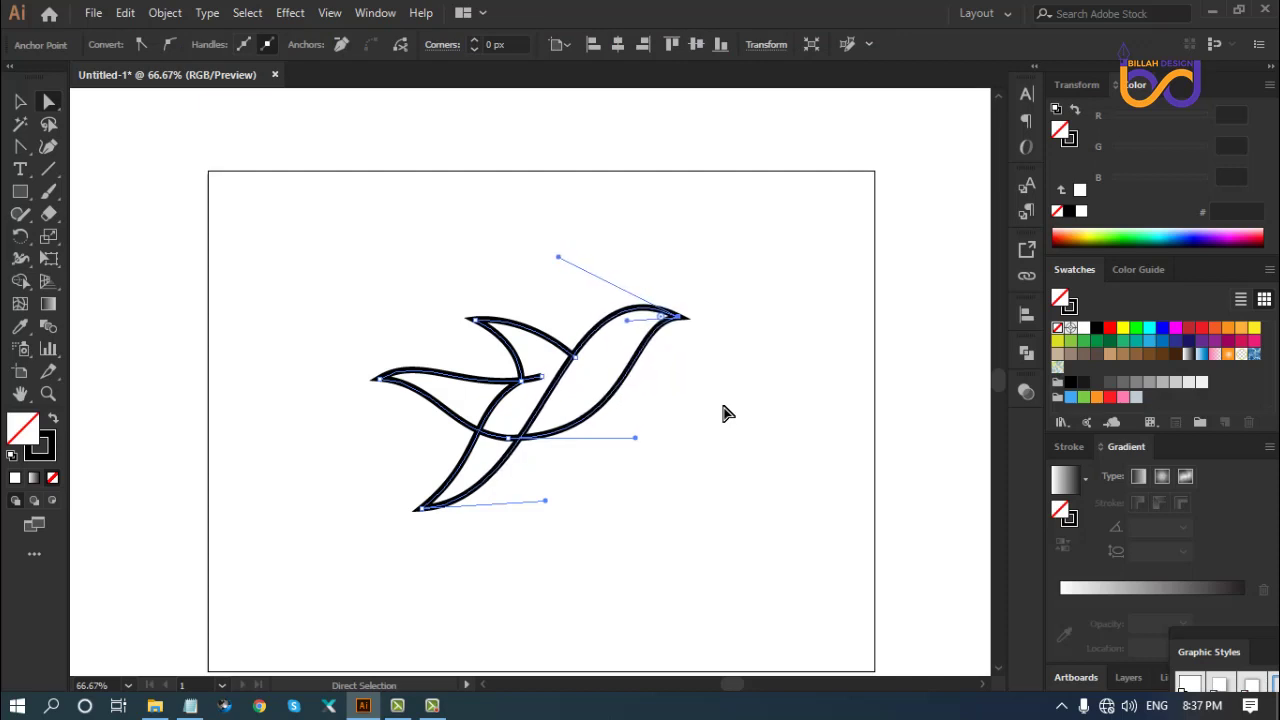
key(Down)
key(Down)
key(Down)
key(Down)
key(Down)
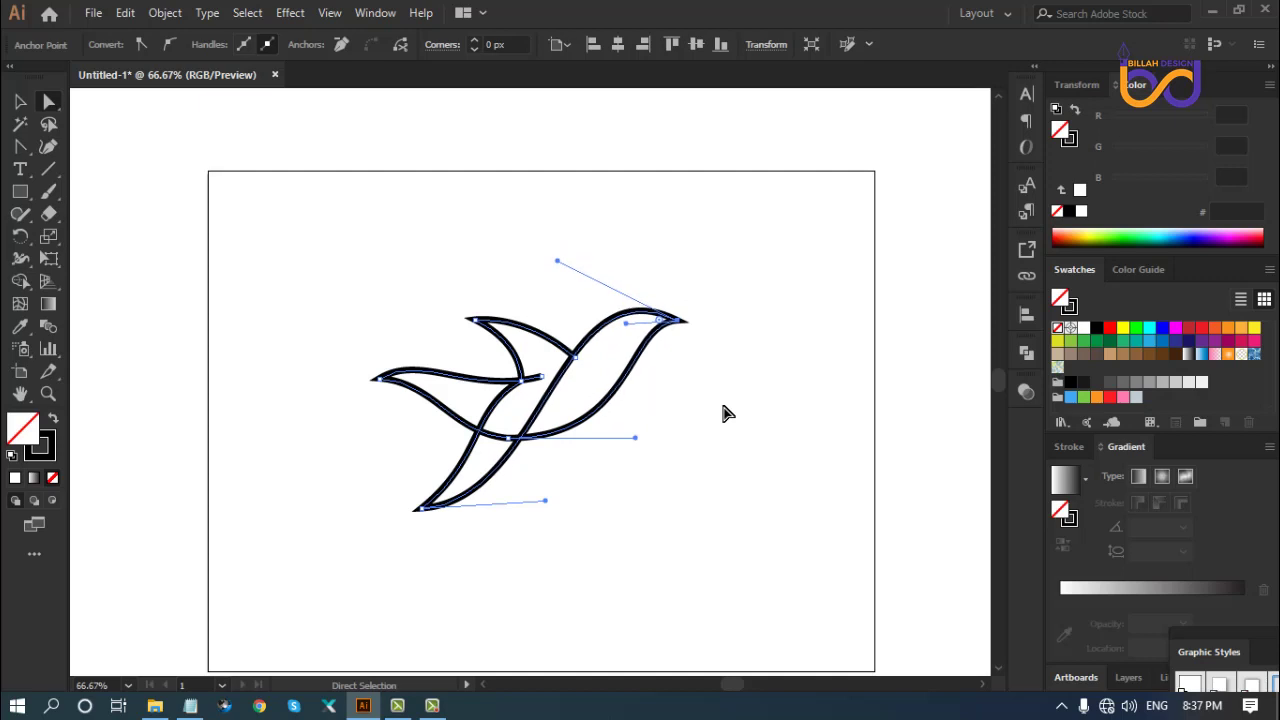
key(Down)
key(Down)
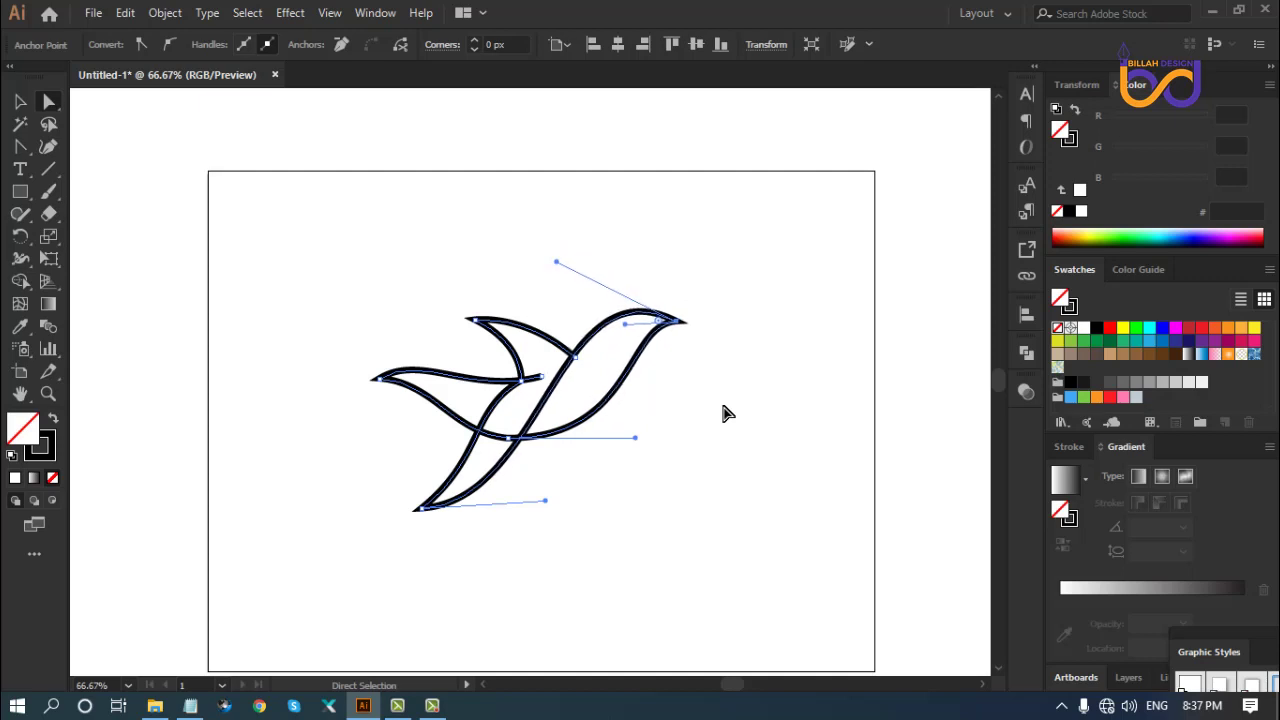
key(Left)
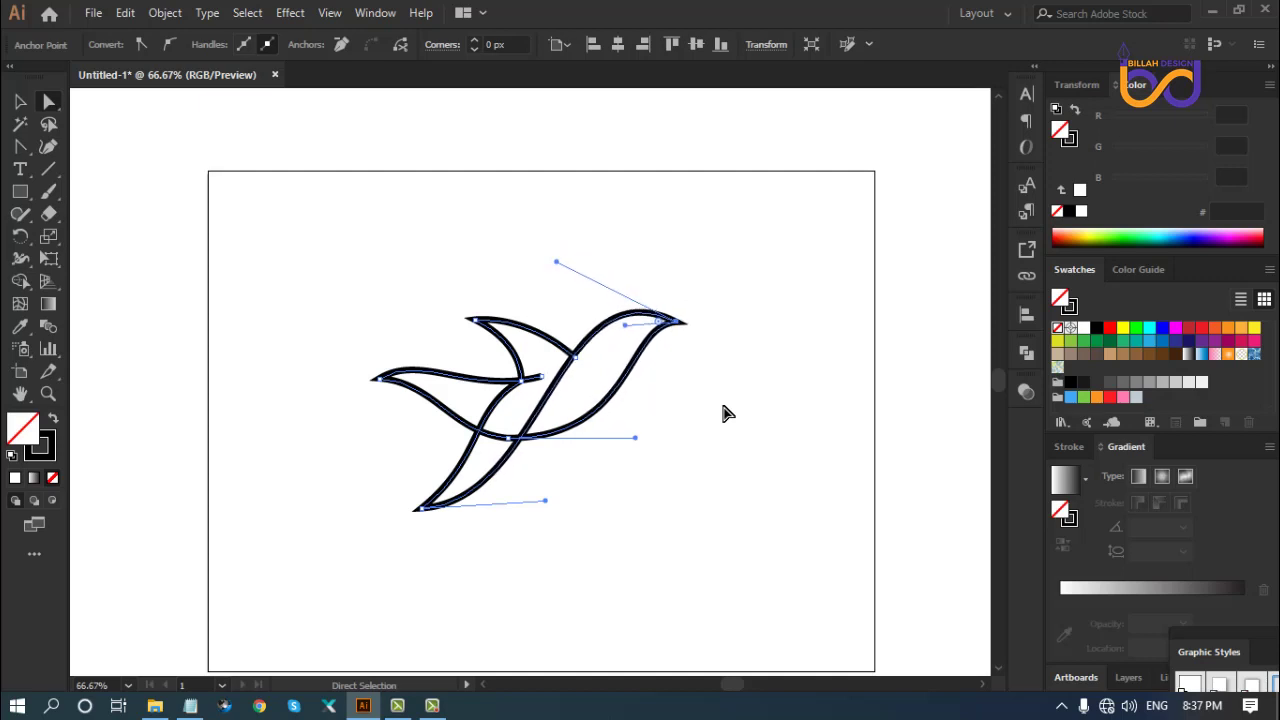
click(732, 472)
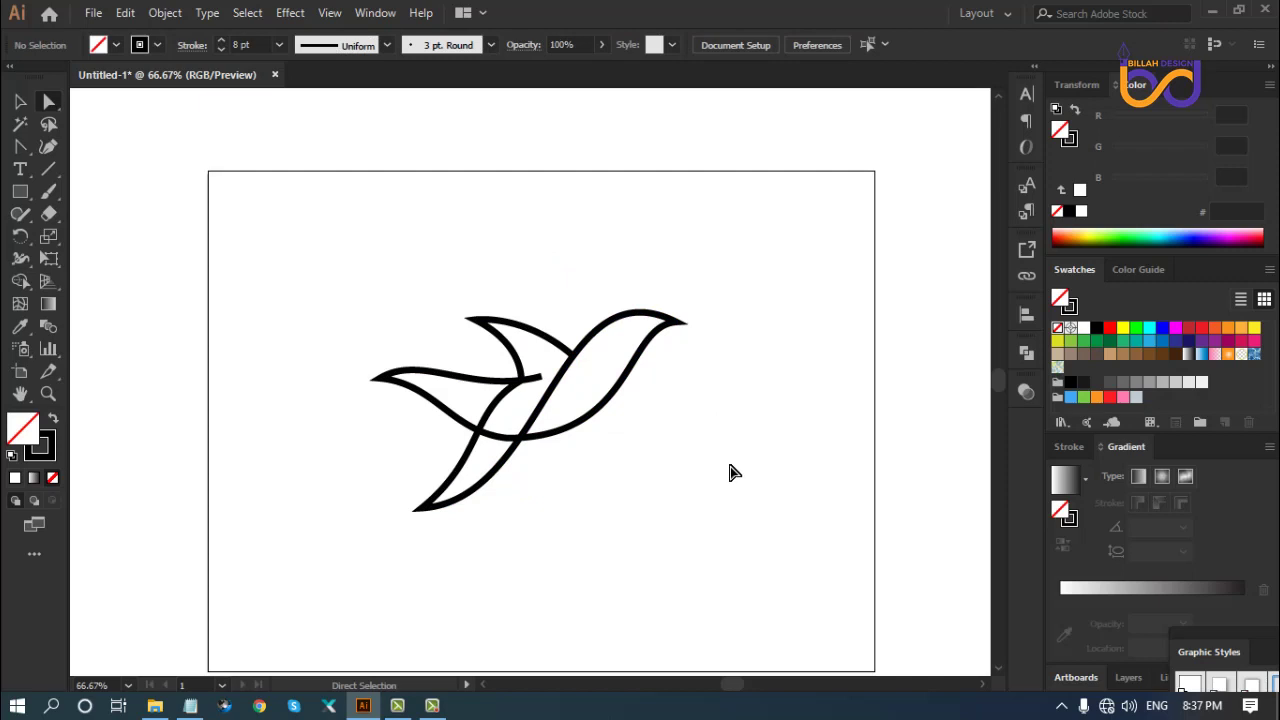
Lengthen the lower tail tip's handle by about 16 px to the right to fill out the tail's right edge
key(ctrl+plus)
key(ctrl+plus)
key(ctrl+plus)
key(ctrl+plus)
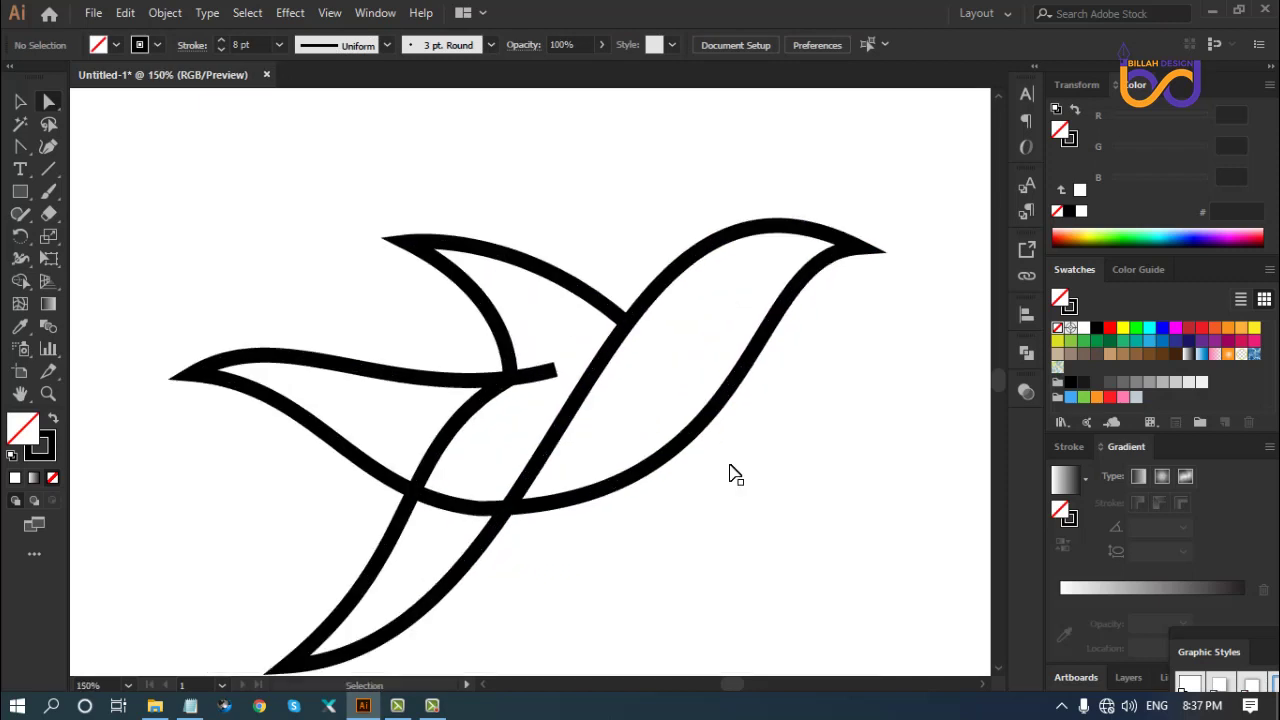
key(ctrl+0)
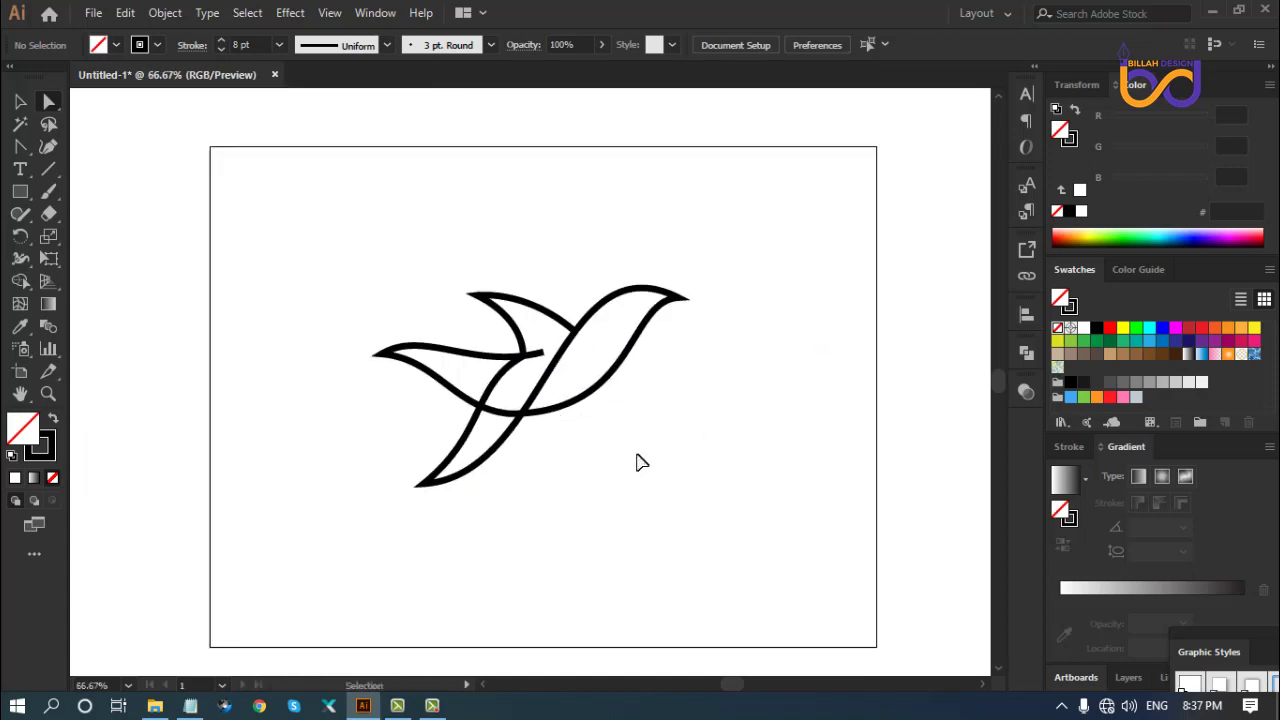
key(ctrl+1)
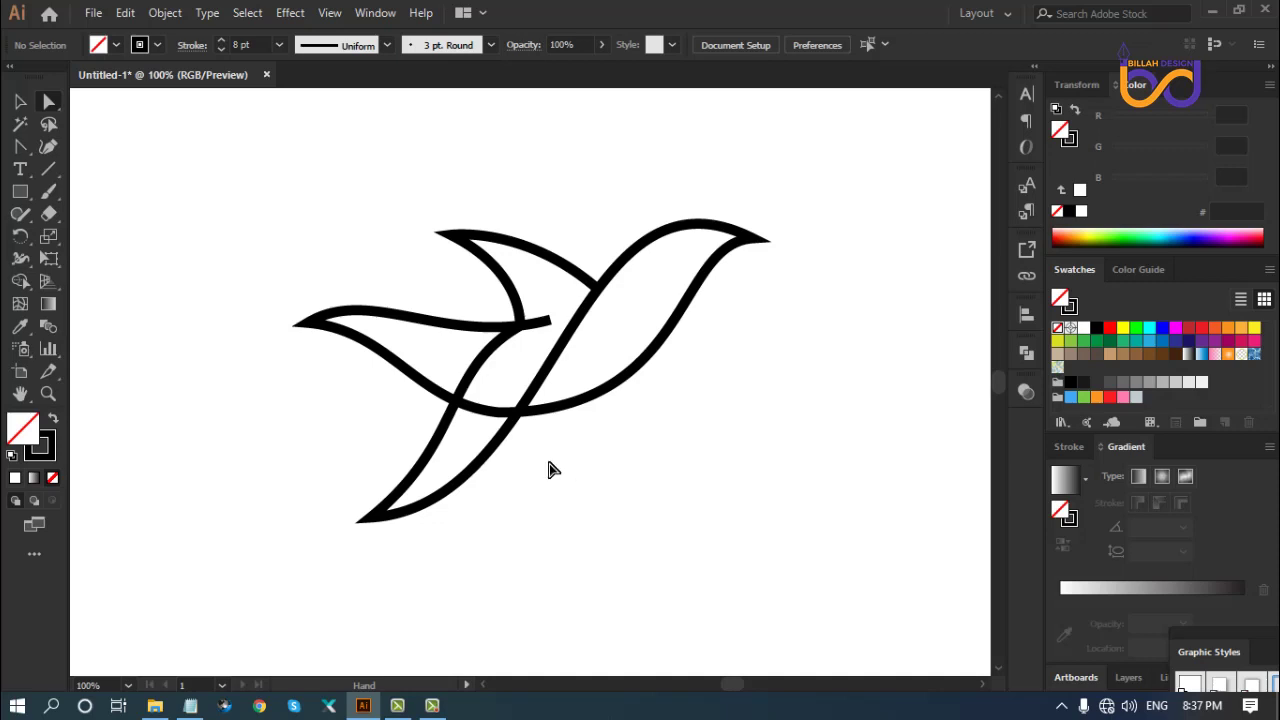
click(482, 435)
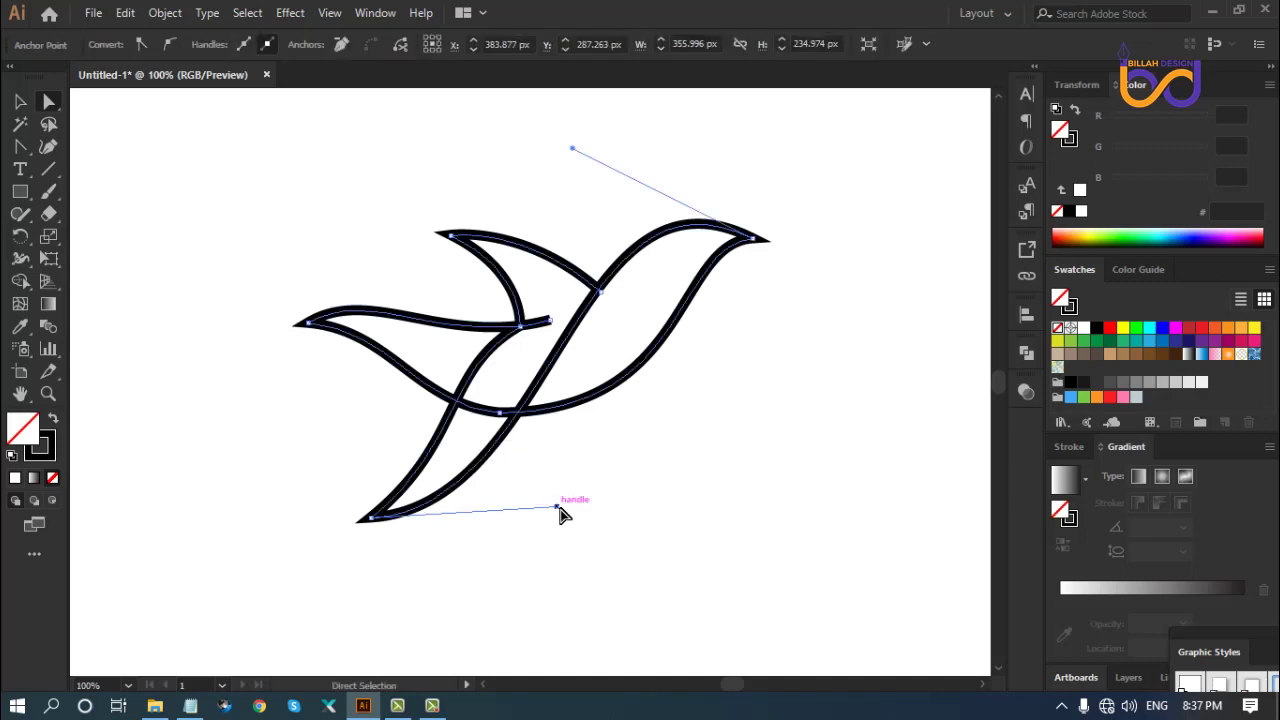
drag(560, 512, 580, 514)
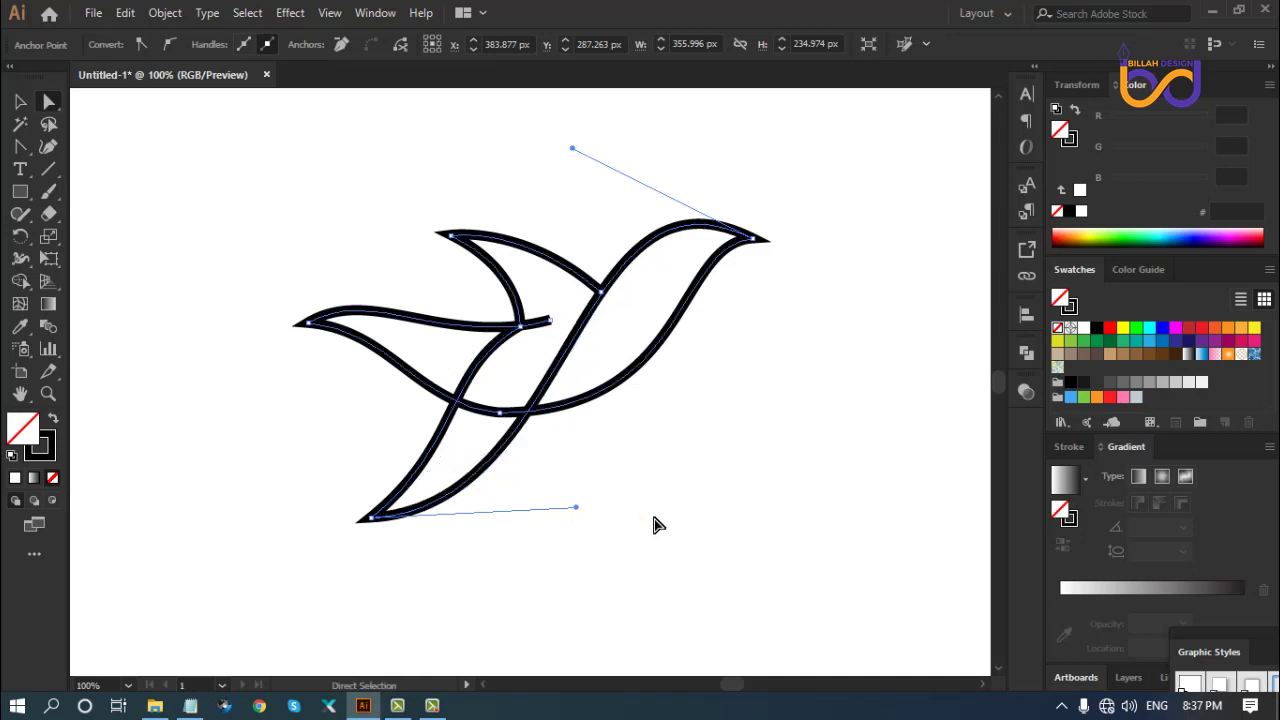
click(698, 533)
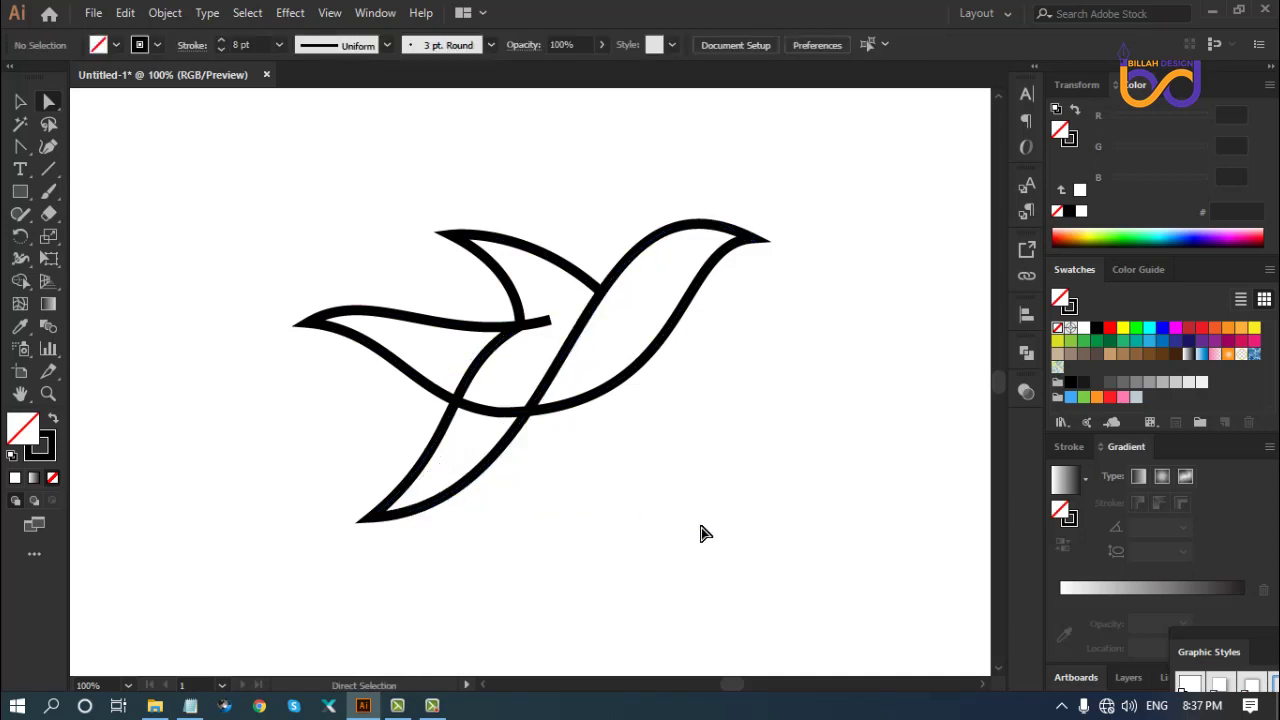
Cut the belly curve with the Scissors tool where it crosses the line running from tail to head
key(ctrl+plus)
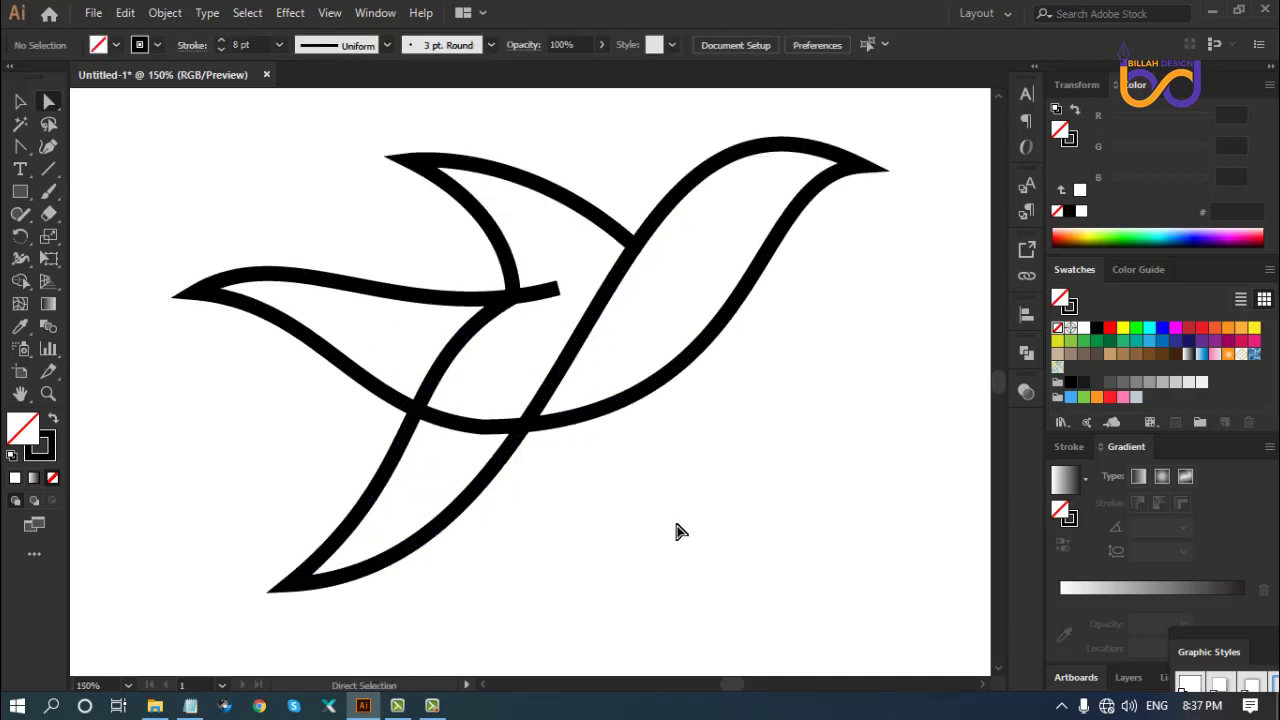
drag(632, 458, 680, 503)
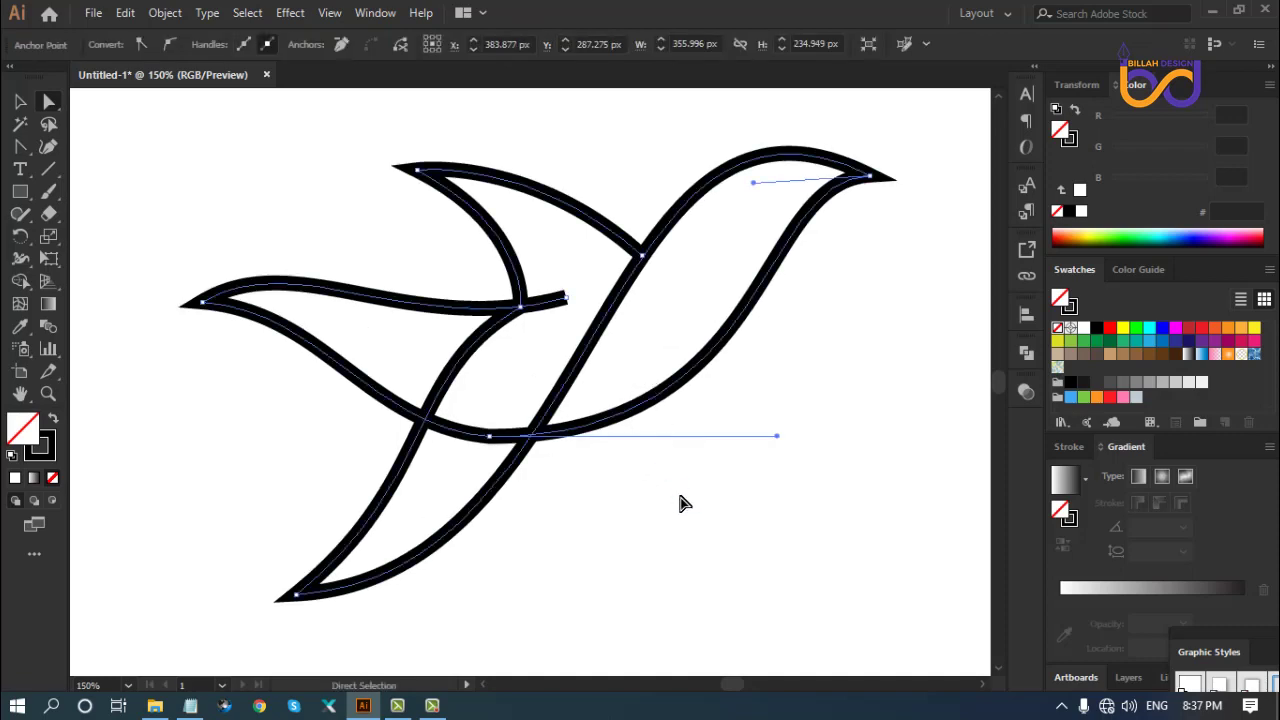
key(ctrl+plus)
drag(348, 588, 562, 352)
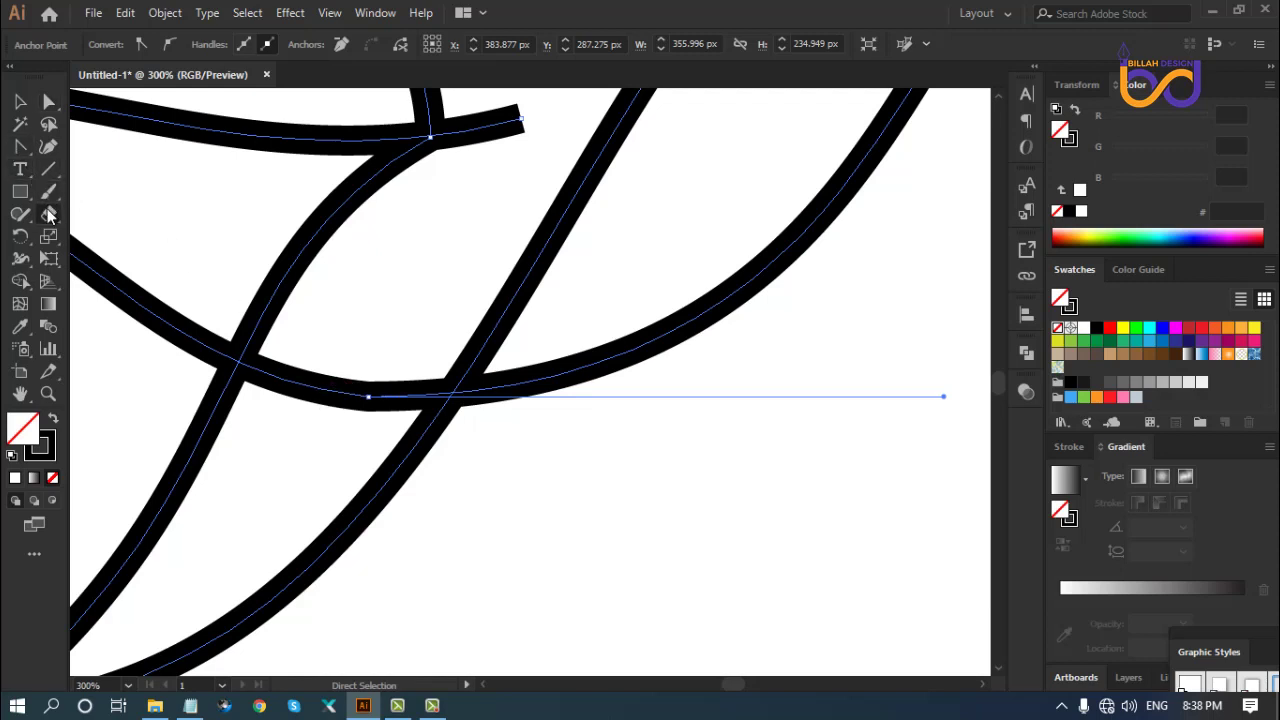
drag(48, 213, 94, 234)
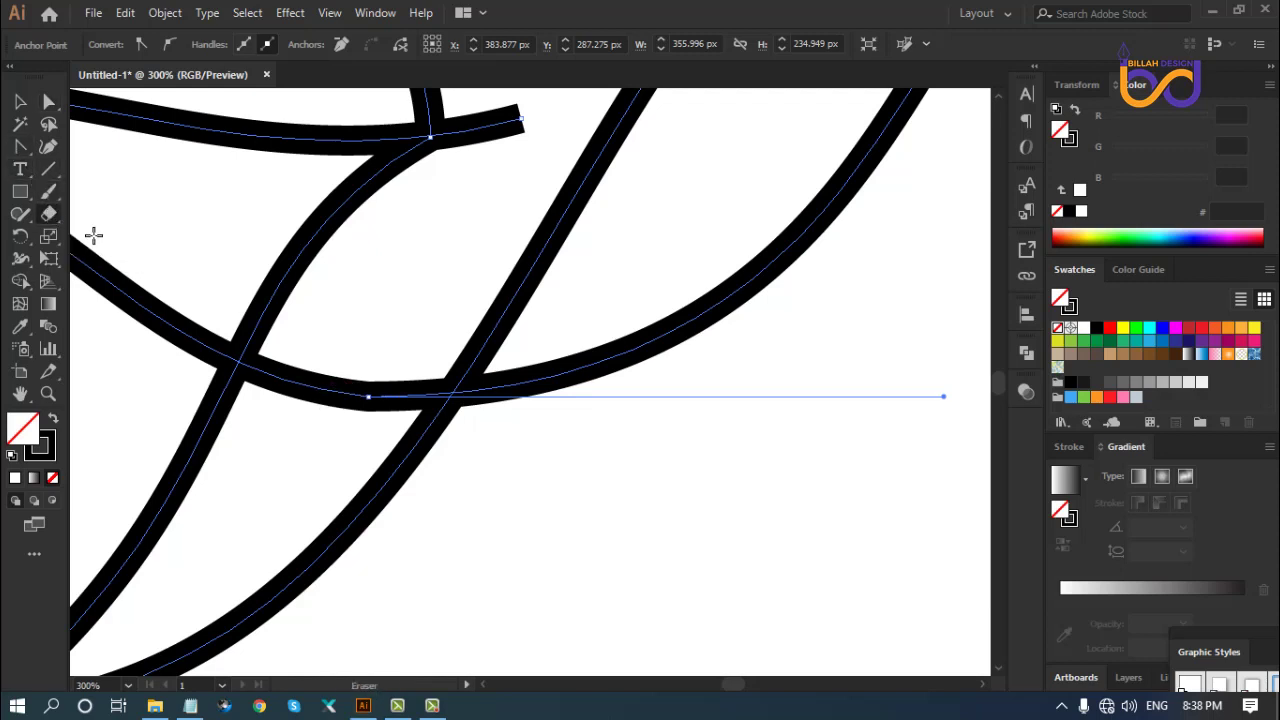
click(460, 393)
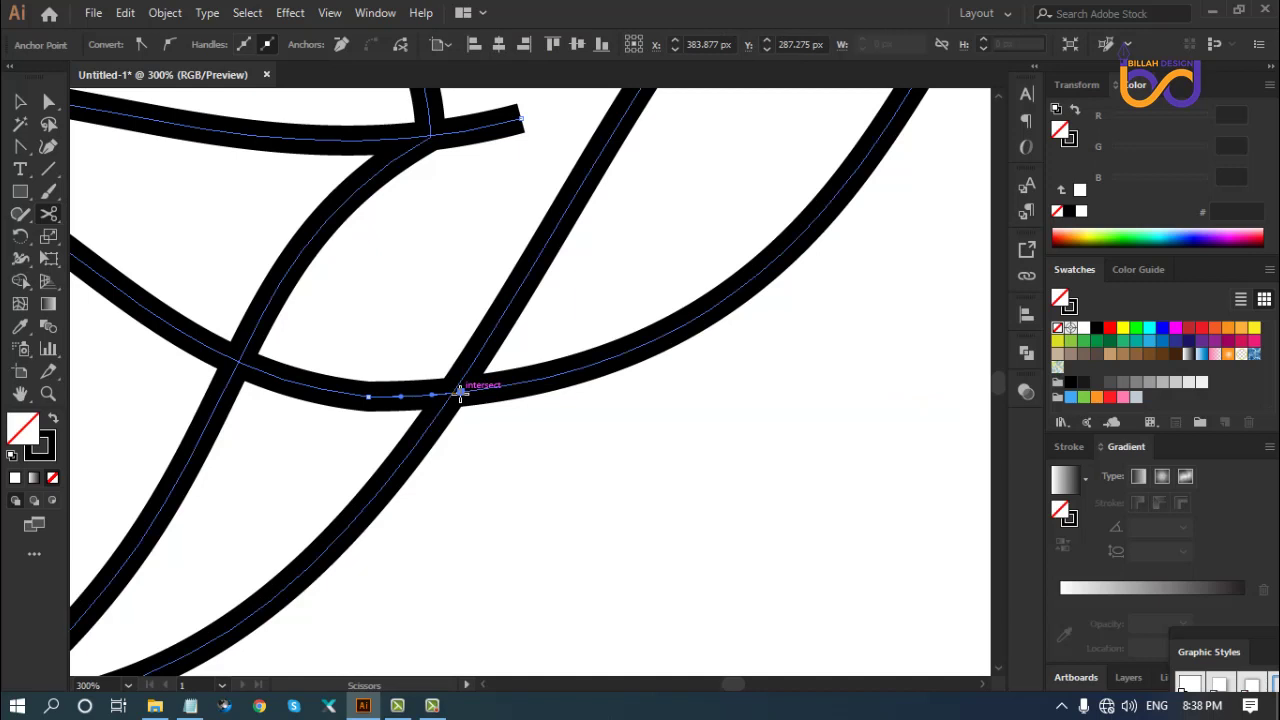
Cut the belly curve where it crosses the body's left line and delete the segment between the two cuts
click(237, 358)
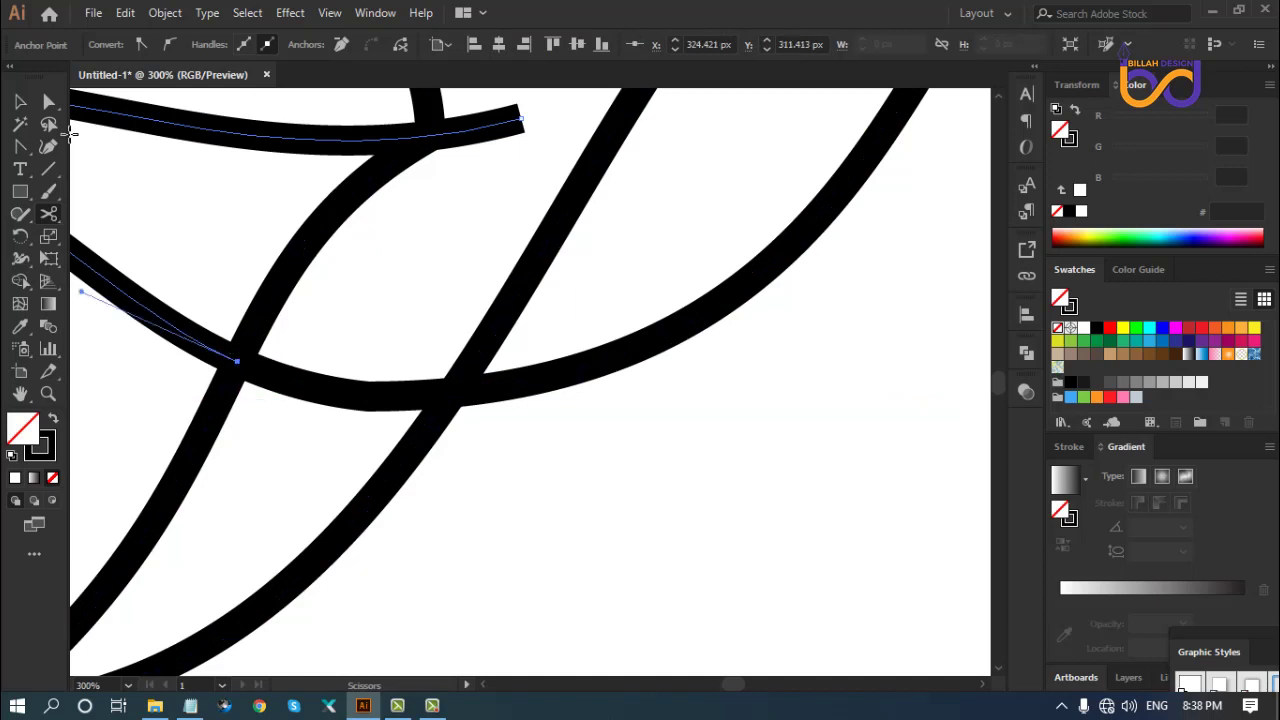
key(a)
click(374, 374)
drag(357, 346, 316, 428)
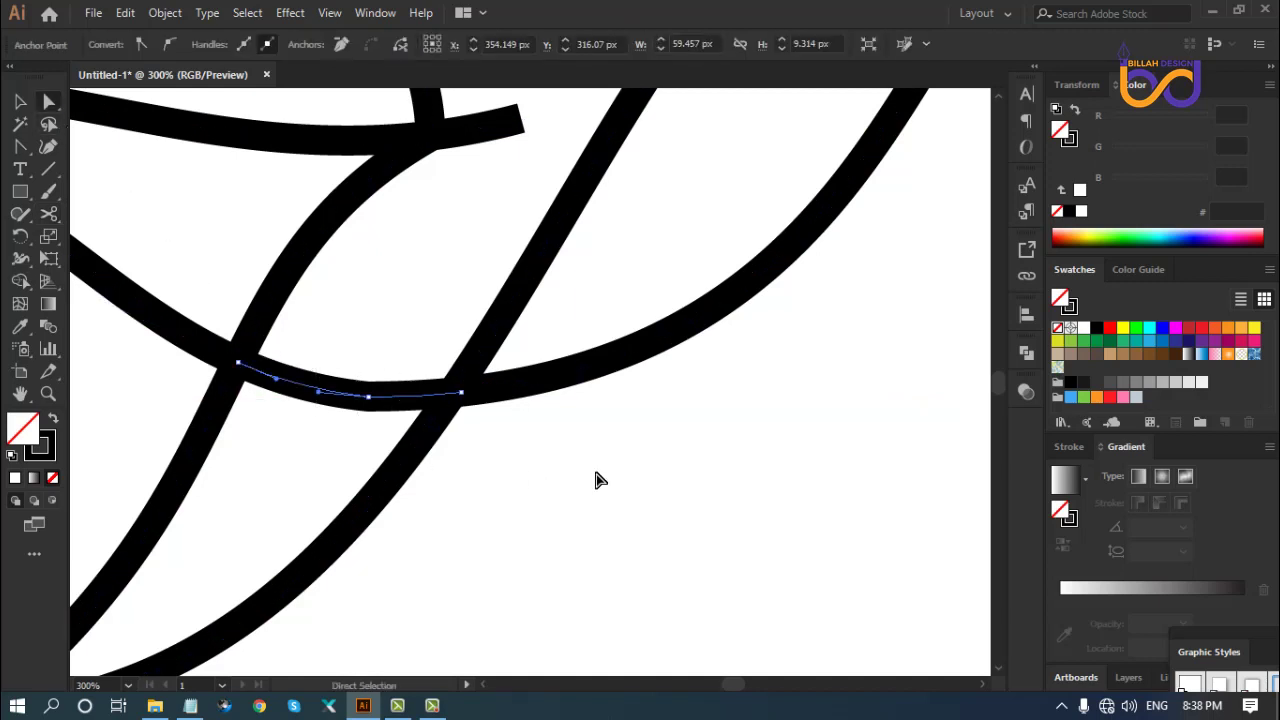
key(Delete)
Cut the lower wing's top curve where it meets the upper wing and delete the stub extending past that junction
scroll(470, 350, up, 5)
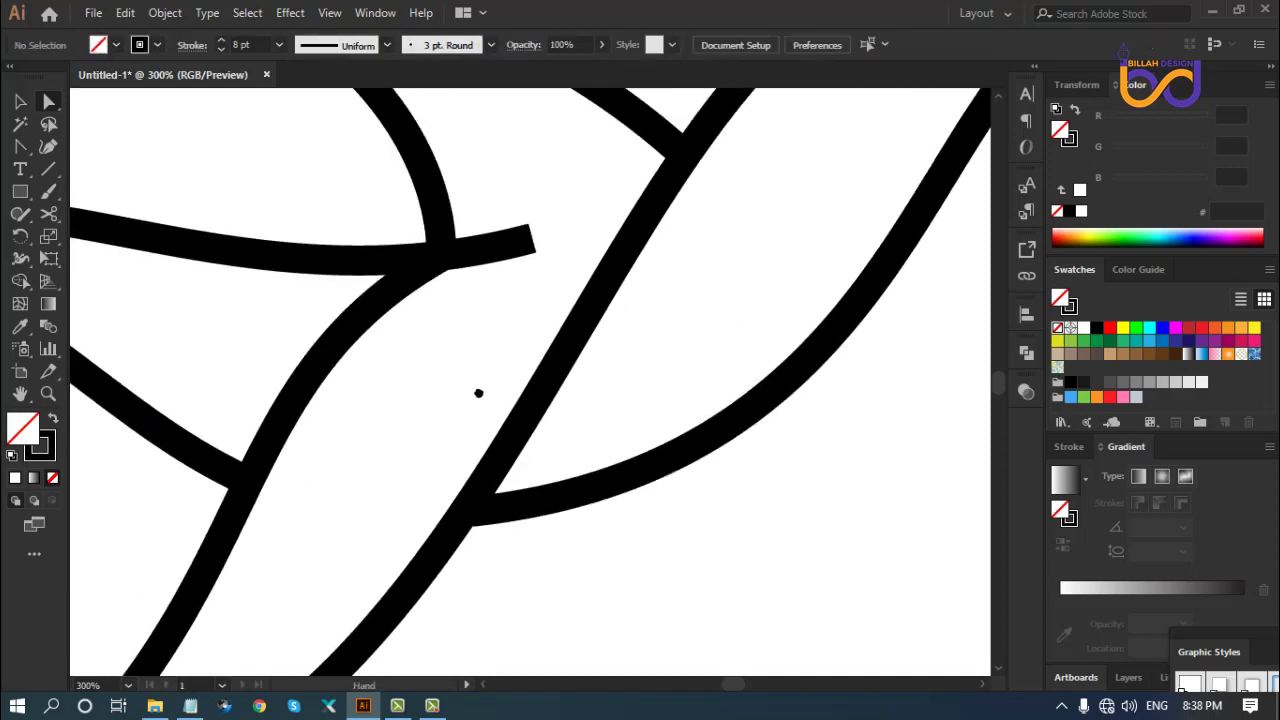
drag(577, 286, 527, 372)
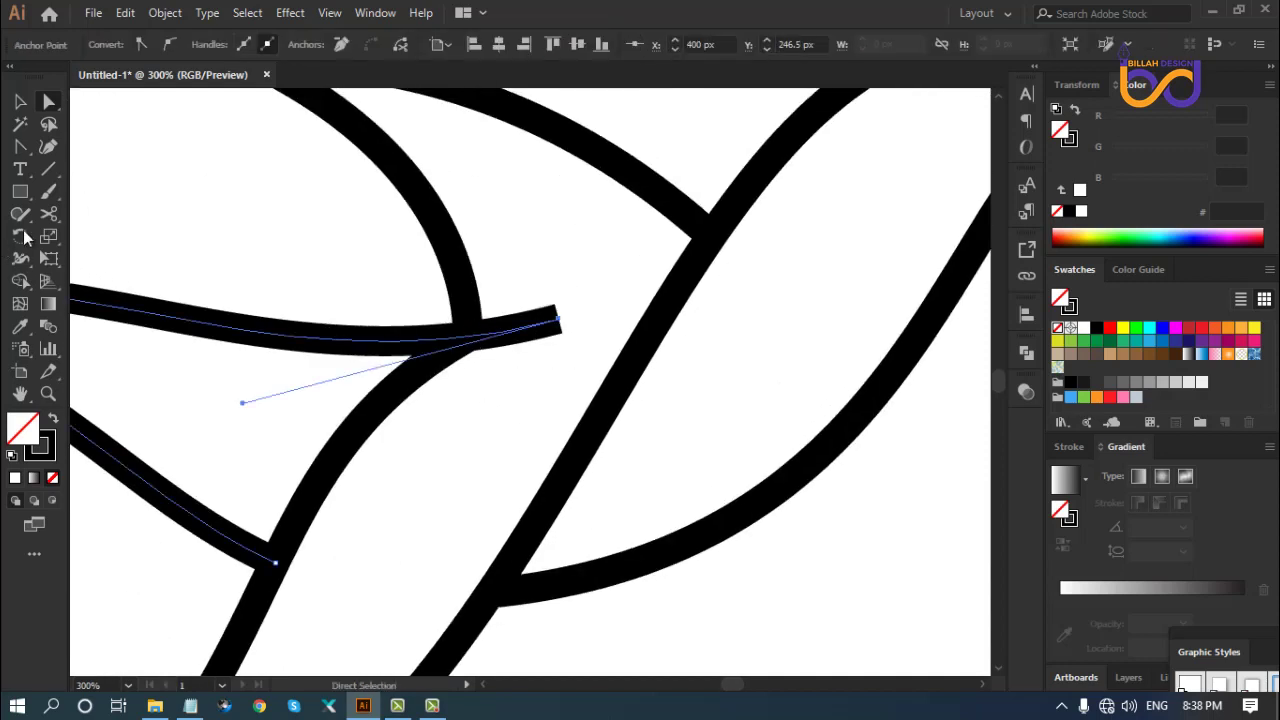
click(49, 215)
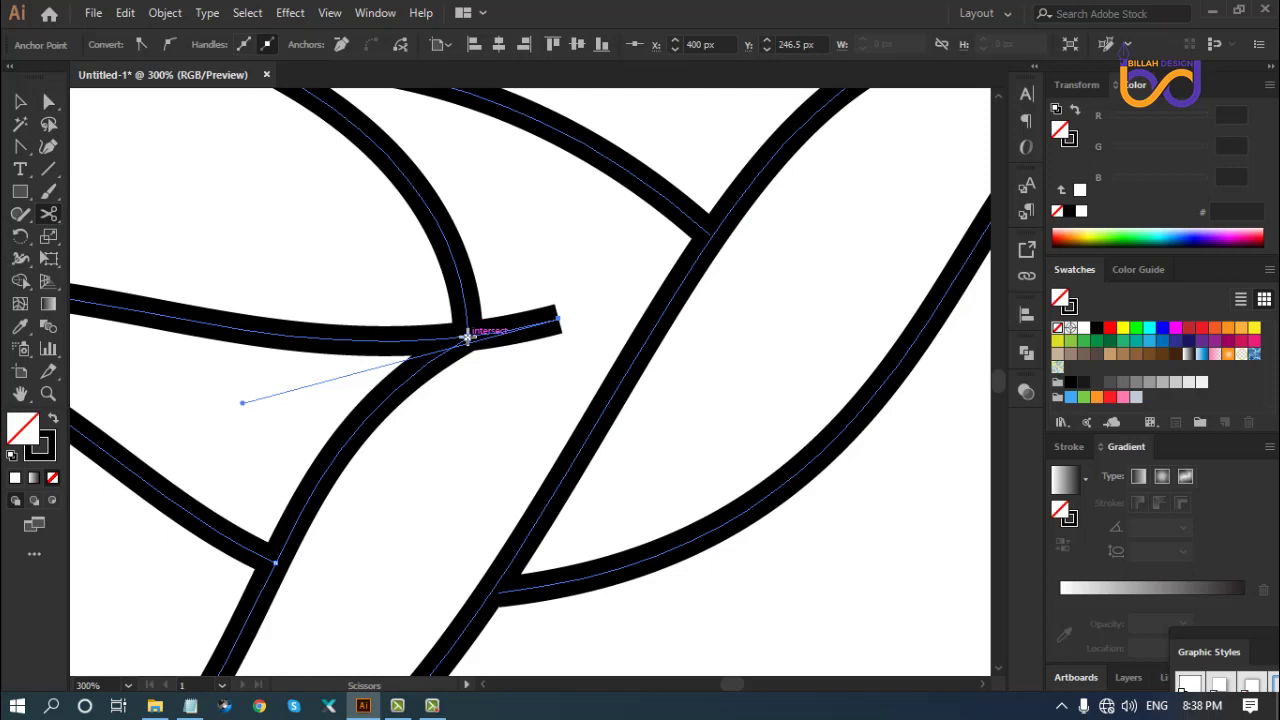
click(467, 337)
click(49, 101)
click(166, 214)
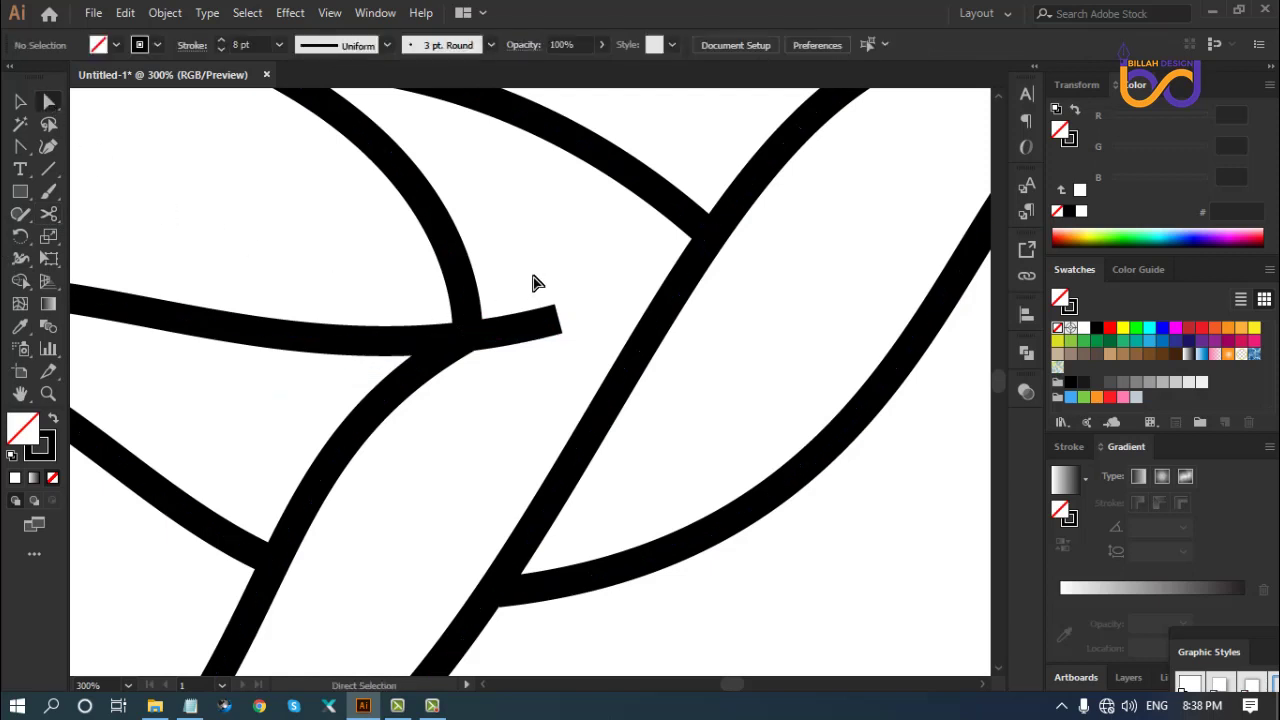
mouse_move(533, 281)
mouse_down()
mouse_move(543, 380)
mouse_move(557, 384)
mouse_up()
key(Delete)
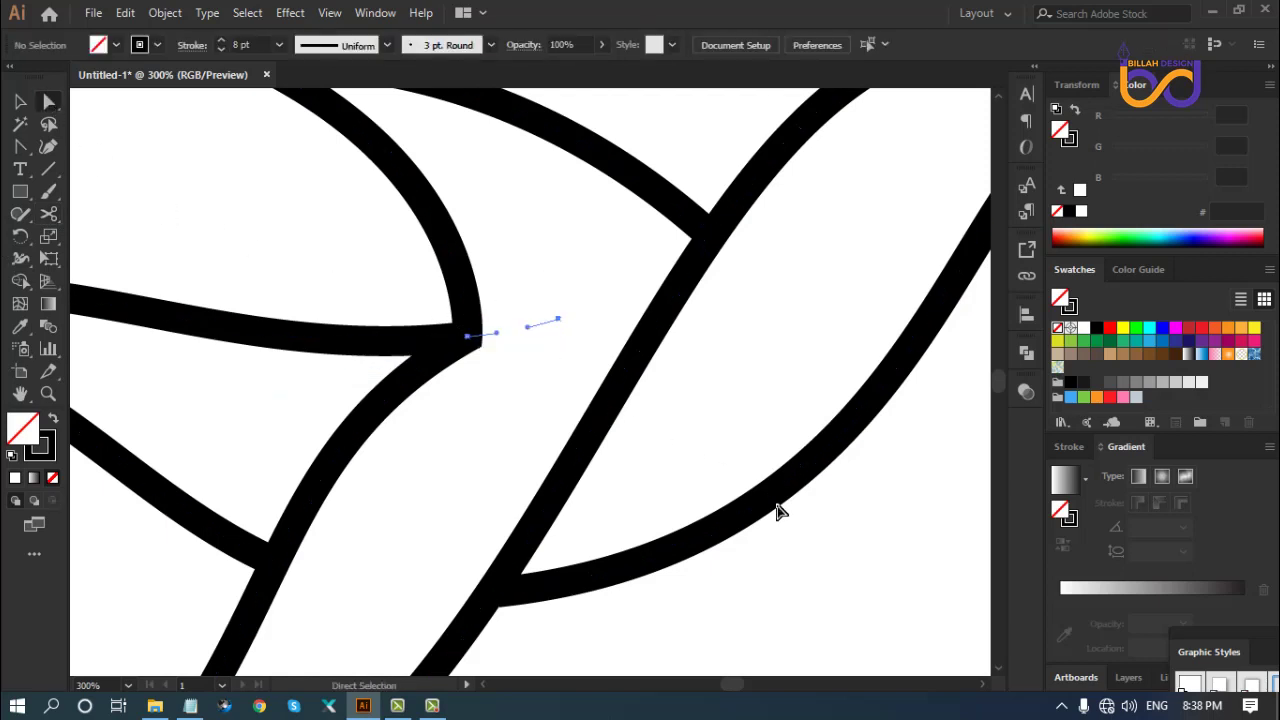
key(Delete)
Try a 10 pt stroke weight on all of the bird's paths
click(680, 206)
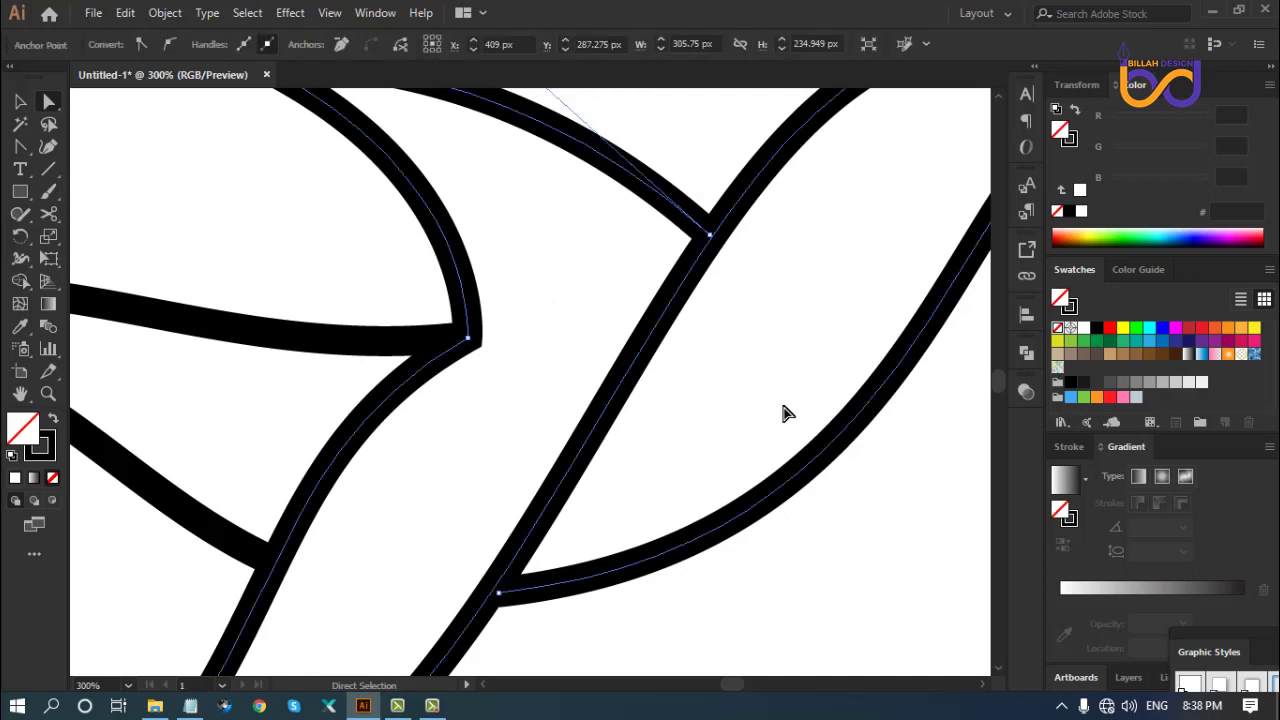
click(855, 558)
key(ctrl+minus)
key(ctrl+minus)
key(ctrl+minus)
key(ctrl+minus)
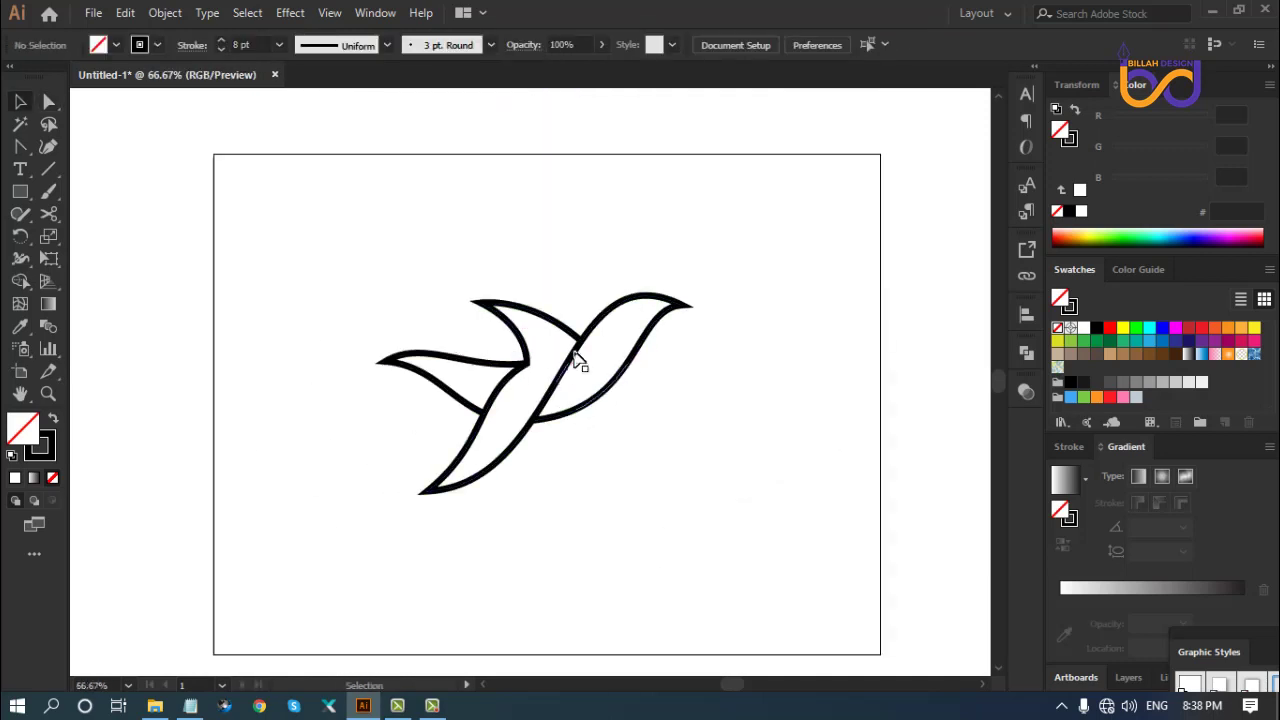
drag(420, 272, 600, 438)
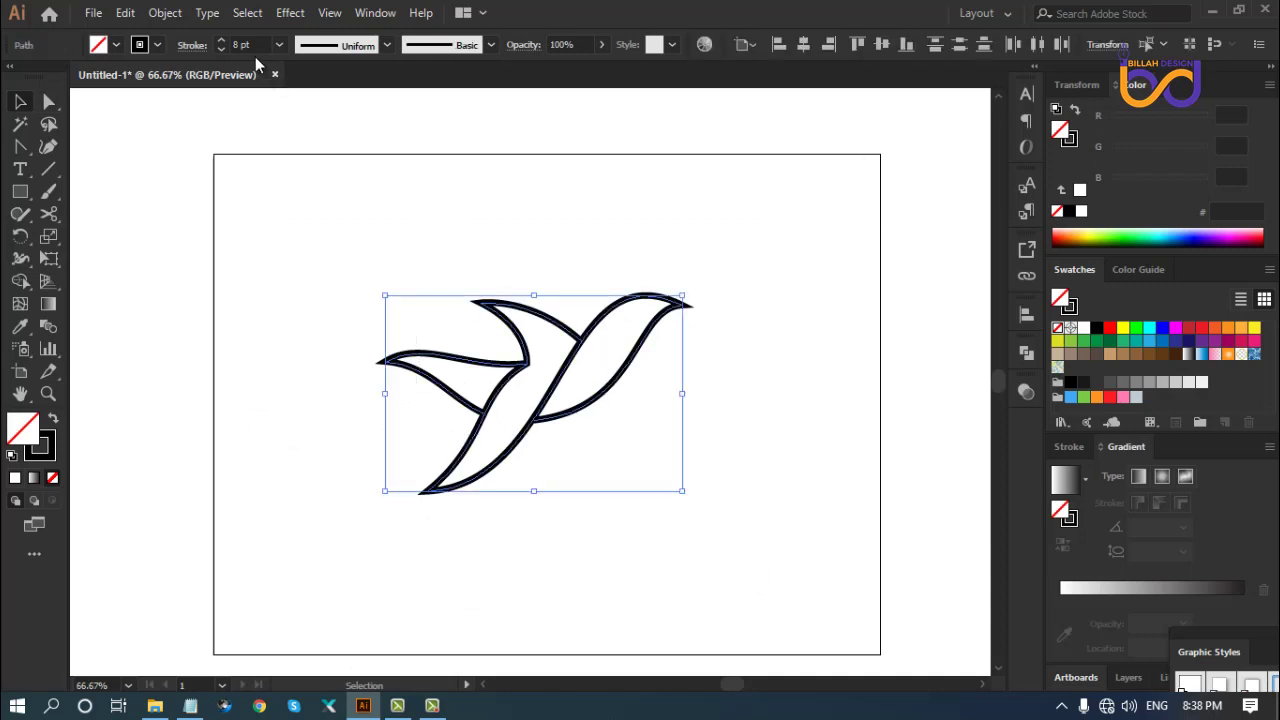
scroll(250, 44, up, 3)
scroll(250, 44, down, 2)
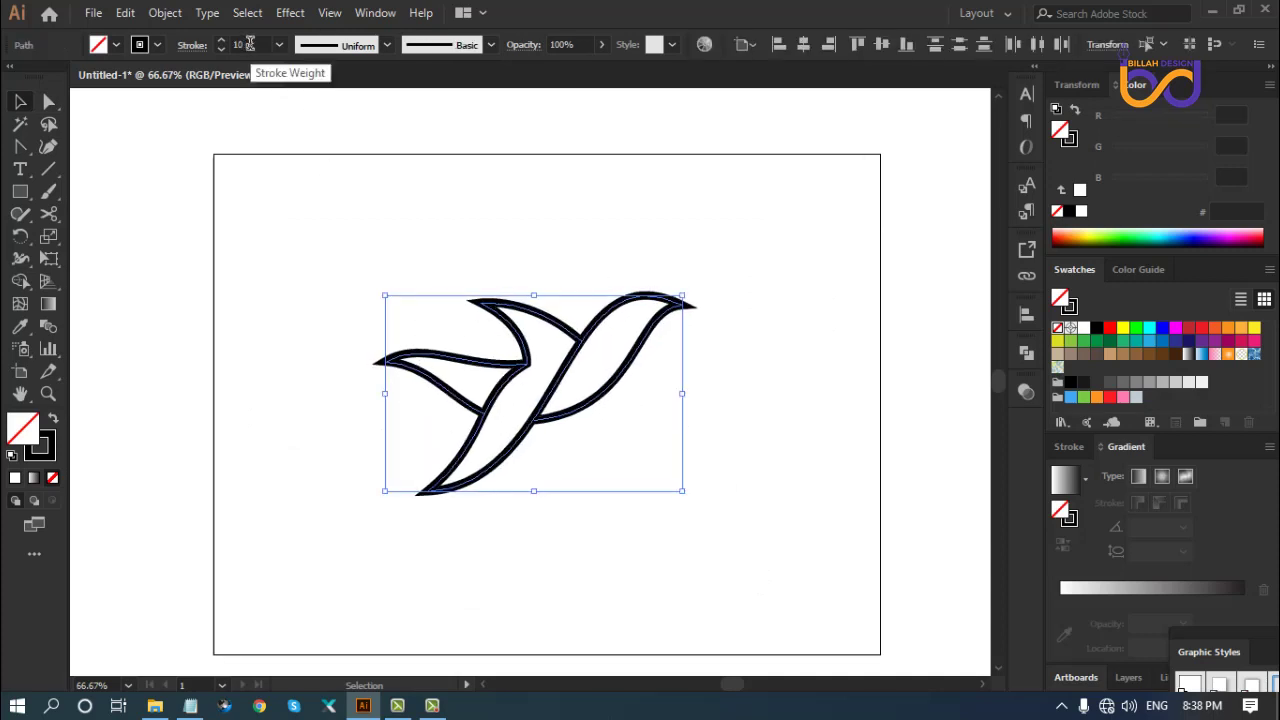
click(282, 310)
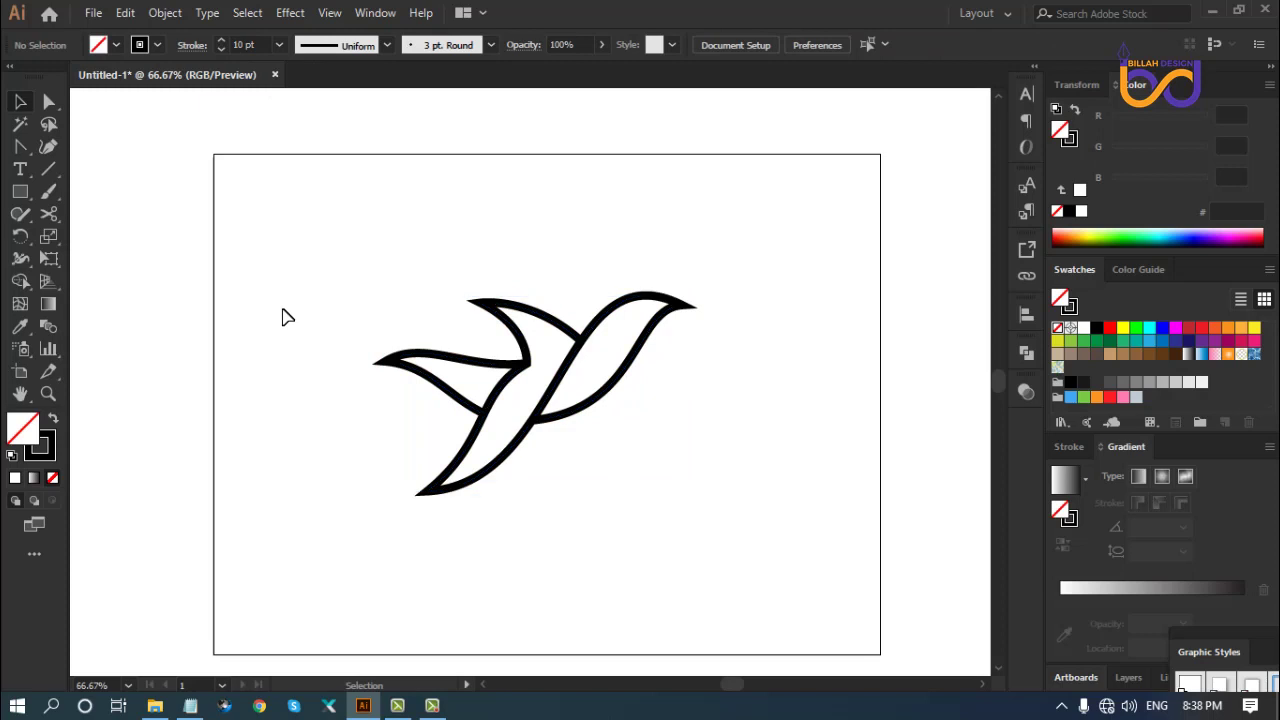
Set the stroke weight of all the bird's paths to 8 pt
drag(370, 221, 612, 477)
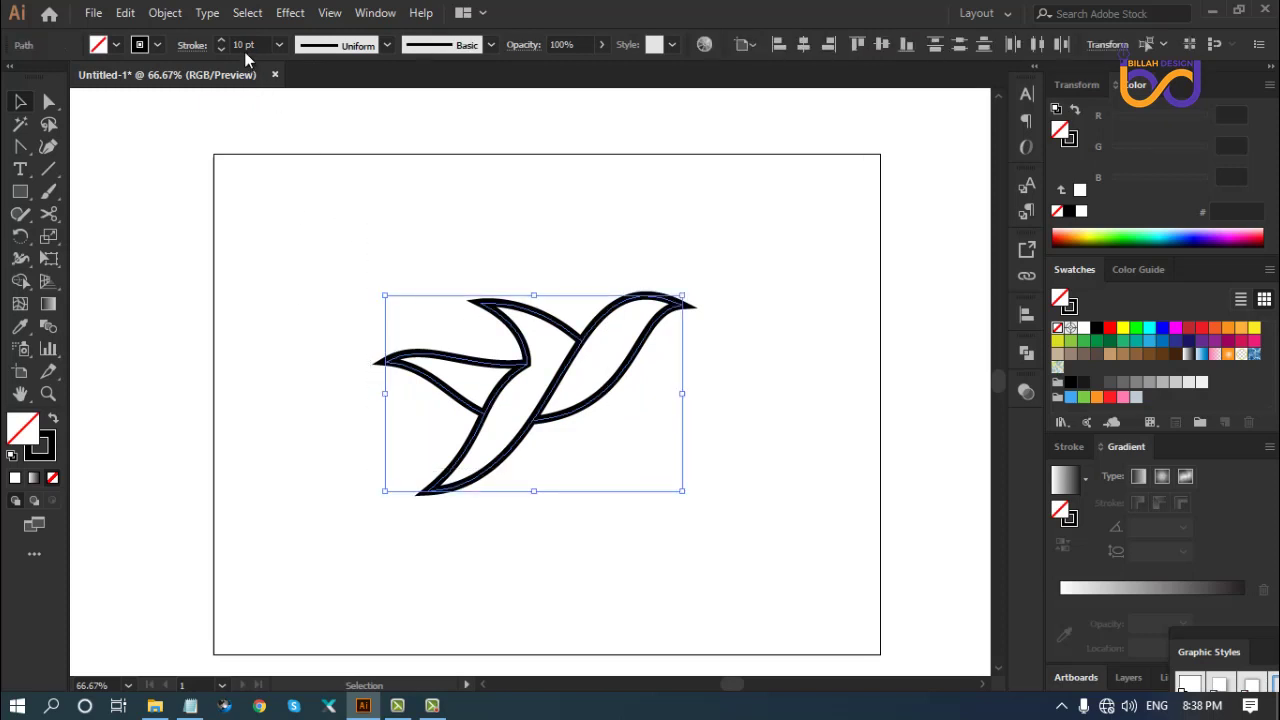
scroll(247, 44, down, 1)
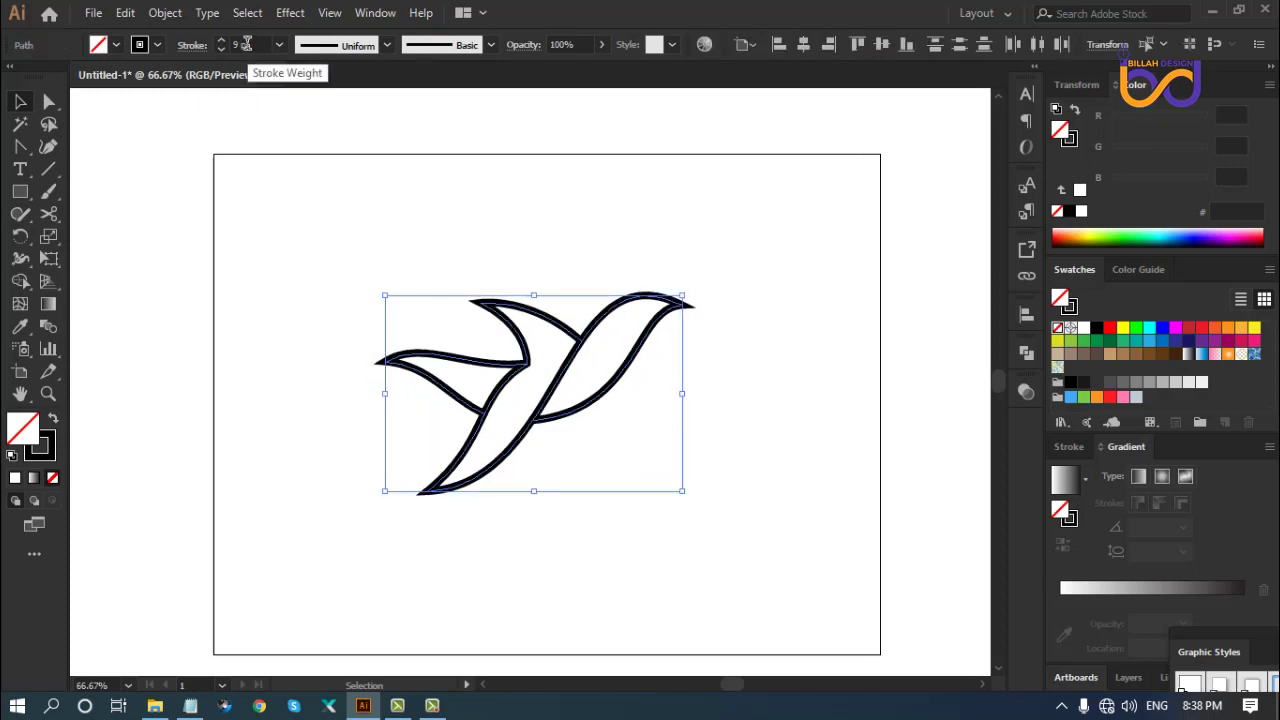
scroll(247, 44, down, 1)
click(692, 522)
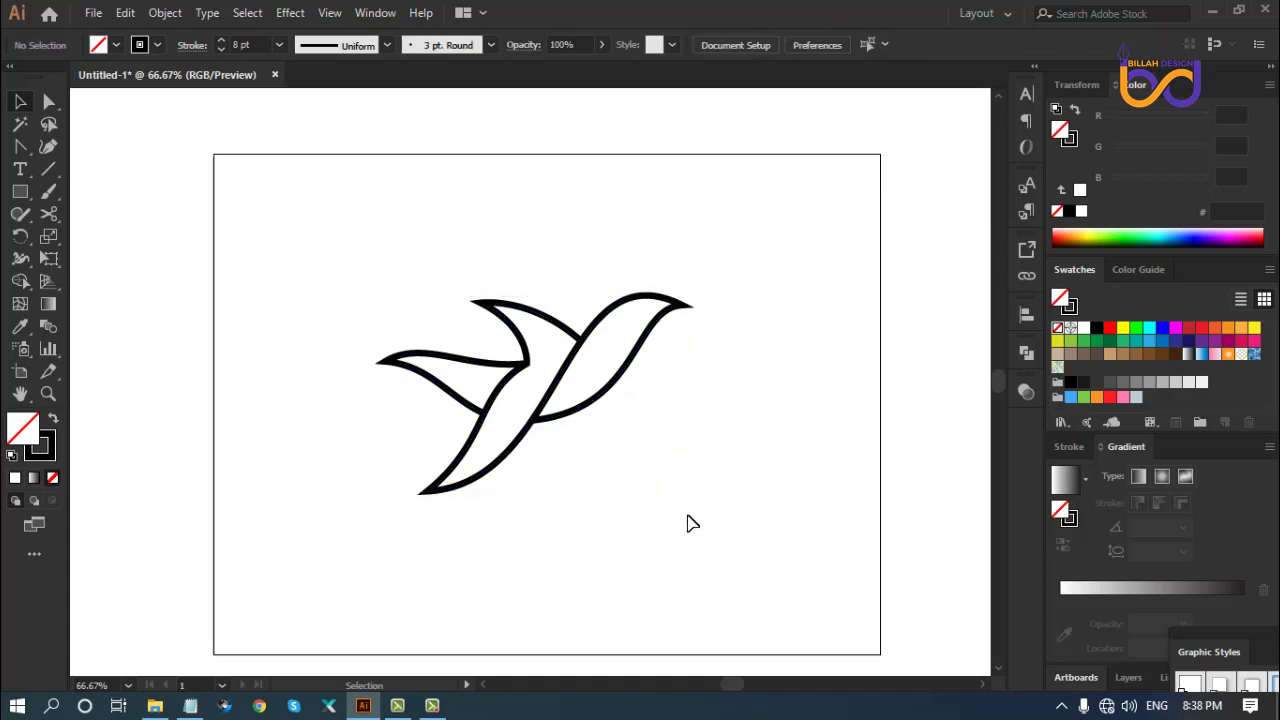
Duplicate the bird to the upper left, off the artboard, and expand the original's strokes into filled shapes
drag(392, 266, 604, 433)
drag(568, 376, 93, 217)
drag(364, 234, 484, 345)
click(166, 13)
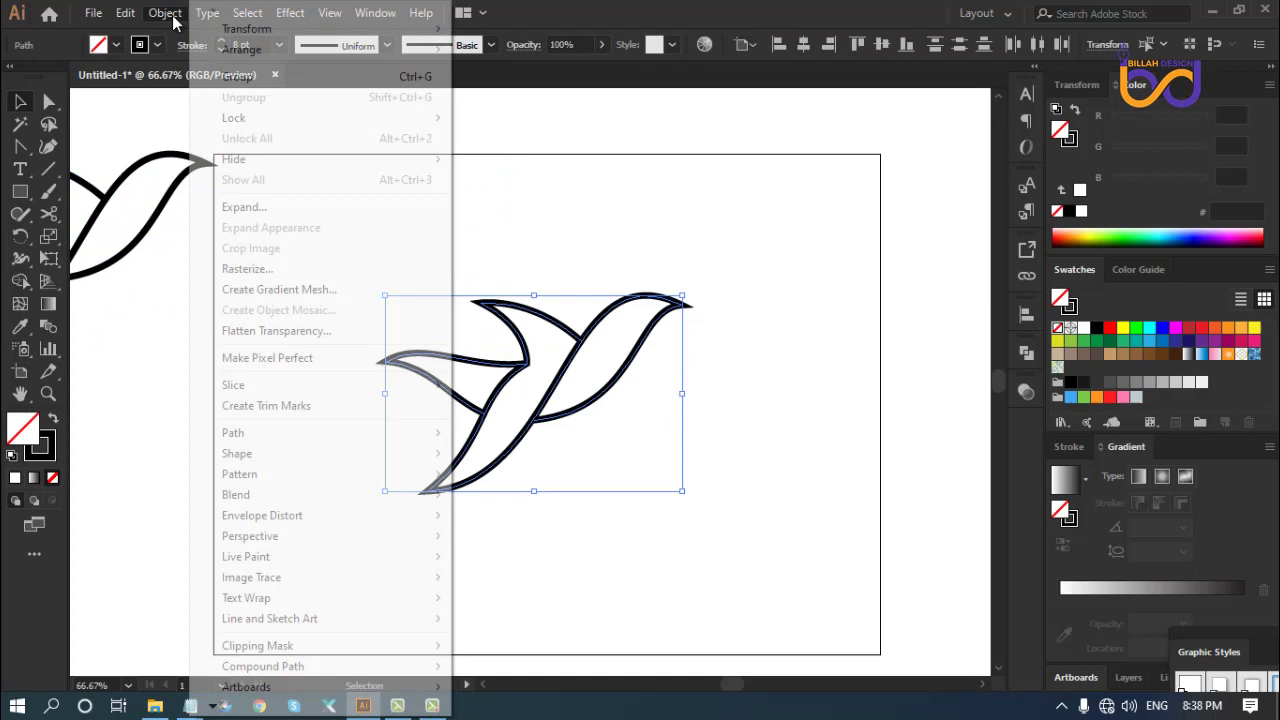
click(265, 207)
click(594, 461)
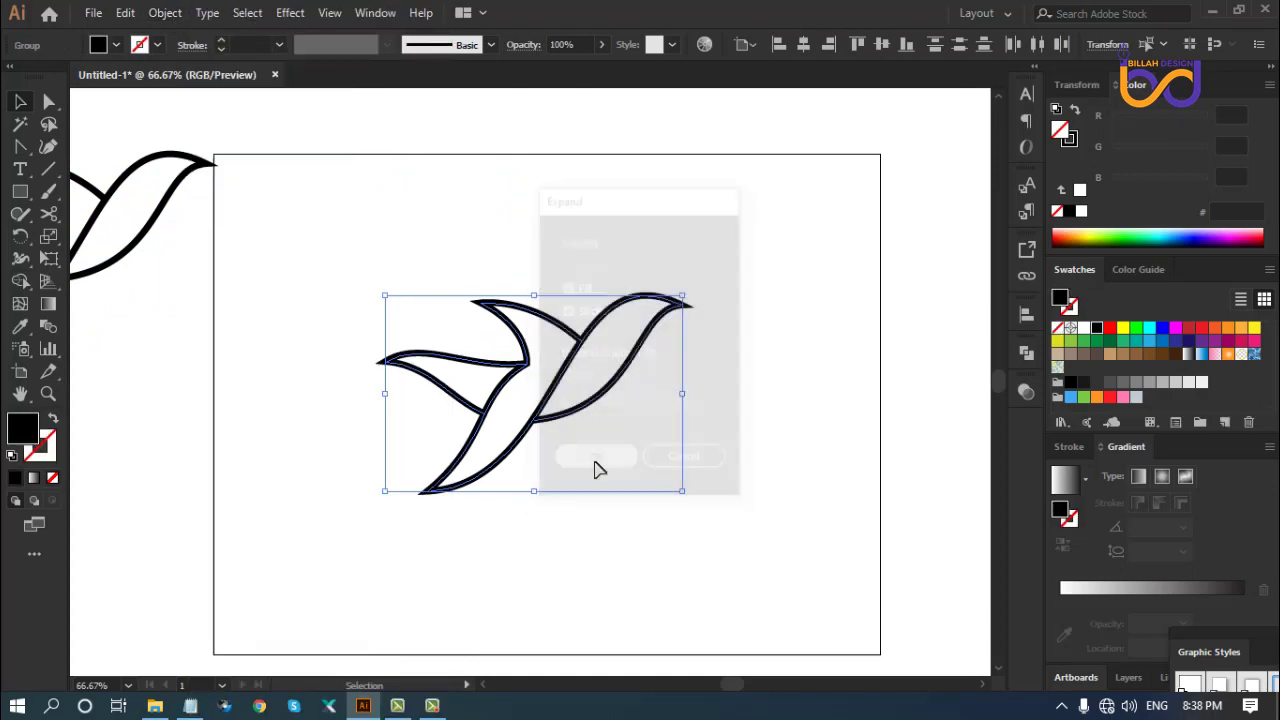
Unite all the expanded shapes of the artboard's bird into a single shape with Pathfinder
click(642, 553)
drag(663, 263, 490, 440)
click(583, 531)
click(509, 385)
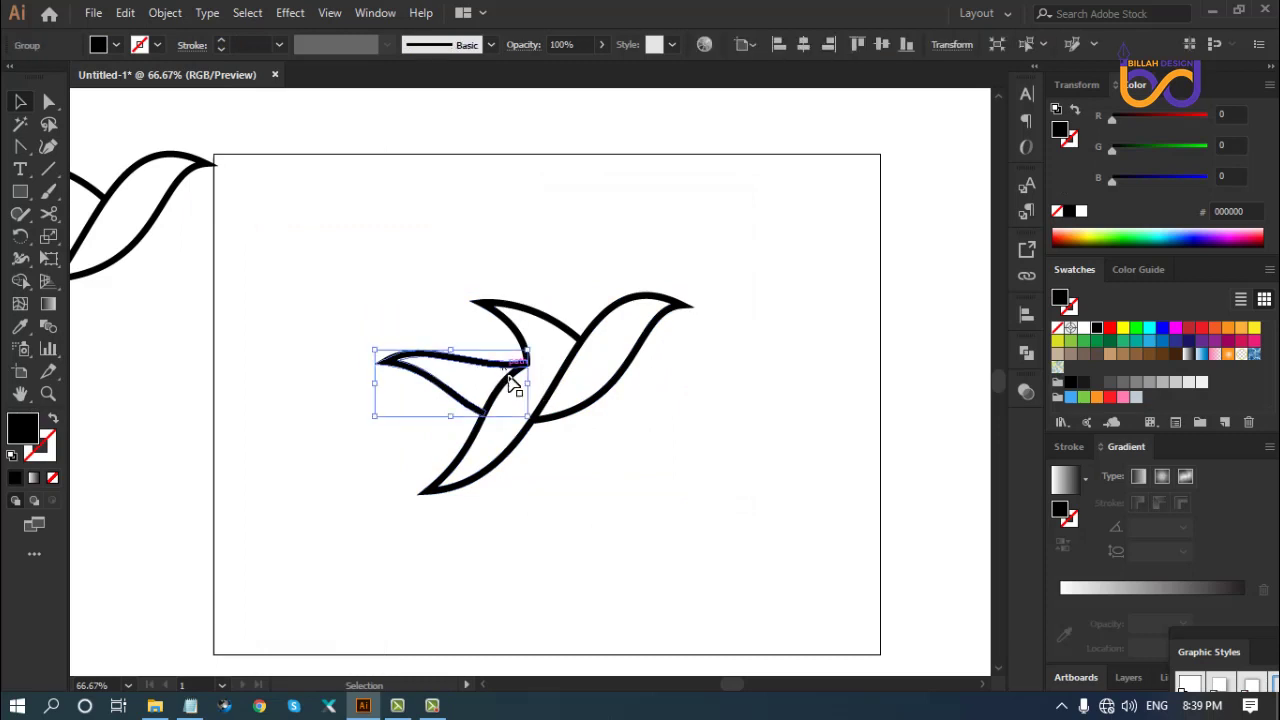
drag(586, 247, 495, 432)
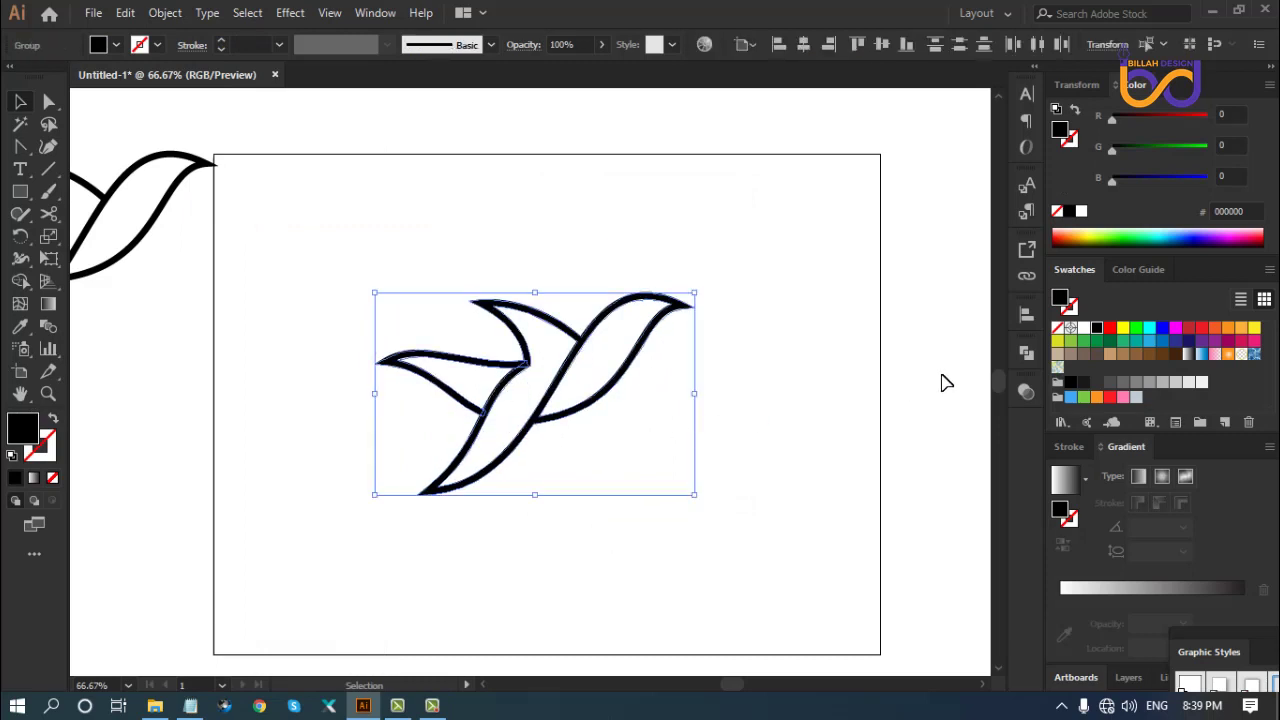
click(1026, 354)
click(808, 396)
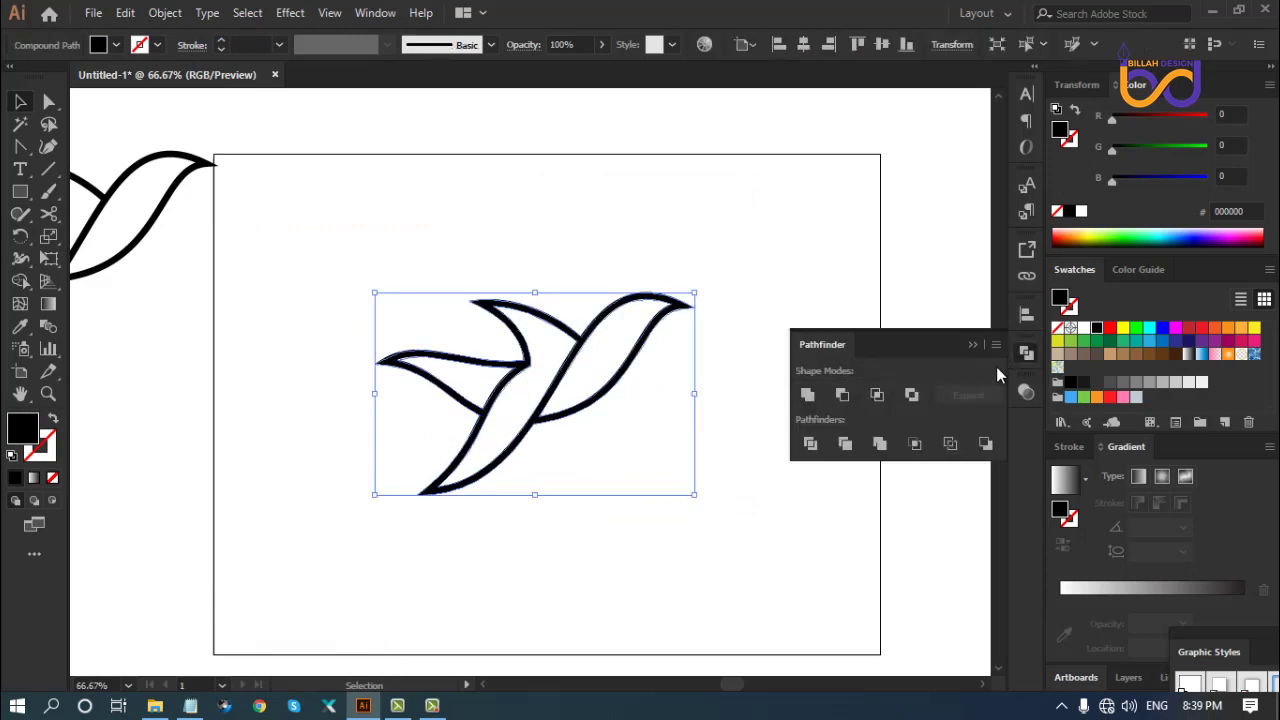
click(1026, 358)
click(800, 468)
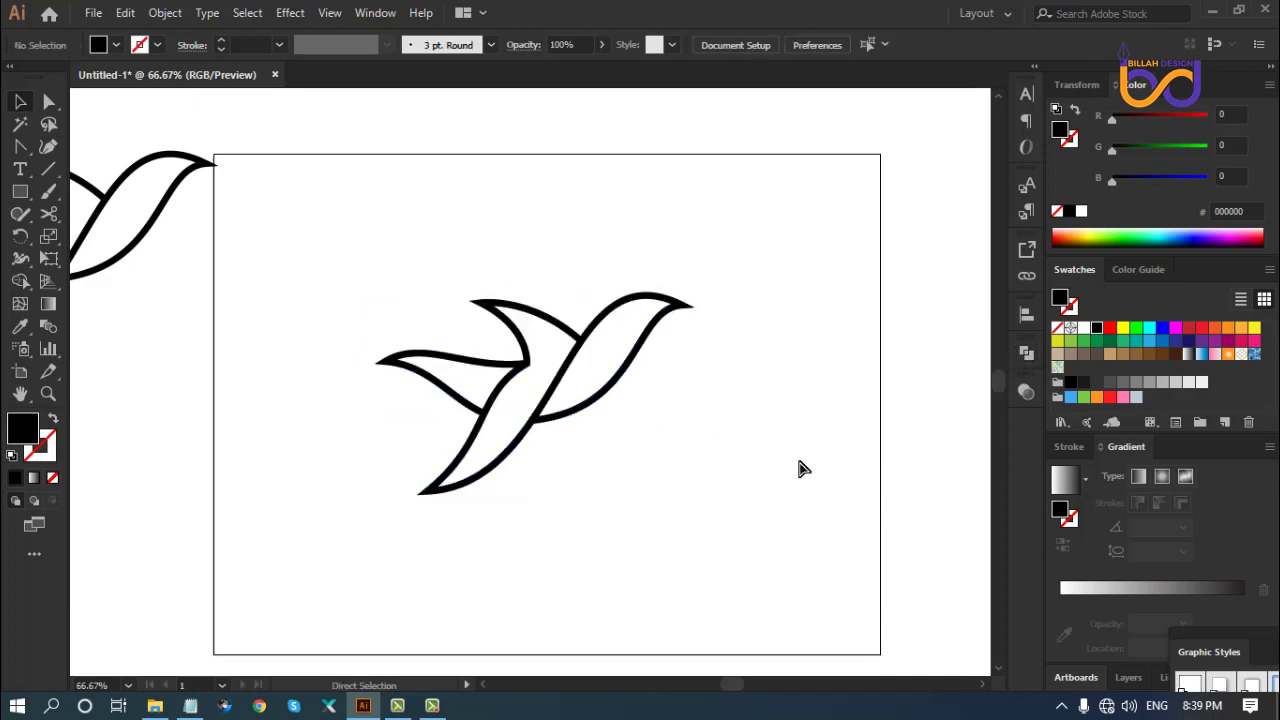
Draw a small black circle with the Ellipse tool inside the bird's head as its eye
key(ctrl+minus)
key(ctrl+minus)
key(ctrl+plus)
key(ctrl+plus)
key(ctrl+plus)
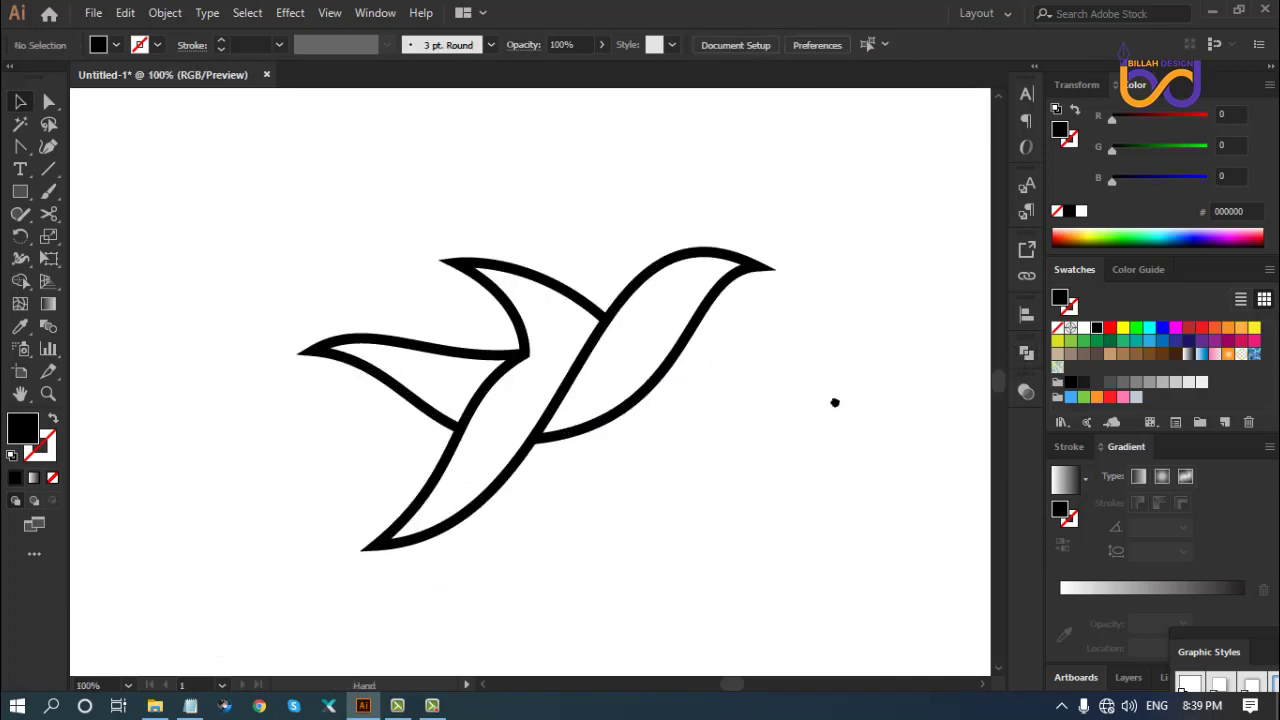
drag(835, 402, 788, 447)
drag(22, 192, 75, 234)
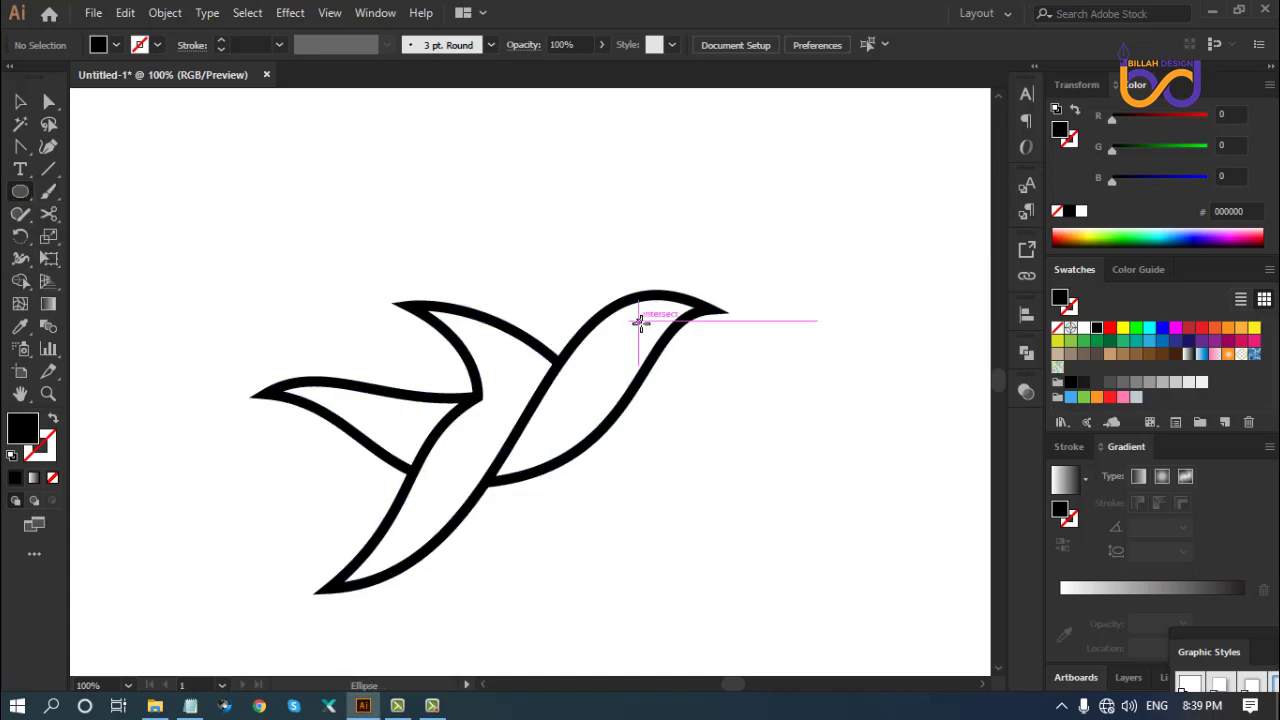
drag(639, 320, 645, 329)
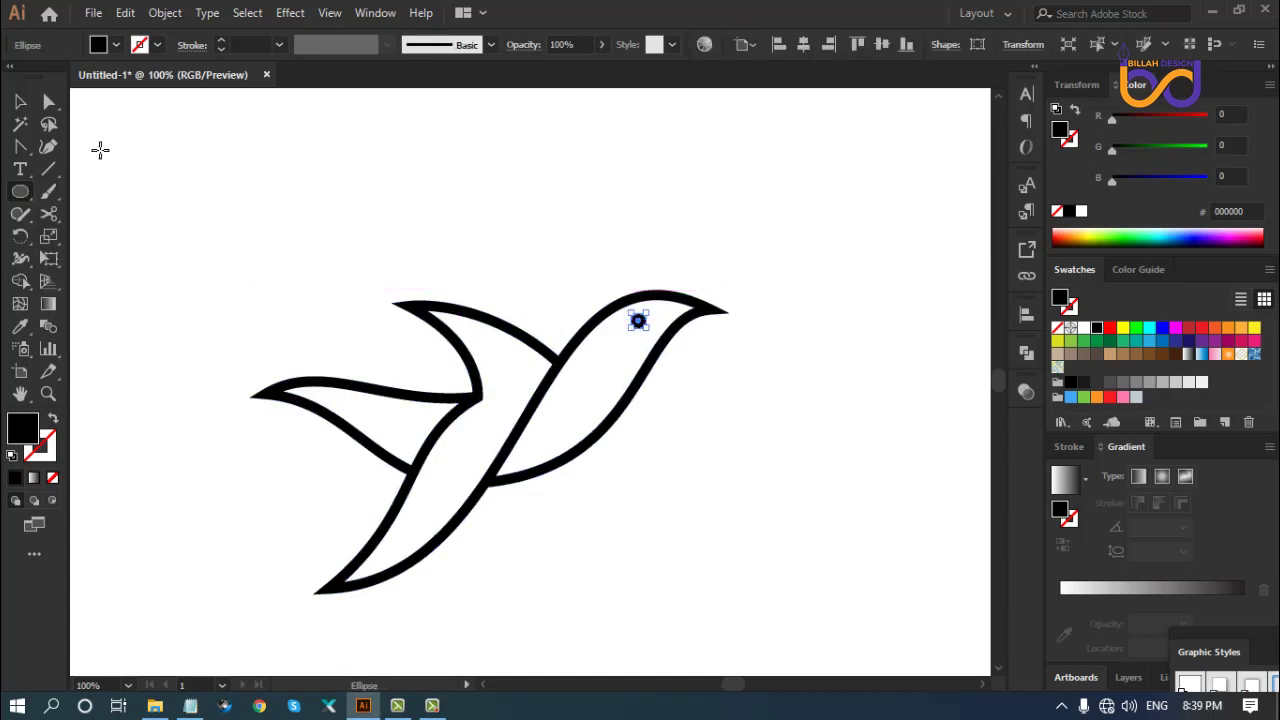
click(22, 103)
click(775, 478)
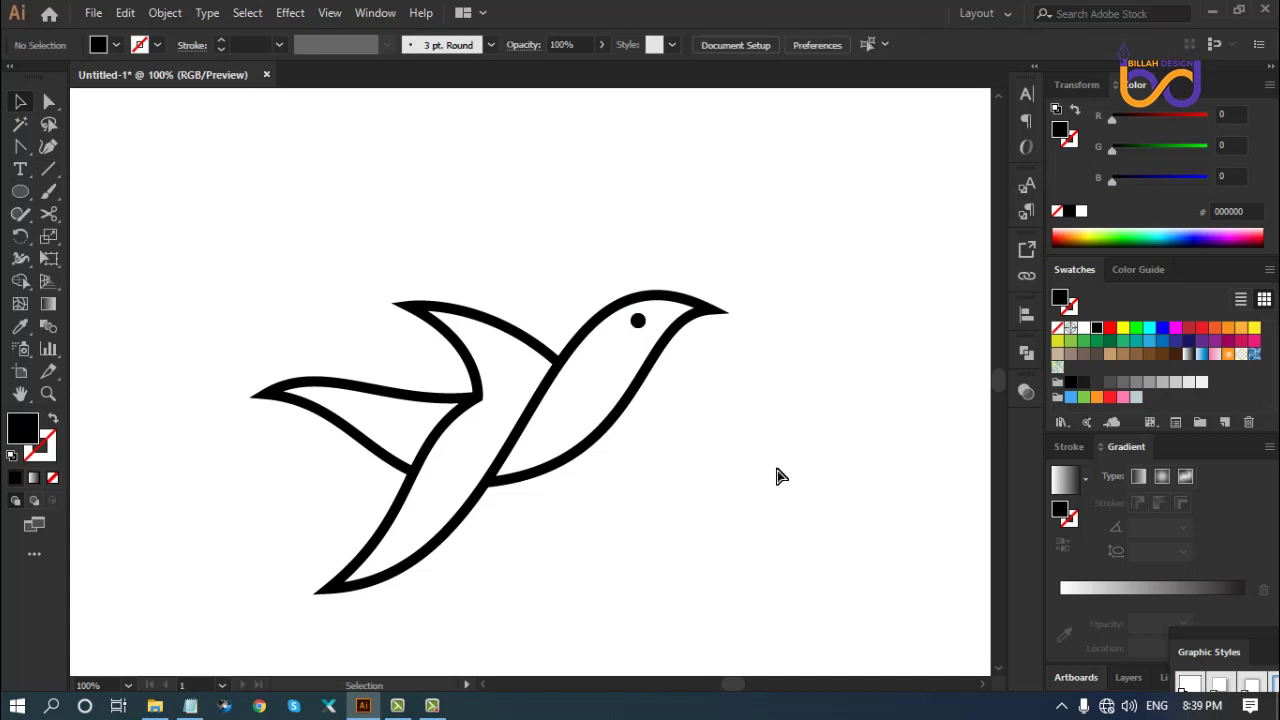
Move the eye slightly to the right, toward the beak
key(ctrl+-)
key(ctrl+-)
key(ctrl+-)
key(ctrl+=)
key(ctrl+=)
key(ctrl+=)
key(ctrl+=)
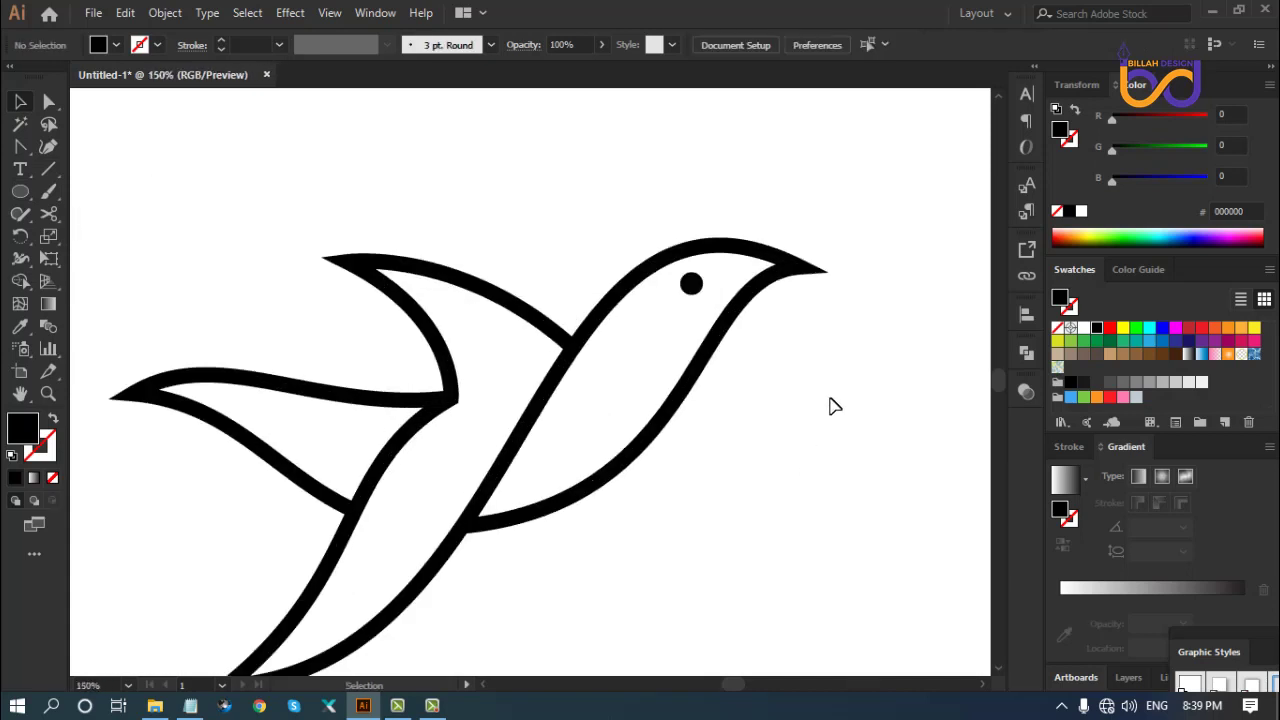
key(space)
drag(807, 344, 789, 368)
drag(672, 310, 679, 312)
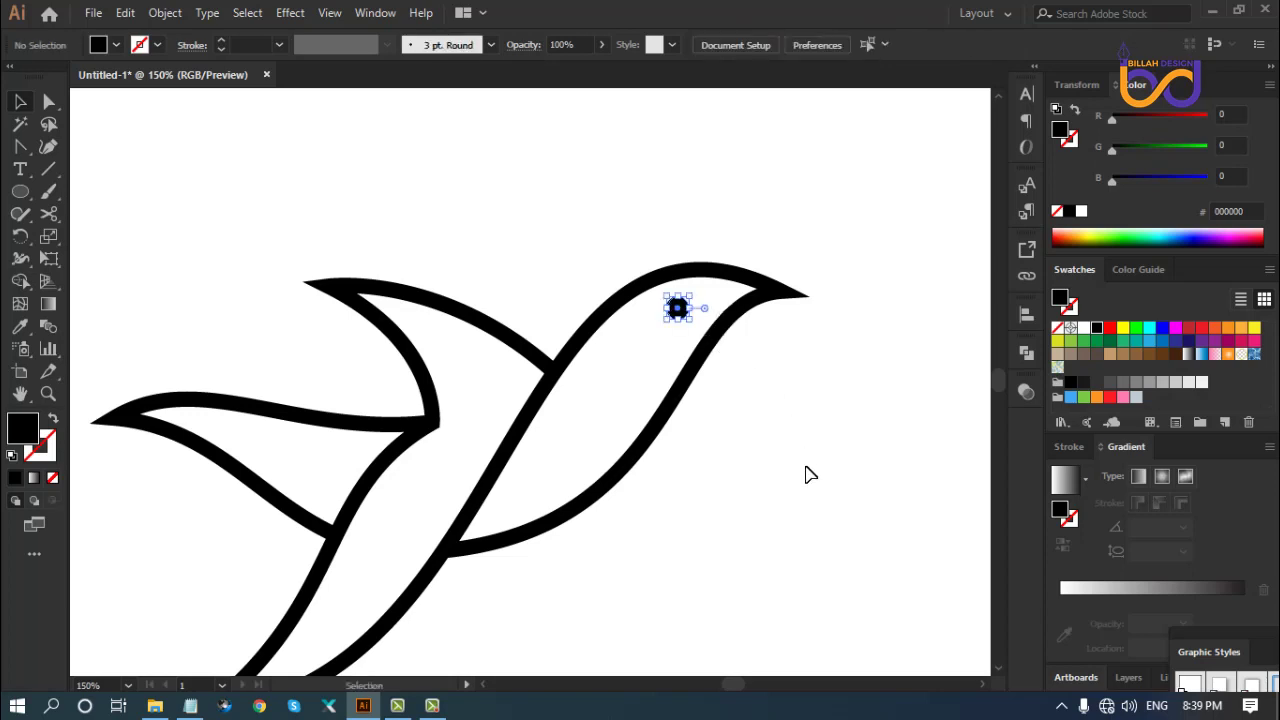
click(806, 474)
Duplicate the bird with its eye to the left of the artboard, beneath the outline copy
key(ctrl+minus)
key(ctrl+minus)
key(ctrl+minus)
key(ctrl+minus)
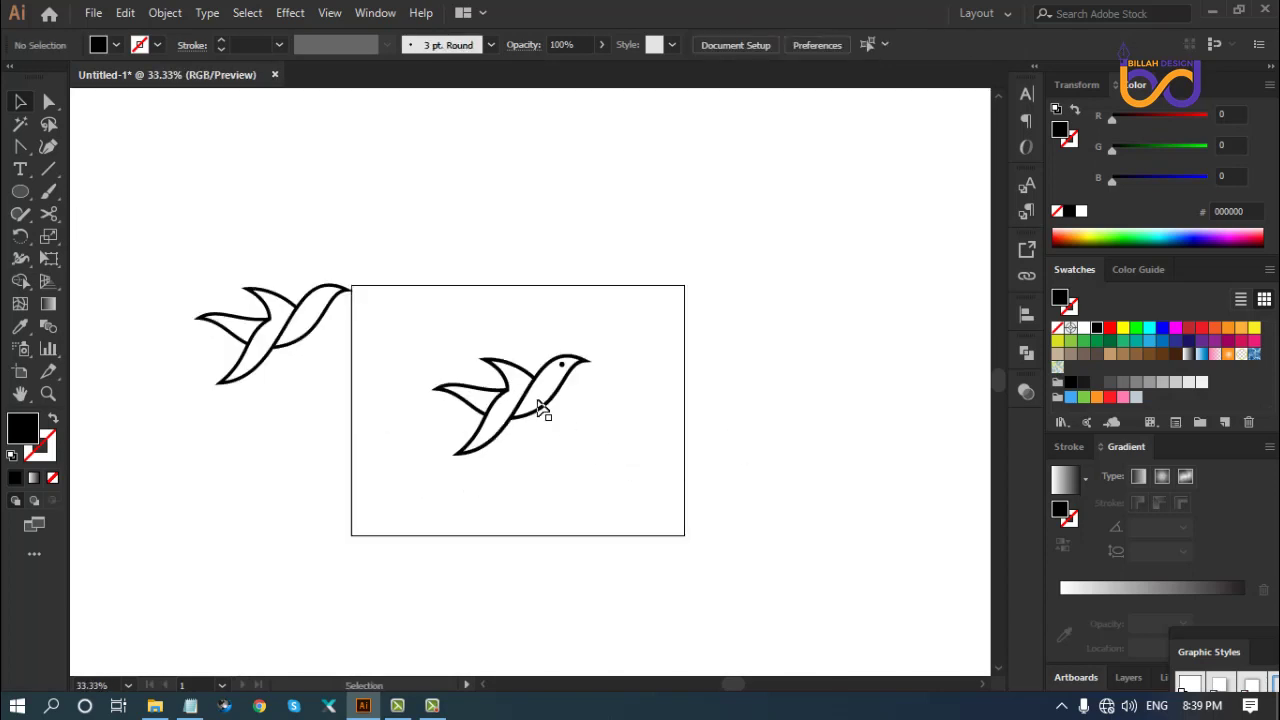
drag(440, 321, 628, 485)
drag(538, 380, 279, 427)
click(628, 483)
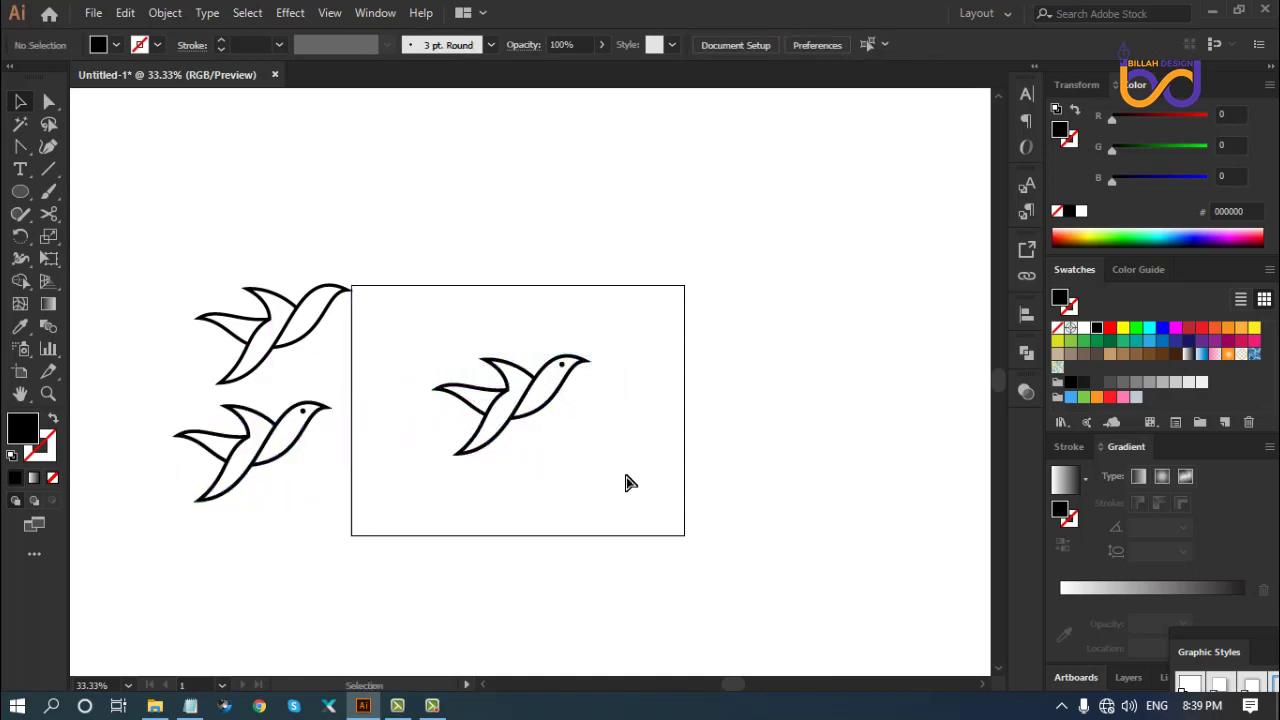
Delete the eye circle from the bird on the artboard
key(ctrl+plus)
key(ctrl+plus)
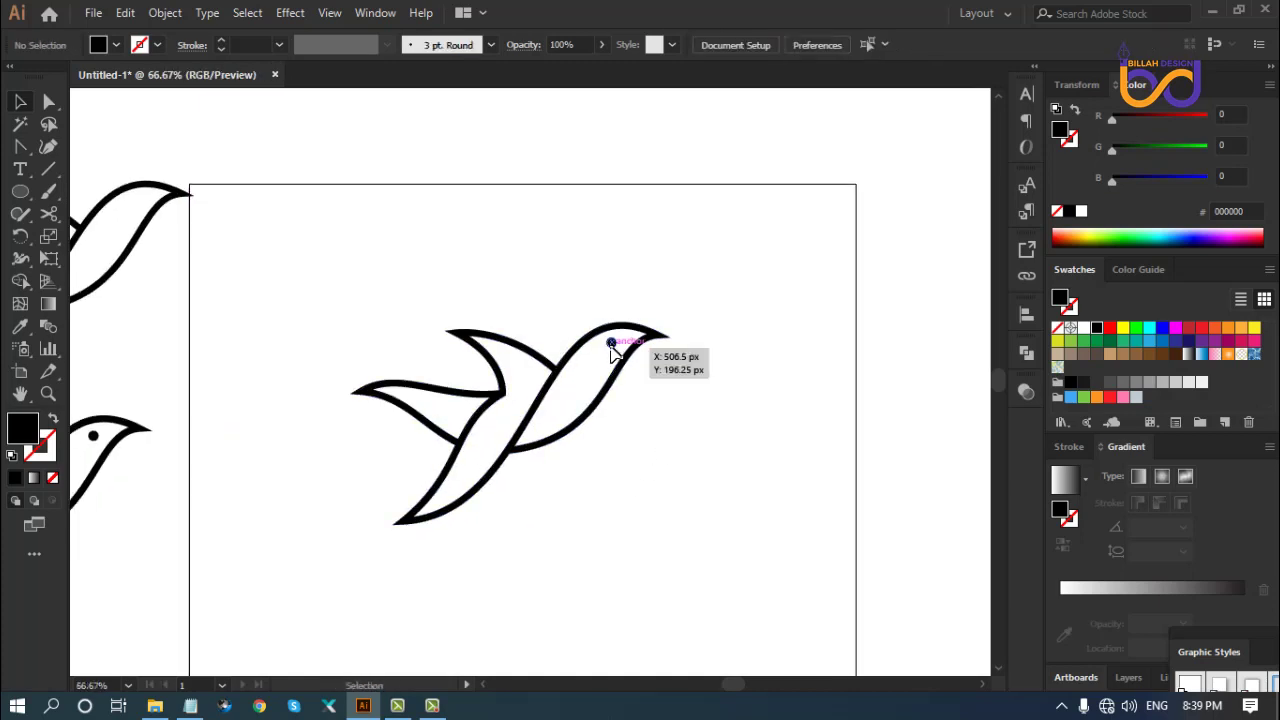
drag(611, 345, 669, 433)
key(Delete)
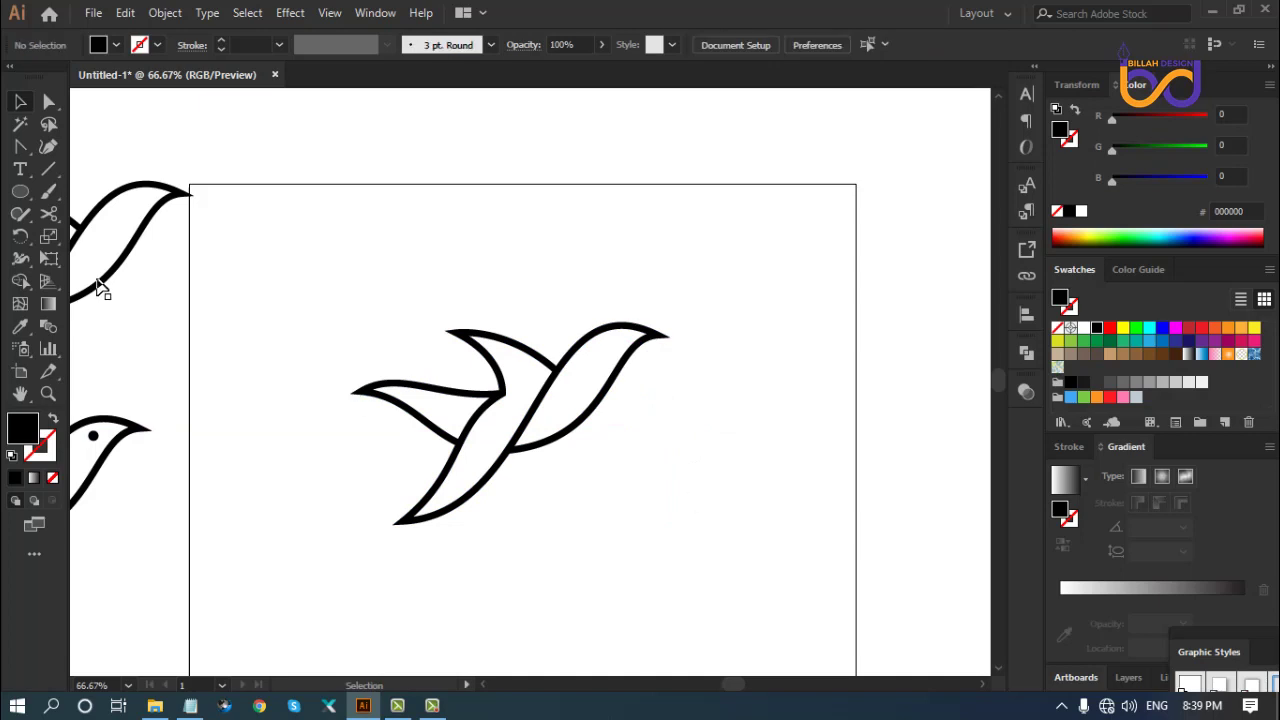
Draw a large ellipse covering the whole bird on the artboard and fill it with cyan (00FFFF)
key(l)
drag(302, 228, 741, 570)
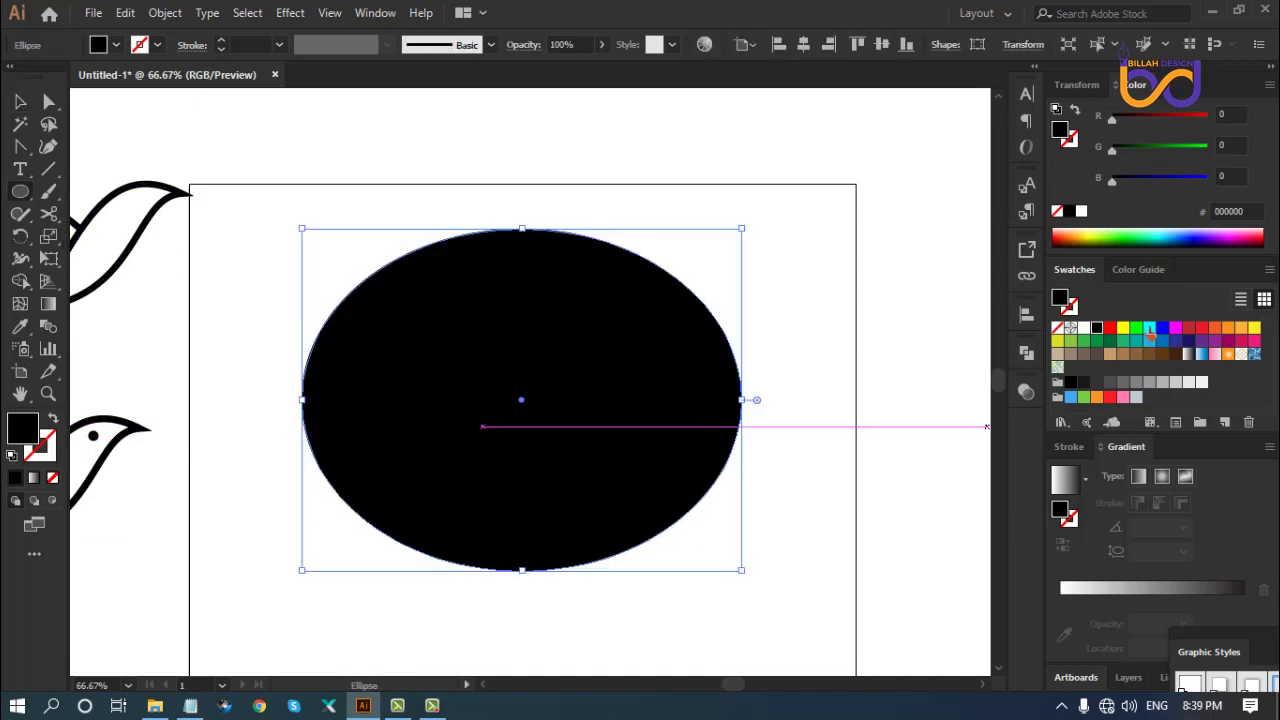
click(1149, 328)
Send the cyan ellipse to the back, behind the bird, and deselect it
right_click(457, 304)
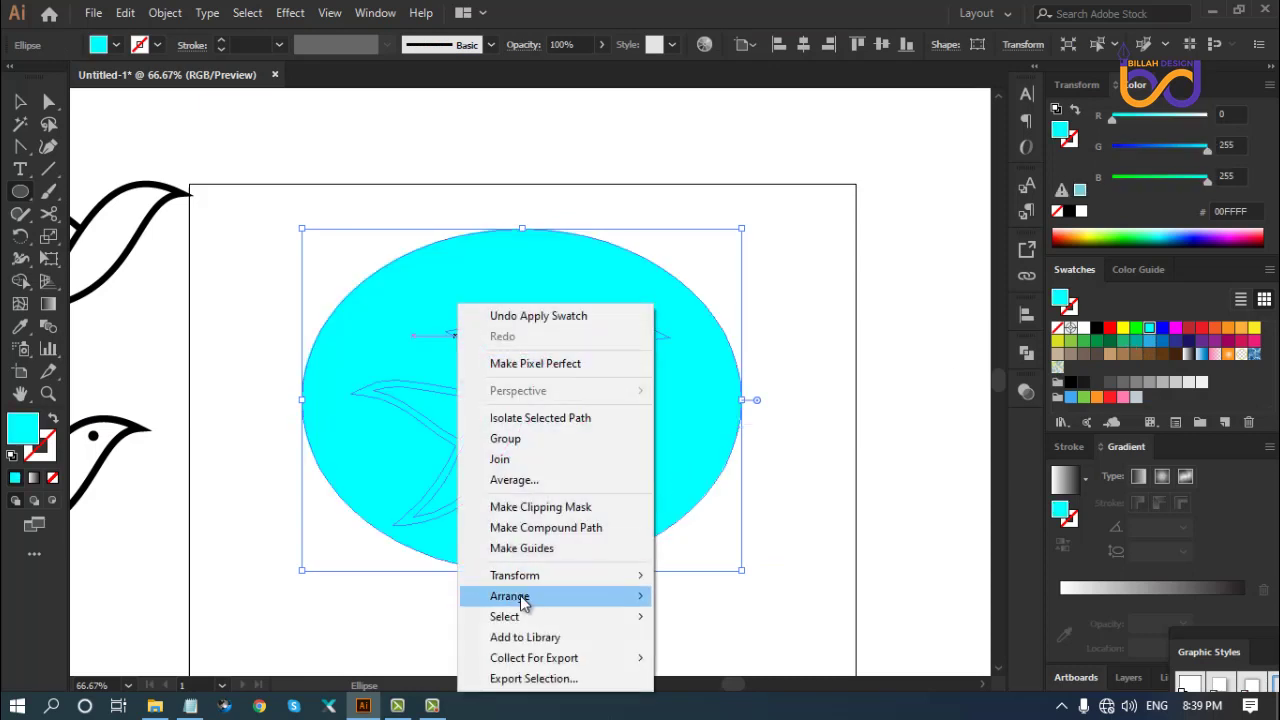
mouse_move(574, 598)
click(713, 658)
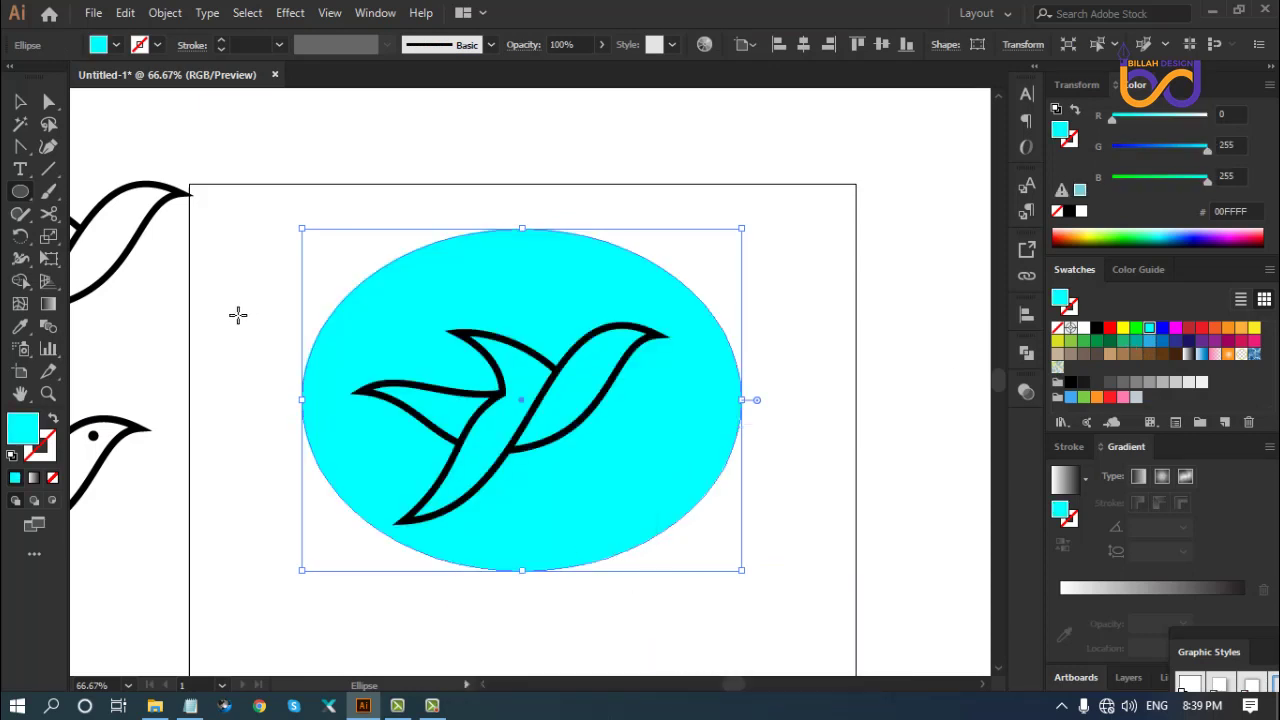
click(49, 102)
click(298, 214)
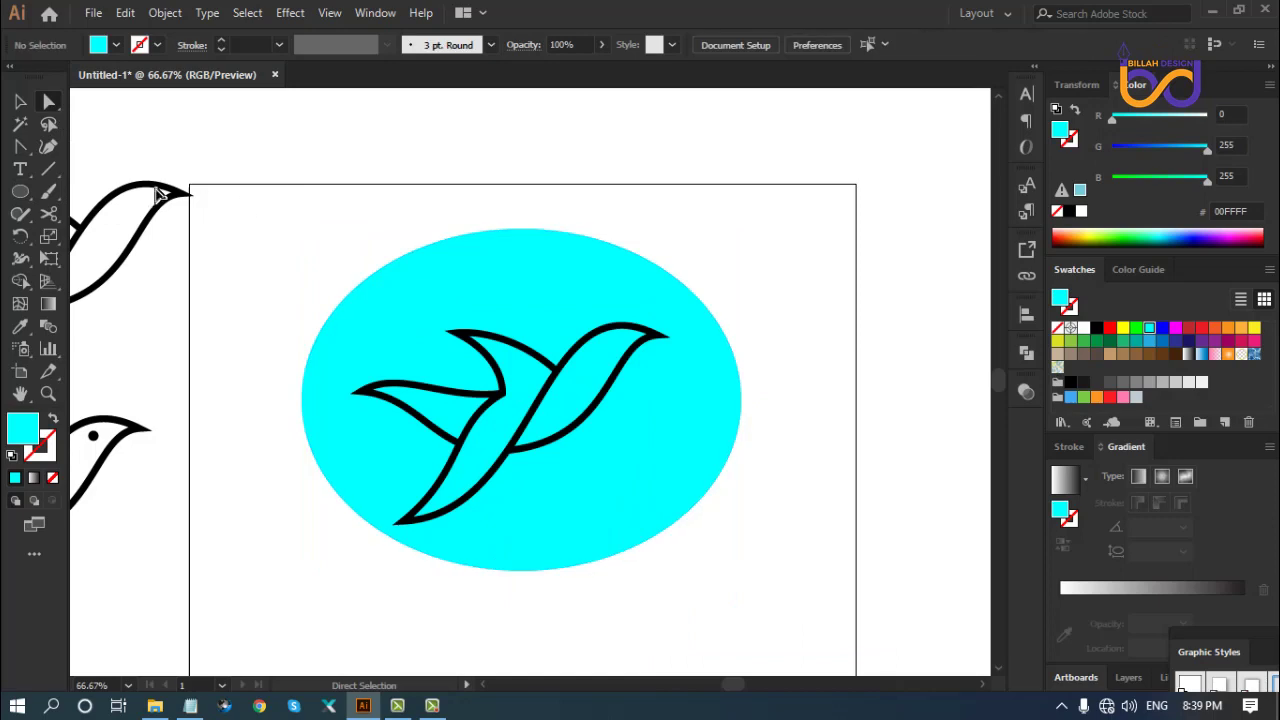
Use Shape Builder on the bird and cyan ellipse to define the body region and remove the ellipse area outside the bird
click(19, 101)
drag(330, 220, 645, 540)
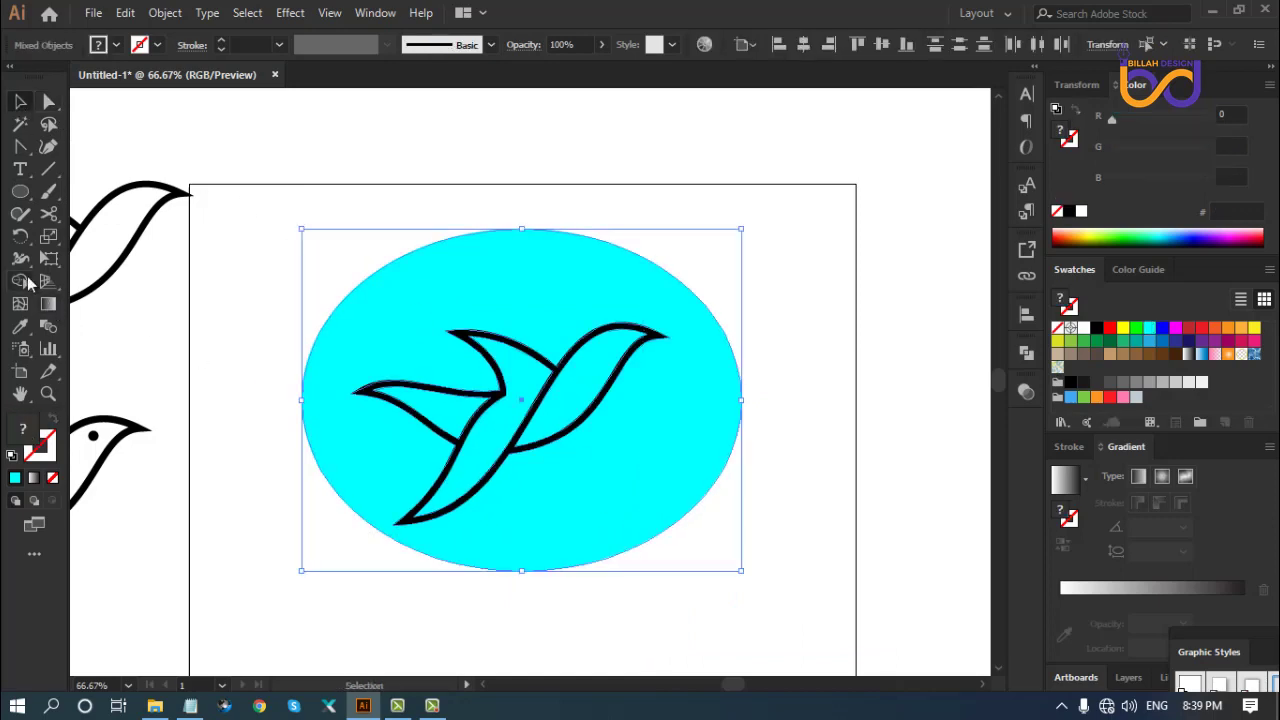
click(20, 285)
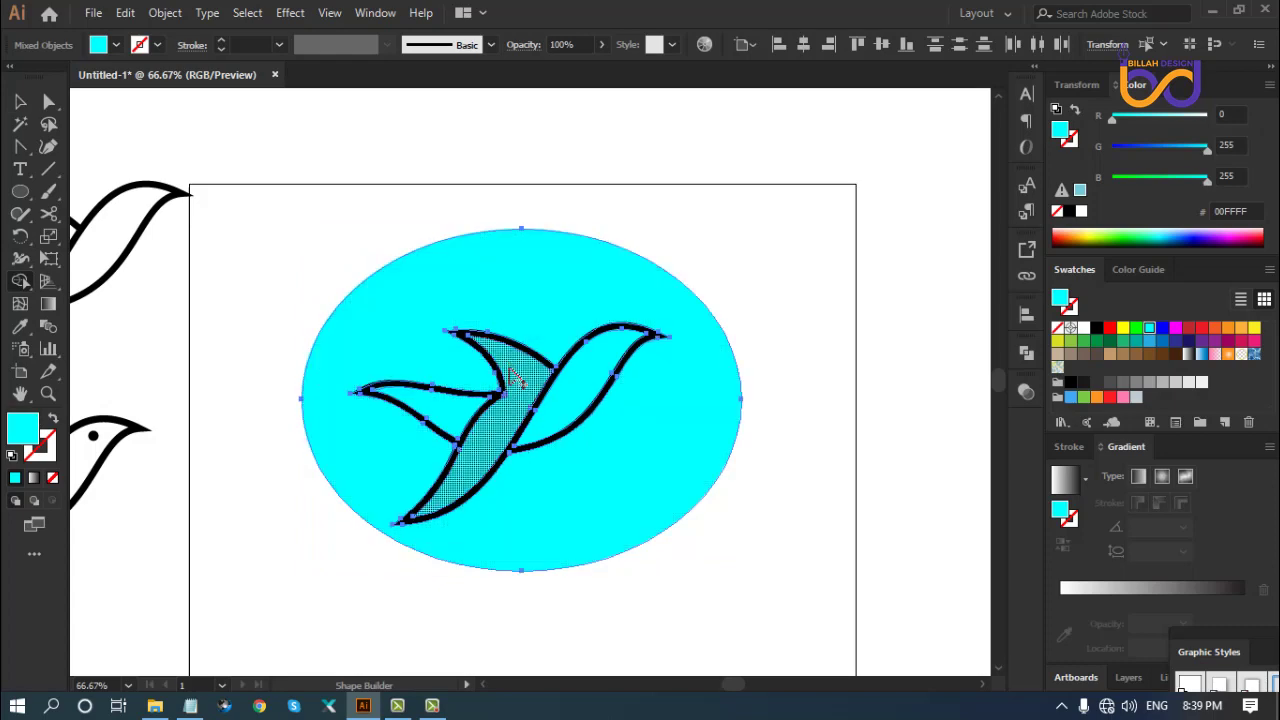
click(585, 407)
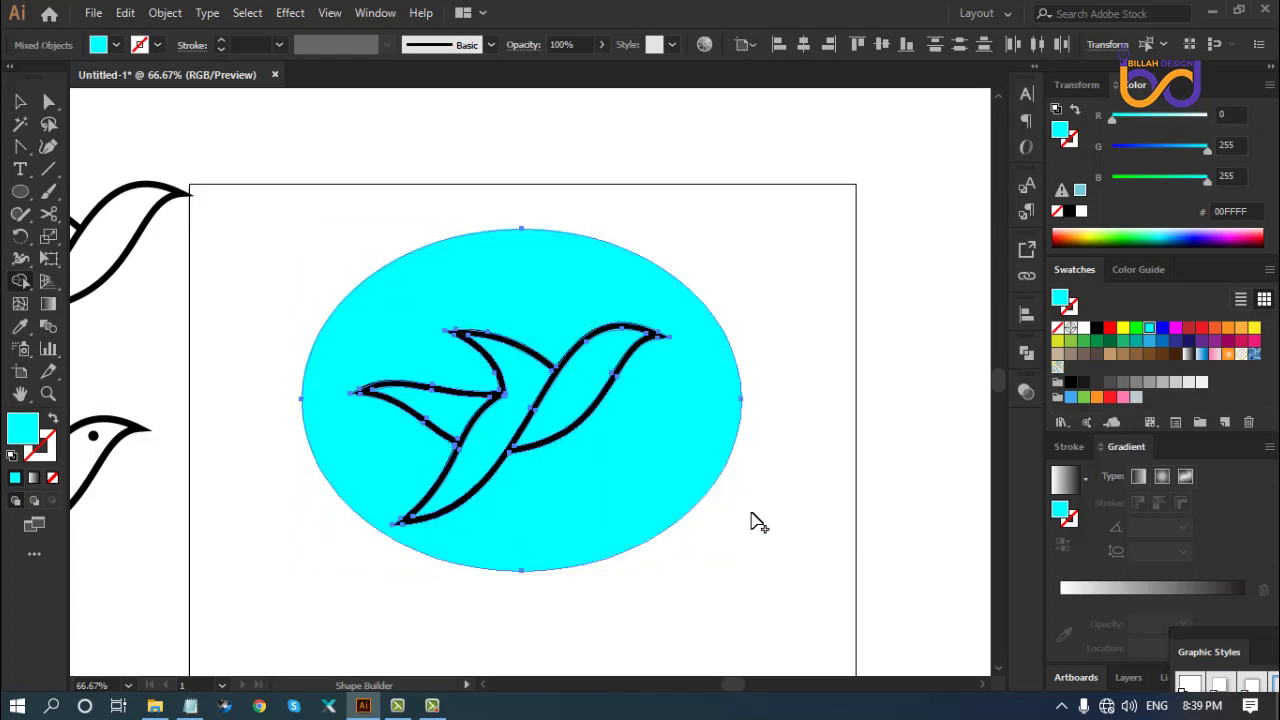
alt+click(690, 432)
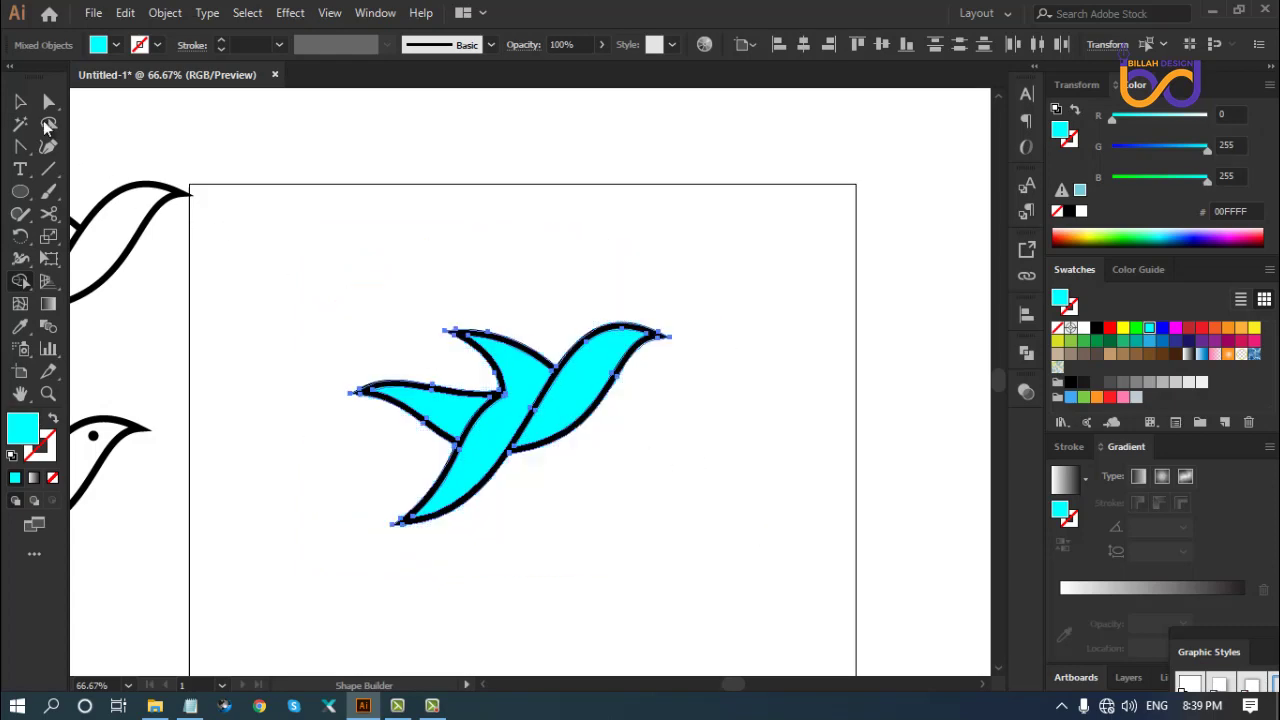
click(20, 101)
click(340, 270)
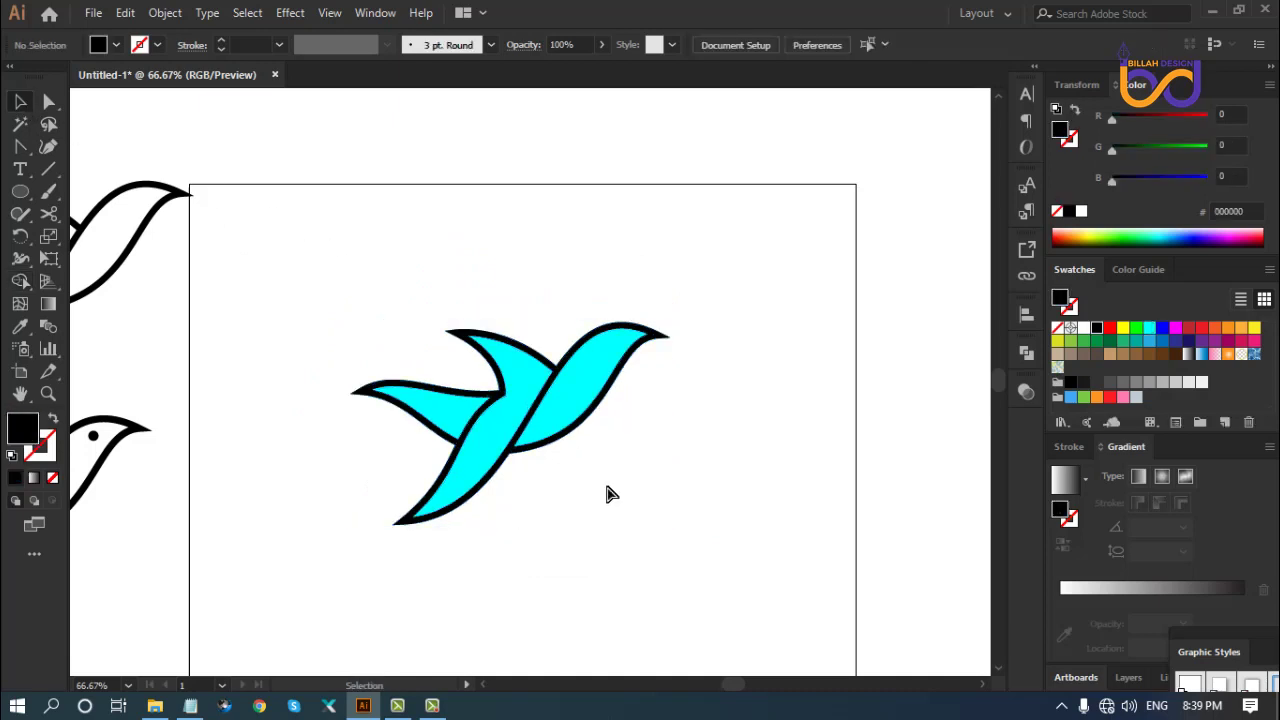
Move the black-outlined cyan bird aside and delete the leftover cyan outline copy underneath it
key(ctrl+plus)
click(578, 434)
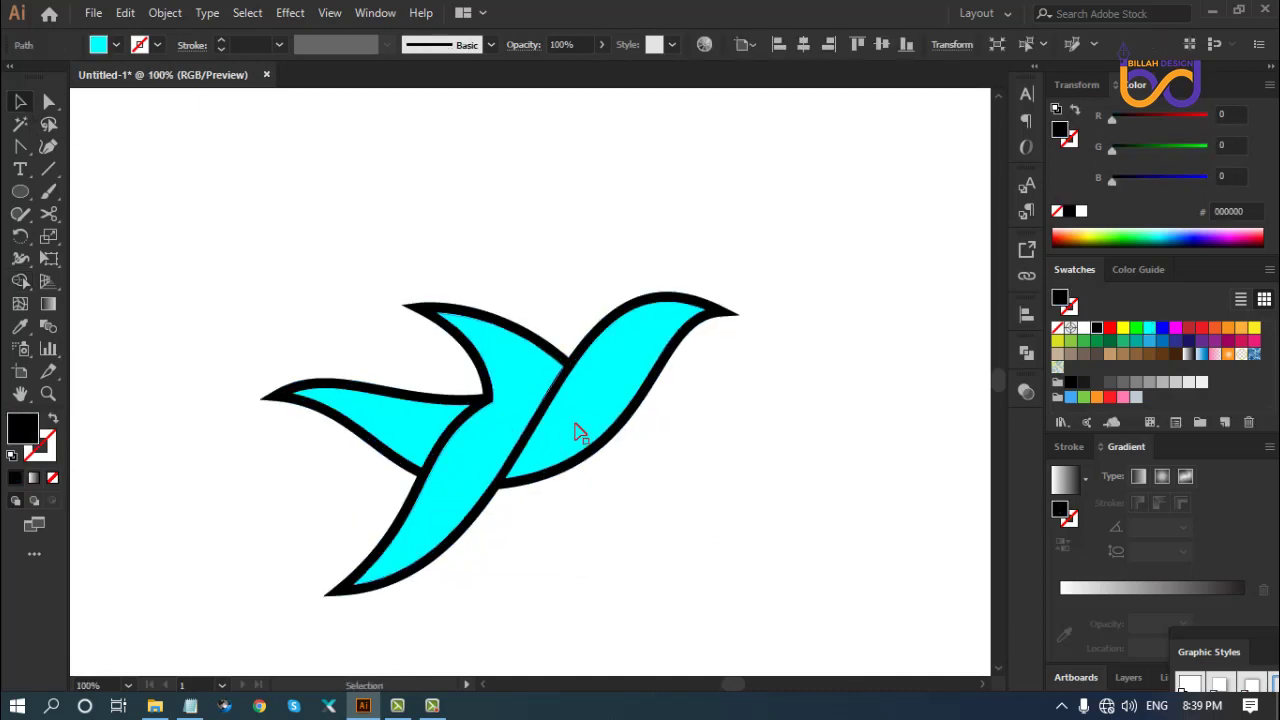
shift+click(420, 433)
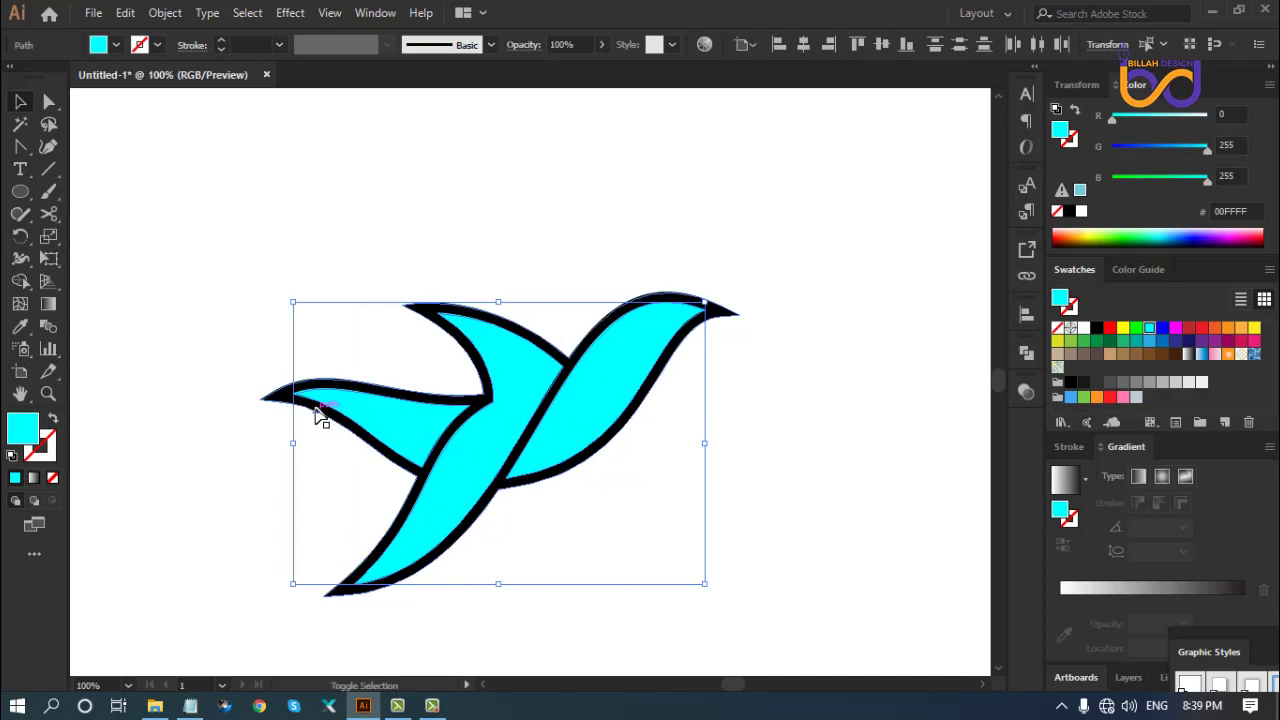
drag(337, 420, 648, 462)
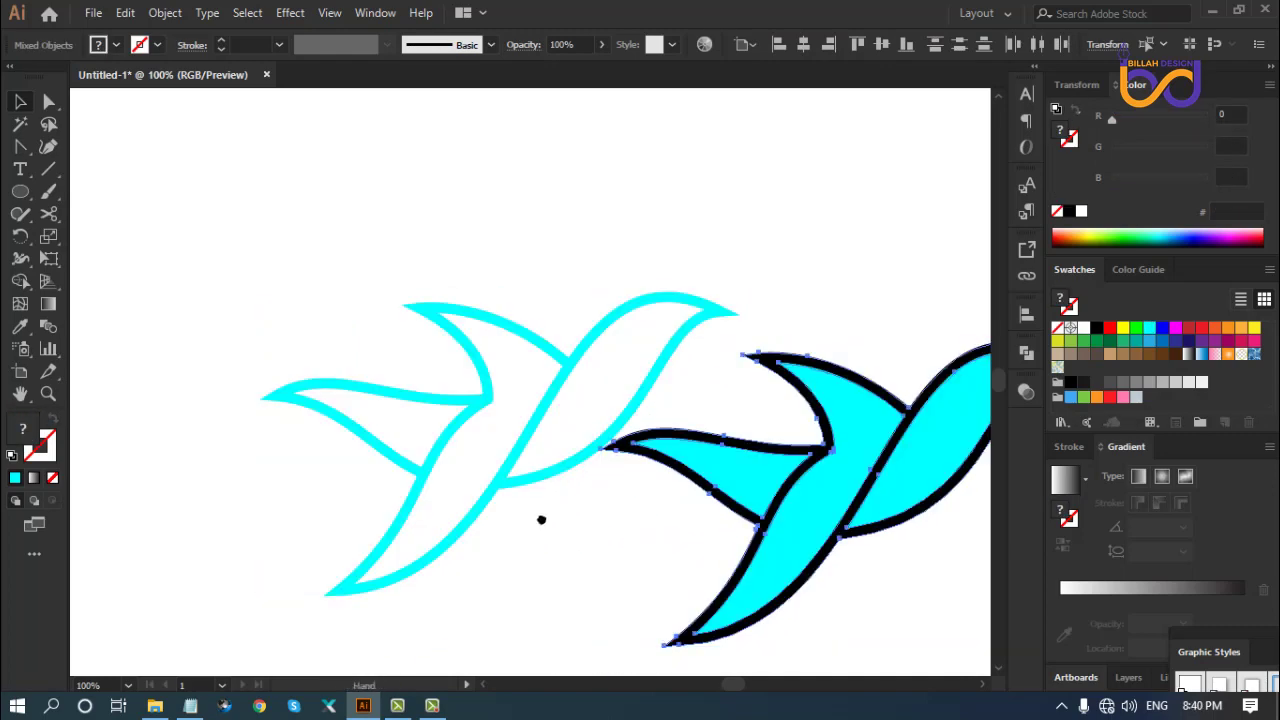
drag(540, 520, 485, 441)
drag(401, 340, 332, 326)
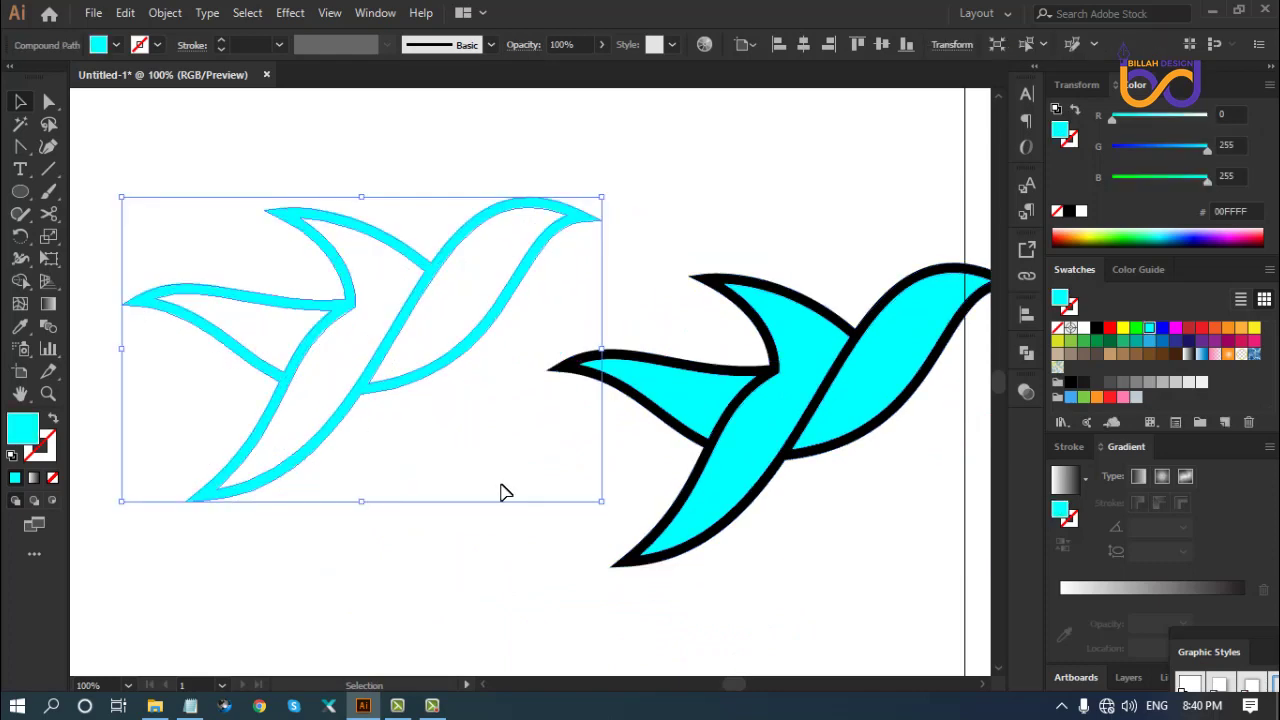
key(Delete)
drag(644, 223, 874, 543)
drag(848, 447, 668, 490)
click(709, 557)
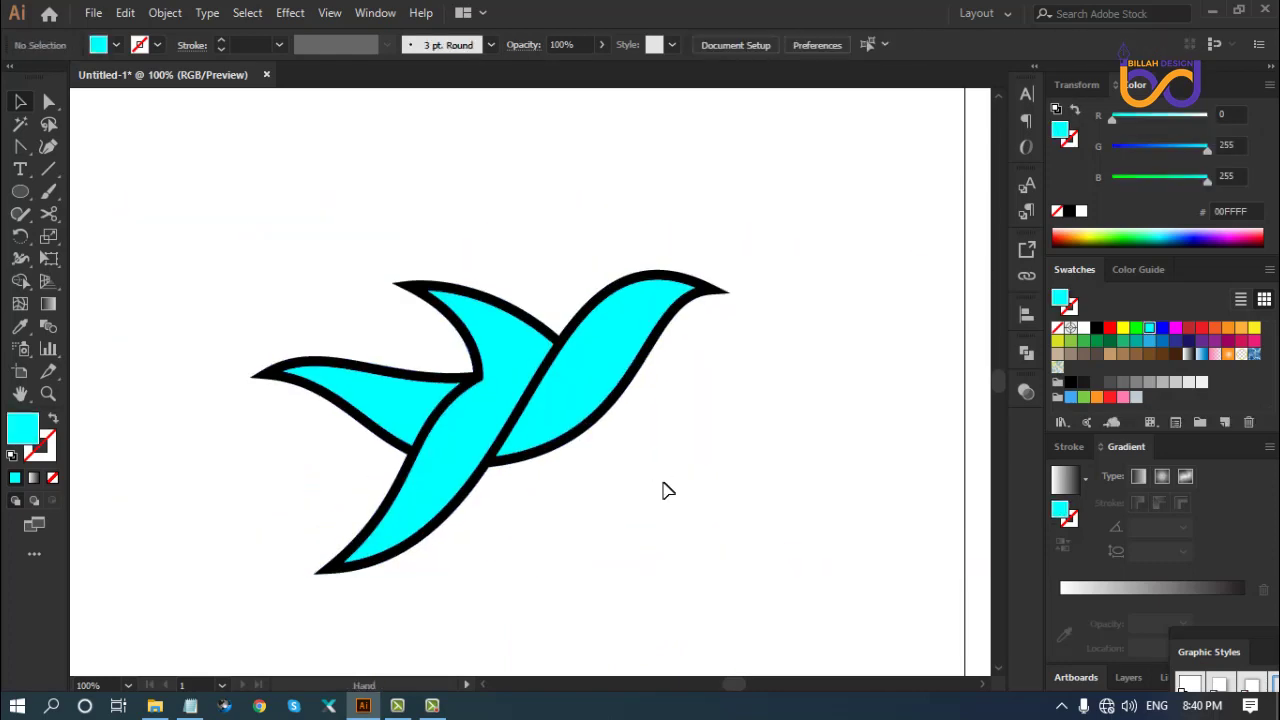
Fill the bird's head-and-body section with the blue gradient swatch, reduced to a light-blue stop and a 1E9CD7 end stop
click(586, 377)
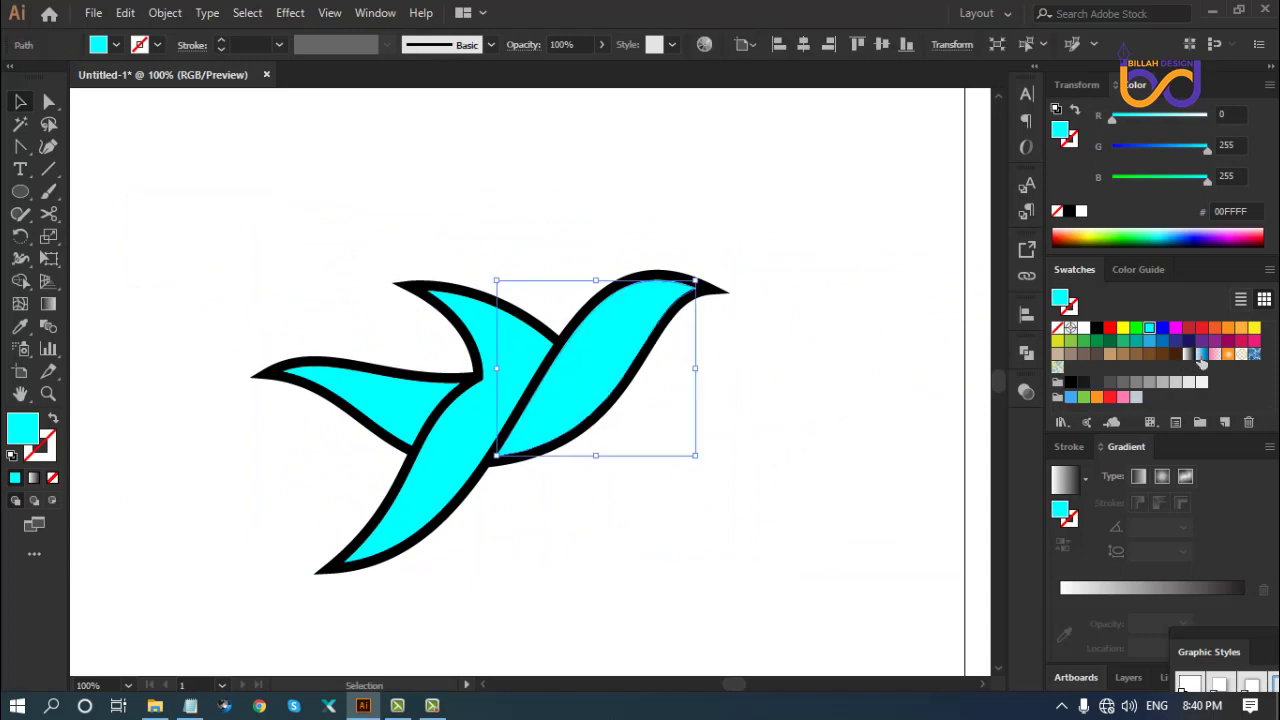
click(1201, 356)
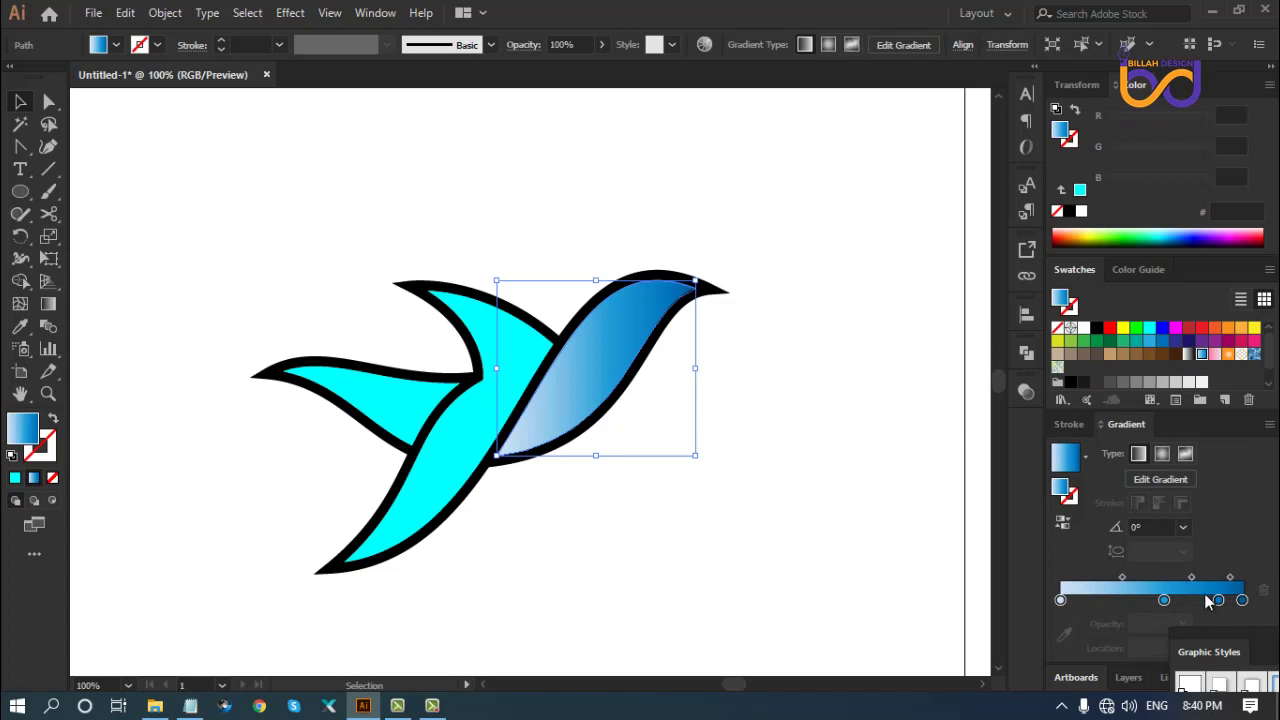
drag(1218, 600, 1244, 603)
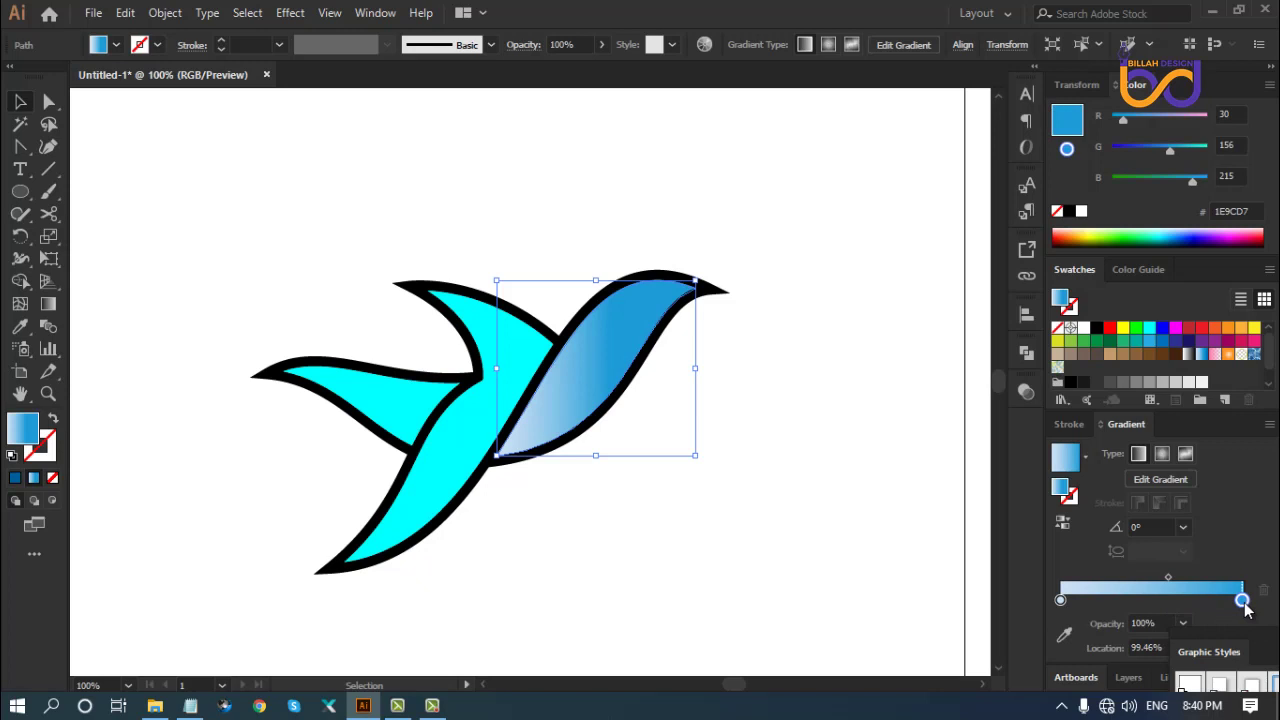
click(857, 511)
drag(857, 511, 847, 509)
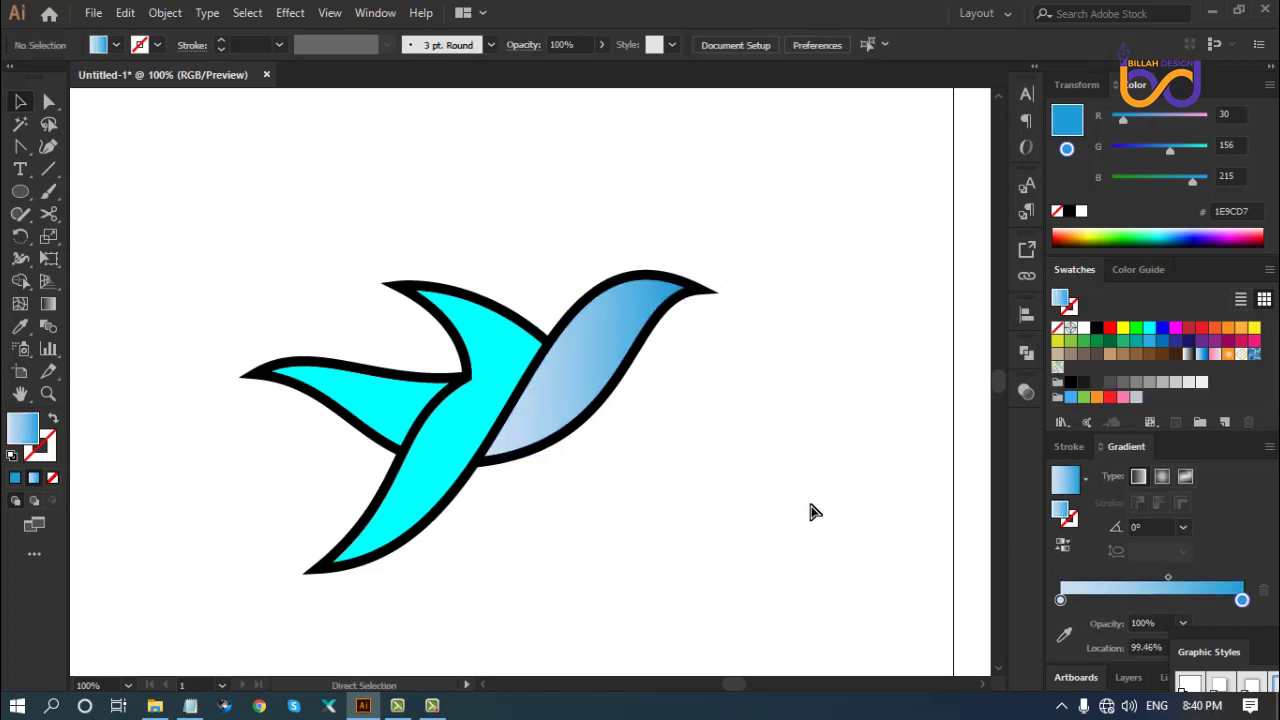
Draw a straight Pen path with no fill and a red (FF0000) 1 pt stroke from the gradient section's lower tip to its beak tip
key(ctrl+plus)
drag(834, 460, 770, 457)
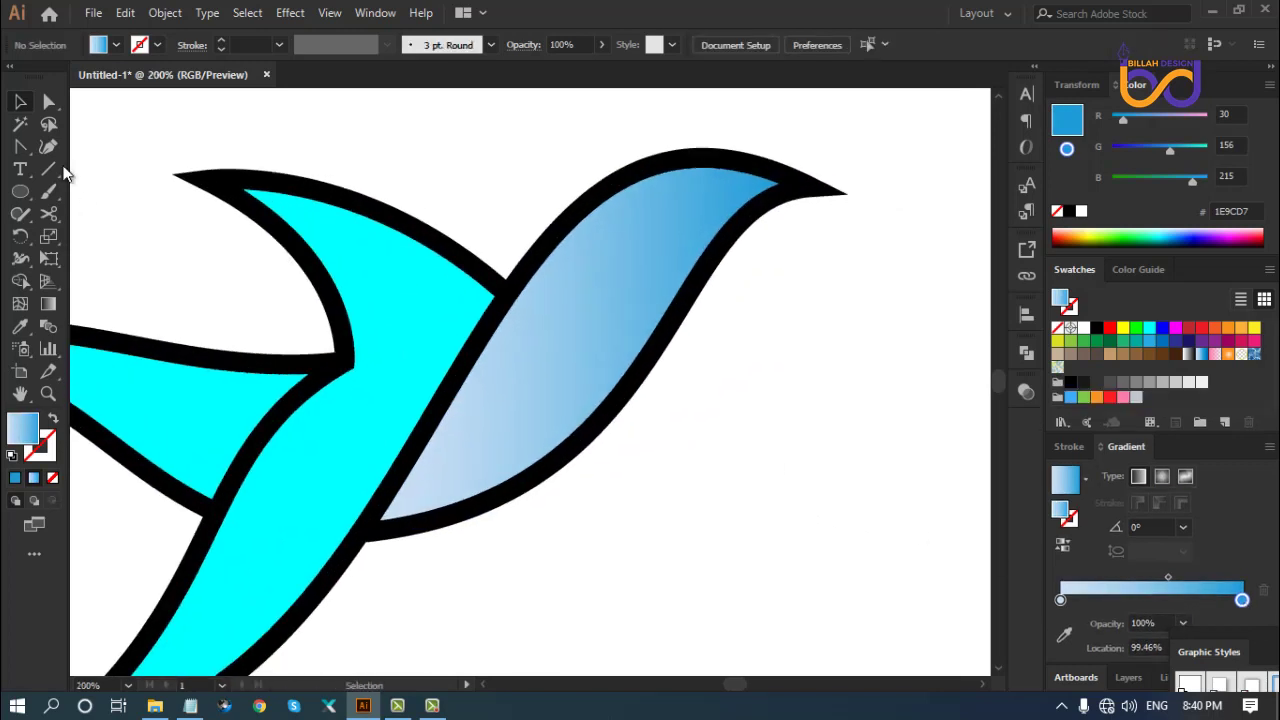
click(20, 146)
click(95, 141)
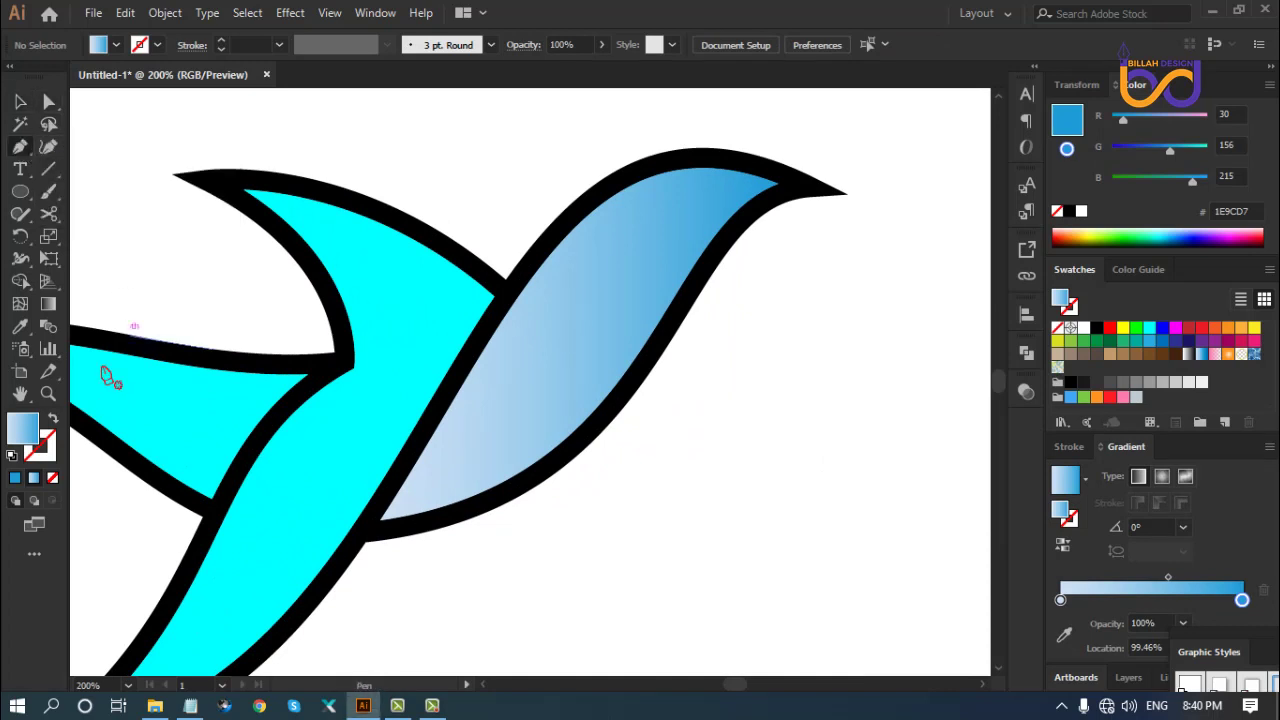
click(52, 420)
key(comma)
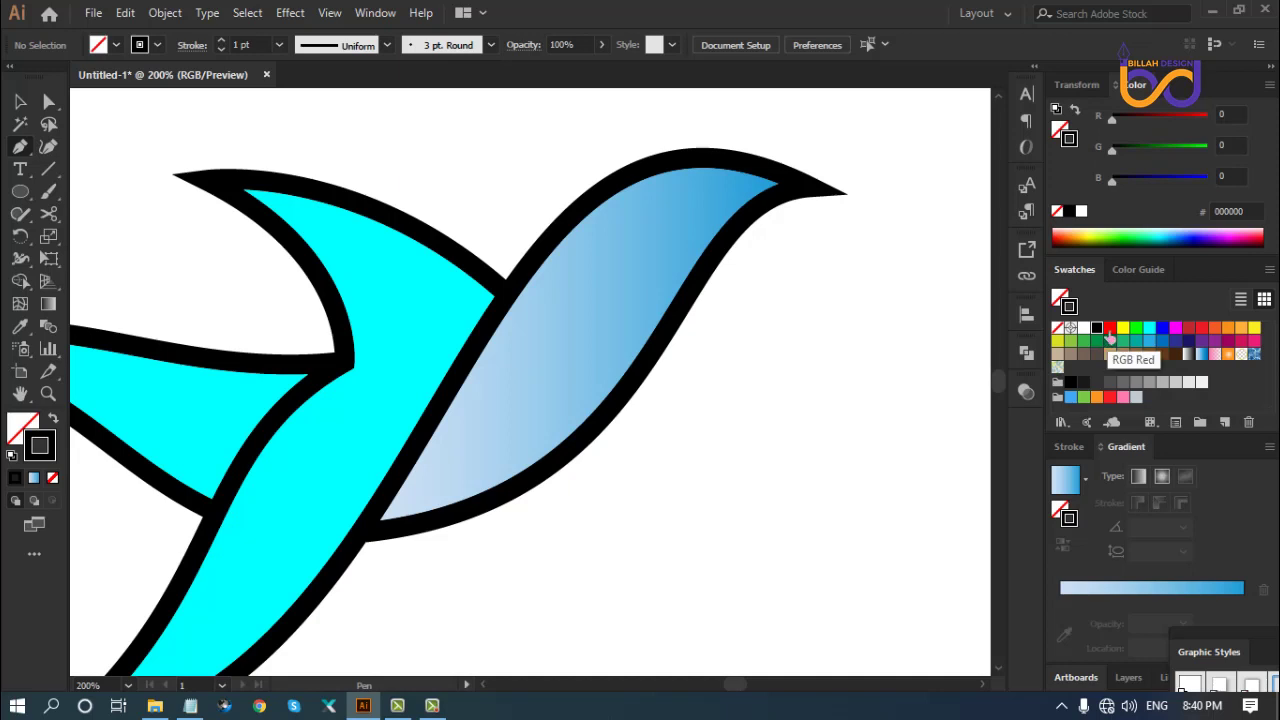
click(1109, 327)
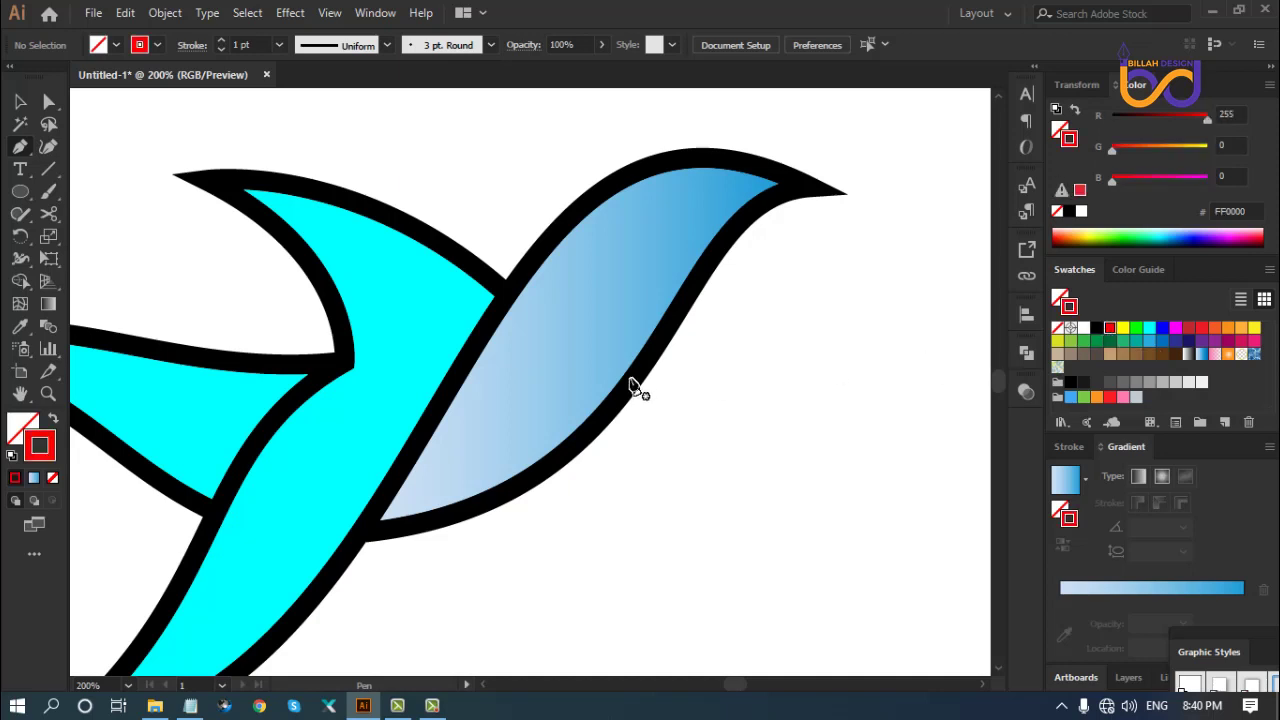
click(381, 521)
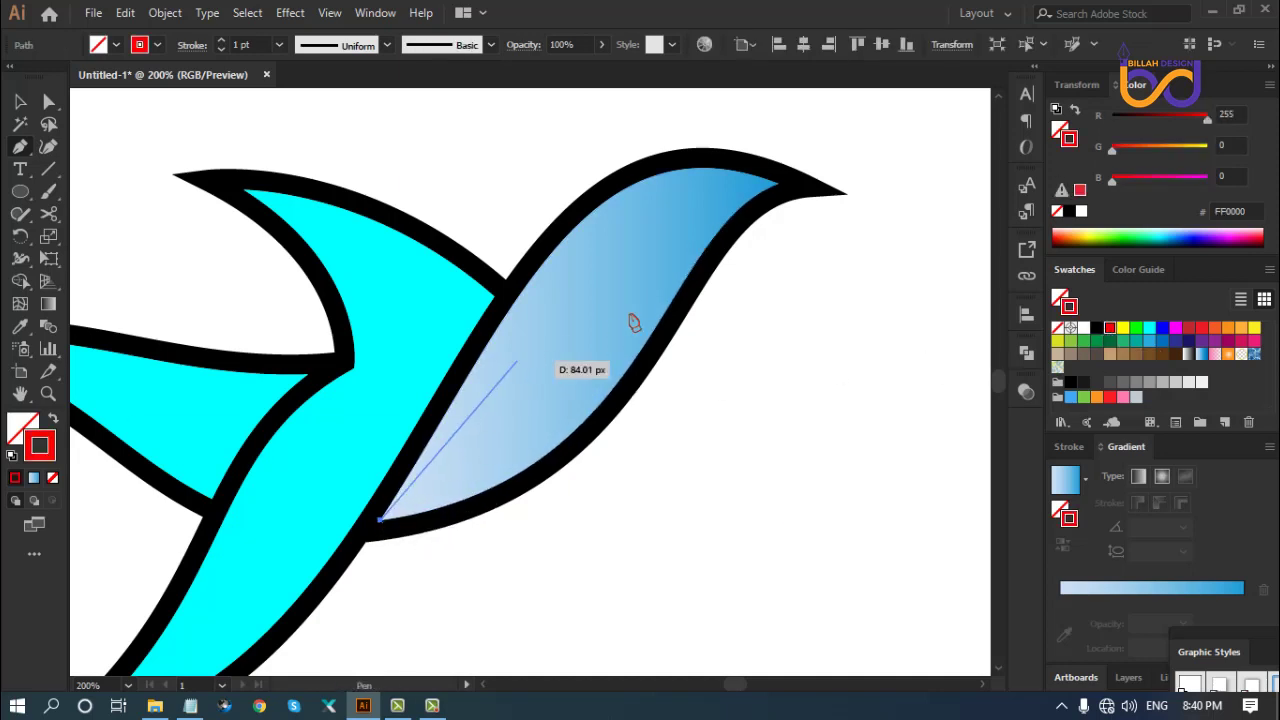
drag(777, 186, 778, 369)
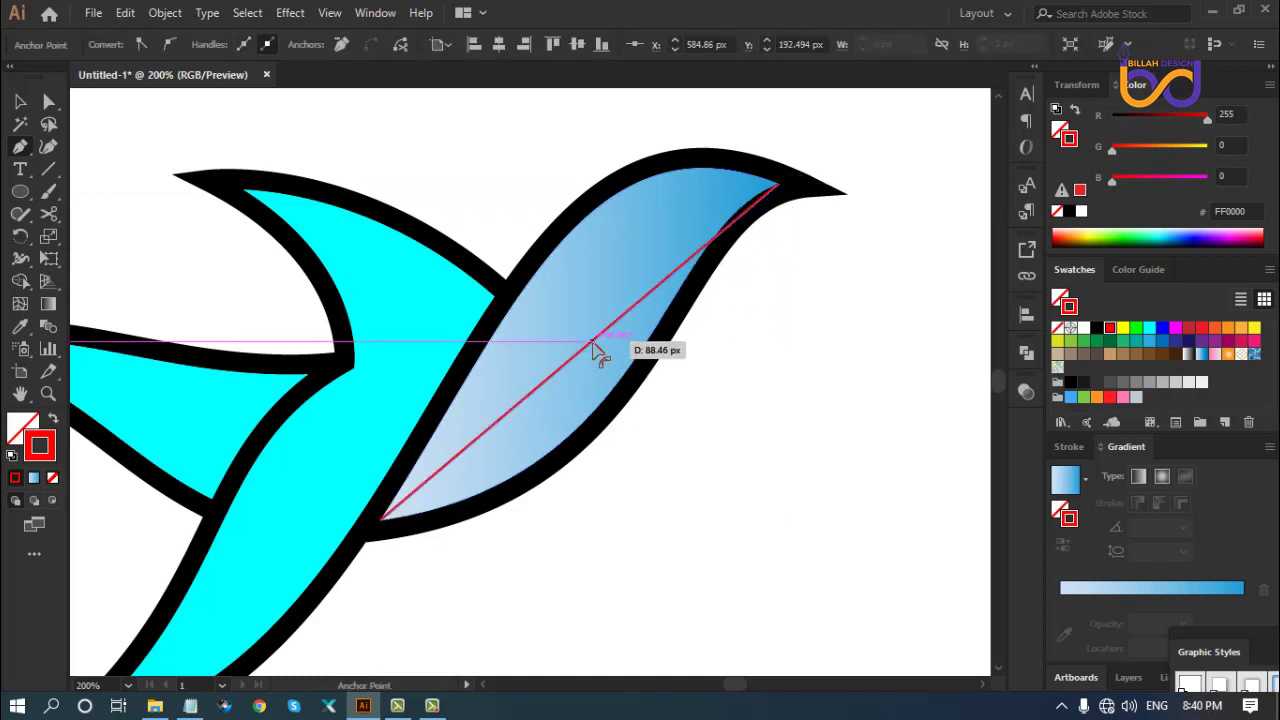
Bend the red path into a smooth S-curve running along the middle of the gradient body section
alt+drag(594, 342, 583, 310)
drag(508, 360, 556, 408)
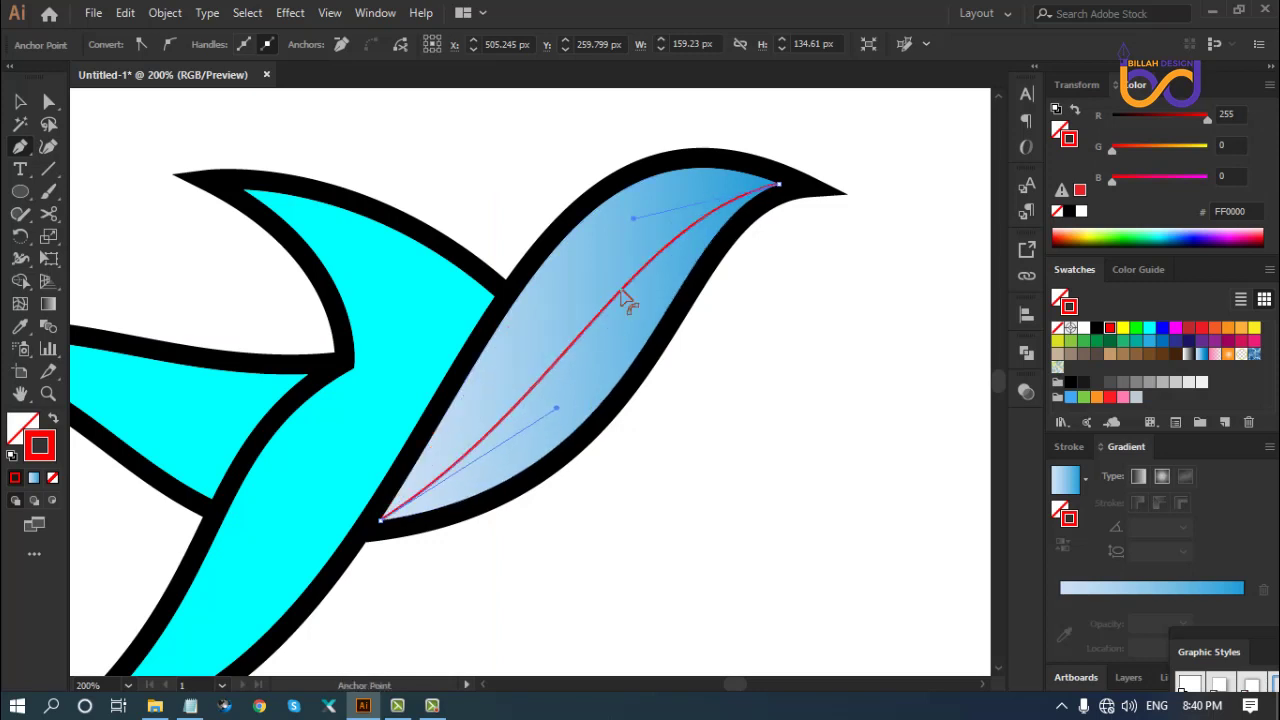
drag(634, 219, 609, 194)
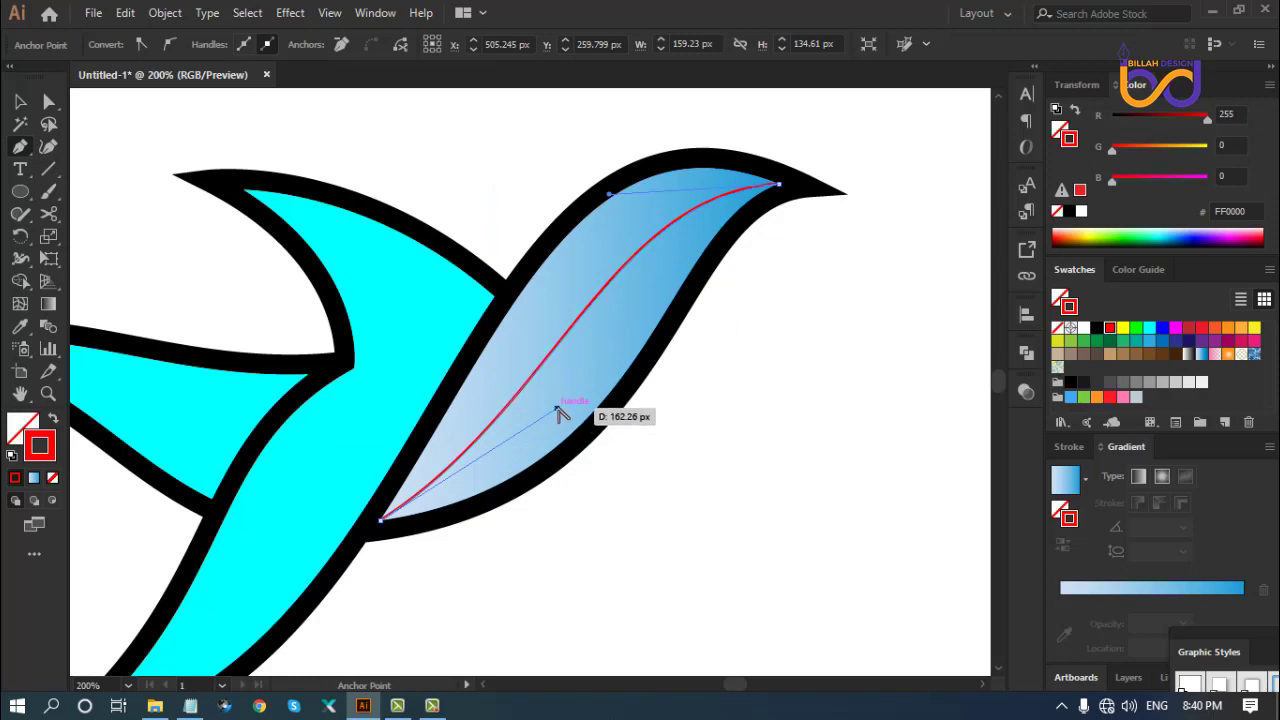
drag(557, 412, 575, 431)
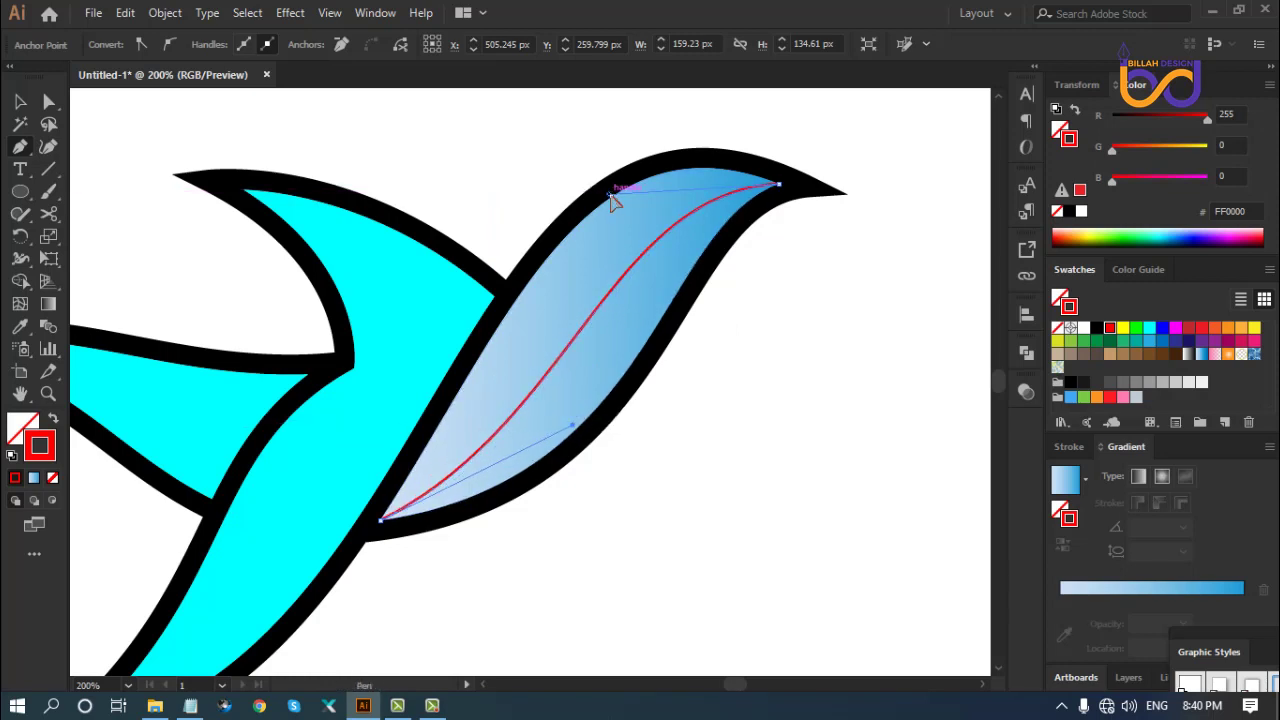
drag(610, 195, 592, 184)
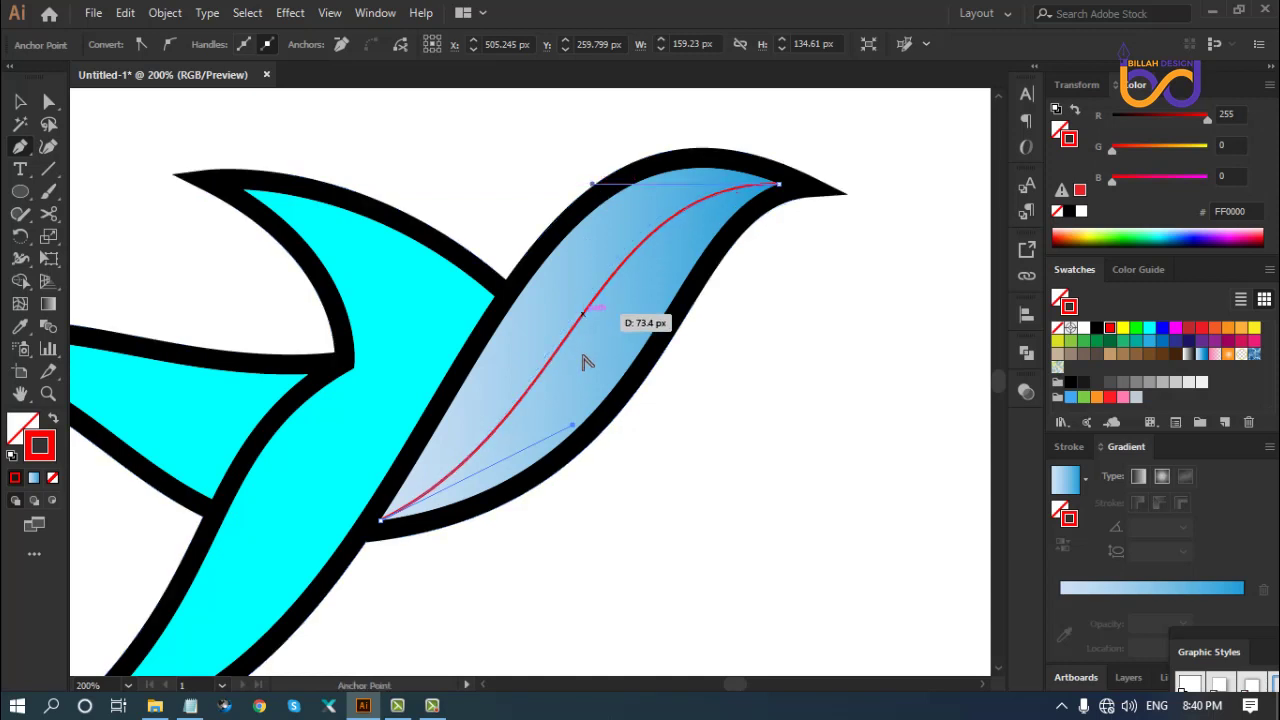
drag(574, 426, 580, 433)
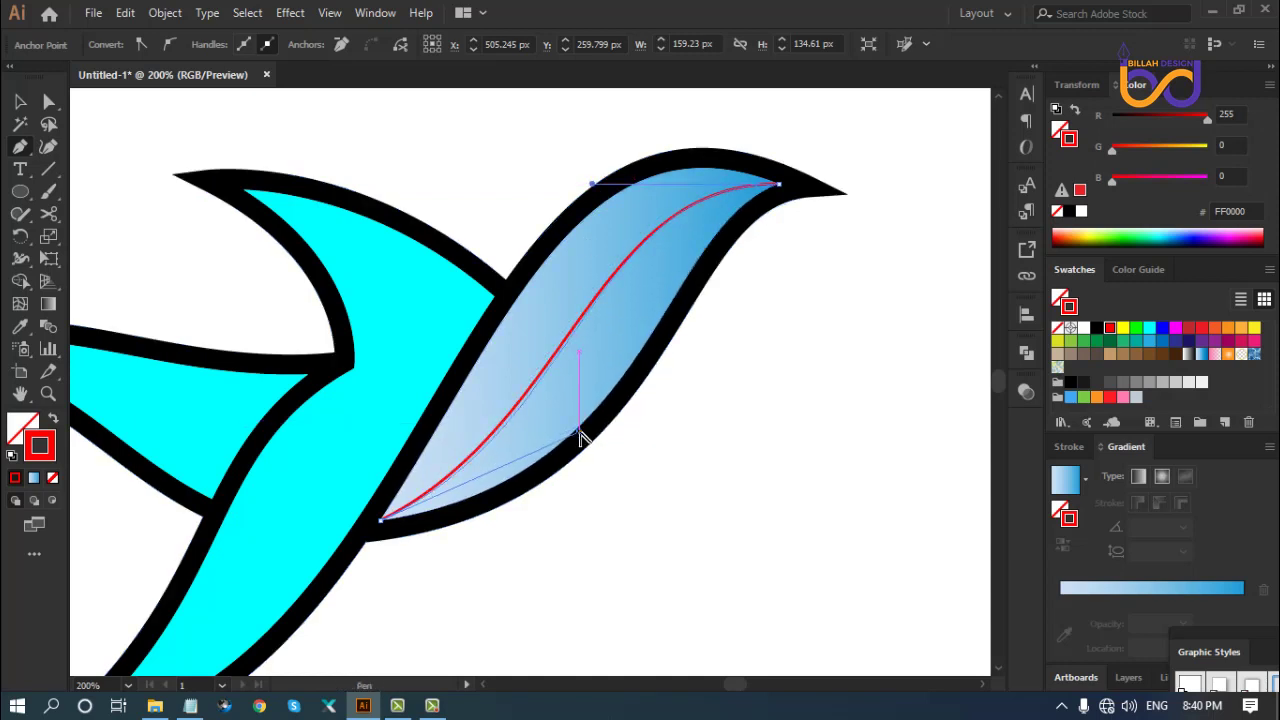
drag(590, 189, 580, 179)
Extend the red curve into a closed shape covering the lower half of the body section, and swap its stroke to a red fill
drag(779, 185, 848, 352)
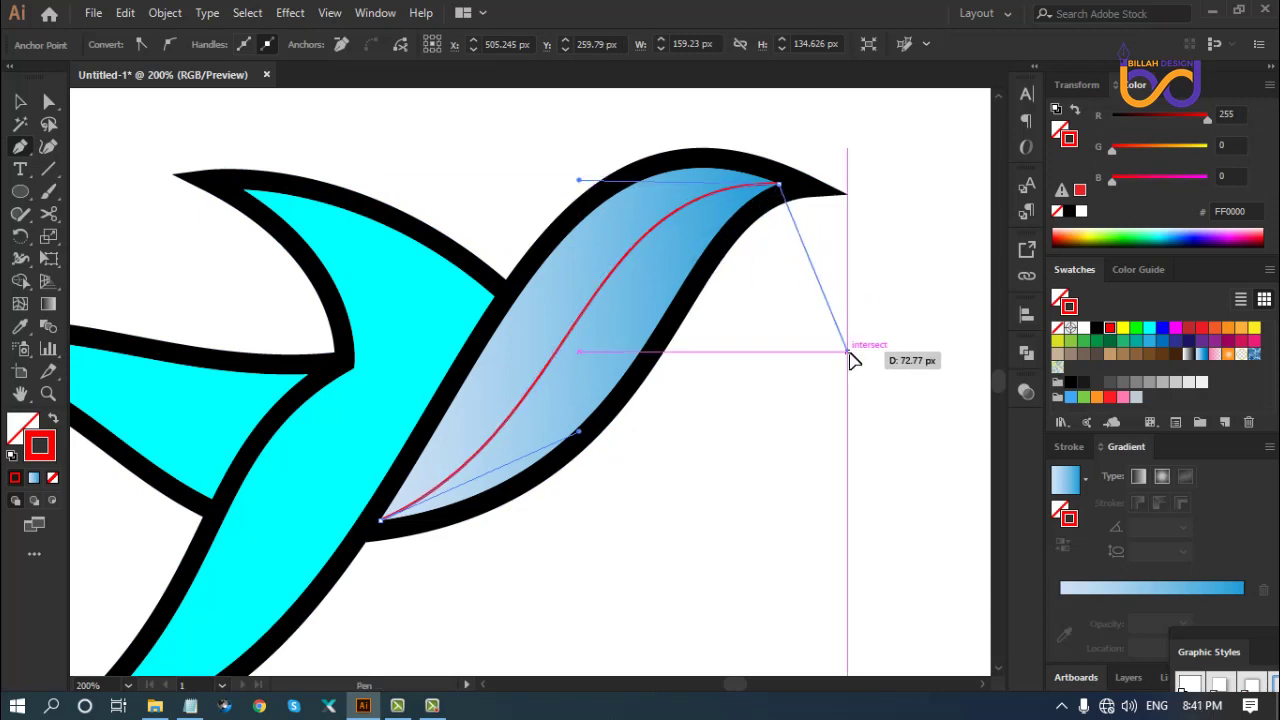
click(848, 352)
drag(452, 632, 380, 521)
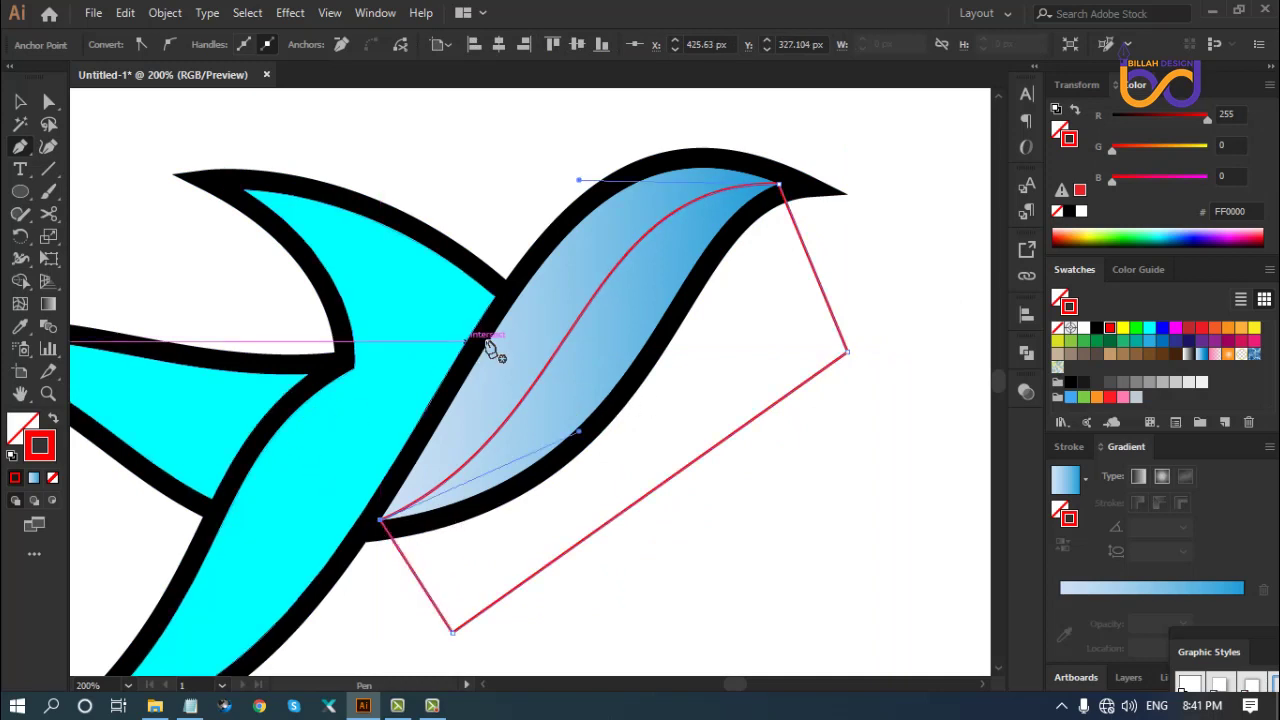
click(55, 421)
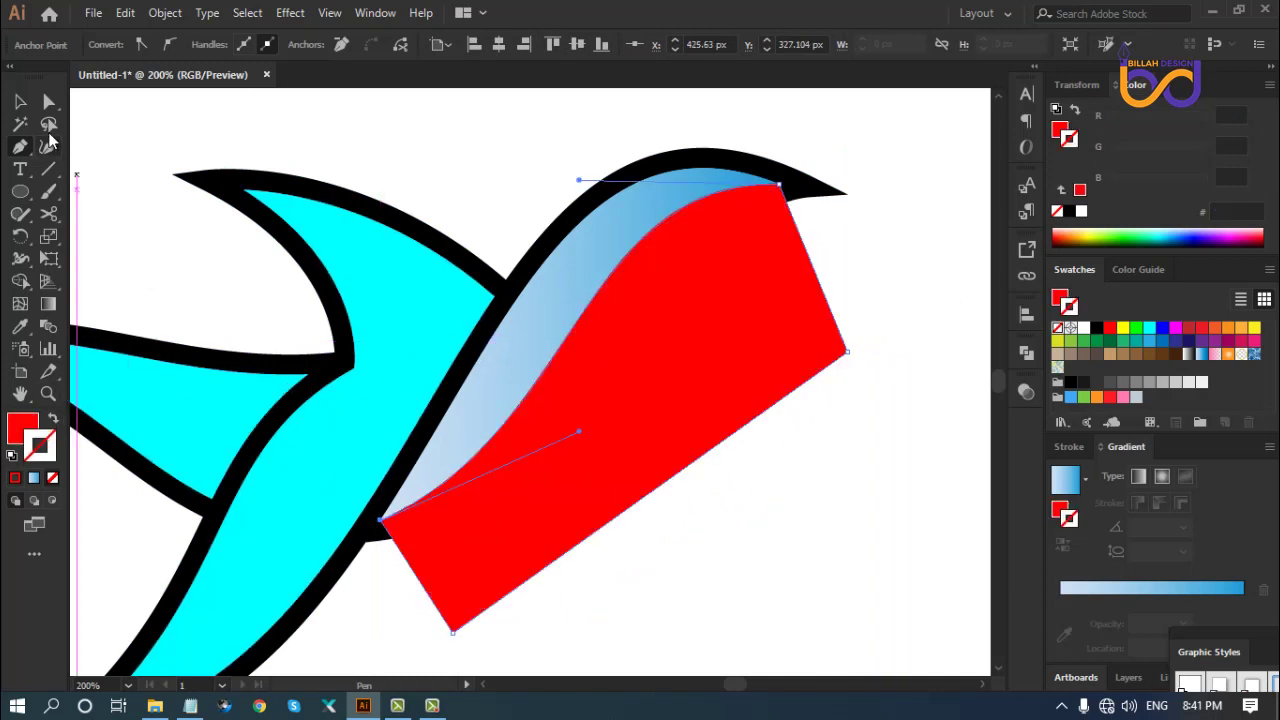
Trim away the part of the red shape outside the gradient body section with Shape Builder
click(47, 104)
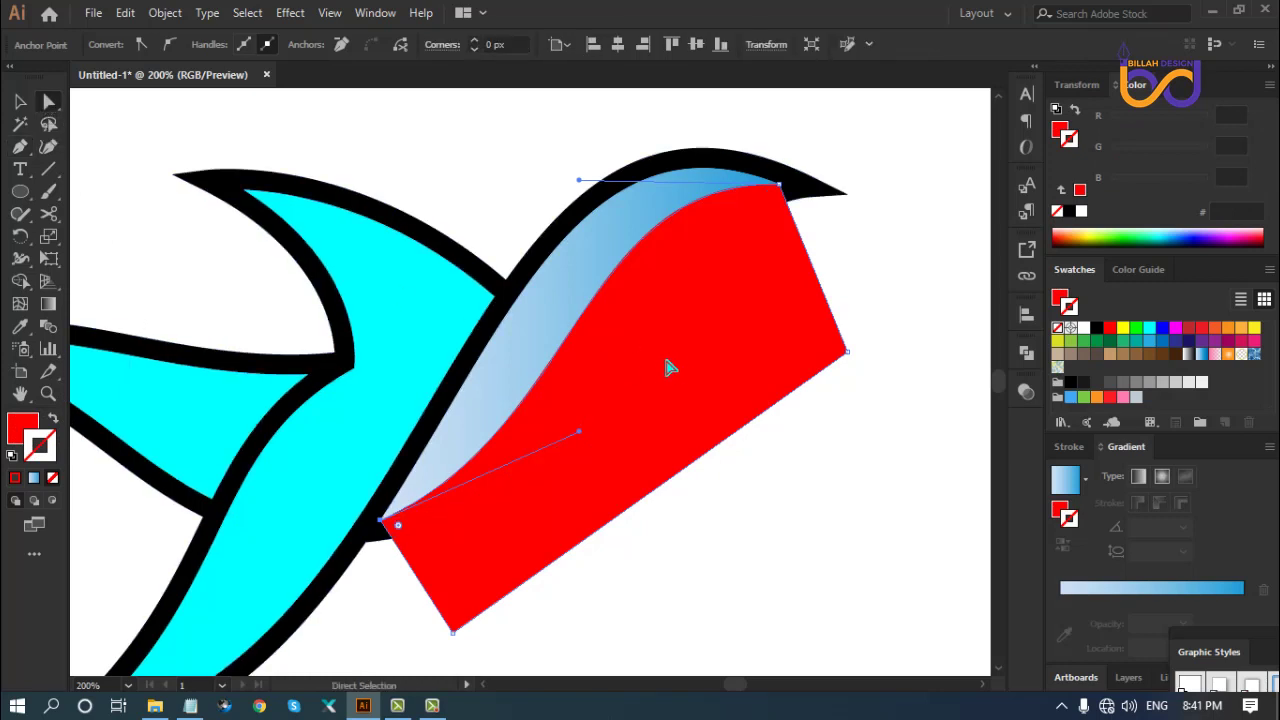
click(588, 298)
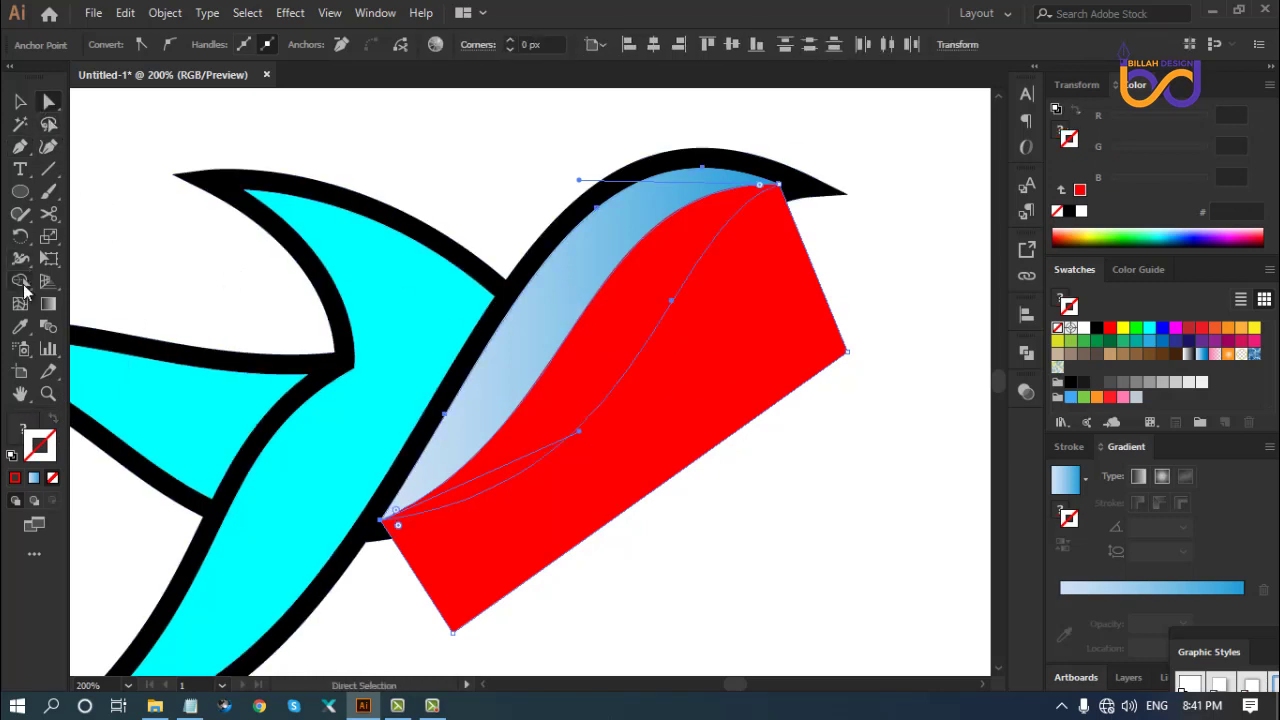
click(21, 283)
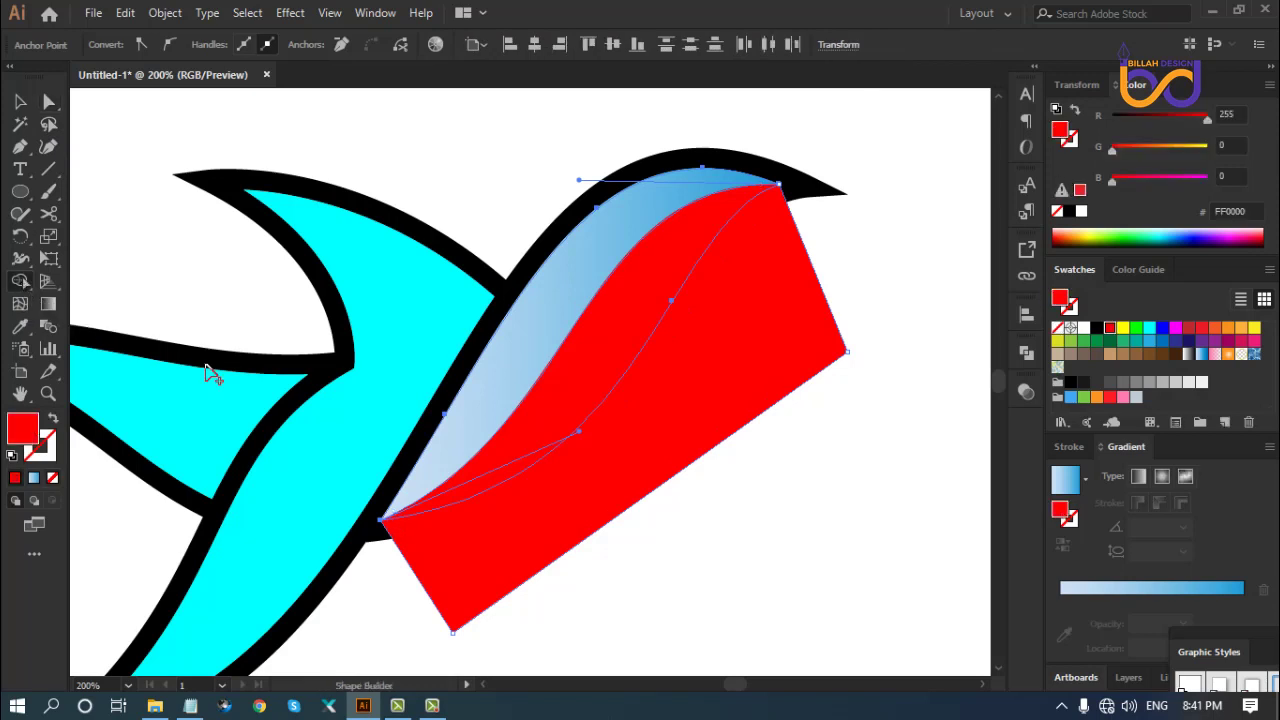
alt+click(684, 418)
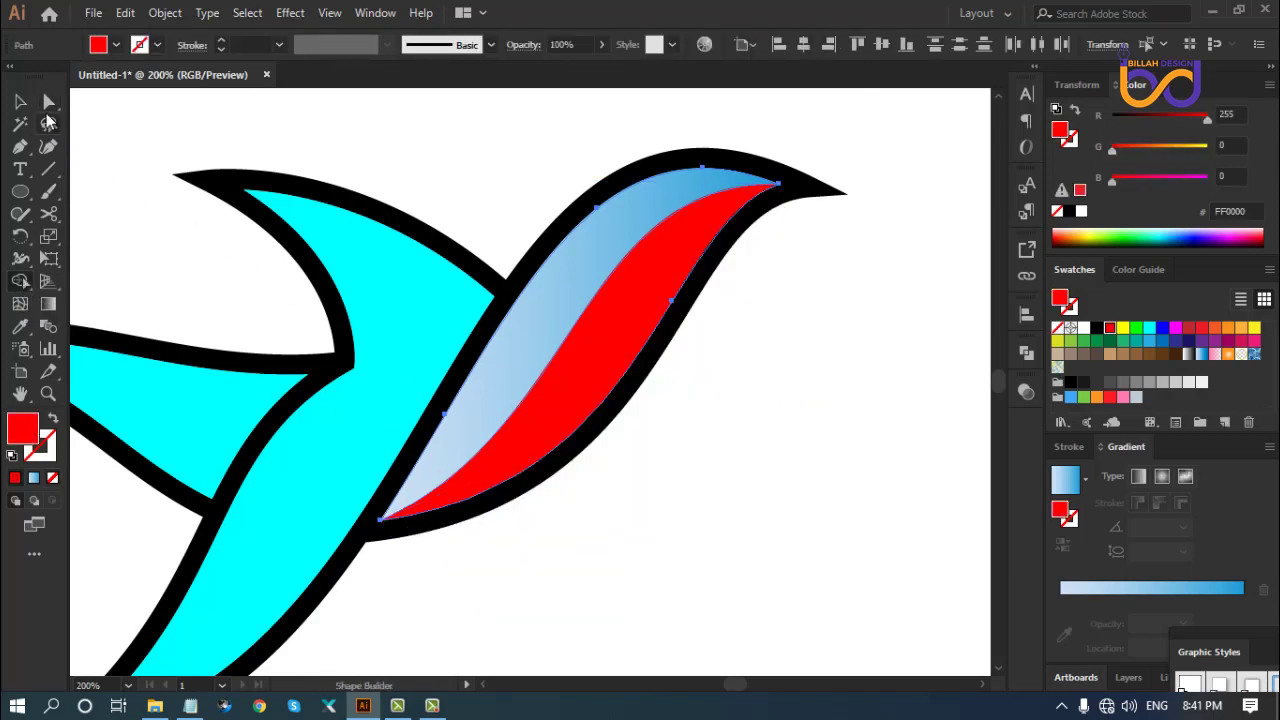
Apply the body's blue gradient to the red lower strip with the Eyedropper and reverse the gradient direction
click(48, 101)
click(94, 143)
click(586, 377)
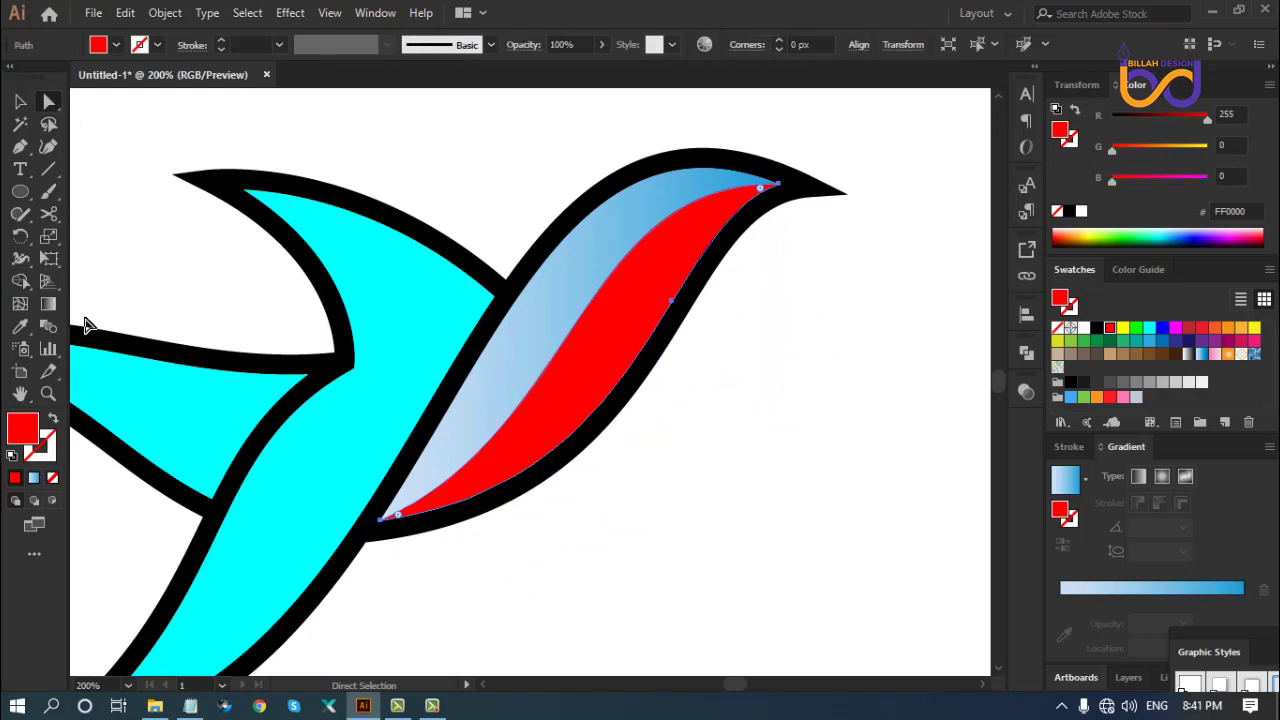
click(24, 325)
click(523, 354)
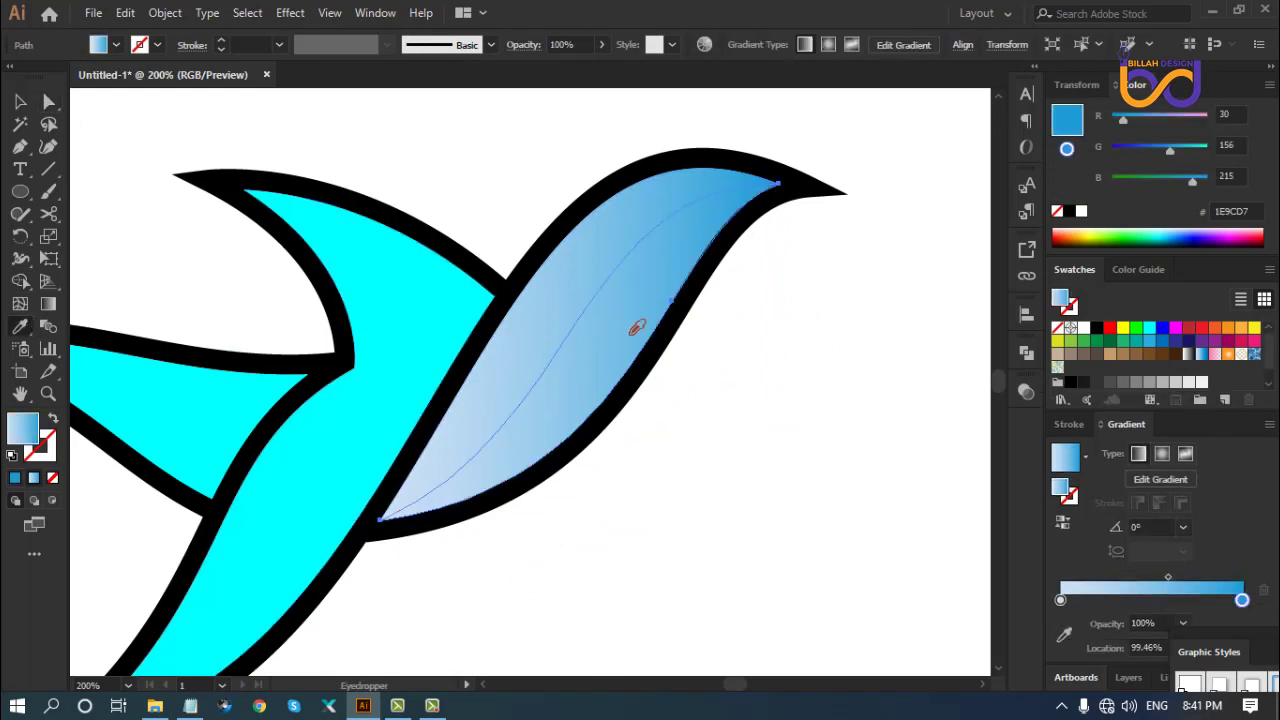
click(1063, 522)
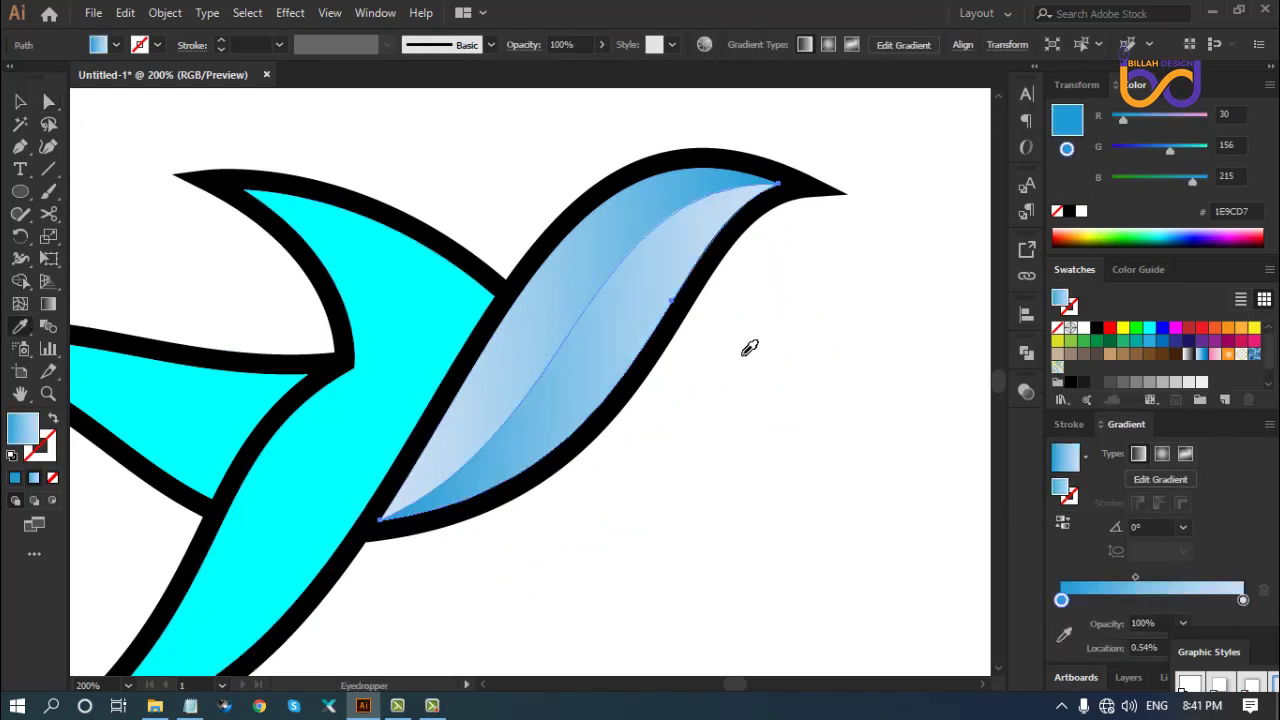
Draw a straight Pen path from the tip of the lower cyan wing up to the wing's edge beside the body
click(20, 101)
click(142, 236)
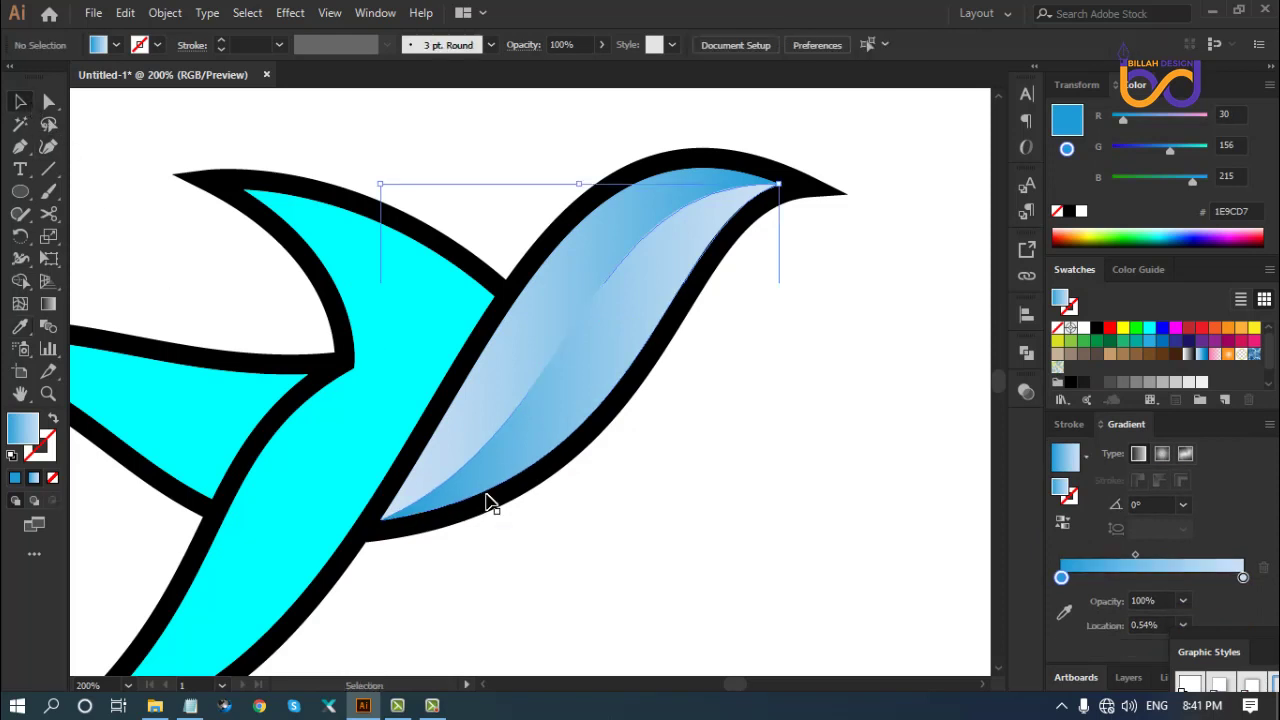
key(space)
drag(592, 549, 658, 506)
drag(537, 563, 598, 495)
key(ctrl+minus)
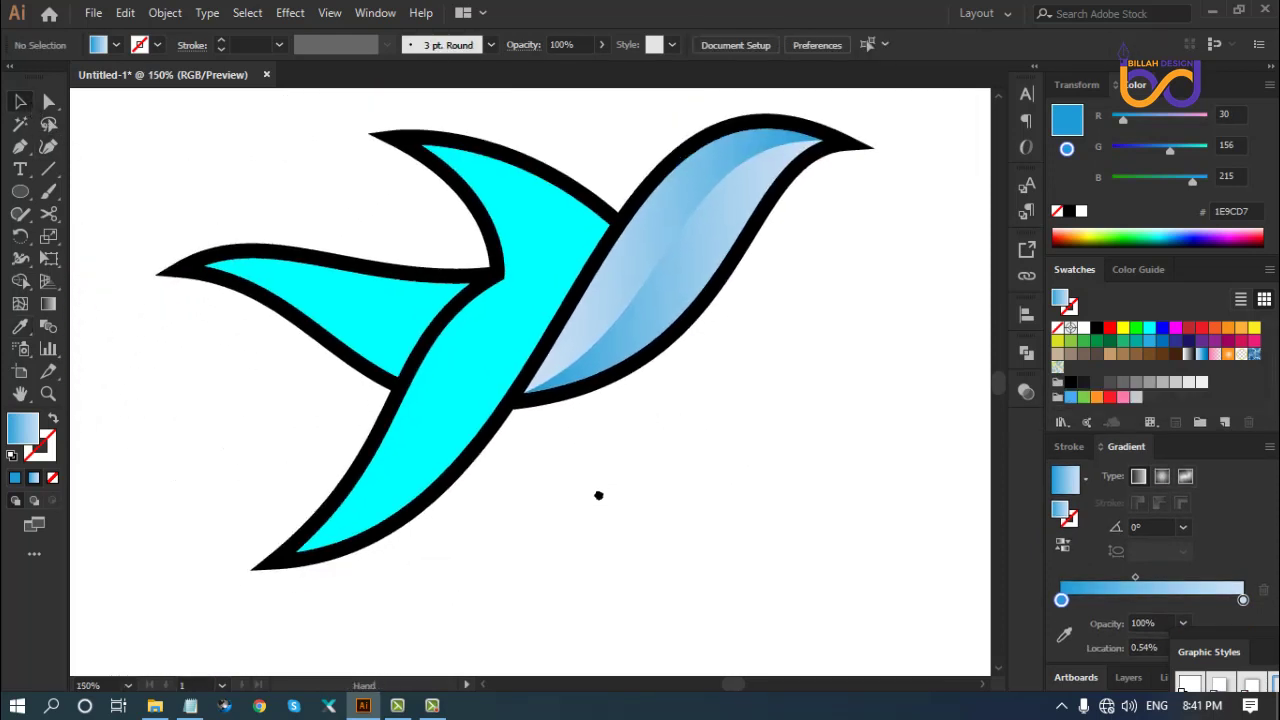
click(21, 150)
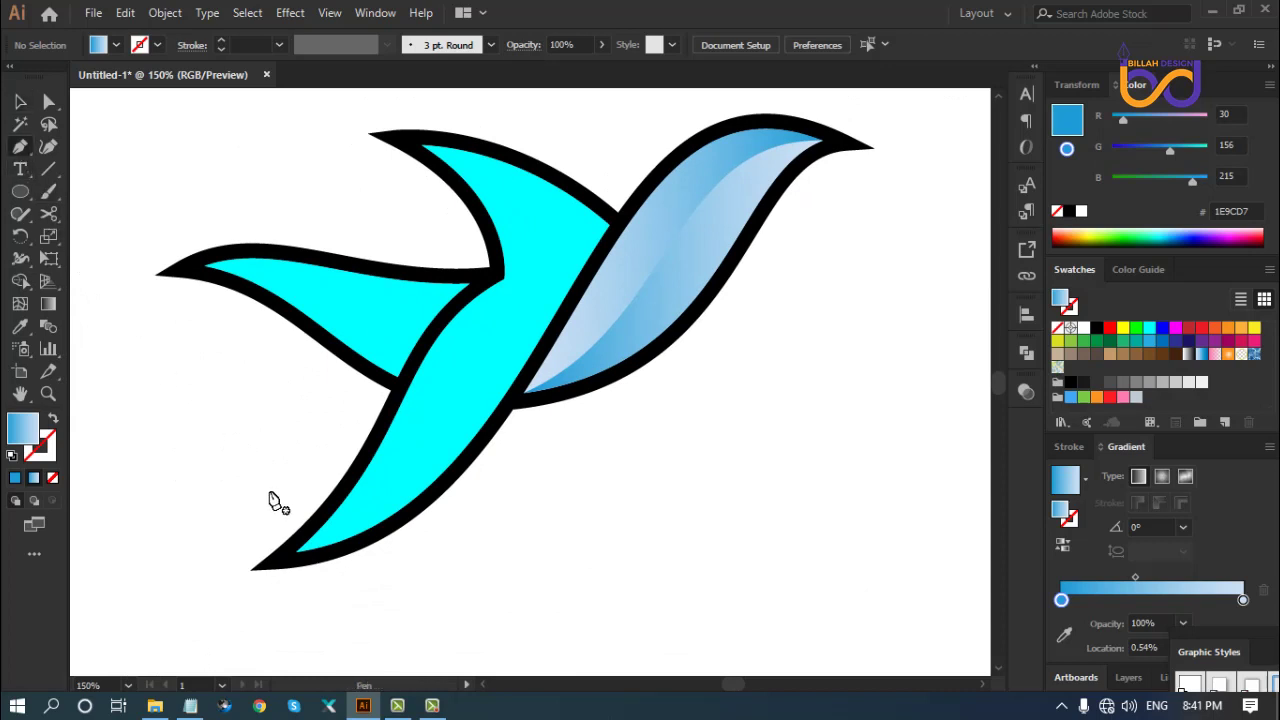
click(296, 552)
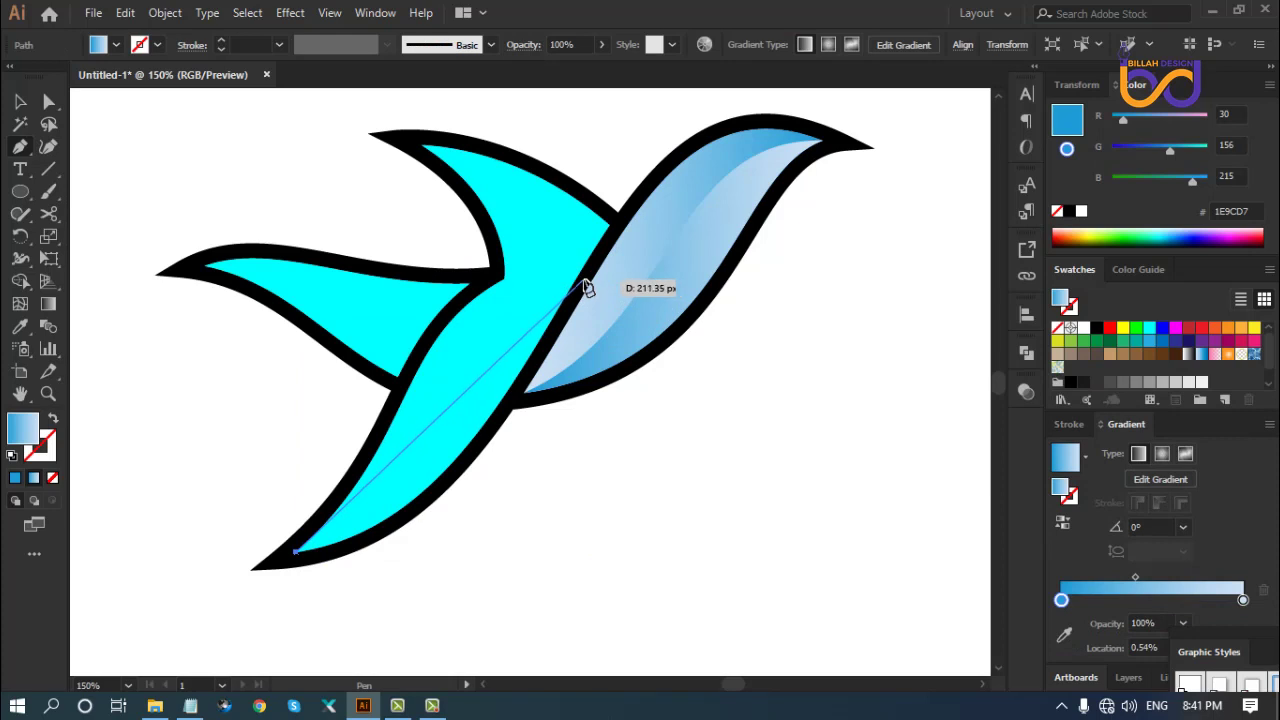
drag(584, 281, 70, 414)
Give the new path a red stroke and no fill
click(54, 419)
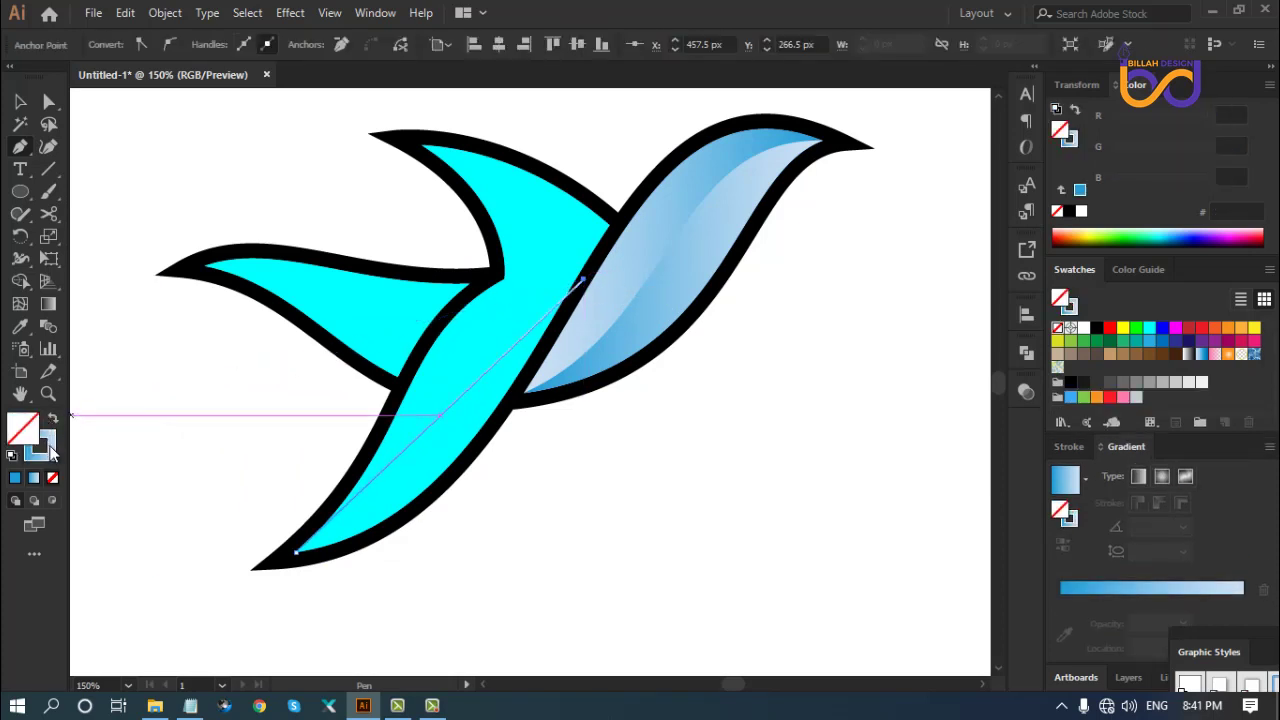
click(48, 445)
click(1109, 329)
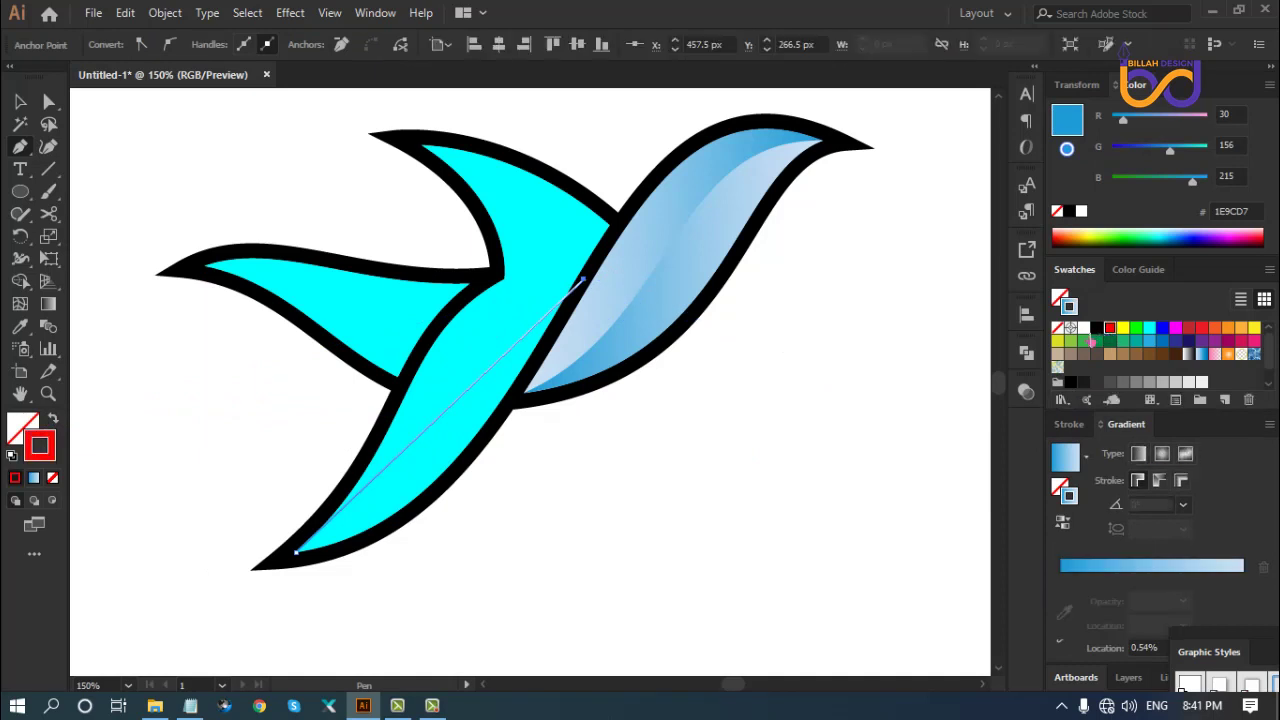
Bend the red path into a smooth S-curve running along the middle of the lower cyan wing
drag(433, 424, 442, 443)
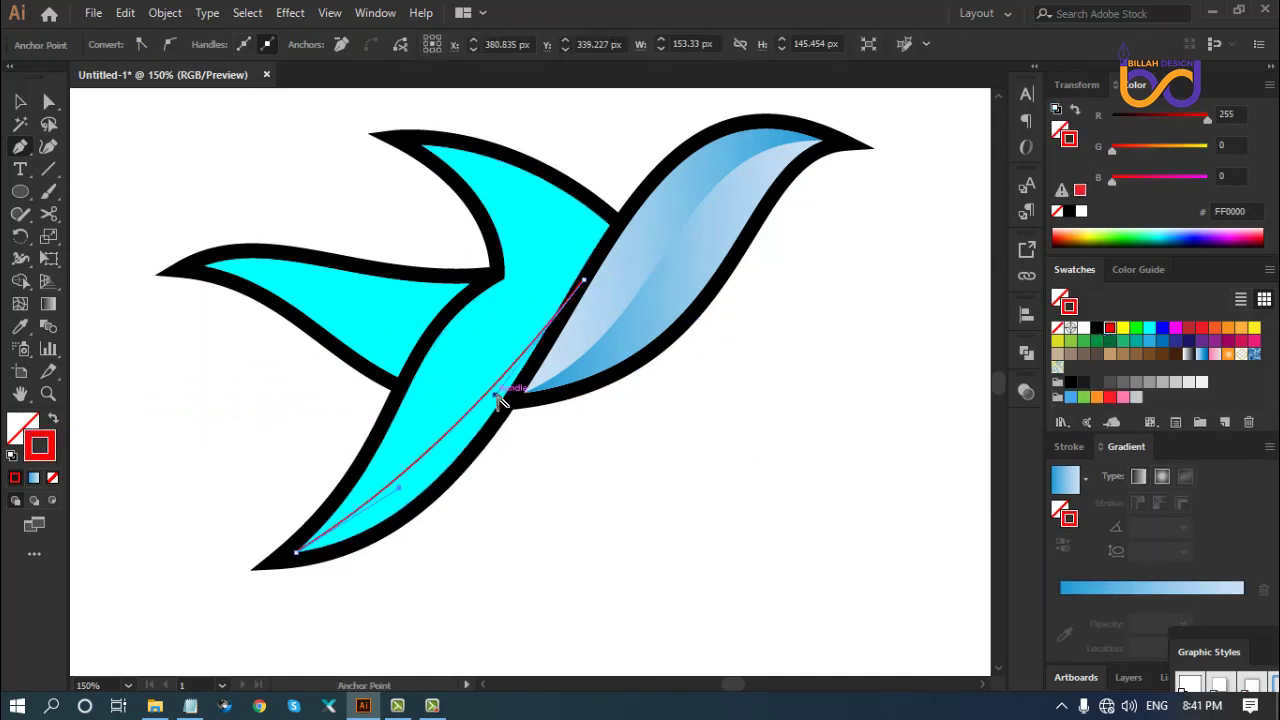
drag(497, 399, 482, 325)
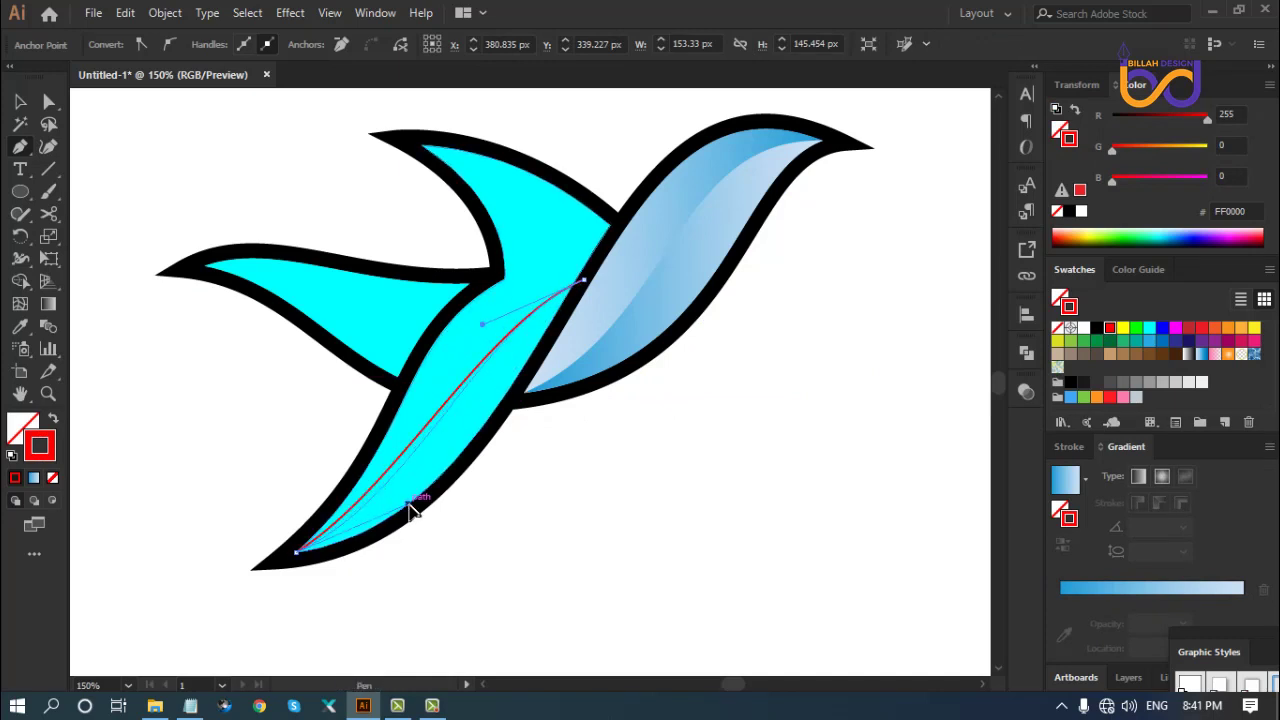
drag(413, 510, 413, 509)
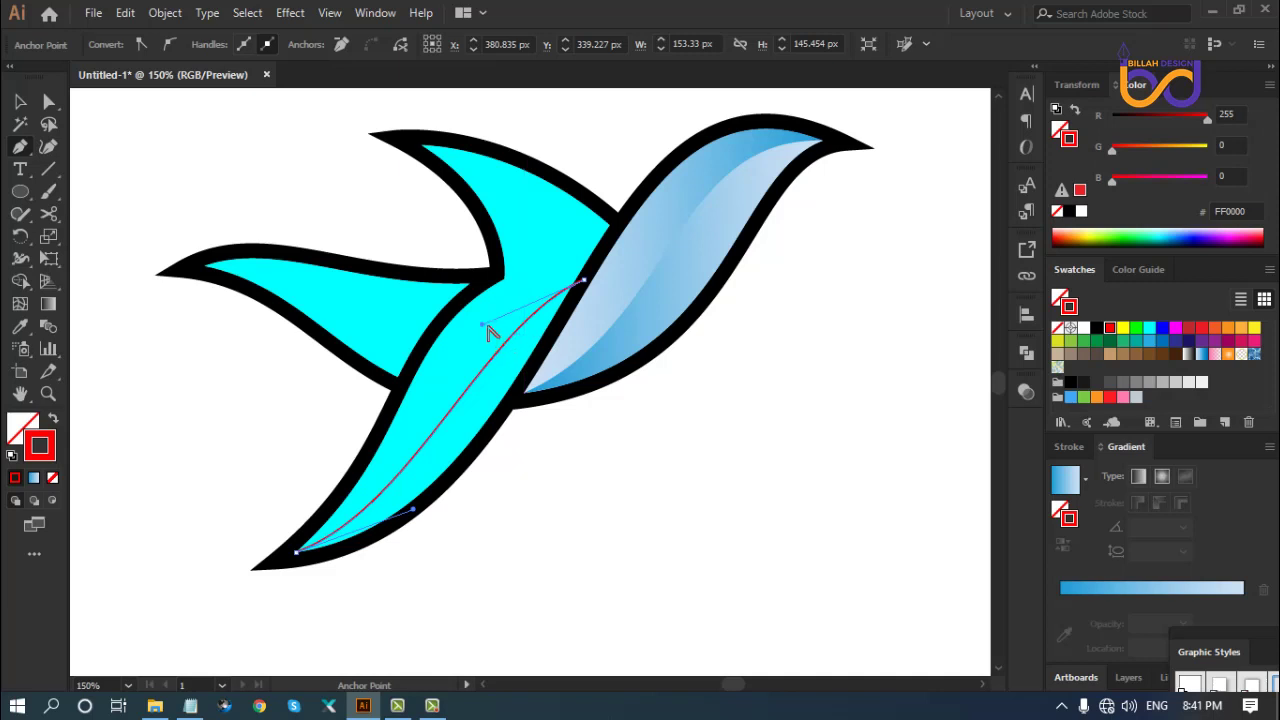
drag(484, 326, 478, 292)
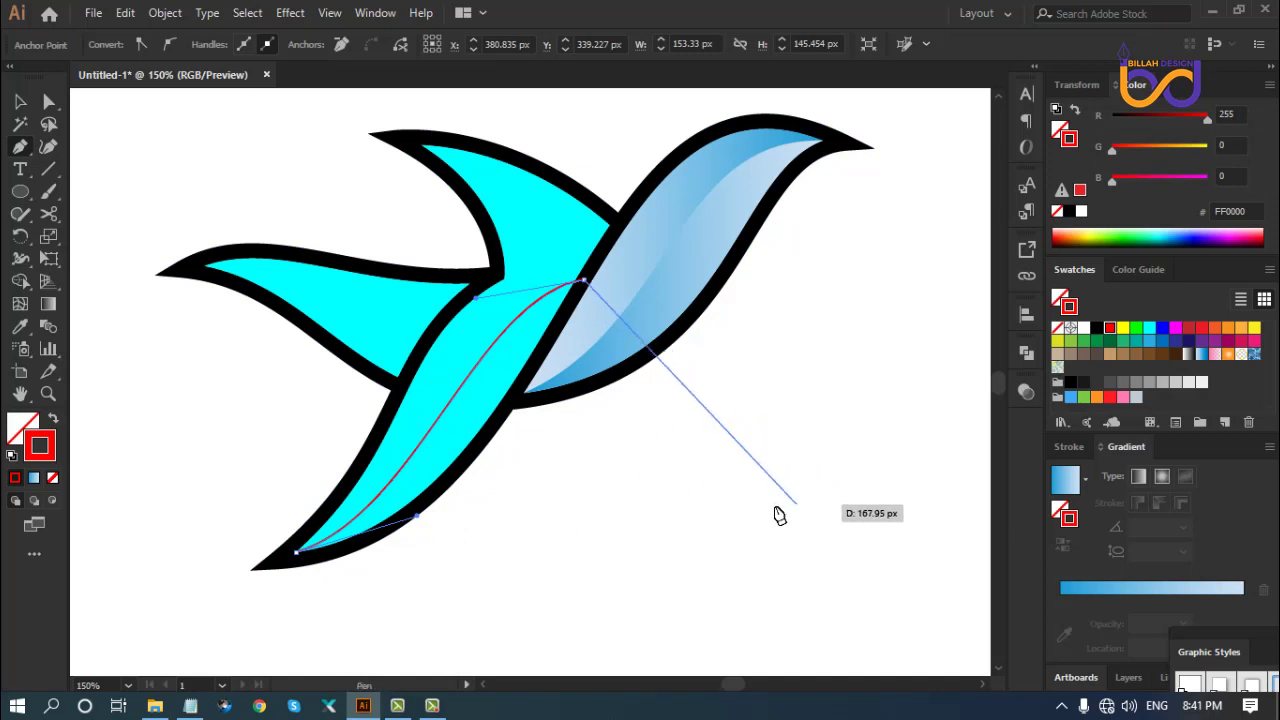
Extend the red curve into a closed shape covering the wing's lower half, and swap its stroke to a red fill
click(585, 540)
click(285, 615)
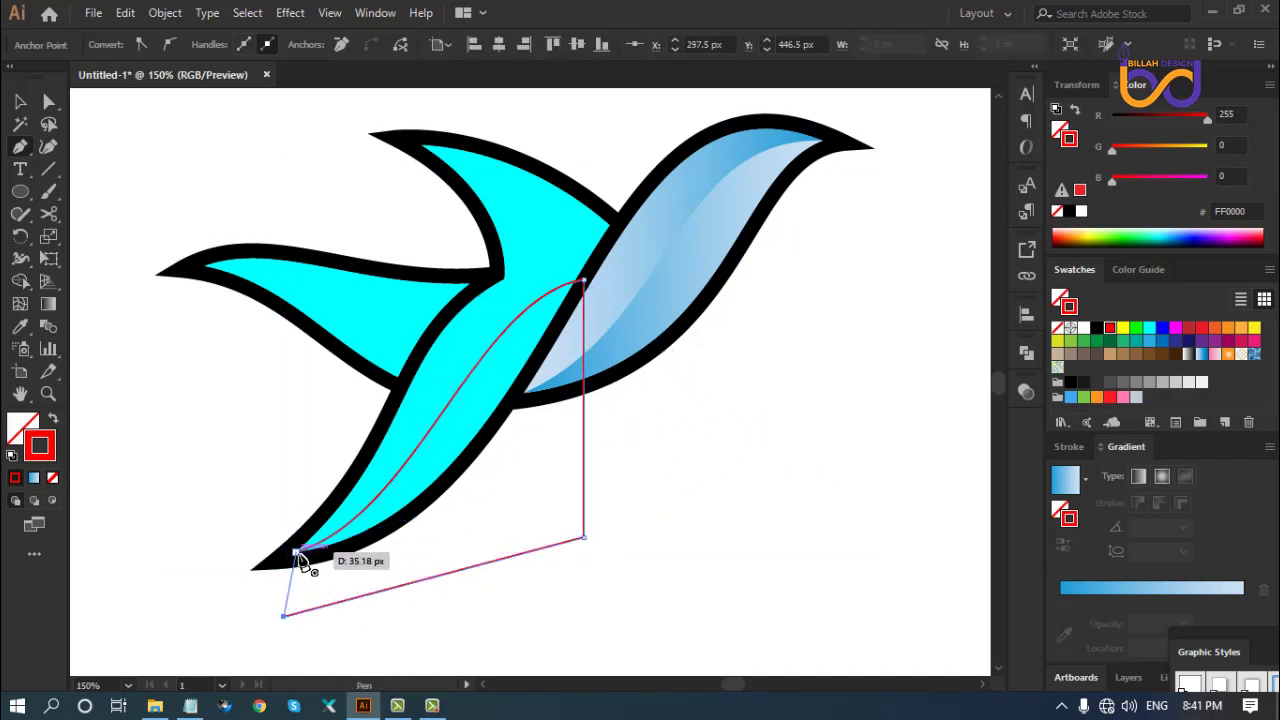
click(297, 553)
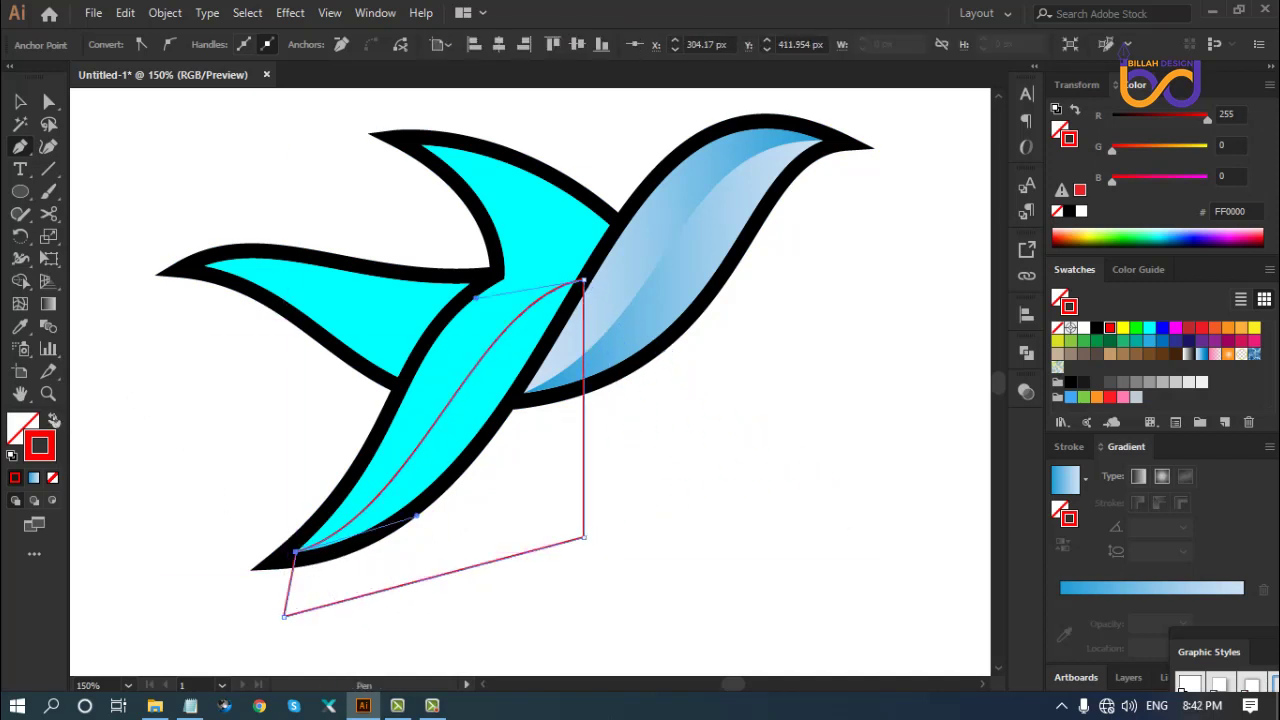
click(52, 420)
Trim away the part of the red shape outside the cyan wing with Shape Builder
key(ctrl)
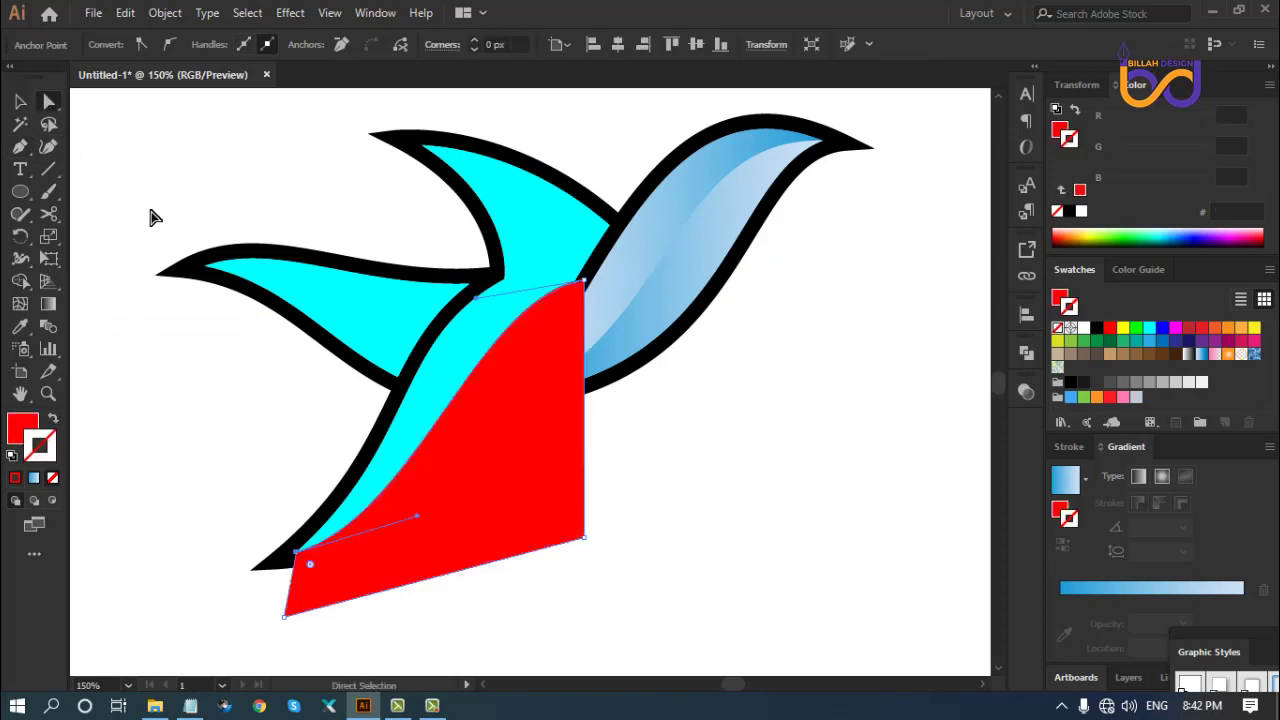
ctrl+click(447, 372)
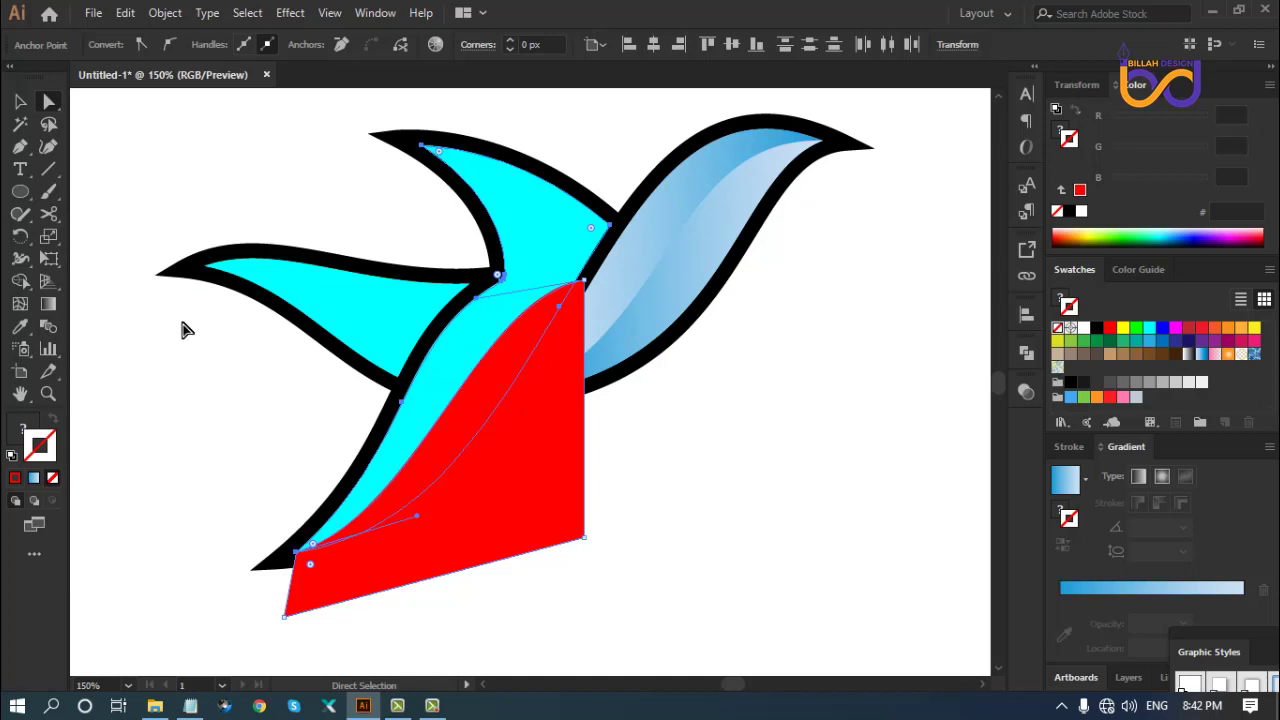
click(25, 283)
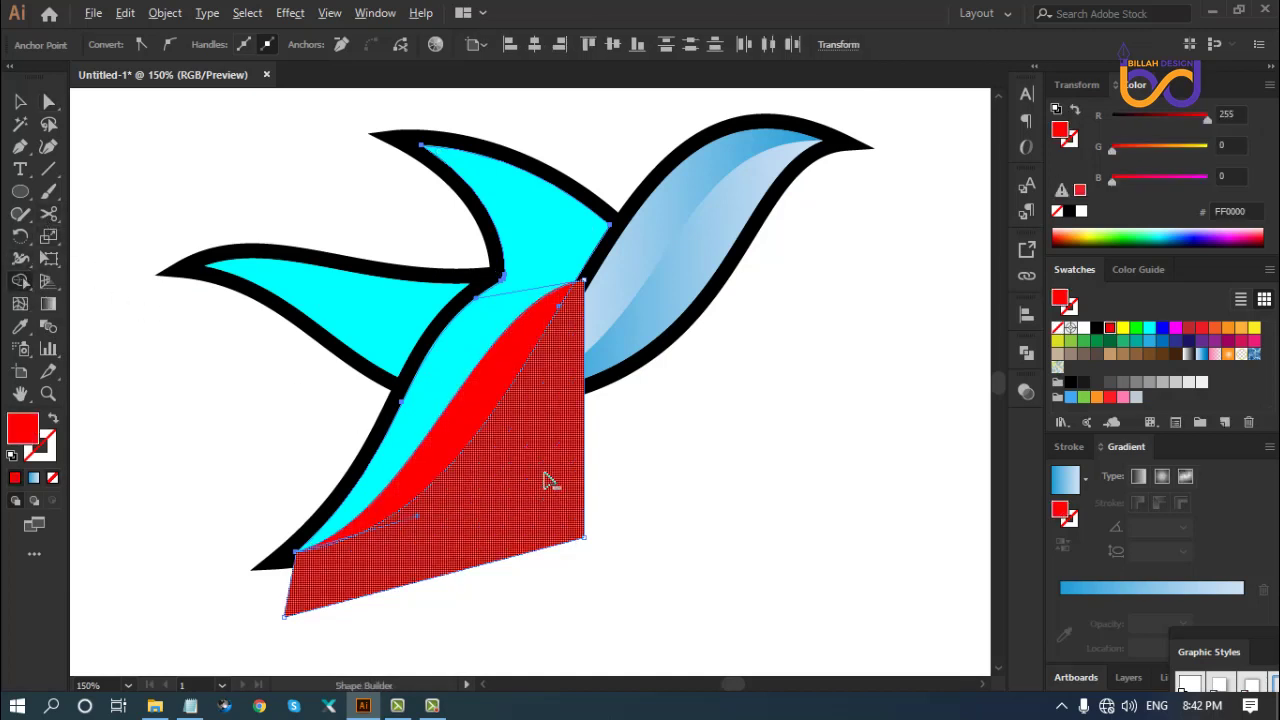
alt+click(545, 476)
Apply the wing's cyan fill to the red strip with the Eyedropper
click(48, 101)
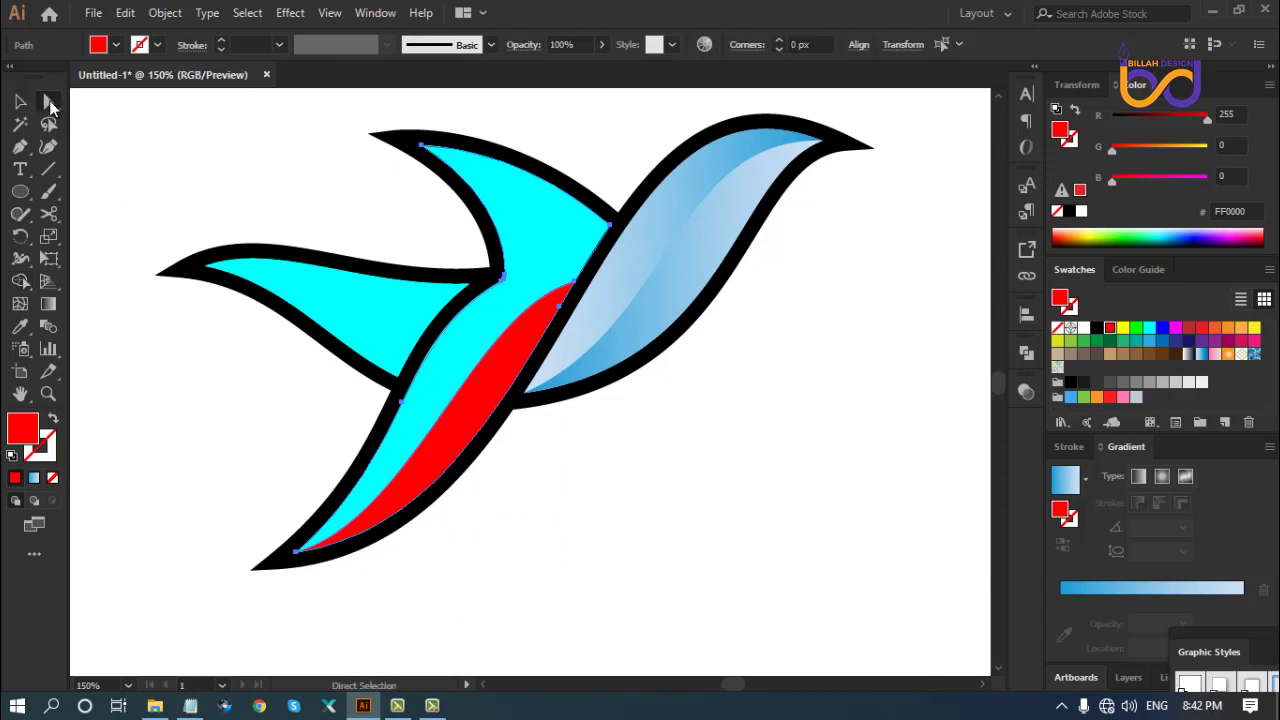
click(374, 410)
click(437, 429)
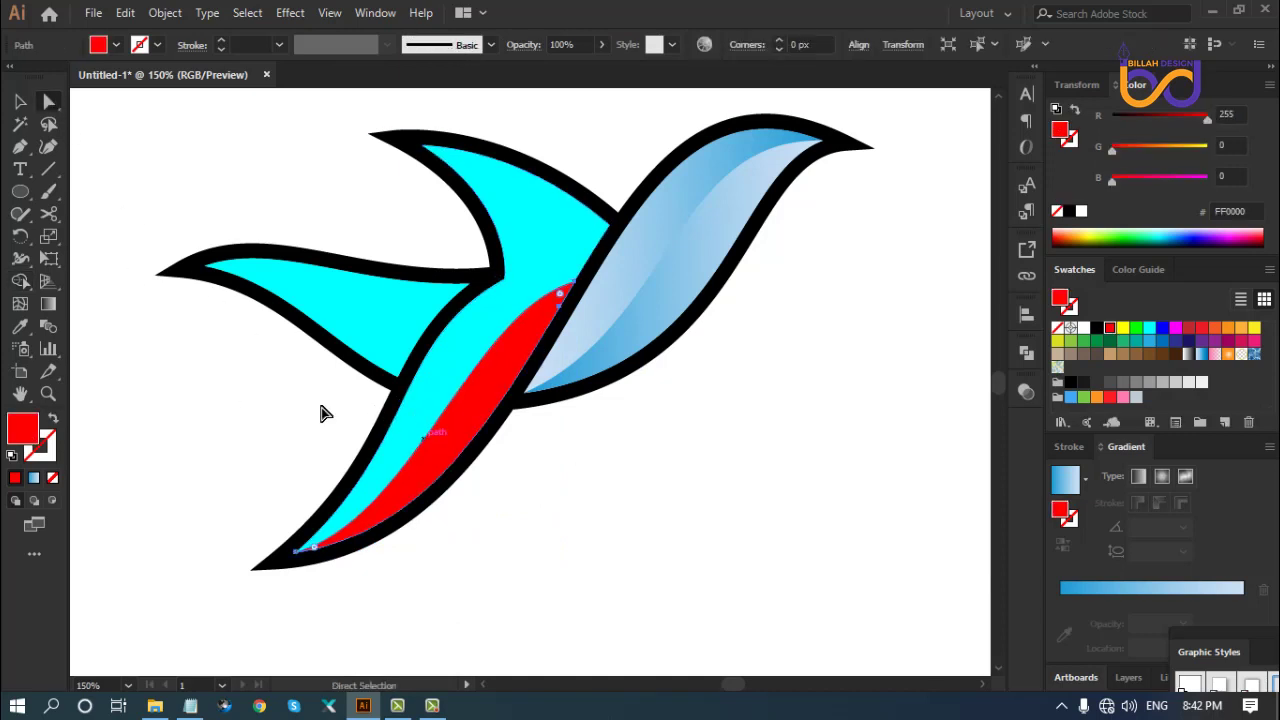
click(22, 326)
click(425, 415)
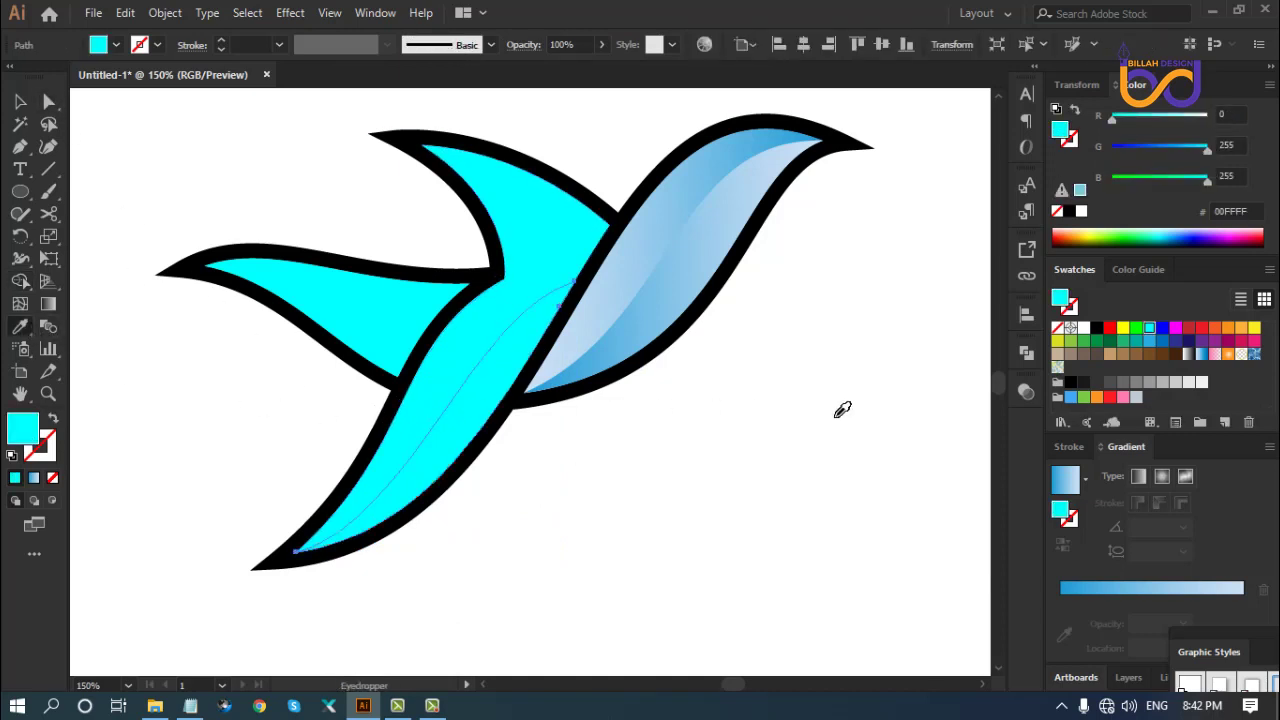
key(a)
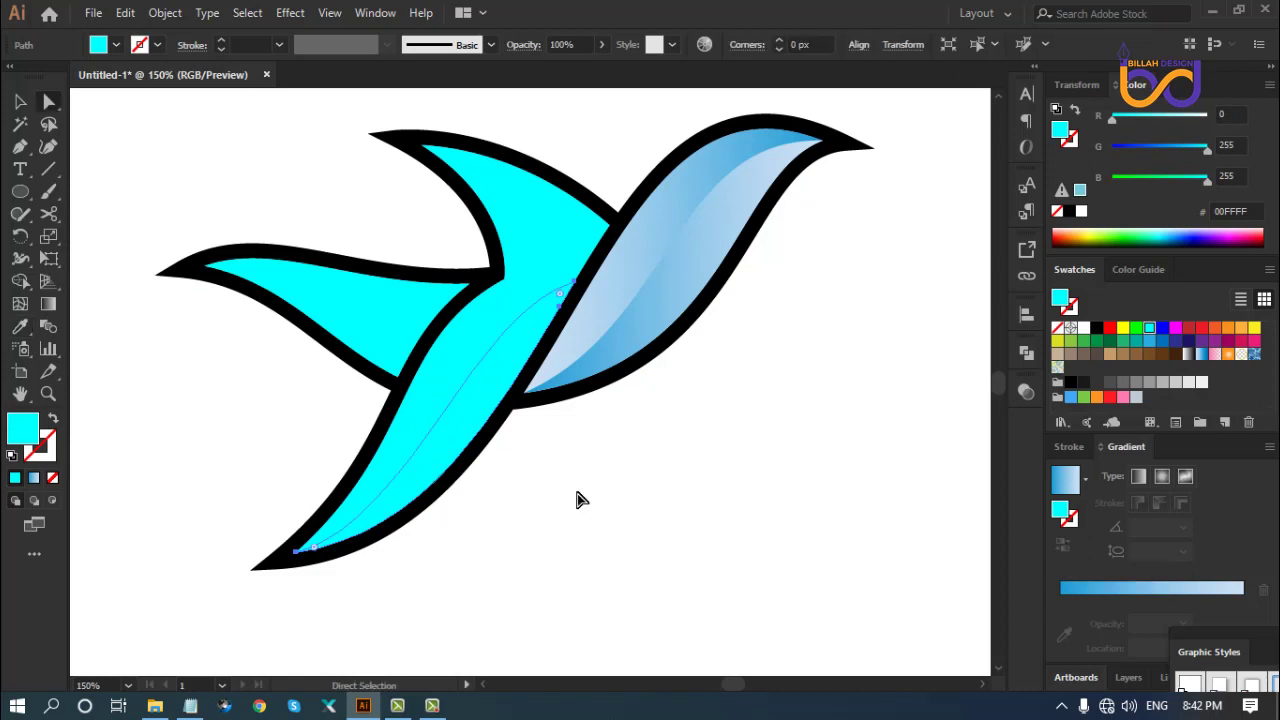
click(560, 470)
Apply the body's blue gradient to the large cyan wing shape above the strip with the Eyedropper
click(463, 348)
click(576, 482)
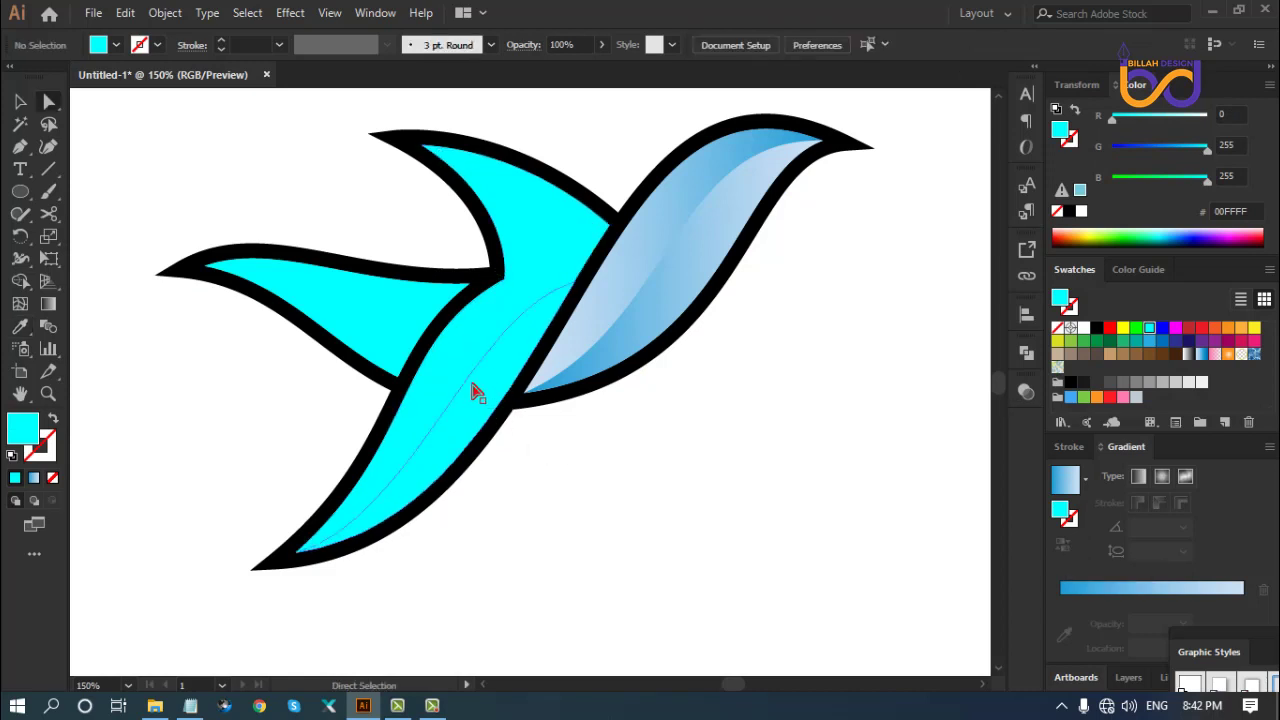
click(449, 359)
click(20, 332)
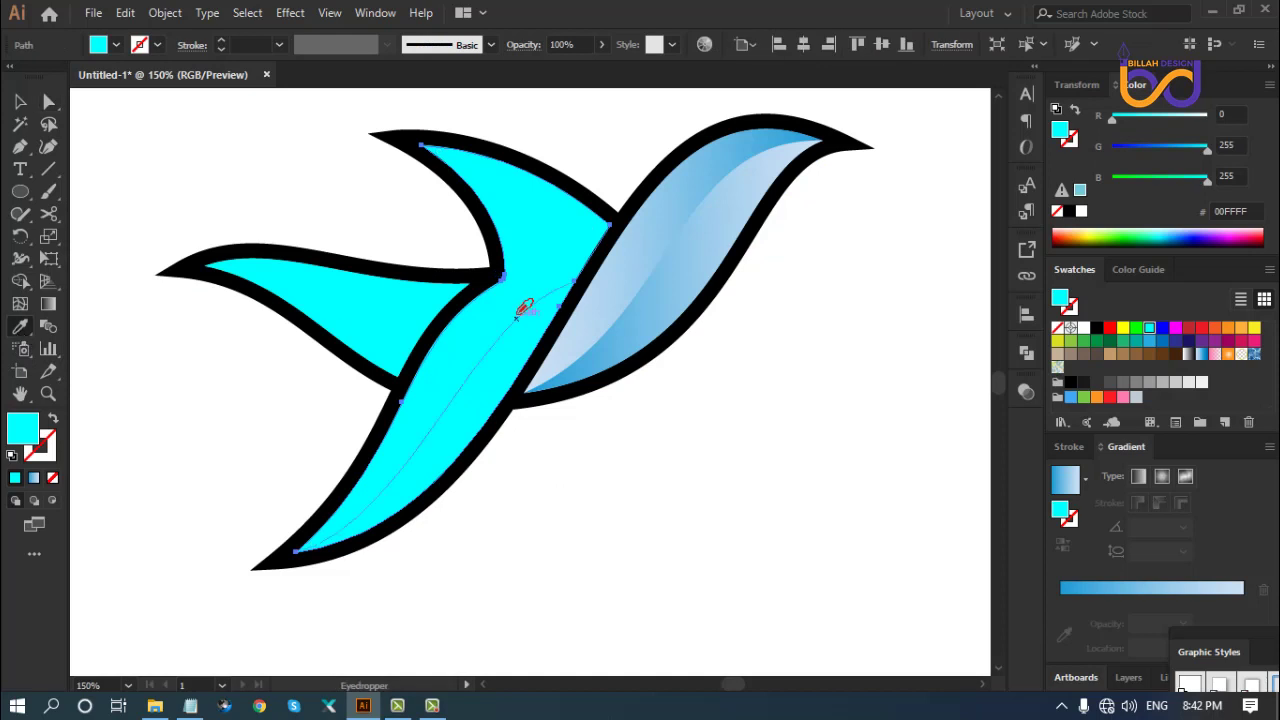
click(588, 304)
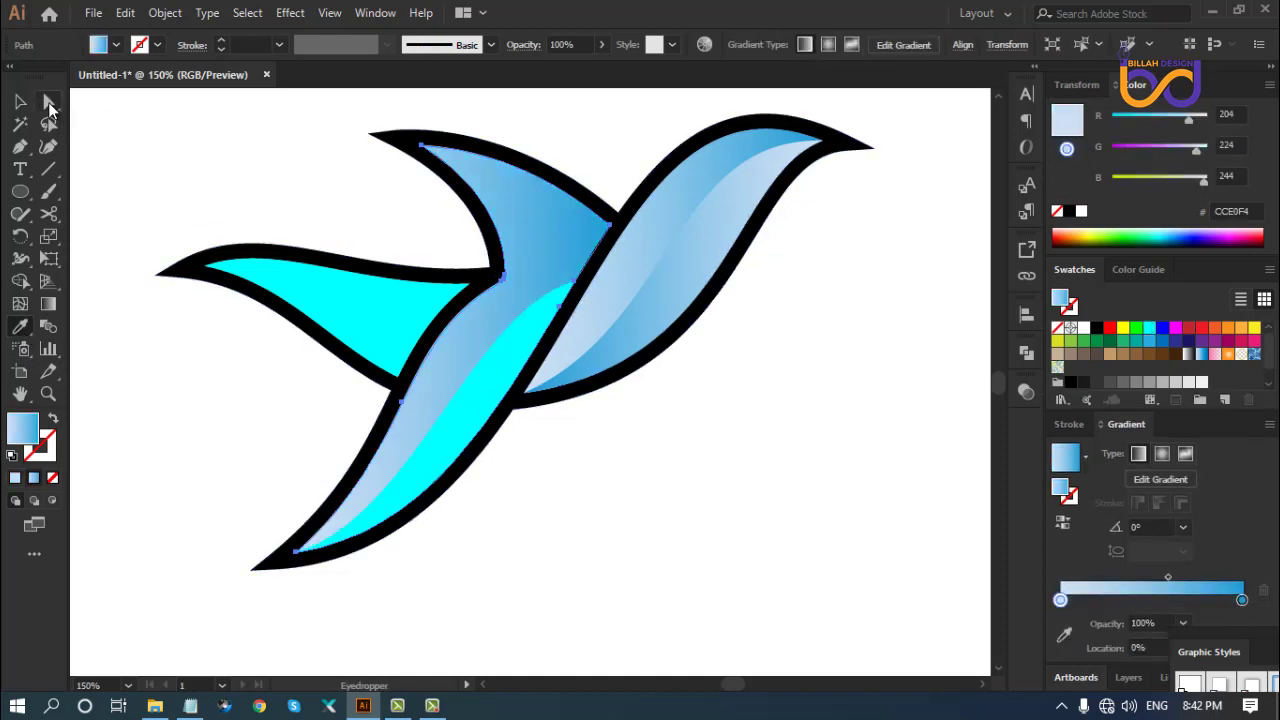
Apply the wing's blue gradient to the cyan lower strip with the Eyedropper and reverse the gradient direction
click(49, 104)
click(271, 238)
click(482, 402)
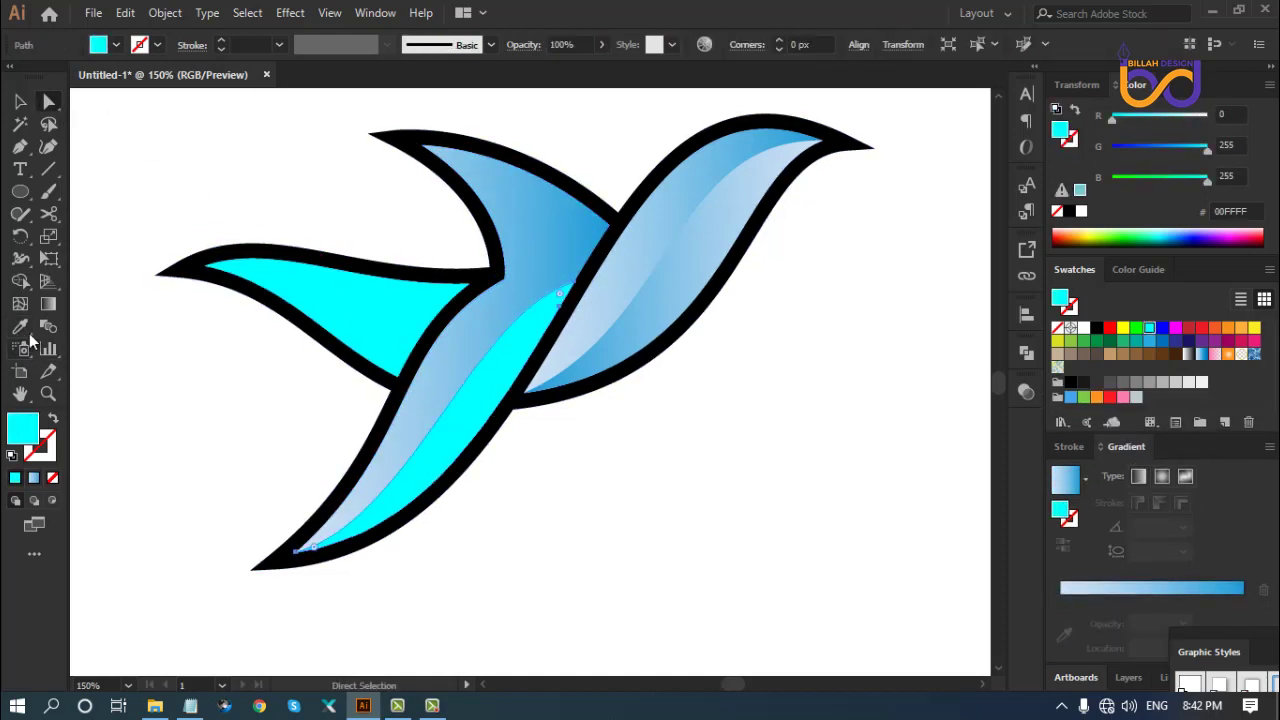
click(20, 326)
click(449, 343)
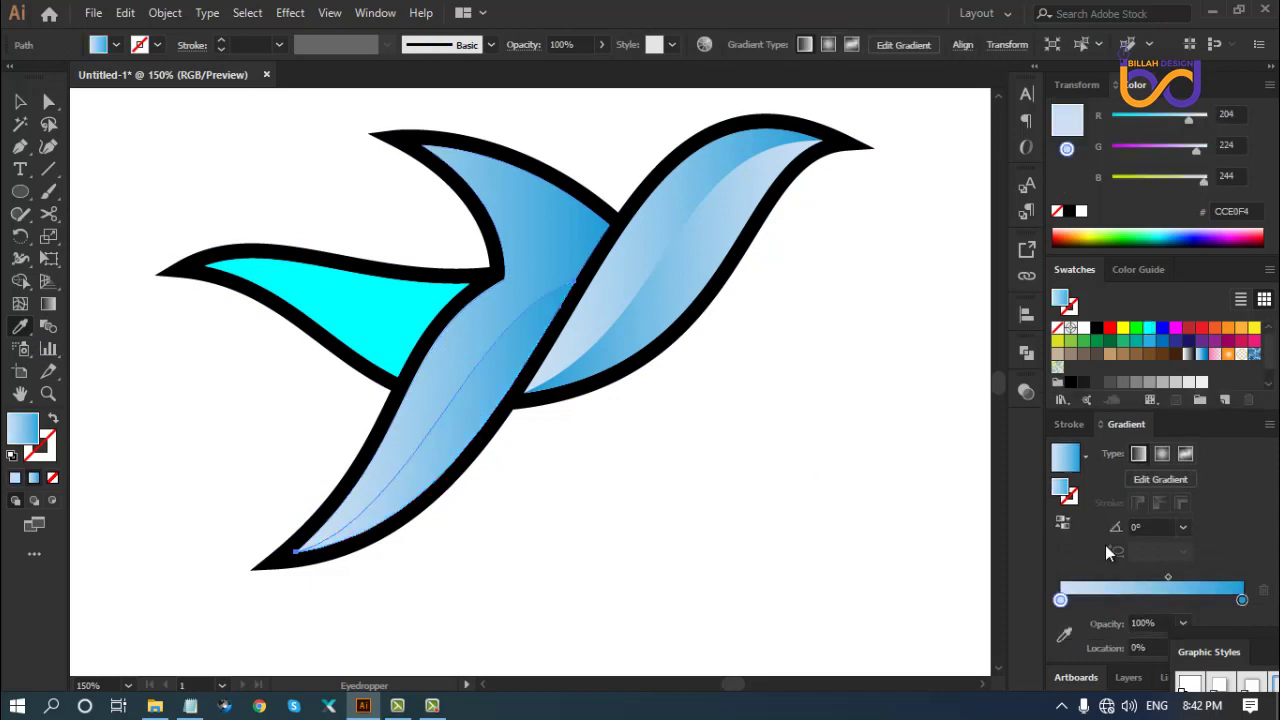
click(1064, 522)
click(50, 103)
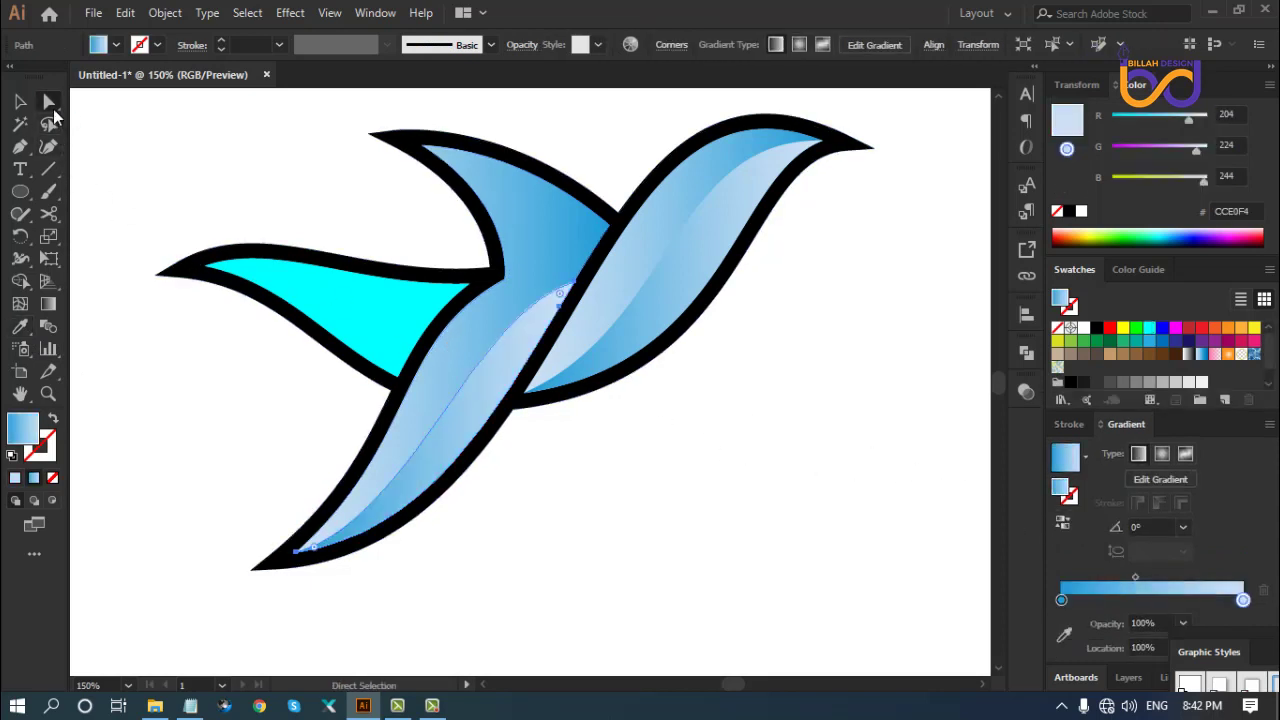
click(766, 429)
Draw a curved Pen path from the upper wing's tip to the upper end of the lower strip beside the body
scroll(757, 466, up, 2)
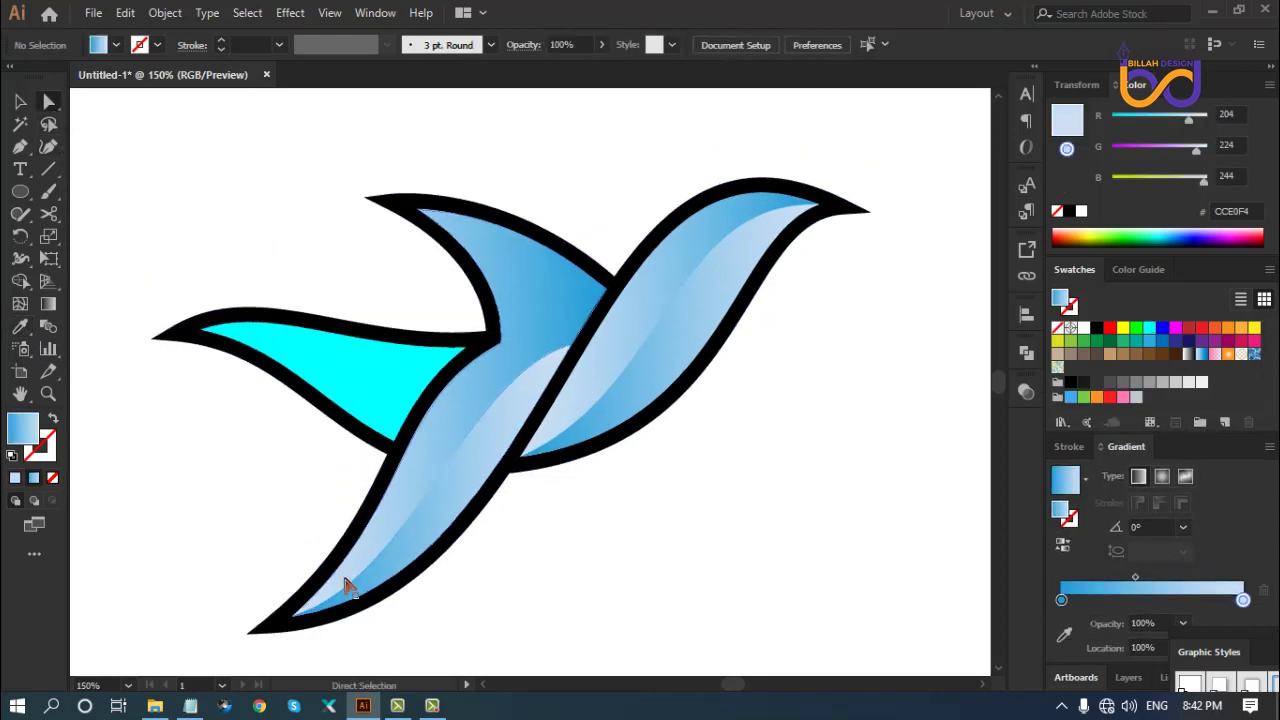
drag(743, 510, 757, 540)
drag(364, 268, 364, 280)
click(22, 147)
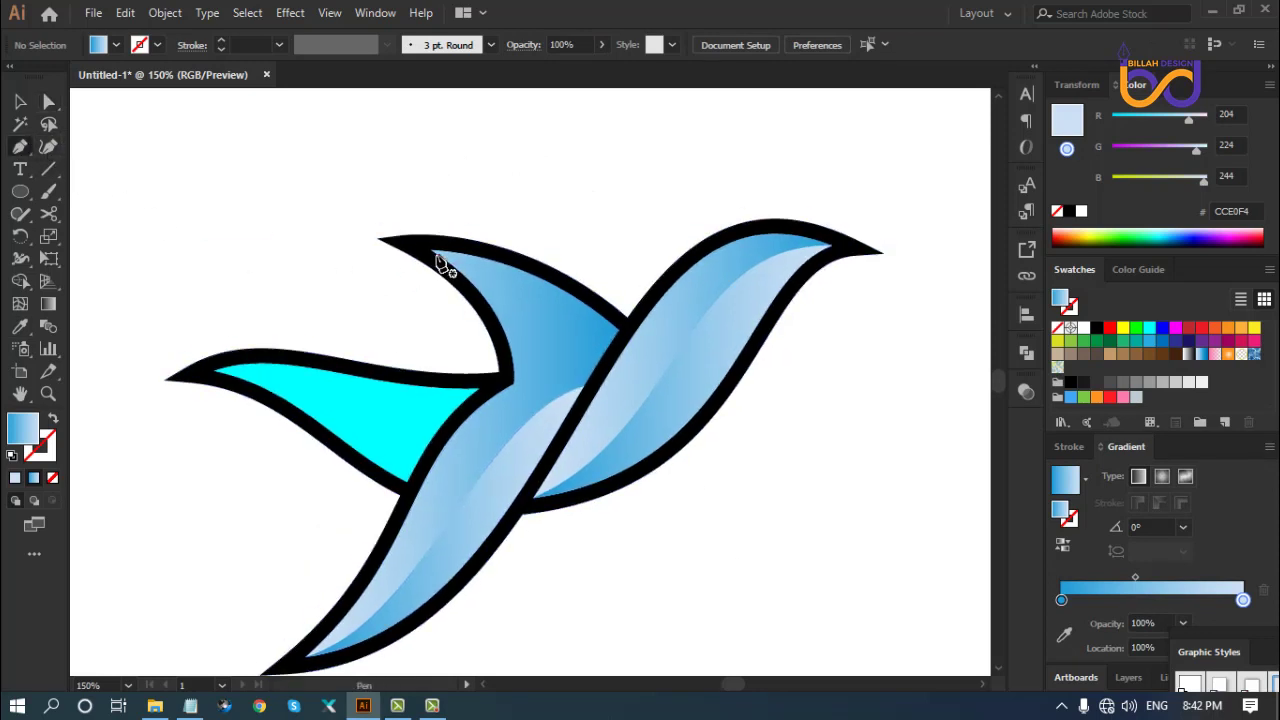
click(430, 249)
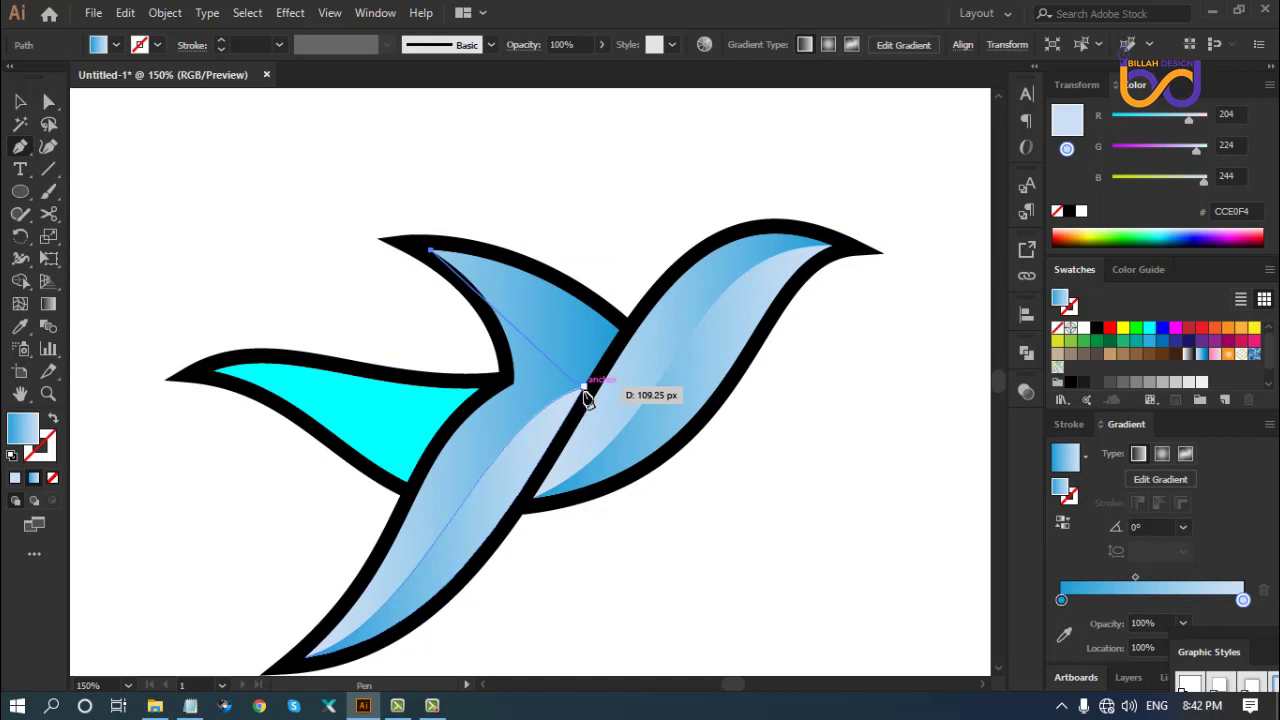
drag(585, 387, 628, 492)
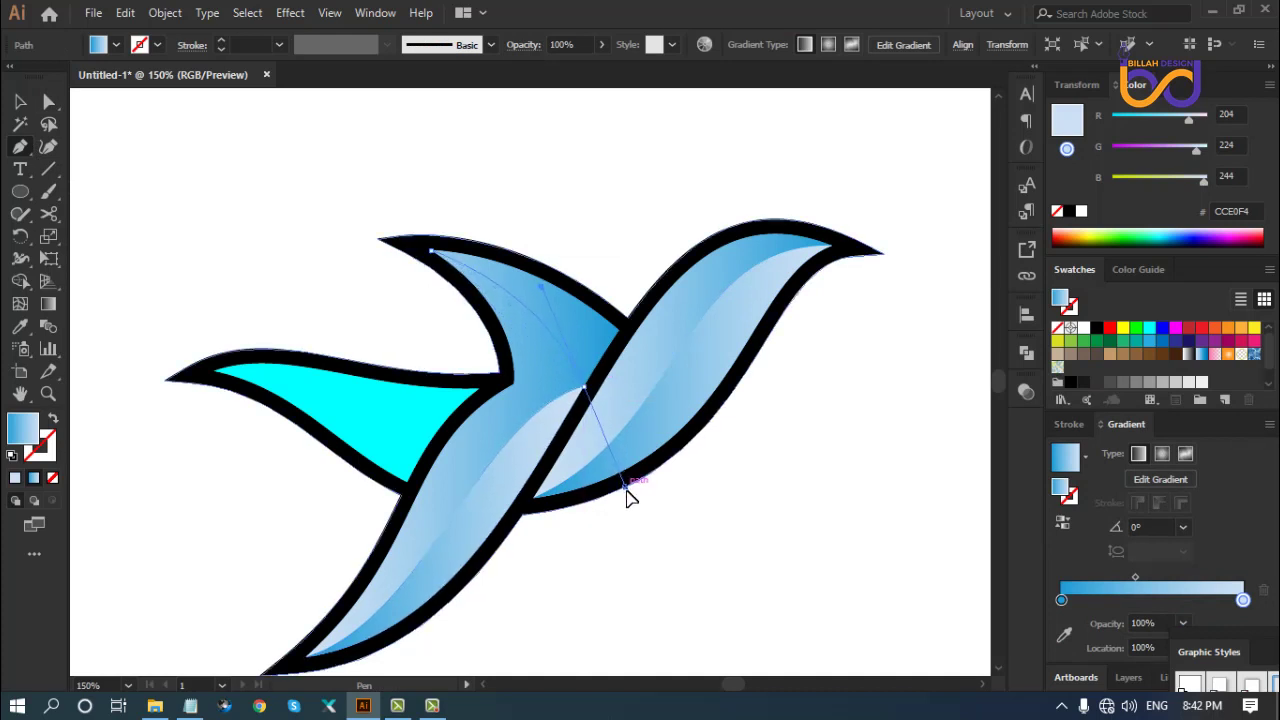
click(585, 387)
Extend the curve into a closed gradient-filled shape covering the upper part of the upper wing
click(652, 372)
click(638, 203)
click(445, 157)
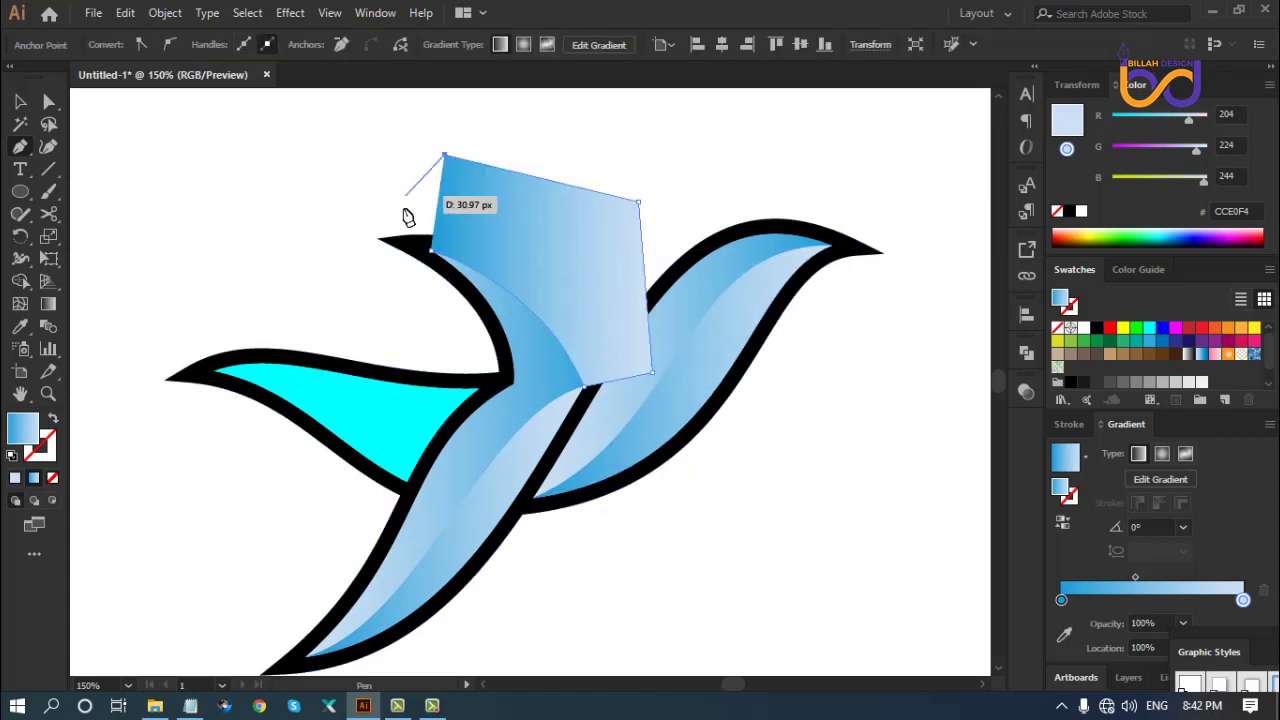
click(431, 248)
key(a)
click(209, 209)
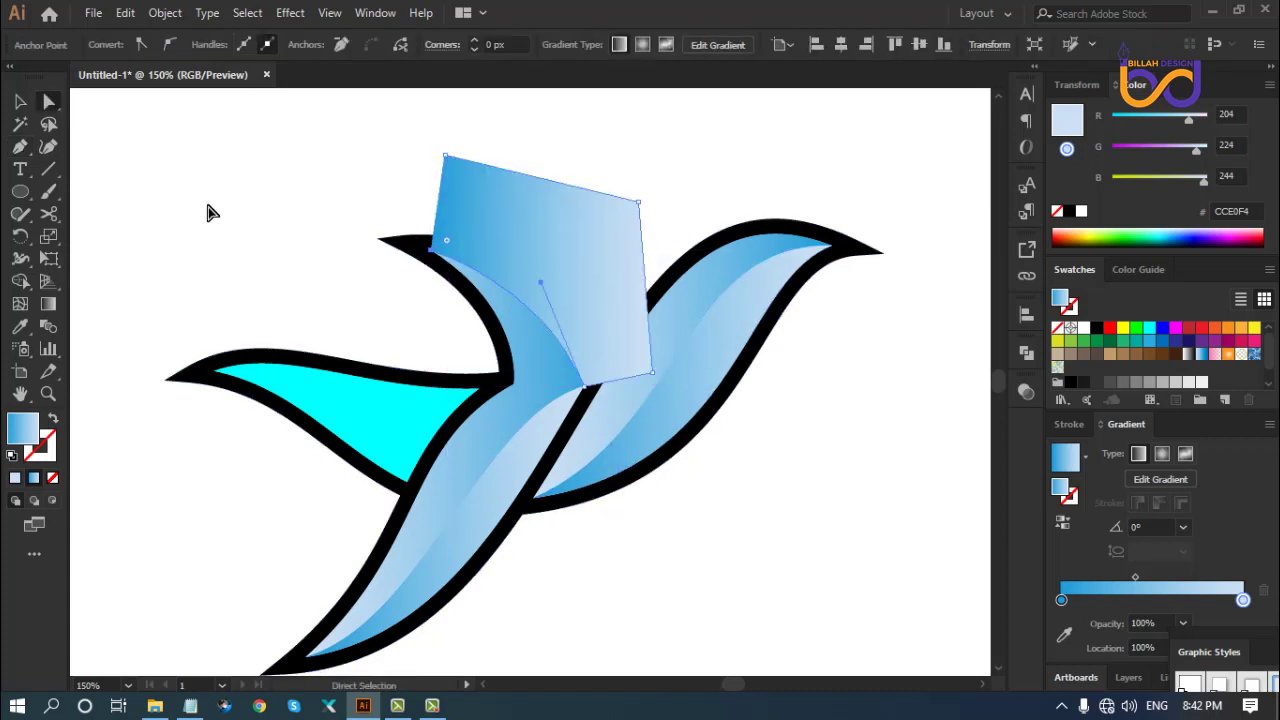
Trim away the part of the new gradient shape outside the upper wing with Shape Builder
click(529, 222)
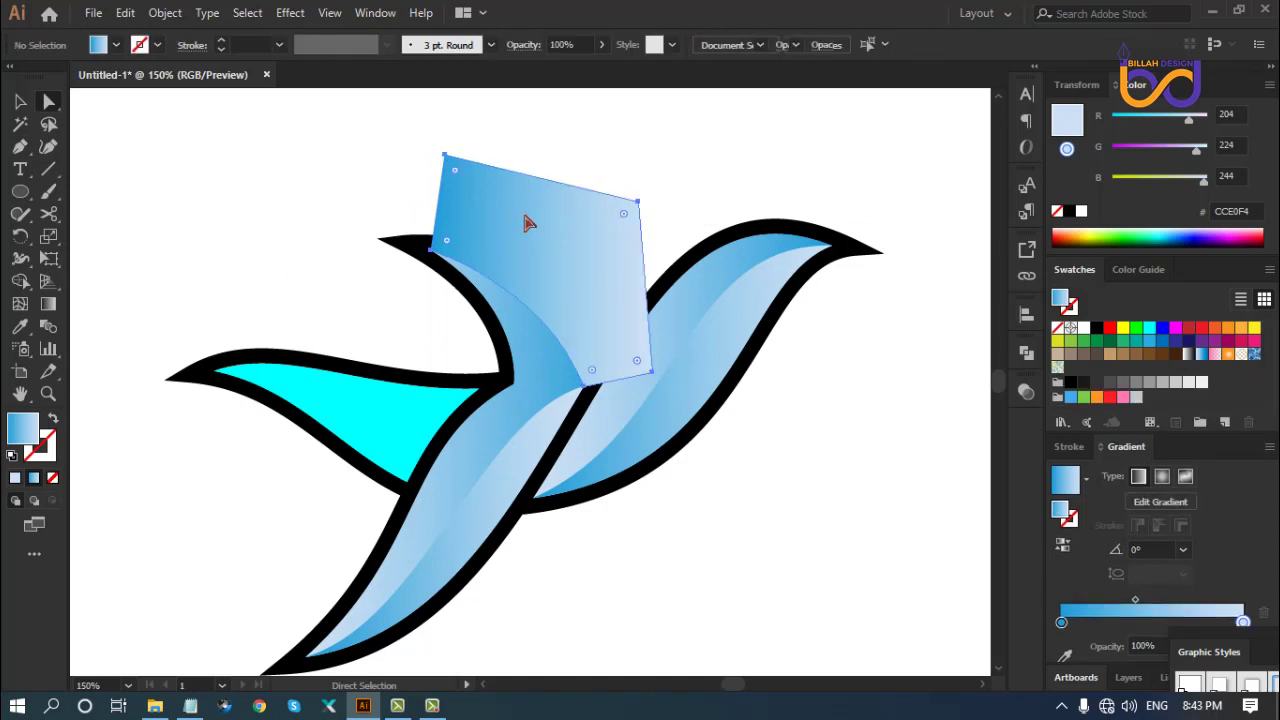
shift+click(538, 345)
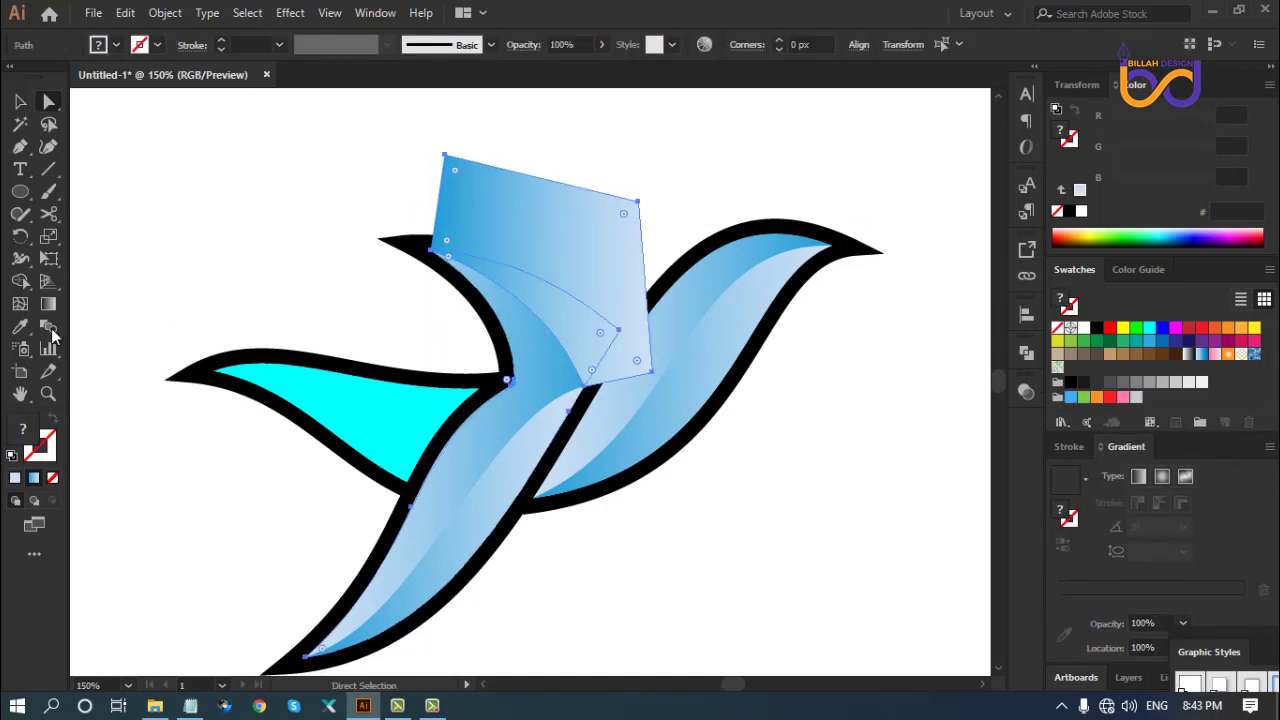
click(20, 281)
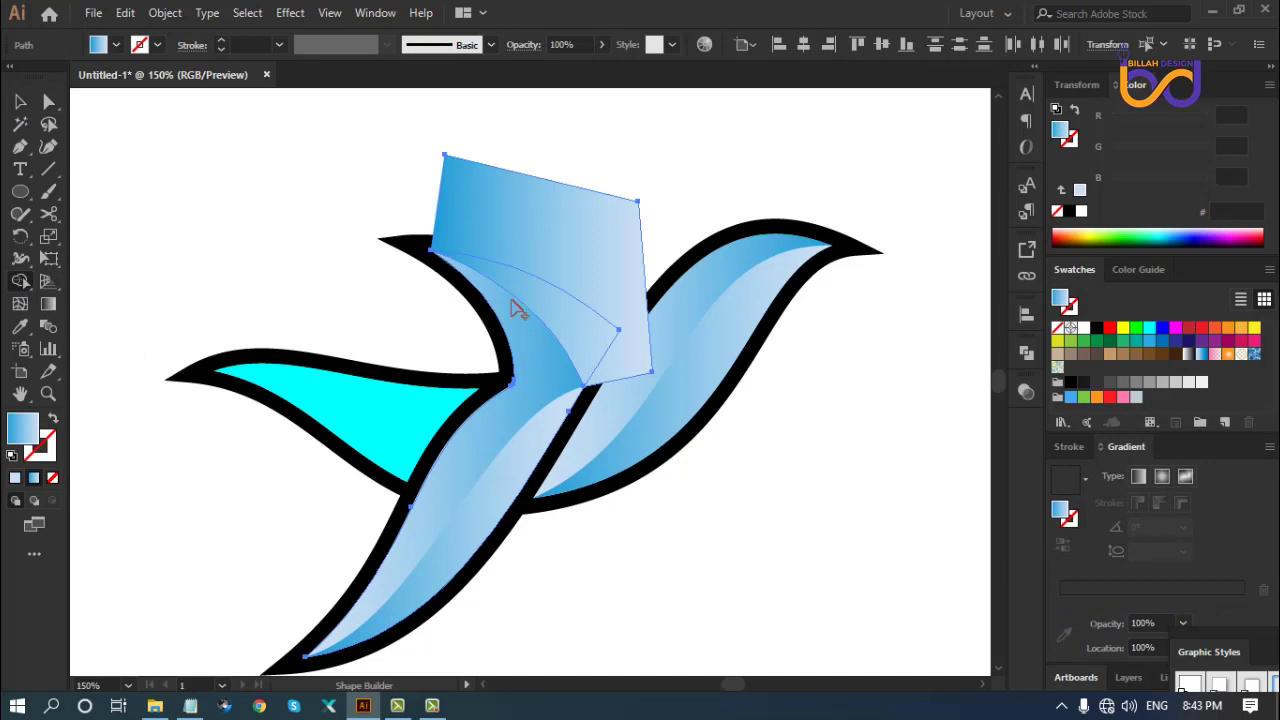
alt+click(546, 234)
click(51, 104)
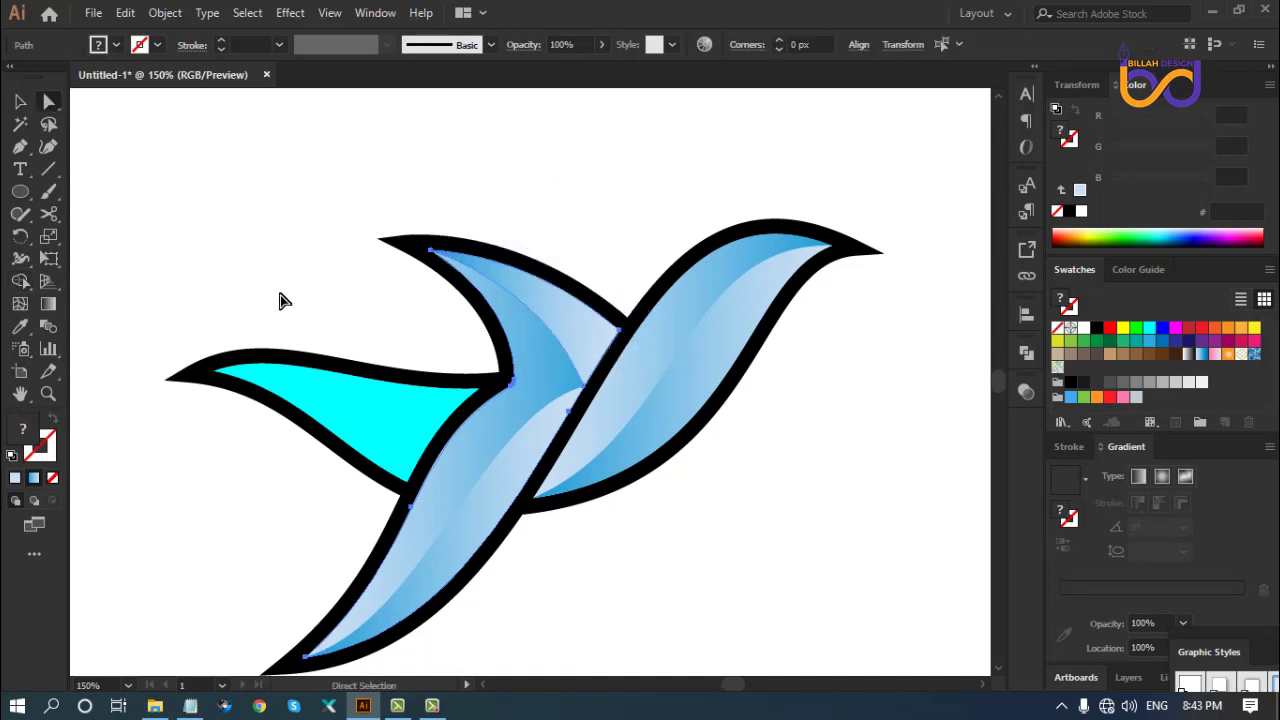
Draw a closed gradient-filled Pen shape from the cyan wing's tip, with a curved upper edge, covering the wing's lower part
click(824, 580)
drag(774, 544, 780, 506)
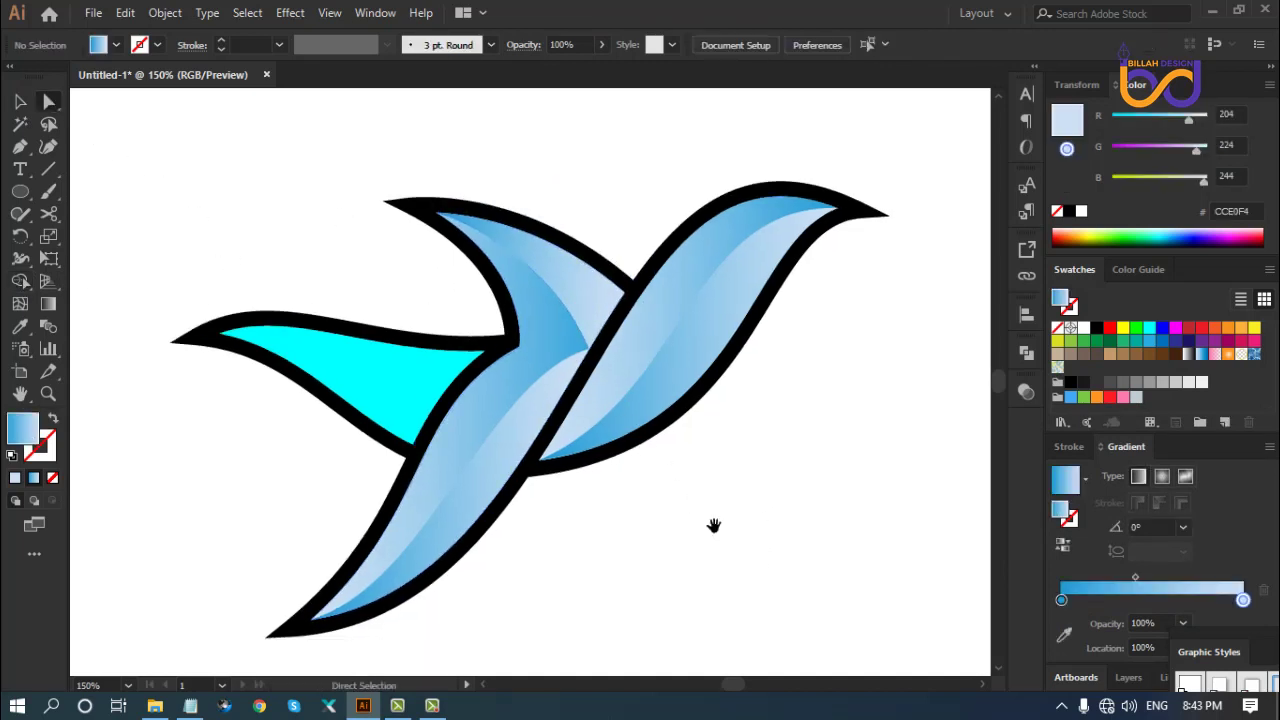
drag(637, 492, 711, 496)
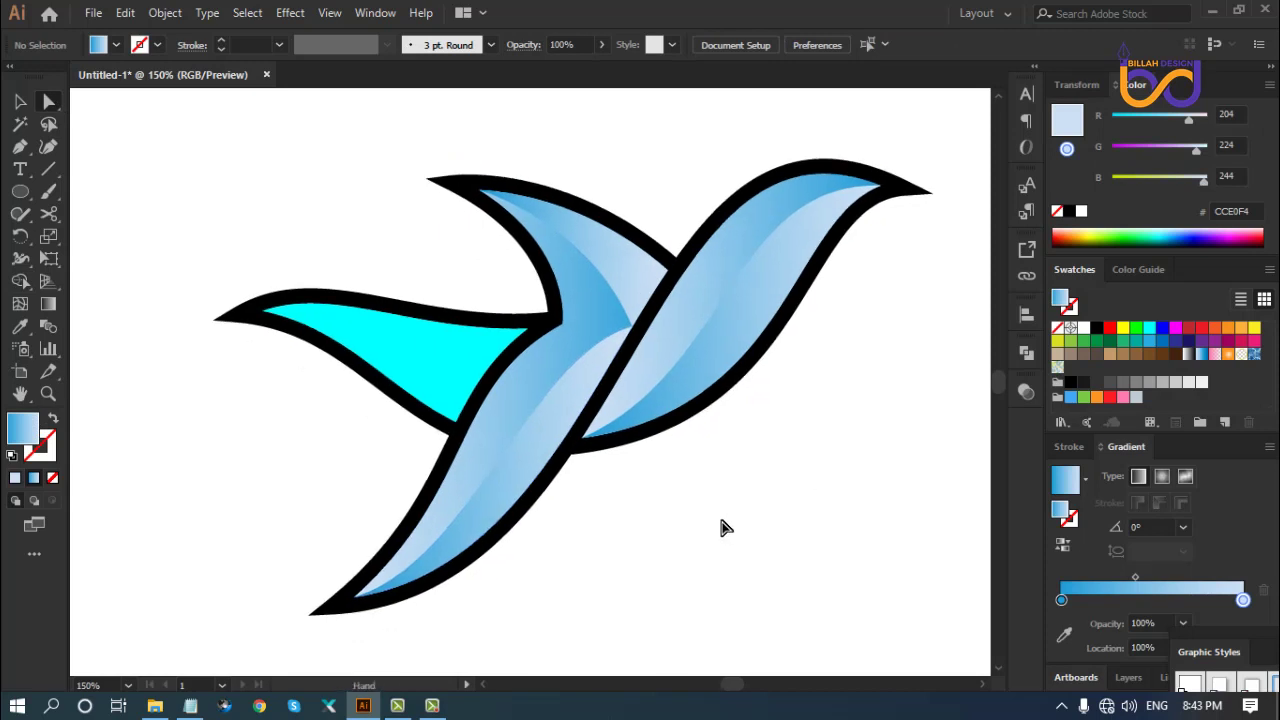
click(21, 148)
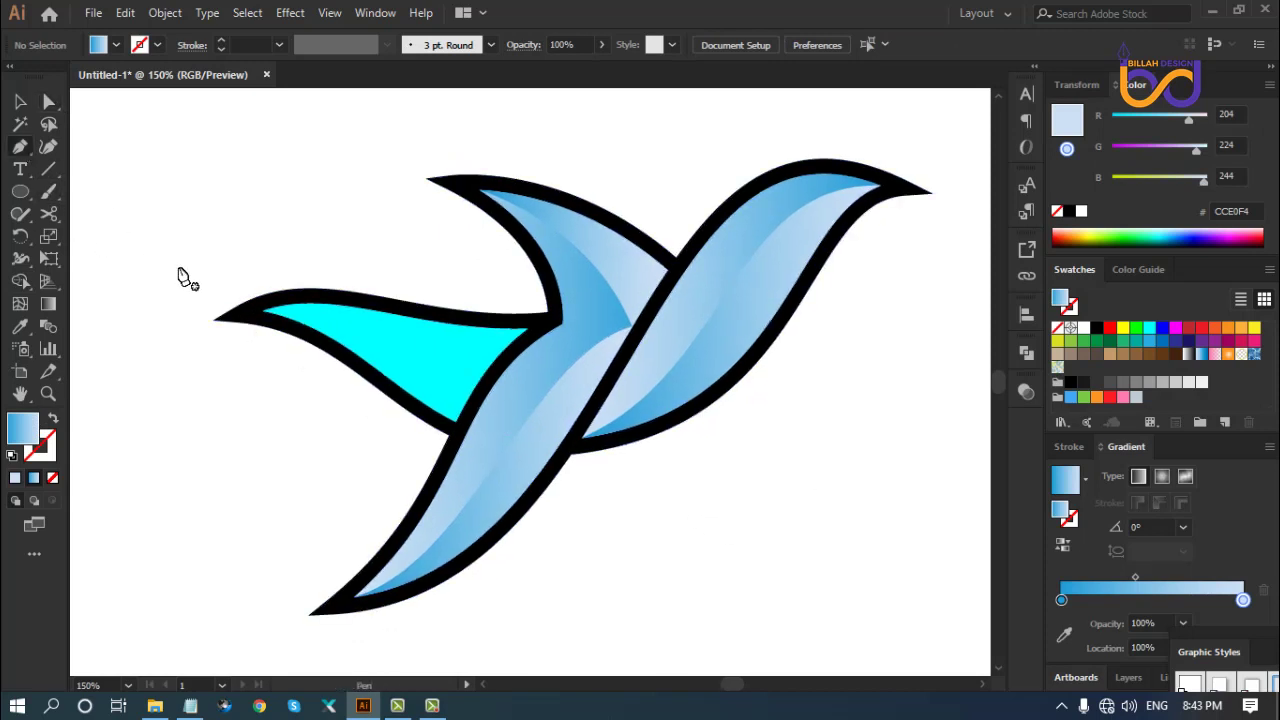
click(262, 311)
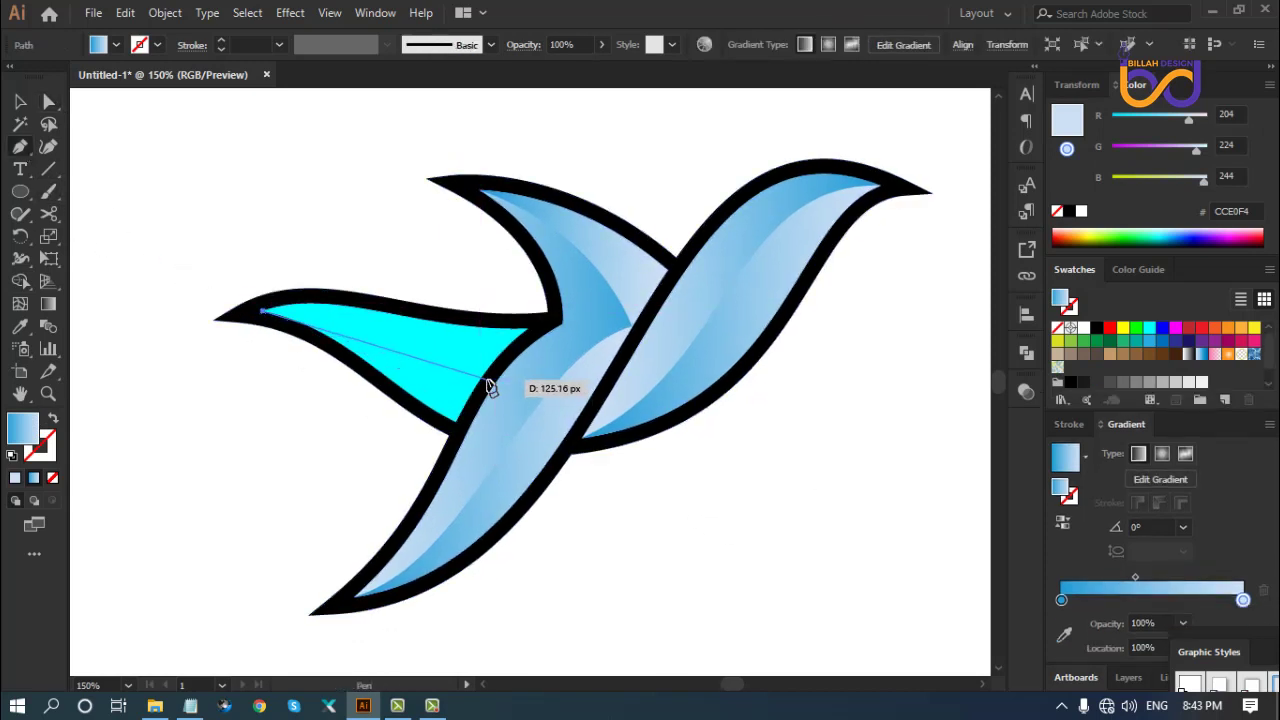
drag(487, 383, 420, 510)
click(423, 505)
click(268, 458)
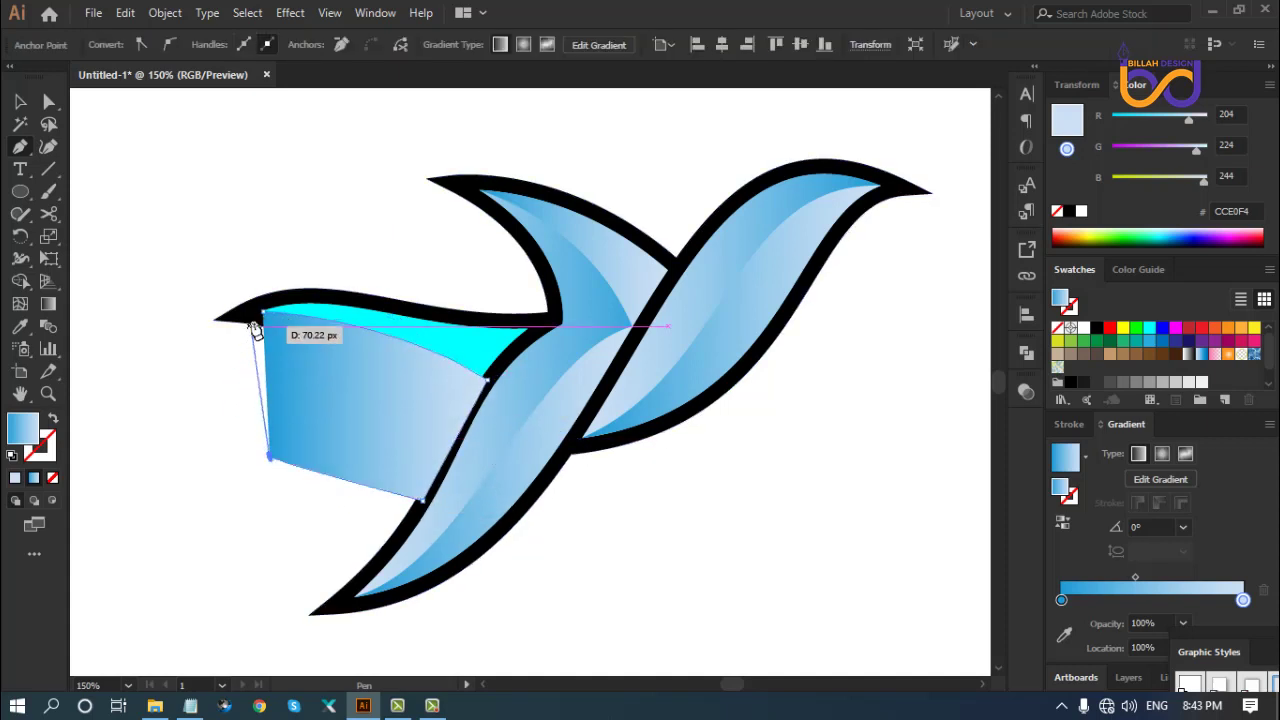
click(262, 313)
Trim away the part of the new gradient shape outside the cyan wing with Shape Builder
click(49, 101)
click(153, 170)
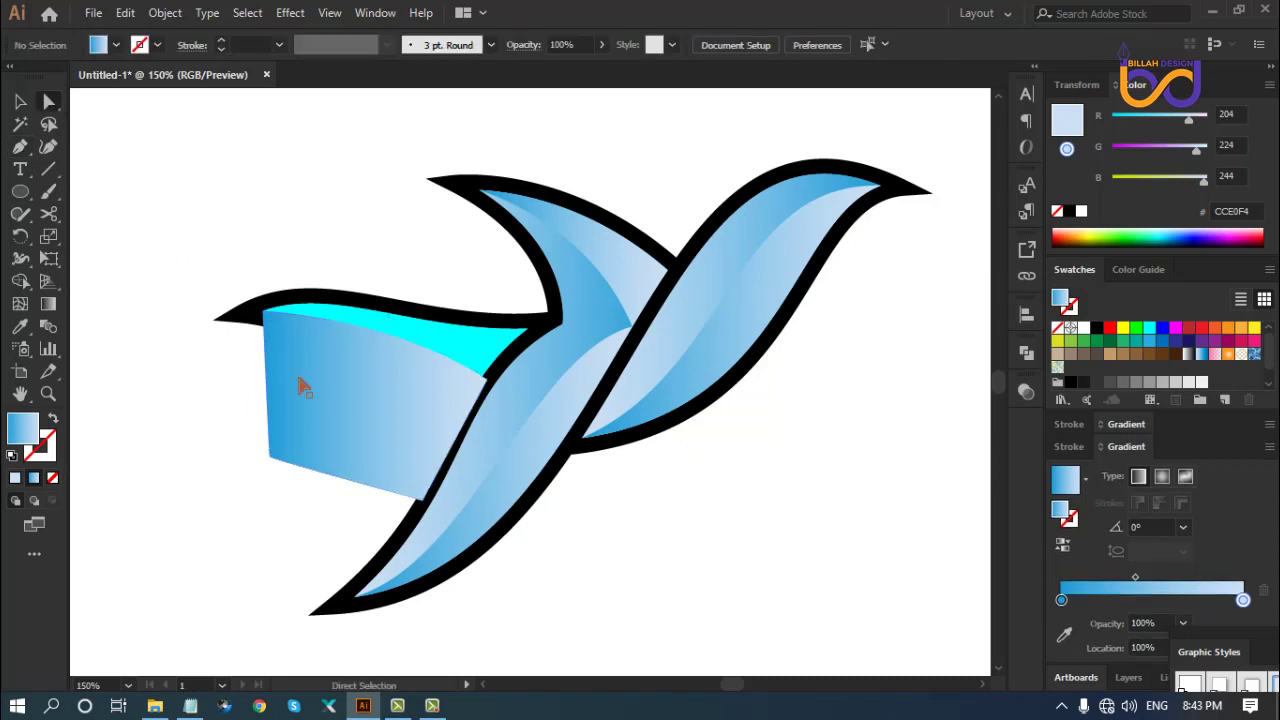
click(390, 375)
shift+click(437, 337)
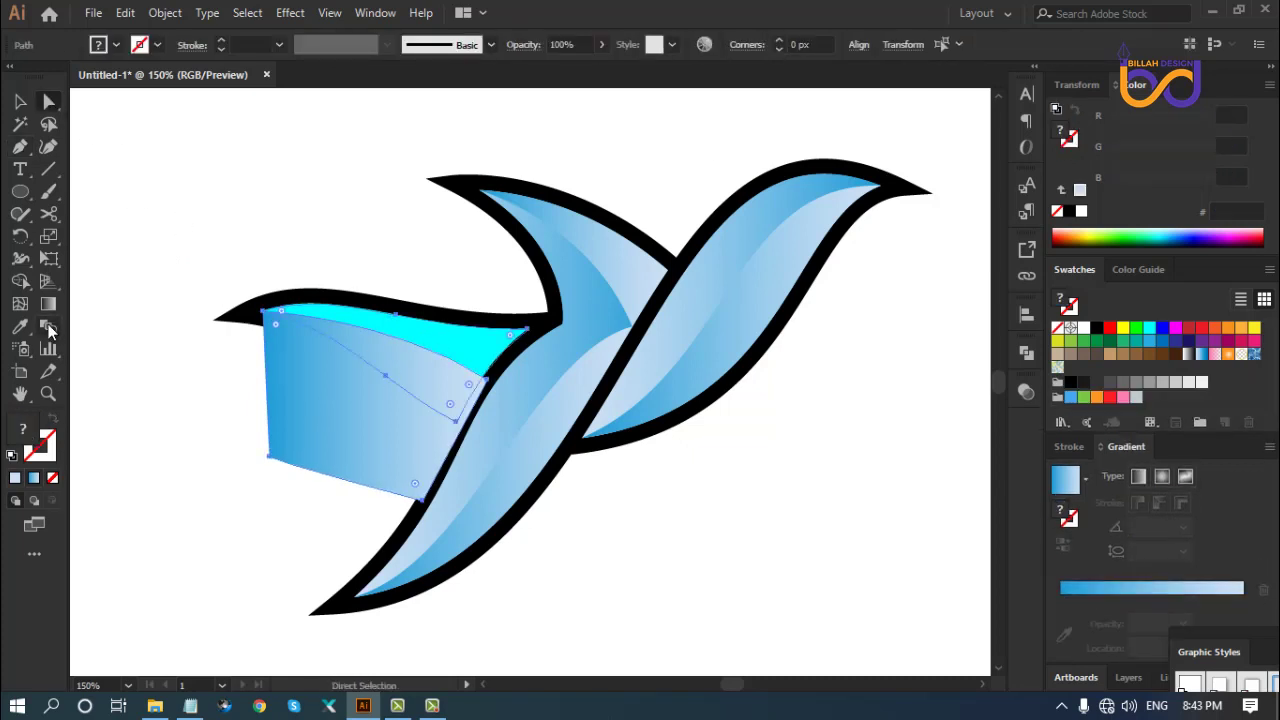
click(22, 281)
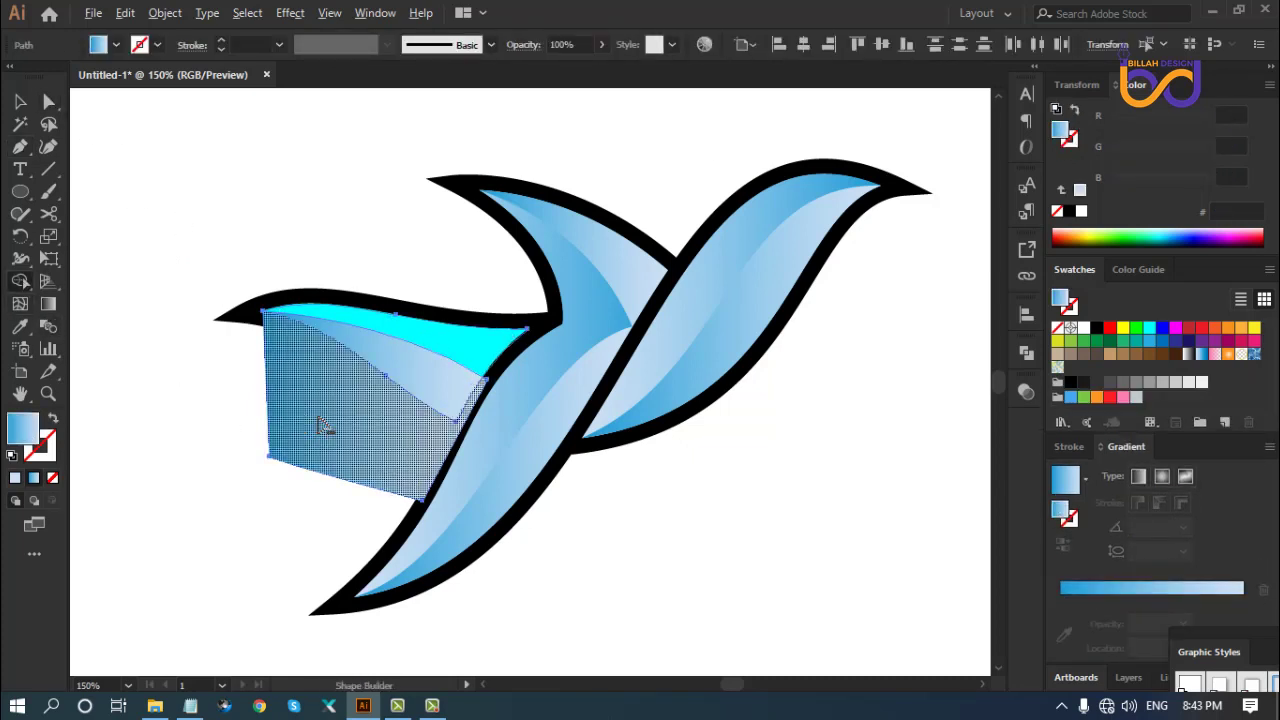
alt+click(318, 418)
alt+click(321, 425)
click(49, 101)
click(296, 455)
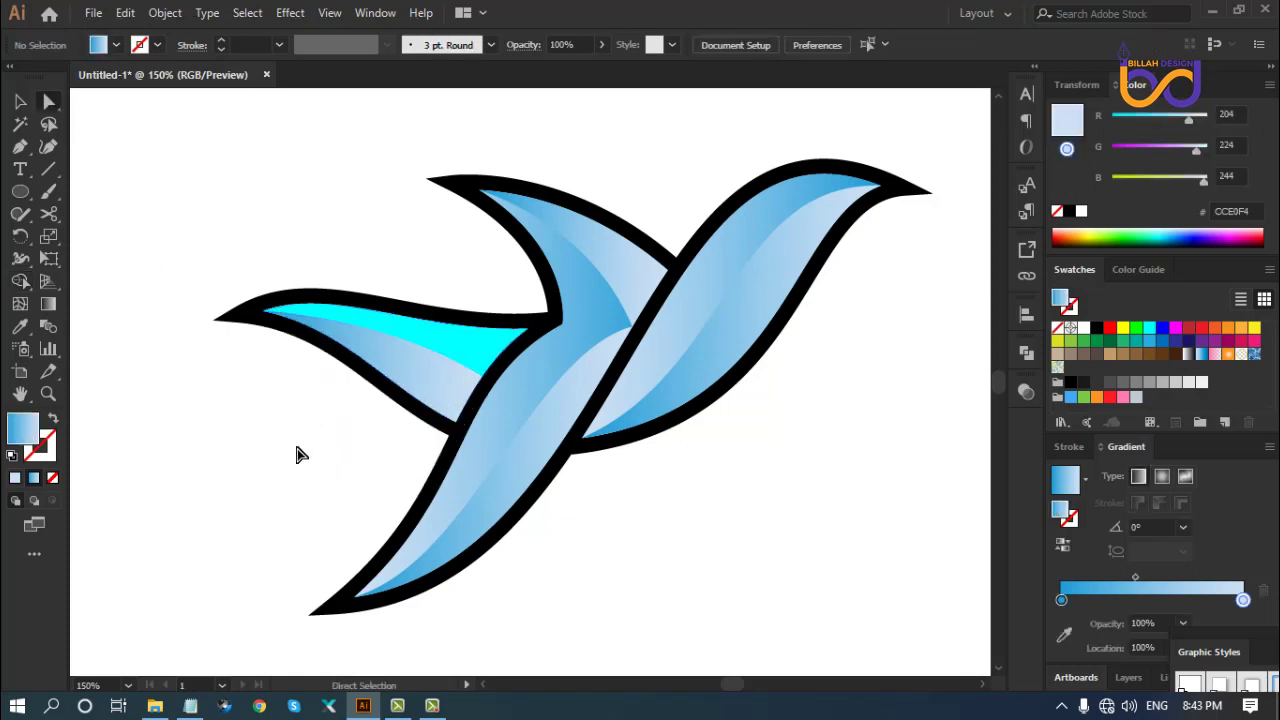
drag(725, 536, 691, 537)
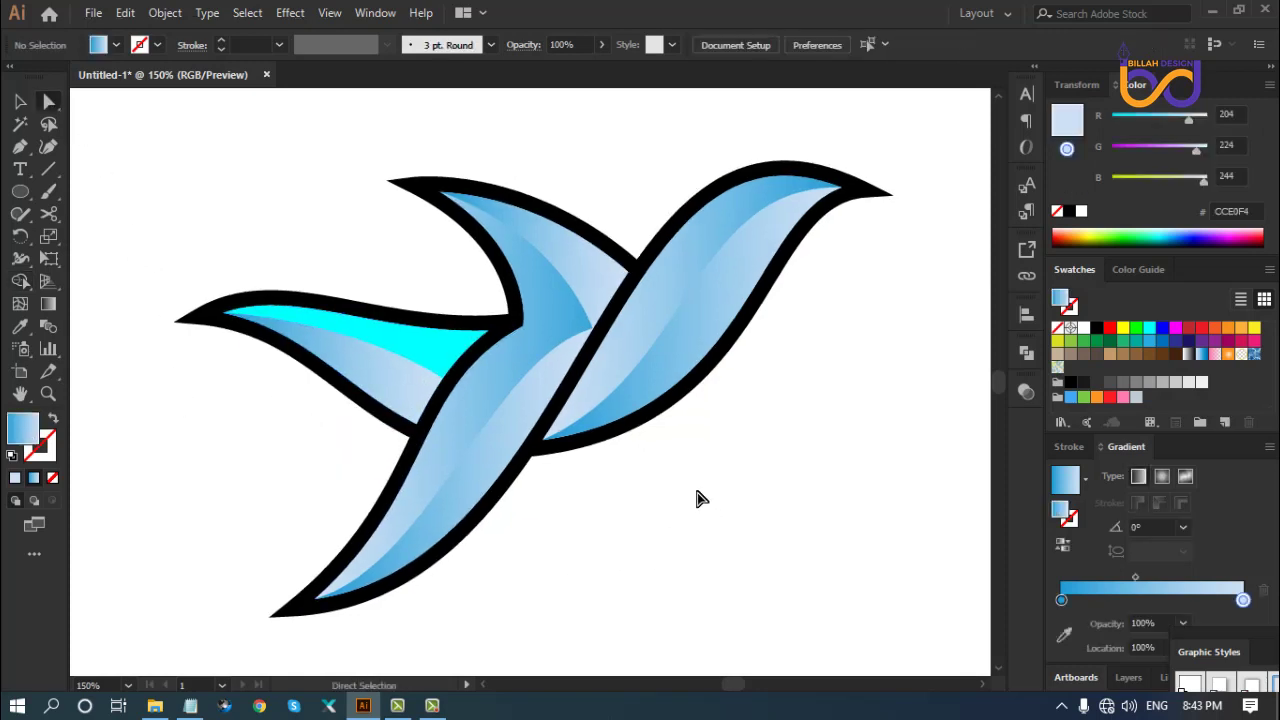
key(ctrl+minus)
key(ctrl+minus)
key(ctrl+plus)
key(ctrl+plus)
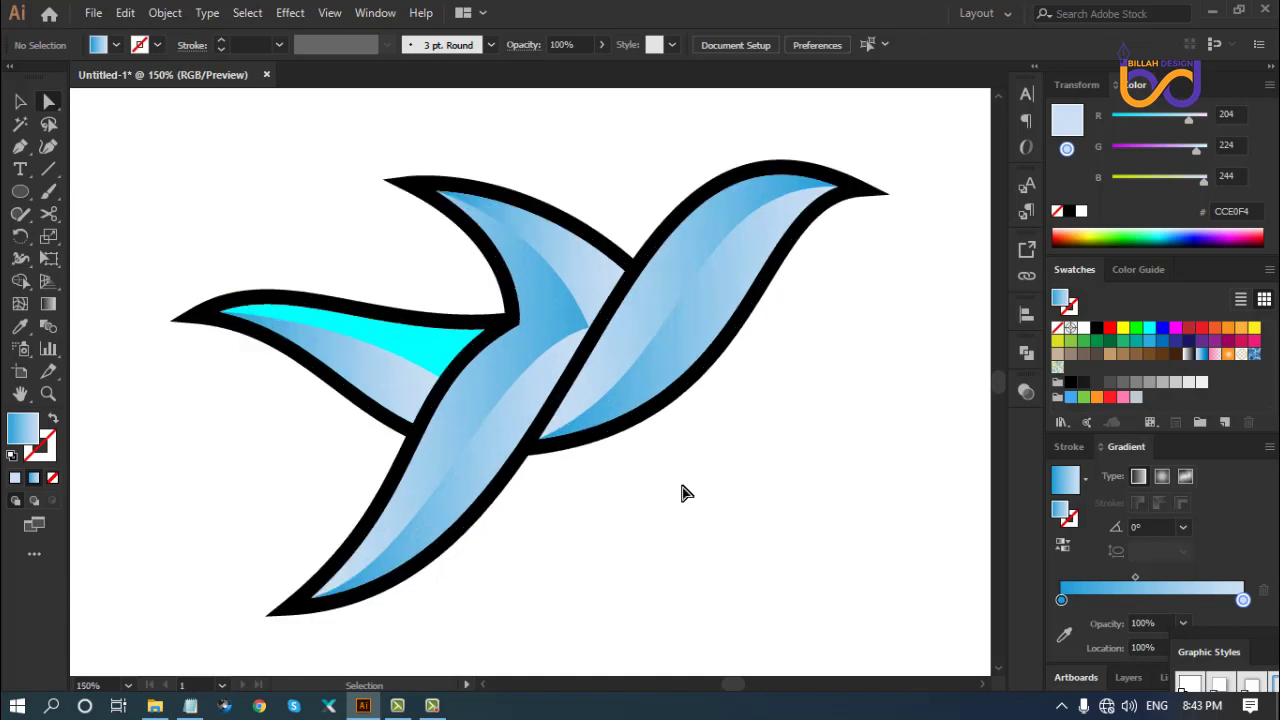
drag(713, 451, 704, 459)
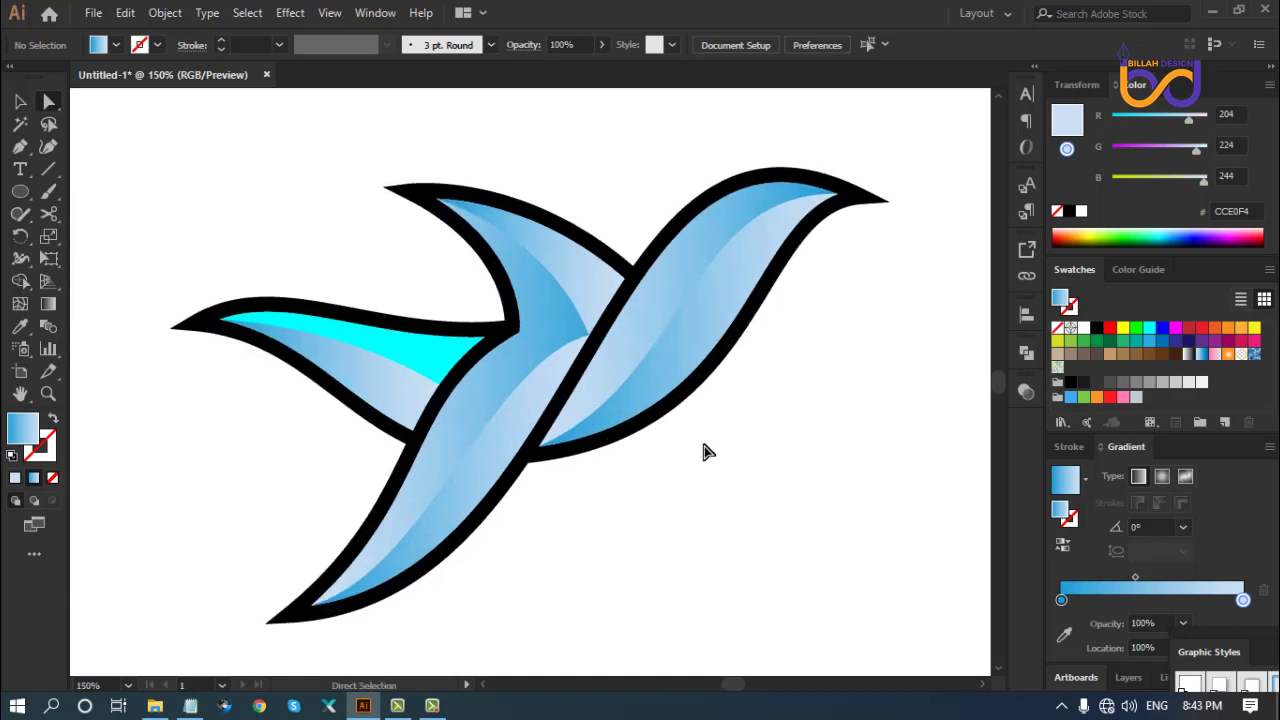
Reverse the gradient of the section joining the upper wing and body, and redraw its direction at about 169.6°
click(549, 335)
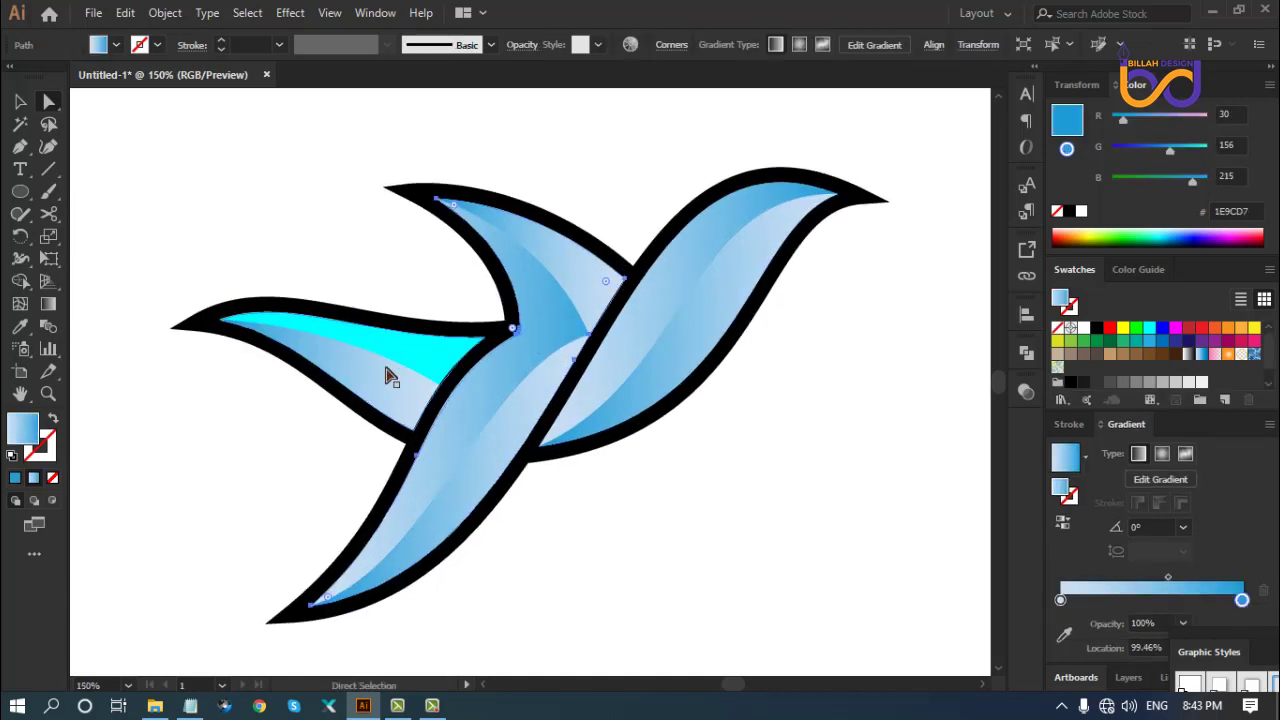
click(48, 303)
drag(530, 332, 590, 381)
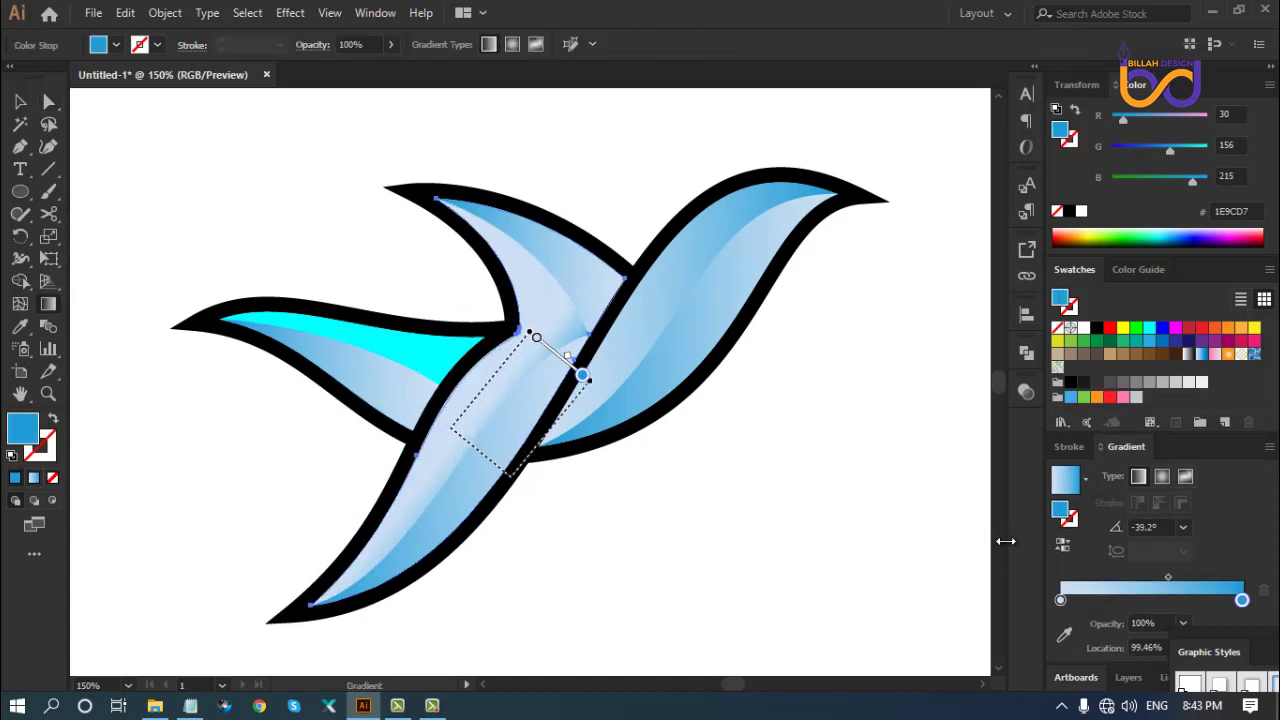
click(1066, 549)
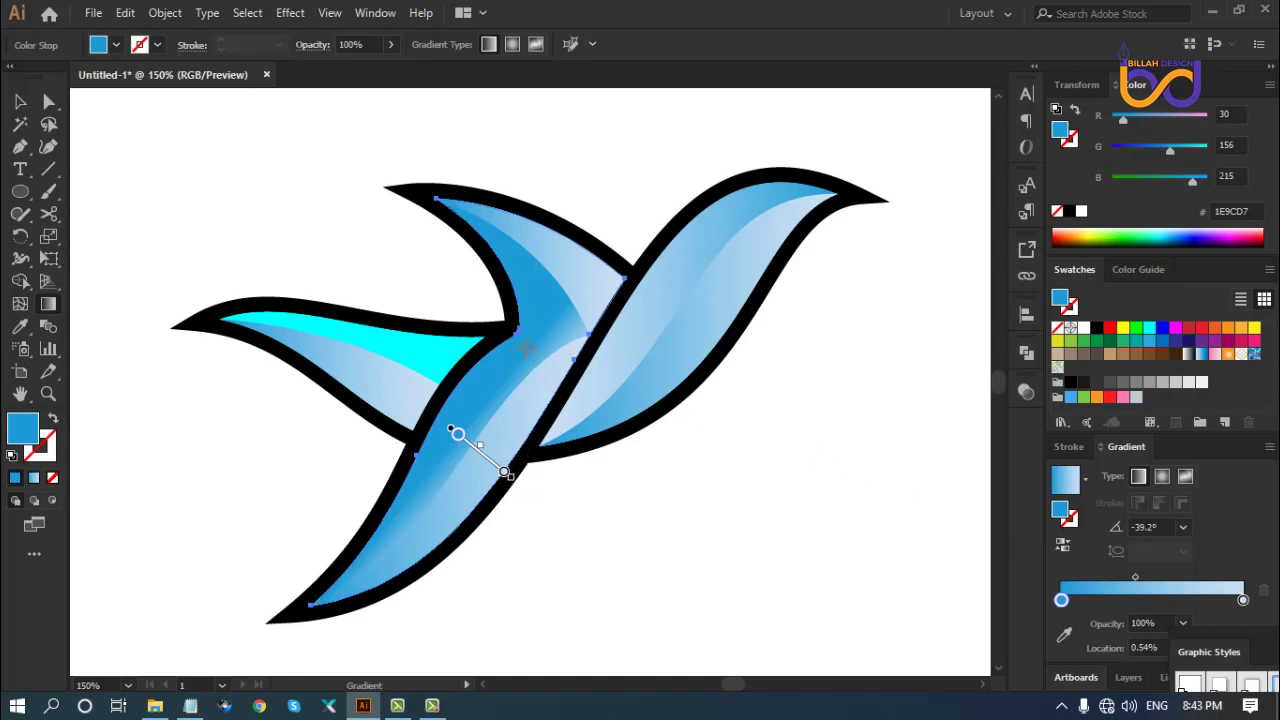
mouse_move(545, 341)
mouse_down()
mouse_move(337, 283)
mouse_move(393, 311)
mouse_move(380, 311)
mouse_up()
click(49, 102)
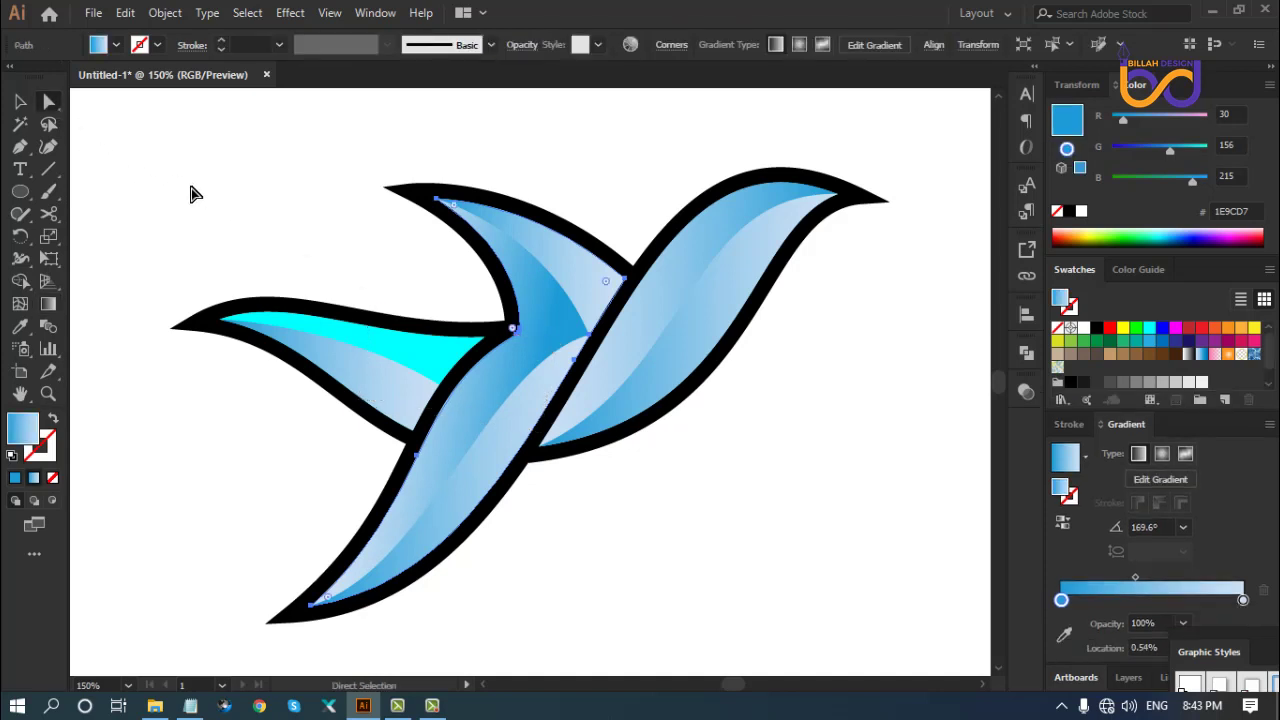
click(758, 541)
Redraw the gradient of the lower strip beside the body from its lower tip to its upper end, at about 46.7°
drag(744, 530, 734, 520)
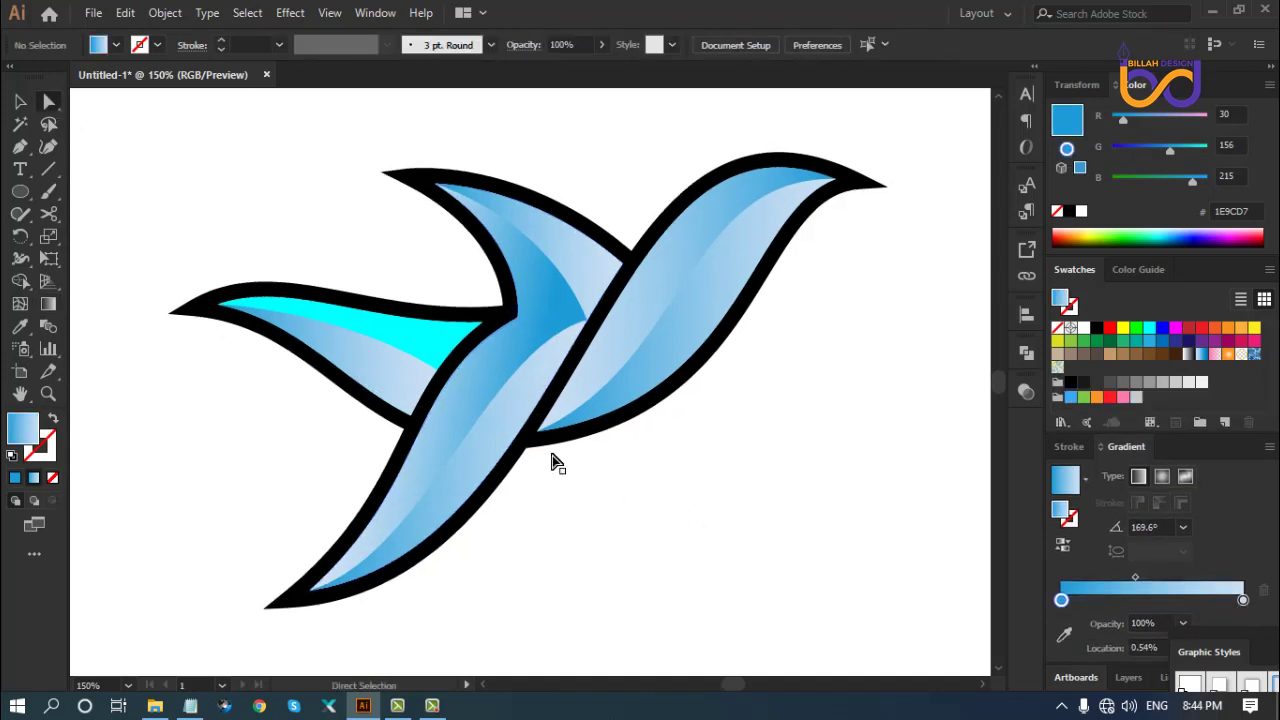
click(498, 440)
click(49, 303)
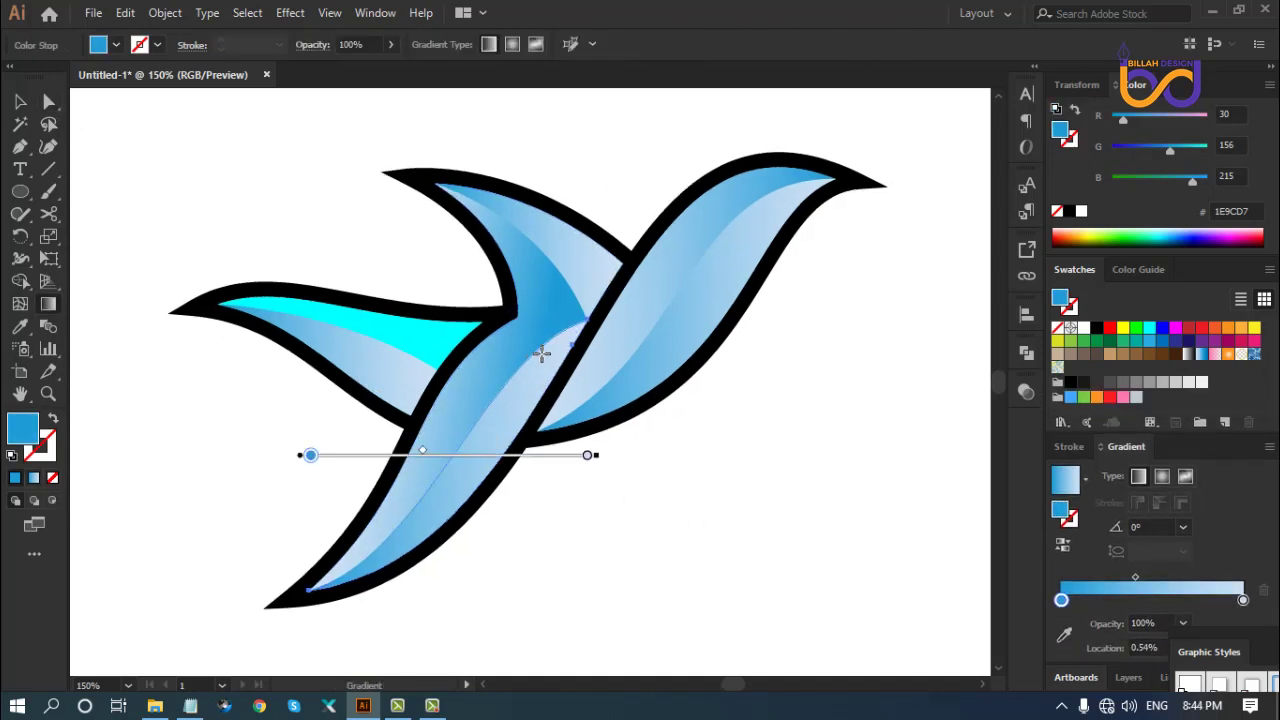
drag(575, 342, 531, 416)
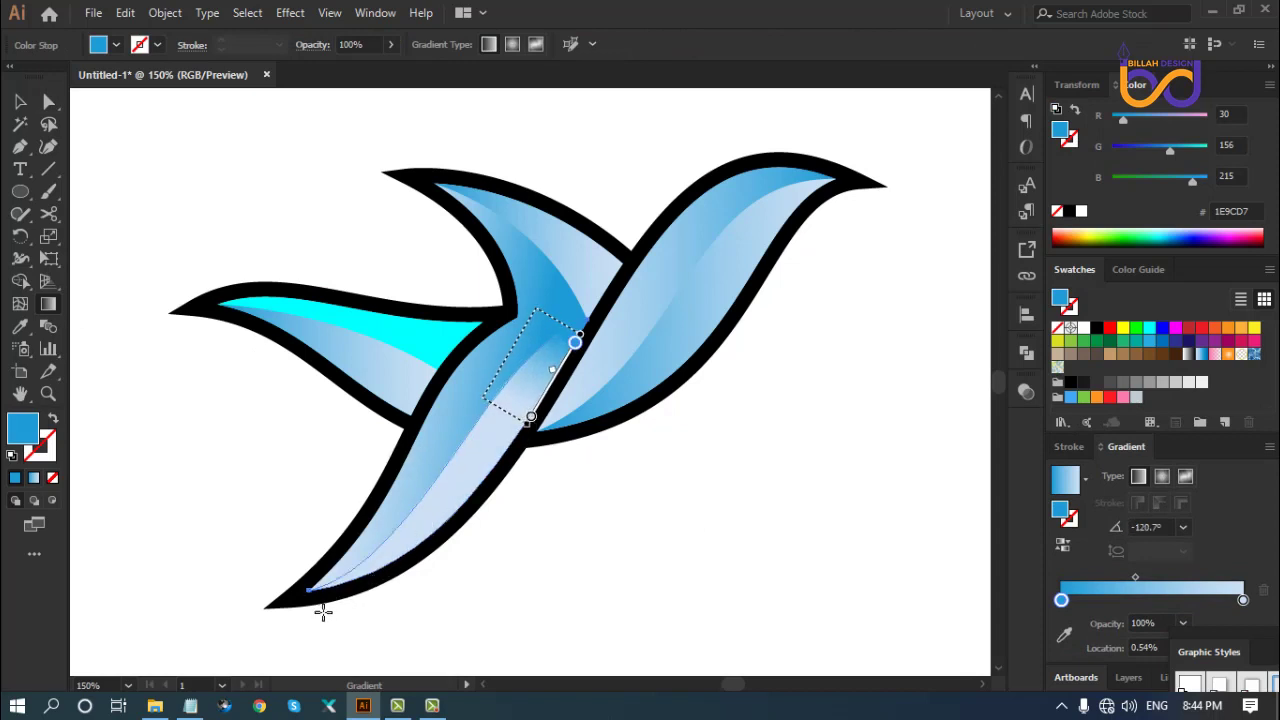
mouse_move(311, 615)
mouse_down()
mouse_move(457, 523)
mouse_move(567, 380)
mouse_up()
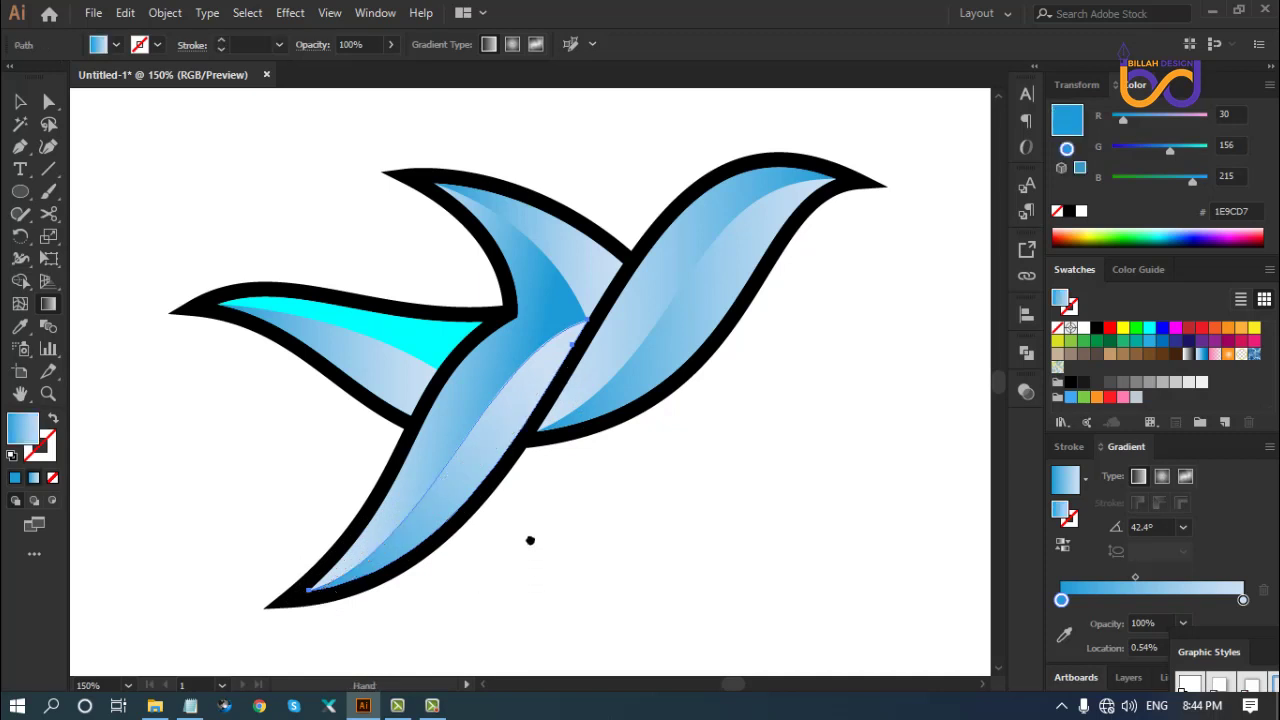
scroll(529, 537, down, 2)
mouse_move(332, 560)
mouse_down()
mouse_move(571, 334)
mouse_move(600, 366)
mouse_move(572, 302)
mouse_up()
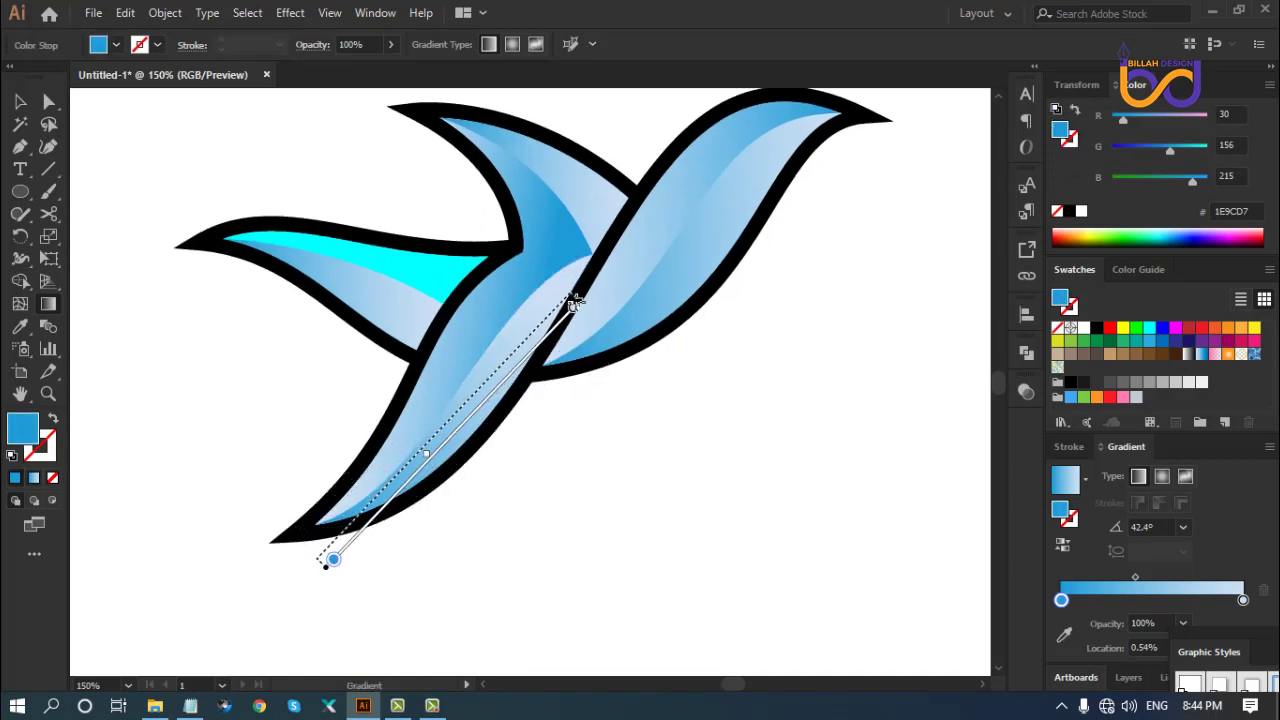
scroll(347, 232, up, 3)
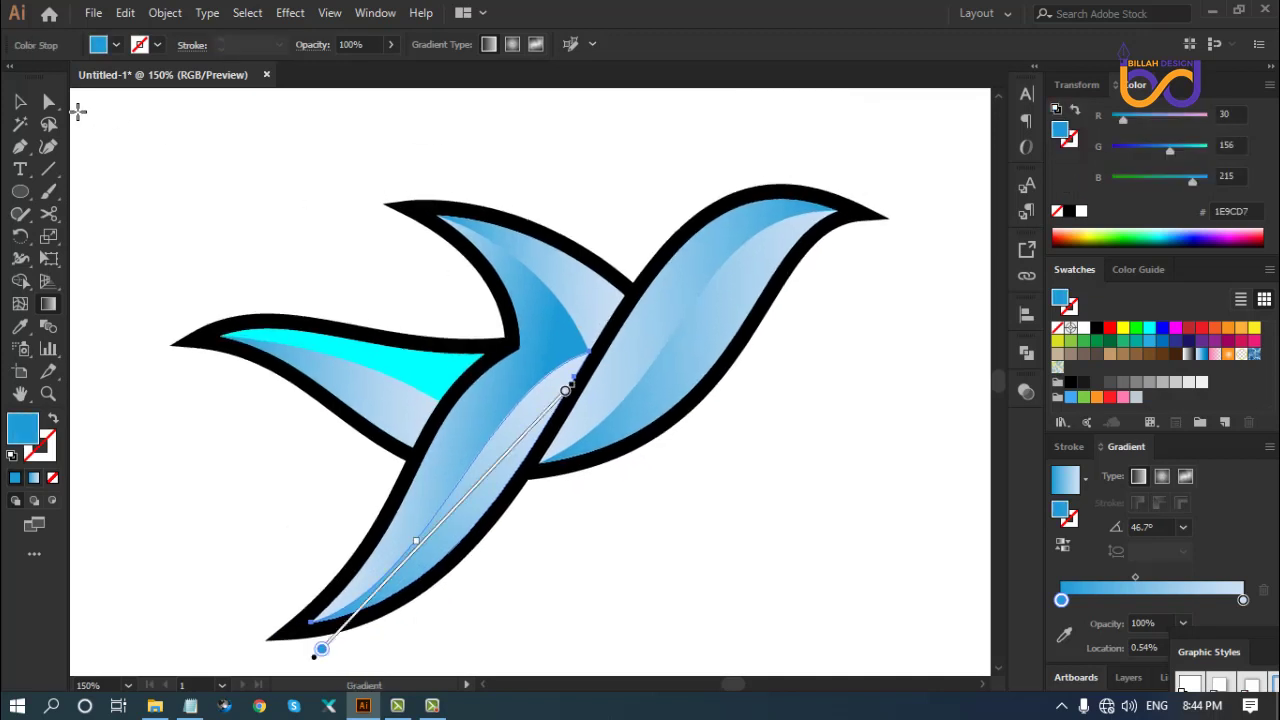
click(50, 102)
click(674, 451)
key(space)
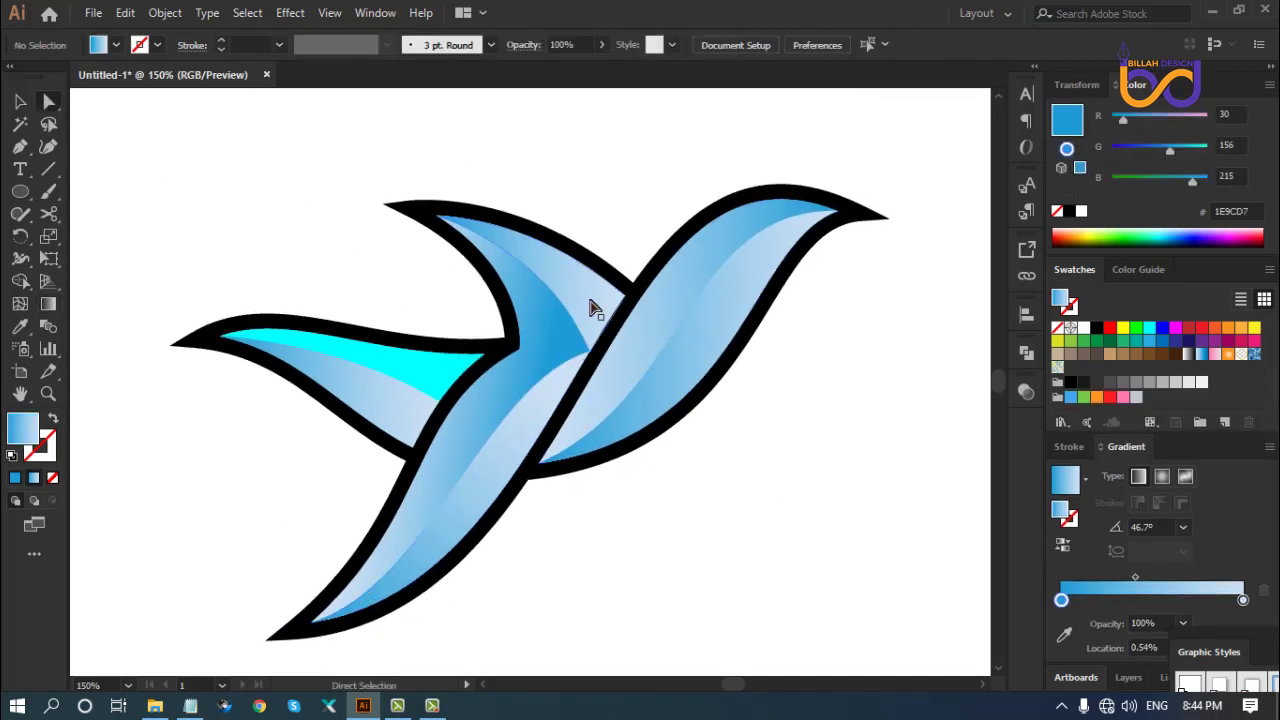
Redraw the gradient of the upper wing's upper section from the wing tip toward the body, at about -32.8°
click(597, 305)
scroll(548, 345, up, 2)
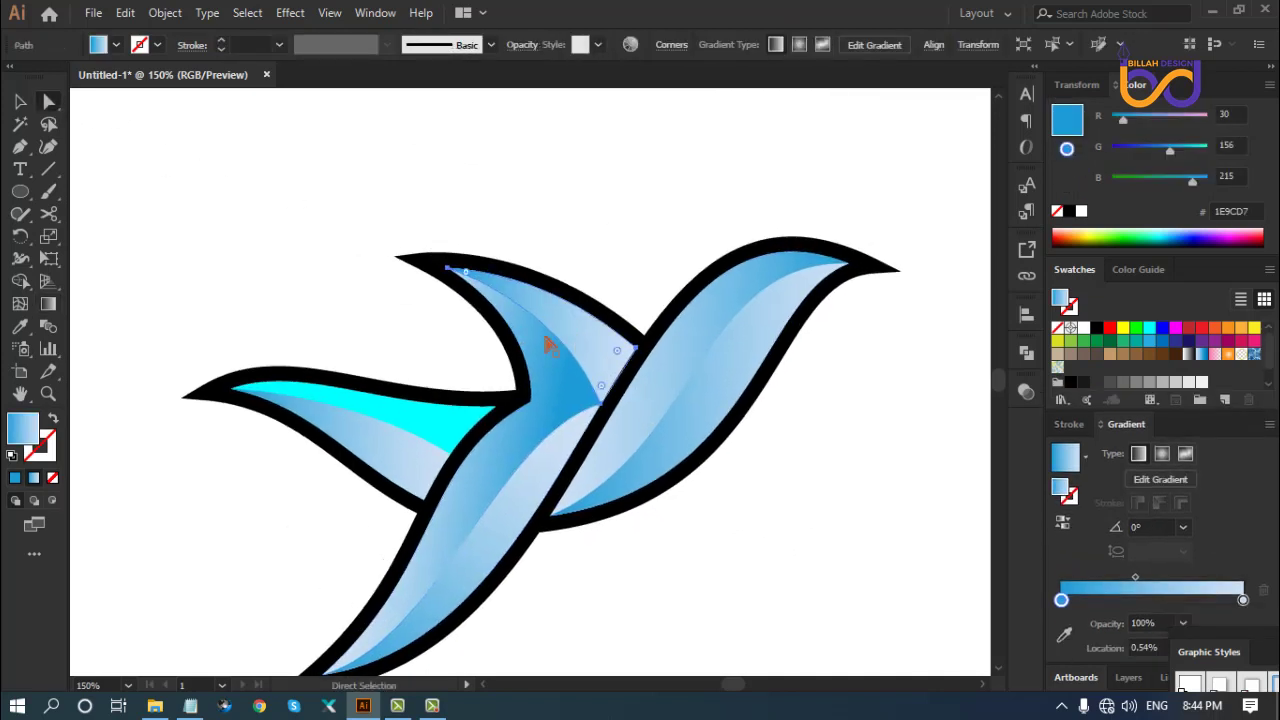
click(49, 305)
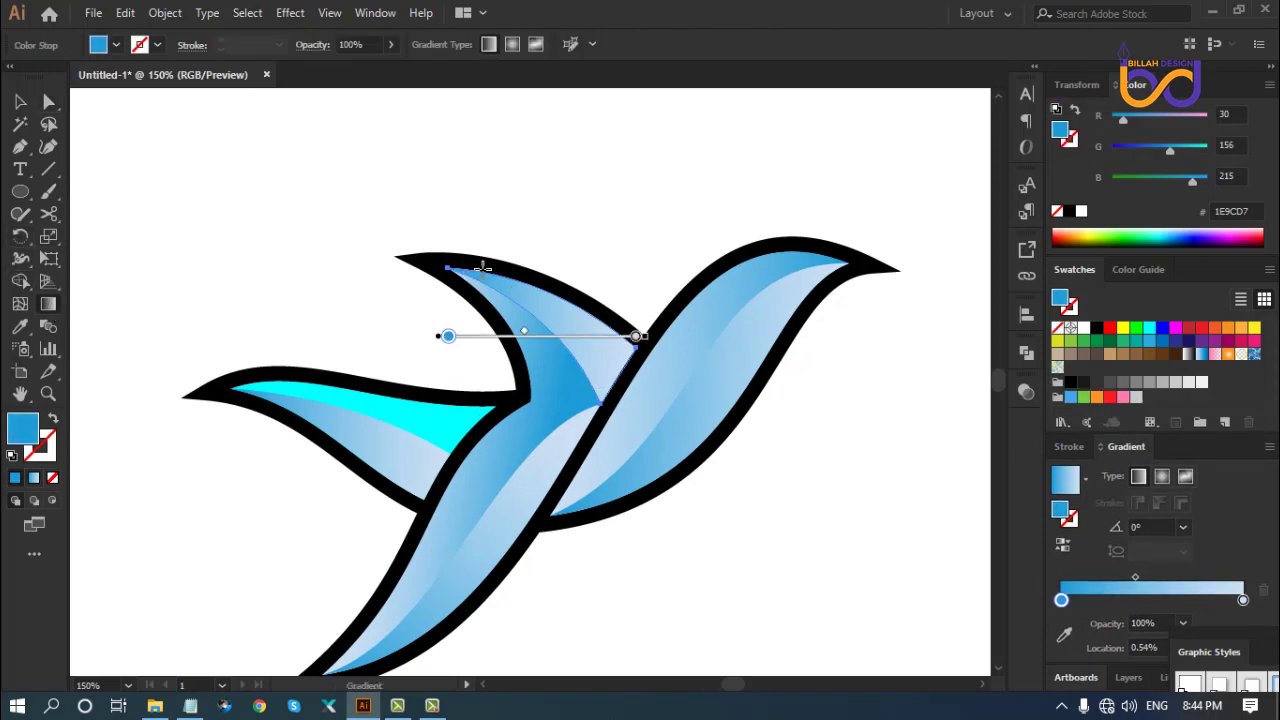
drag(452, 264, 611, 365)
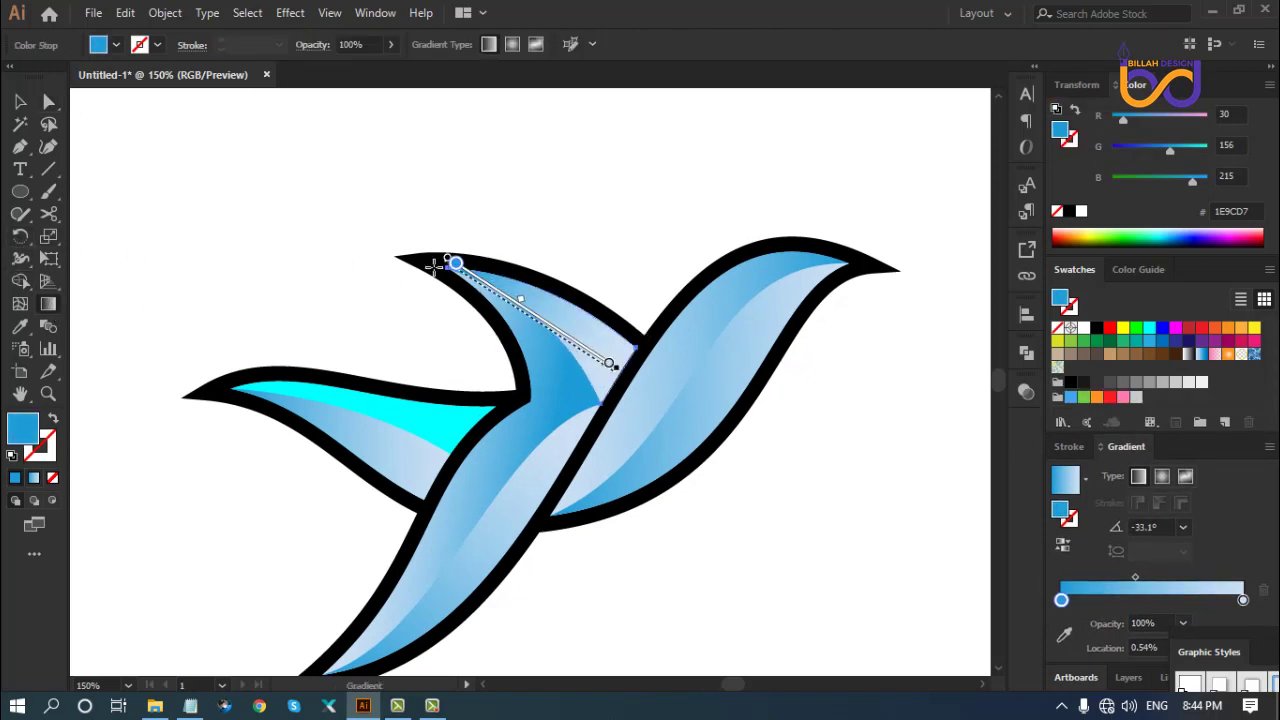
mouse_move(411, 238)
mouse_down()
mouse_move(557, 320)
mouse_move(640, 386)
mouse_up()
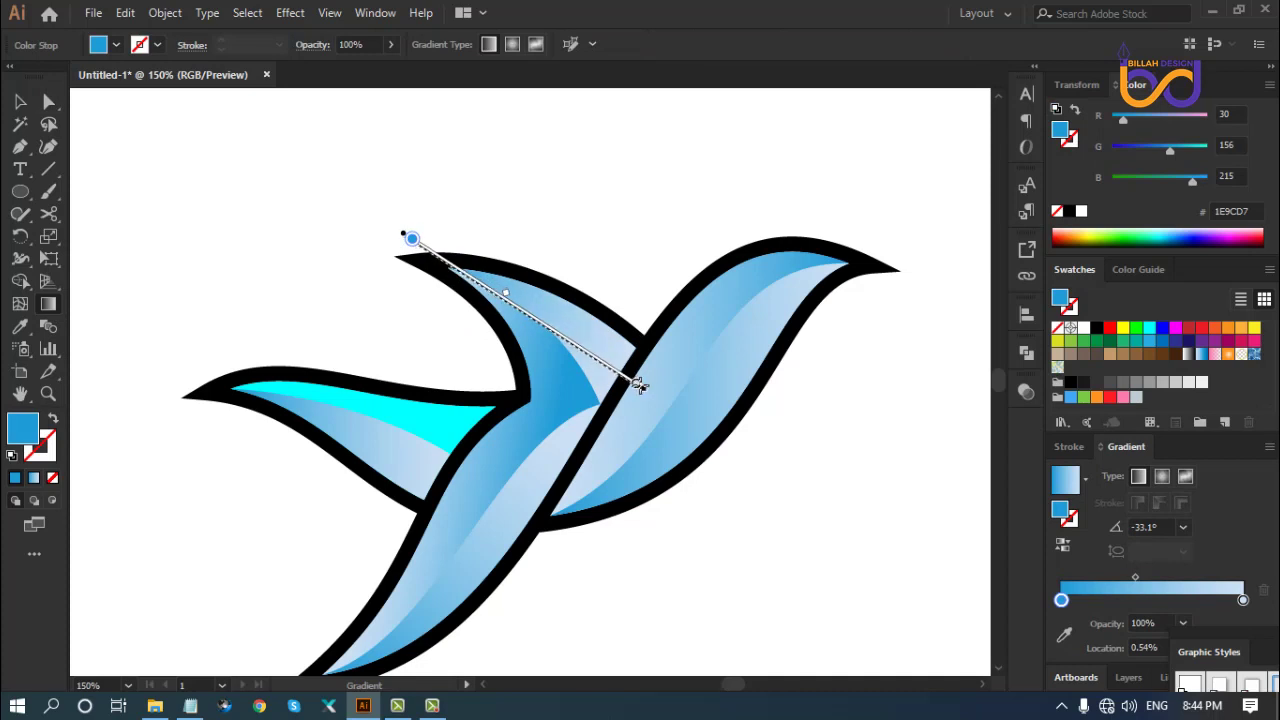
click(48, 101)
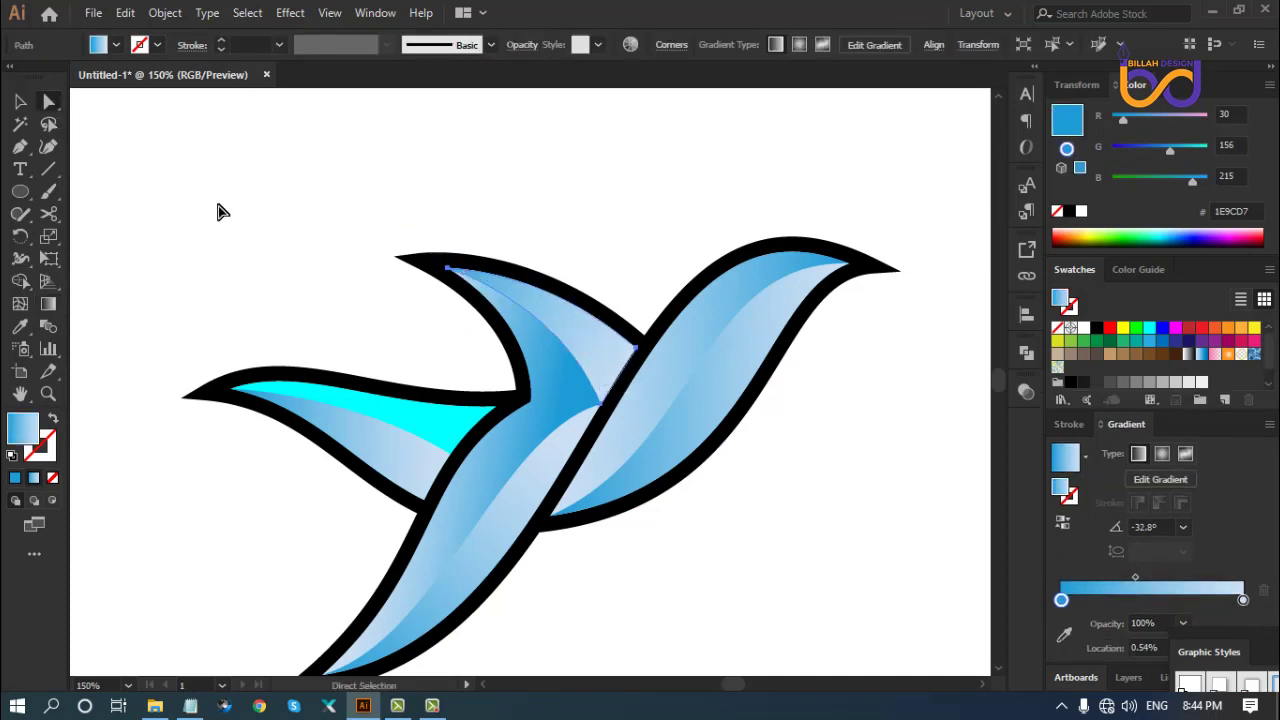
click(220, 211)
Apply the neighbouring section's blue gradient to the cyan part of the rear wing with the Eyedropper and reverse its direction
drag(713, 586, 715, 512)
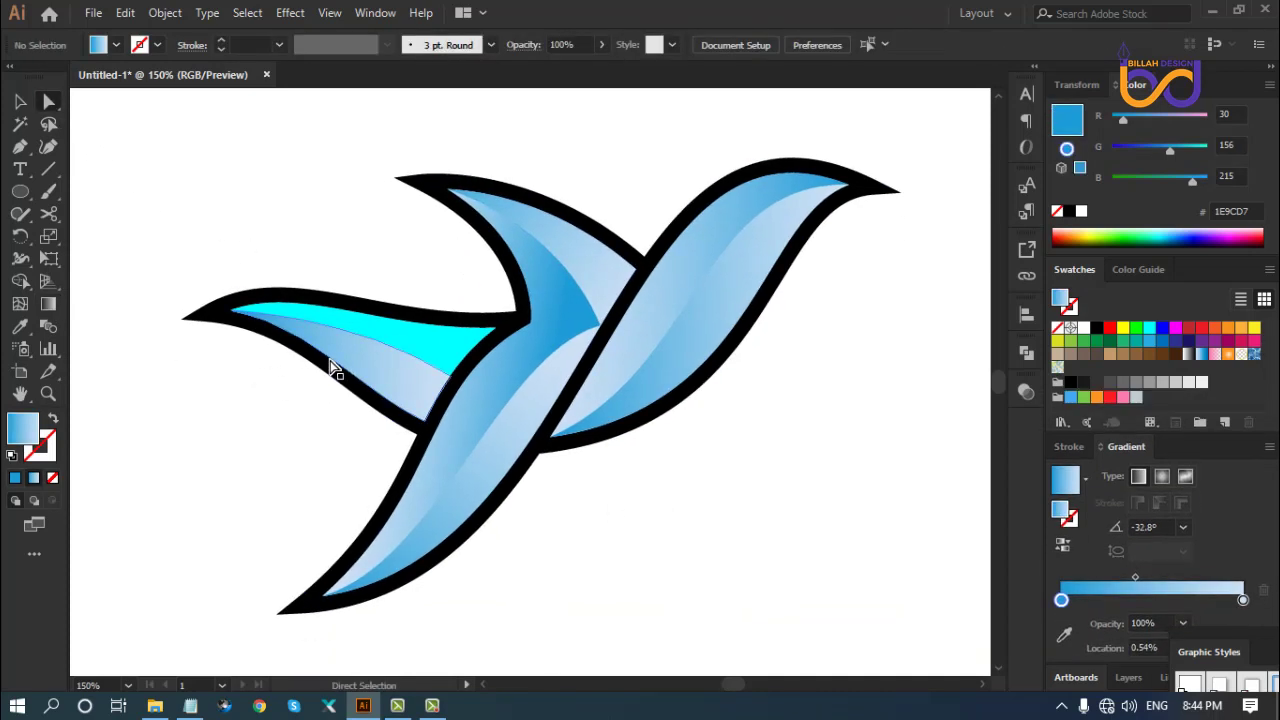
click(371, 352)
click(422, 342)
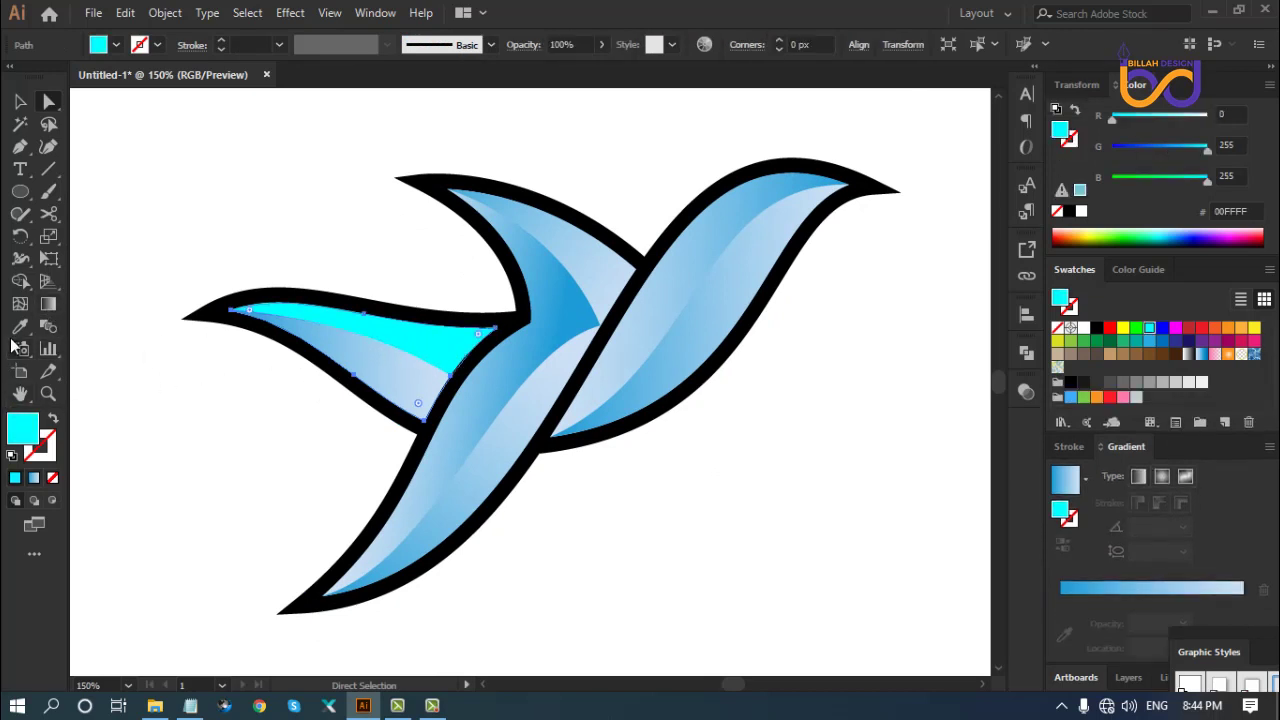
click(20, 326)
click(380, 351)
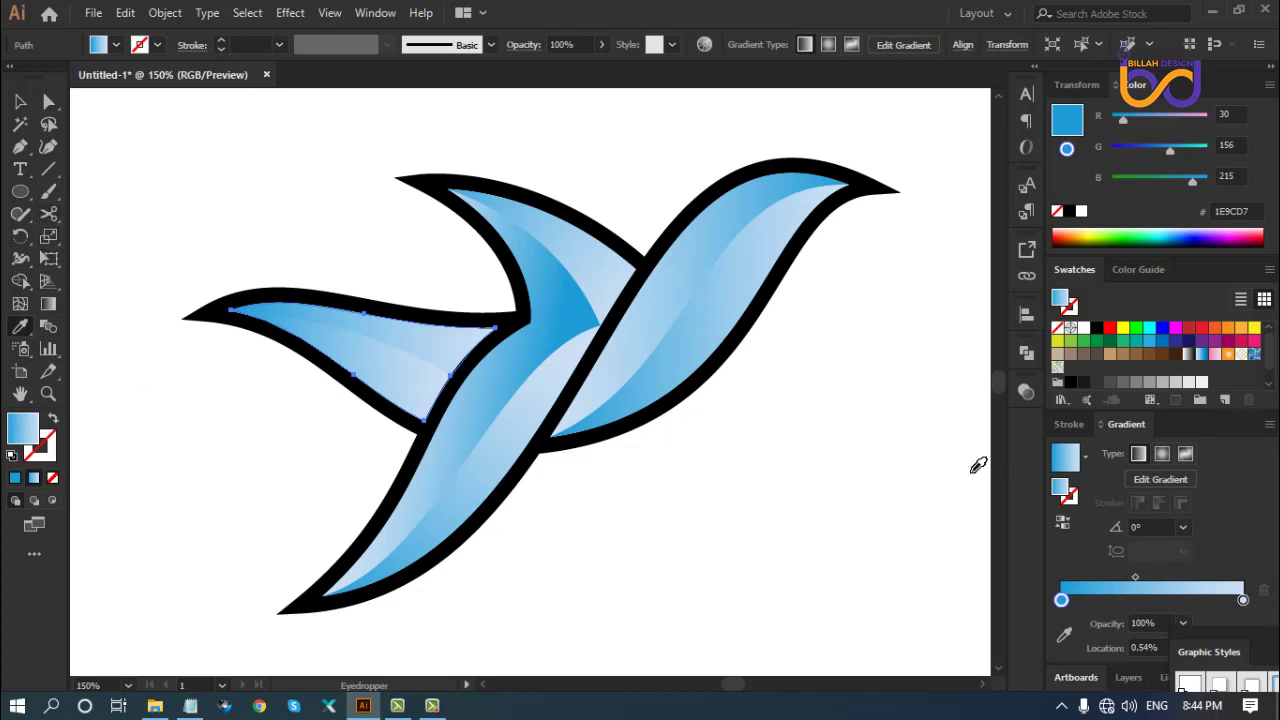
click(1063, 520)
click(48, 103)
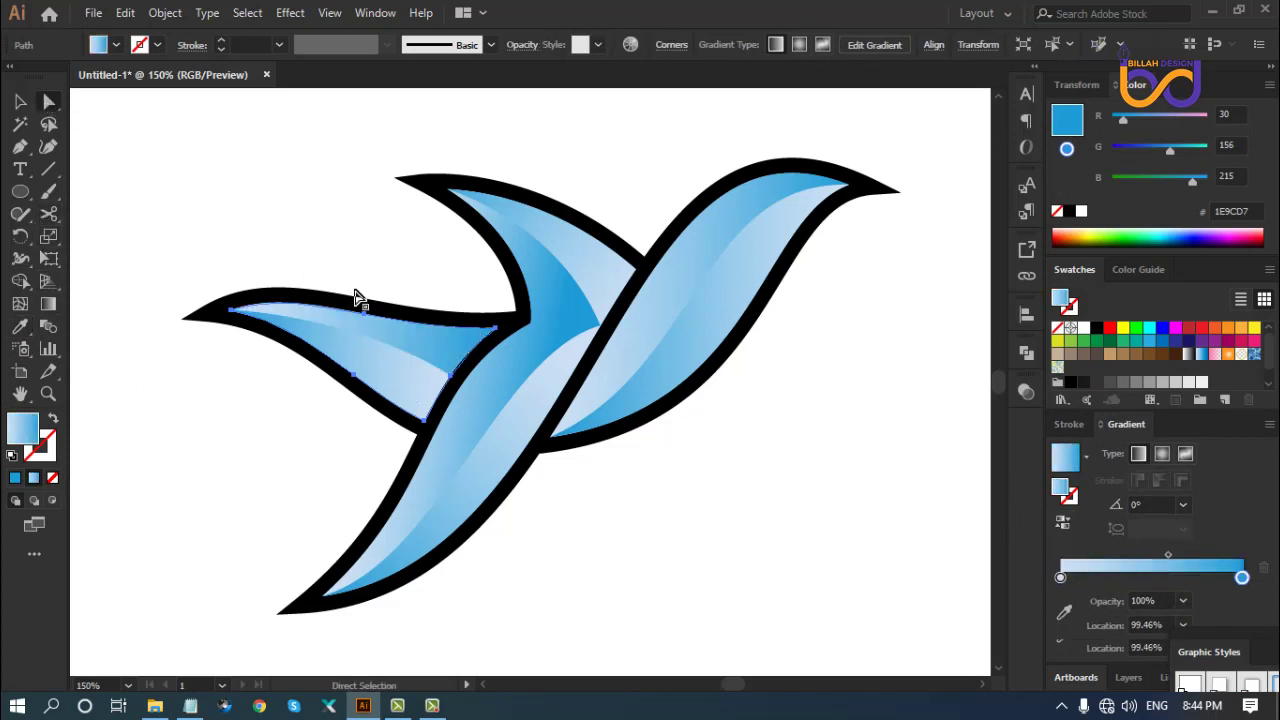
click(634, 543)
Reverse the gradient of the rear wing's upper section again, and reverse the gradient of its lower section
click(440, 350)
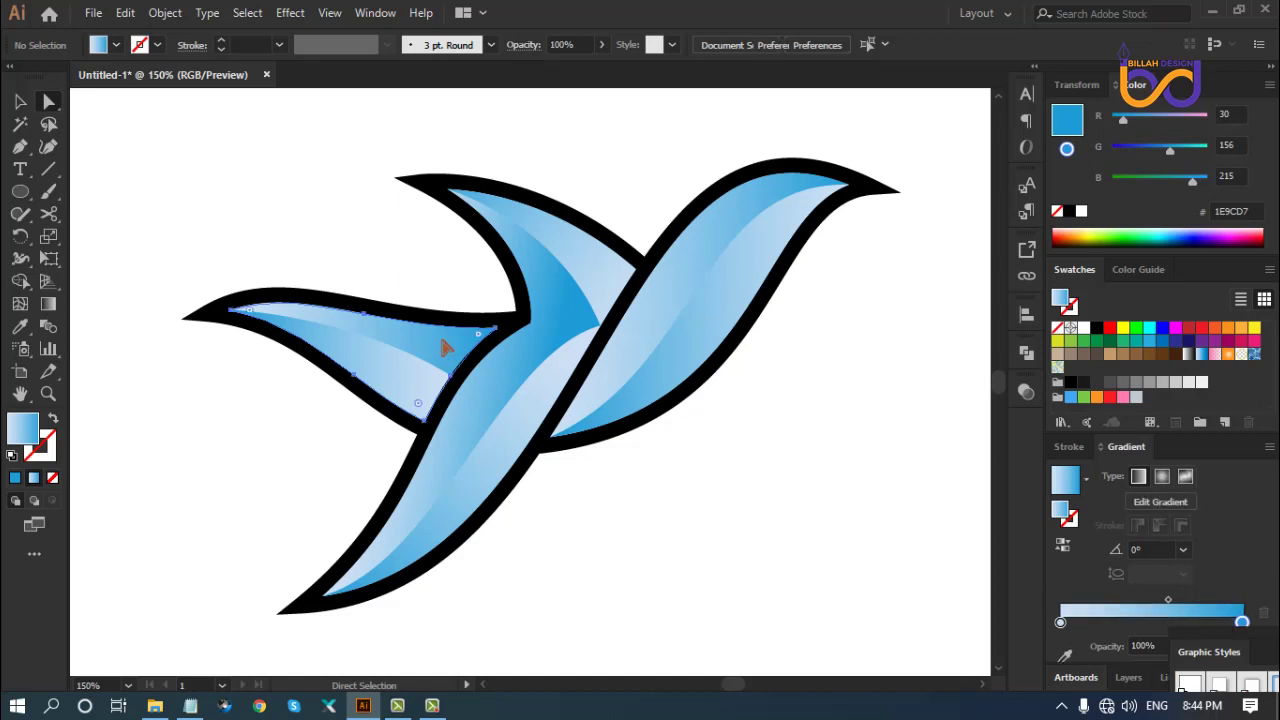
click(1063, 522)
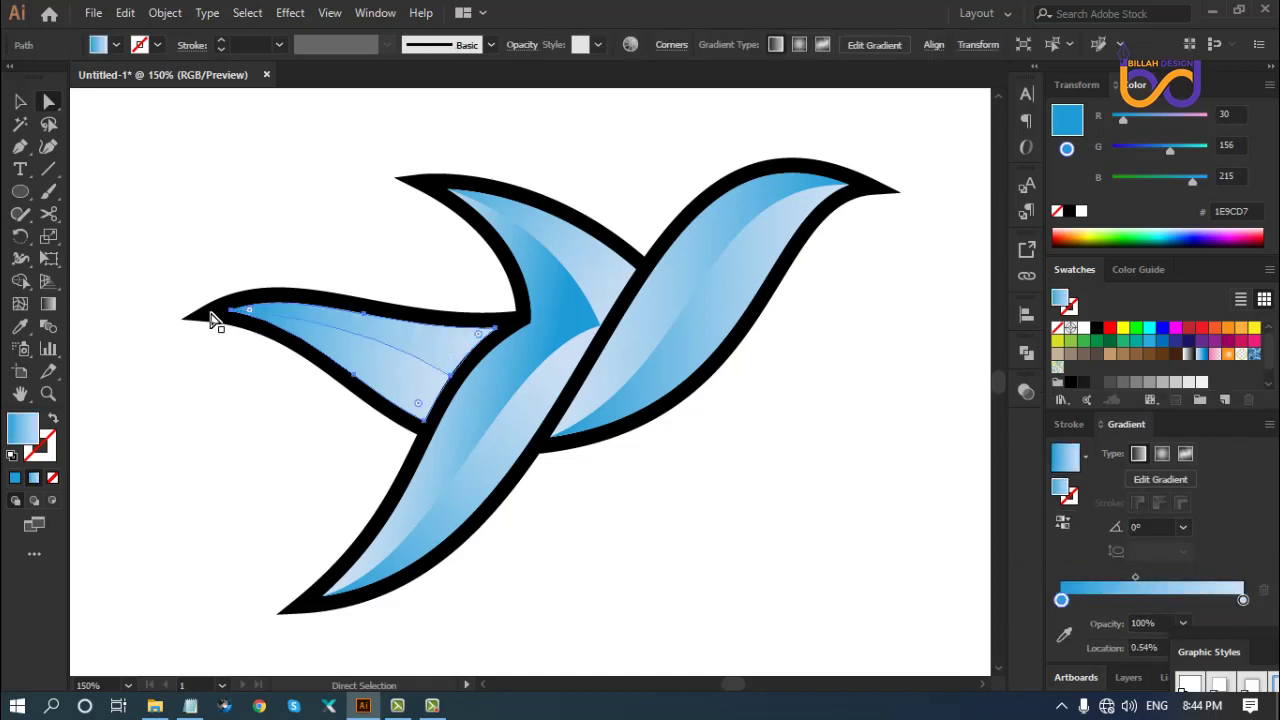
click(280, 429)
click(430, 398)
click(1062, 526)
click(708, 580)
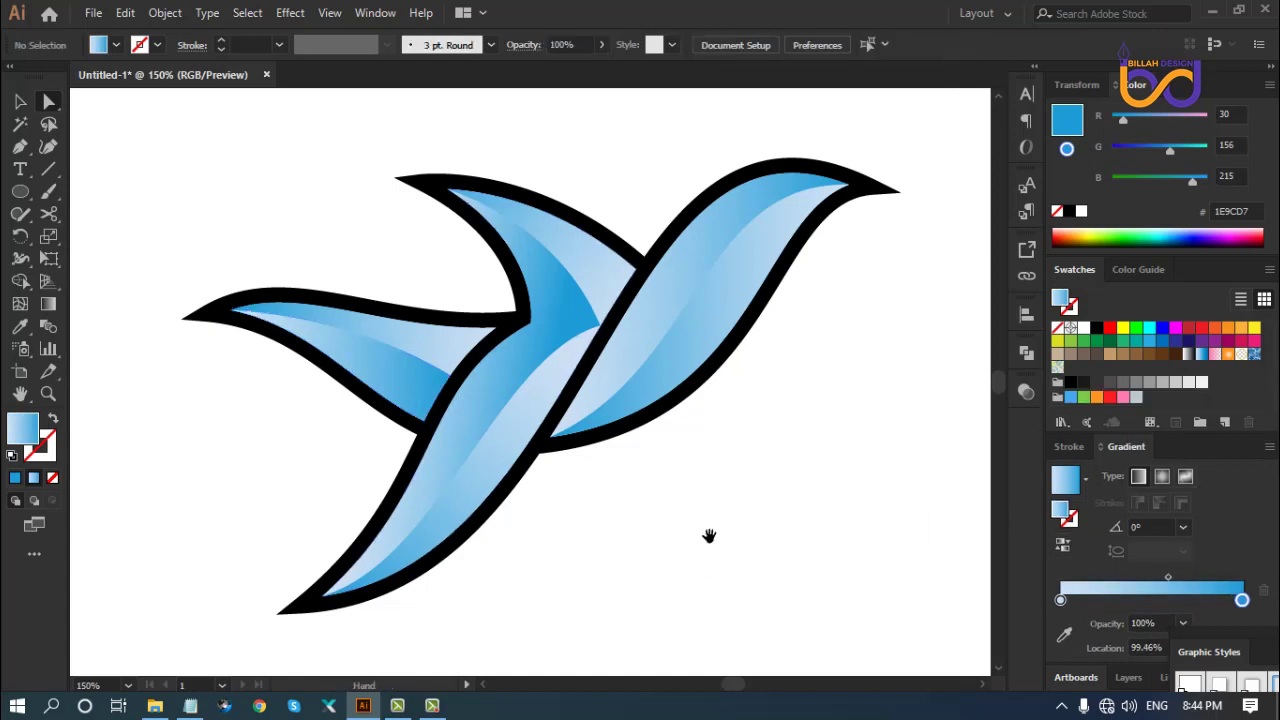
Redraw the gradient of the rear wing's lower section from the wing tip toward the body, at about -24.6°
drag(709, 537, 721, 561)
key(ctrl+minus)
key(ctrl+minus)
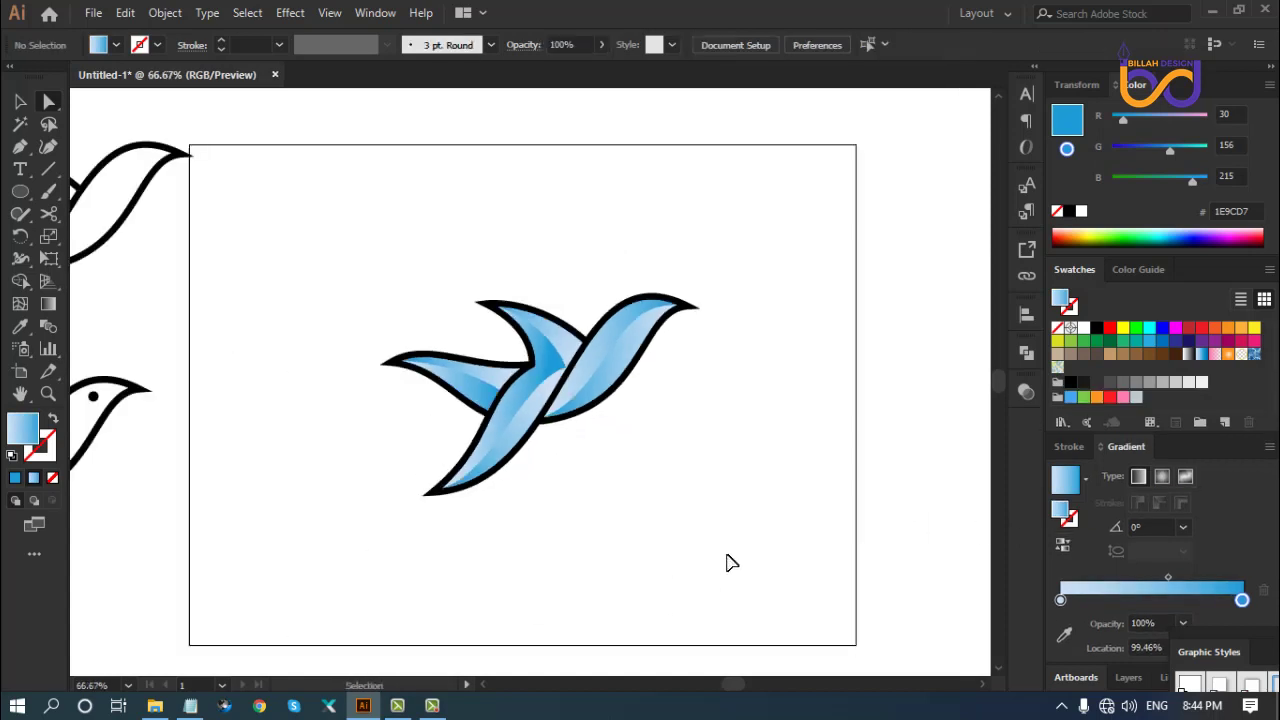
key(ctrl+plus)
key(ctrl+plus)
drag(264, 458, 356, 435)
key(ctrl+plus)
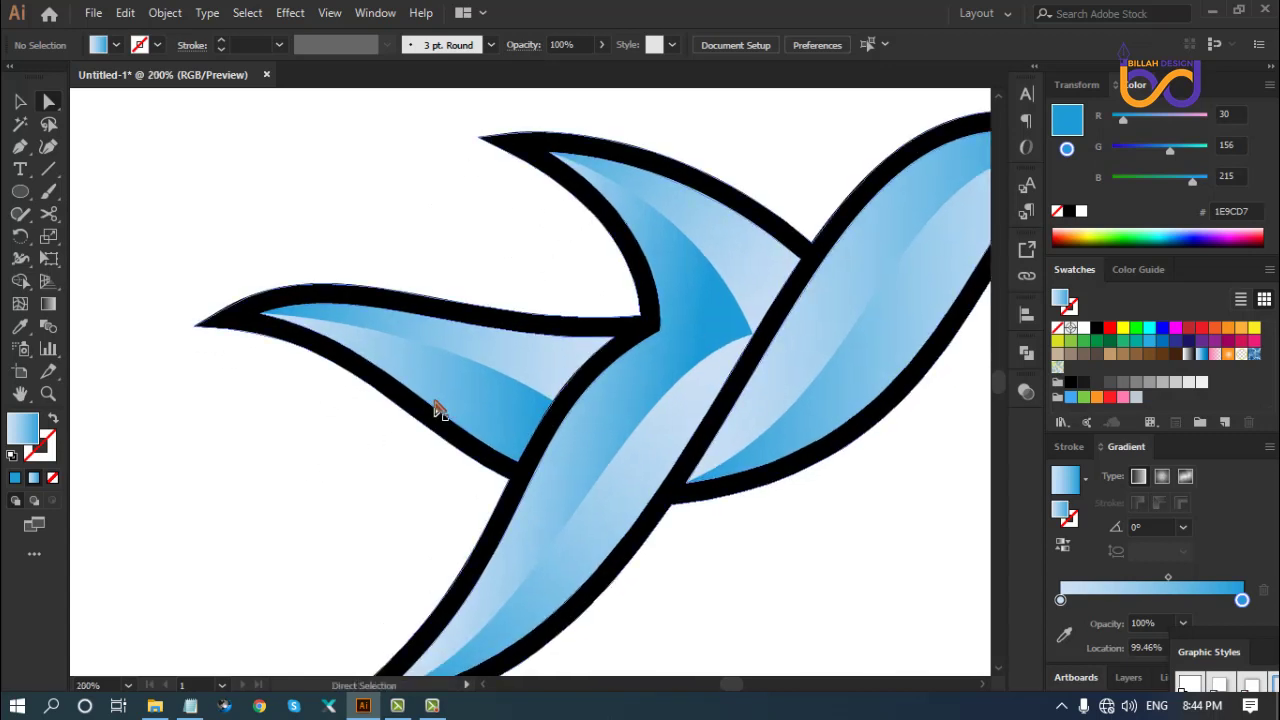
click(445, 400)
click(56, 305)
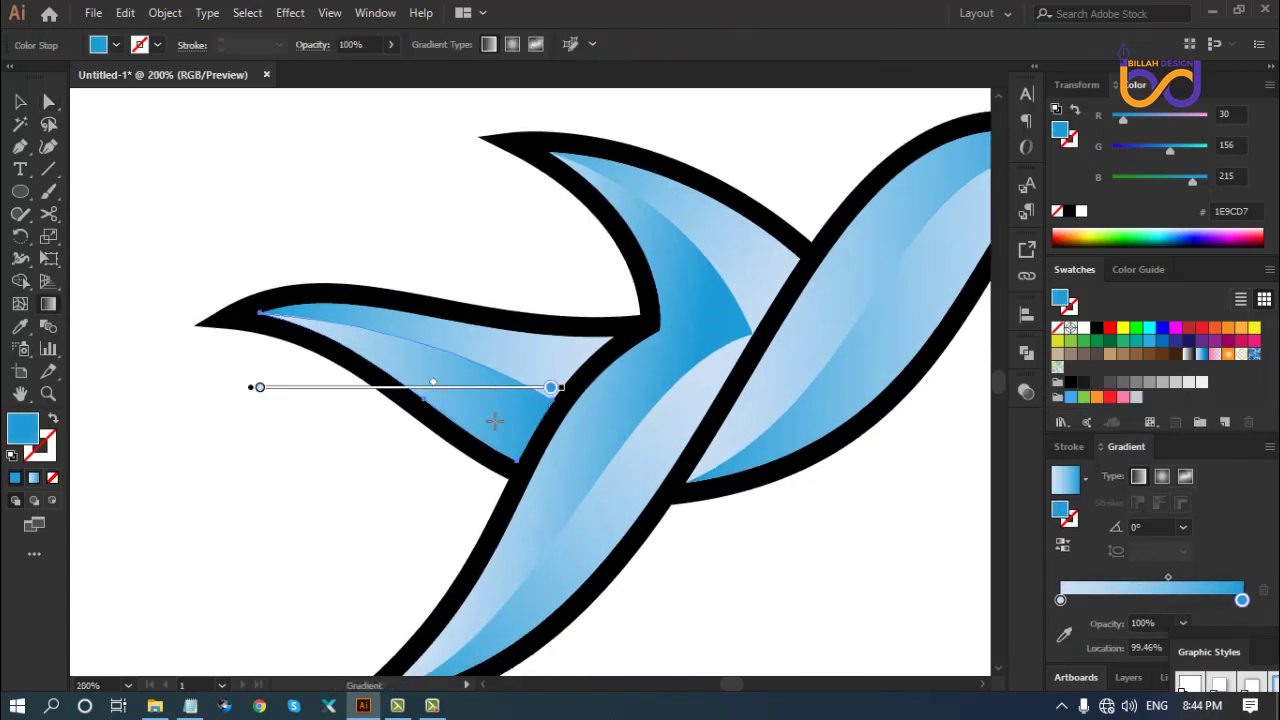
drag(557, 439, 471, 400)
drag(246, 307, 503, 427)
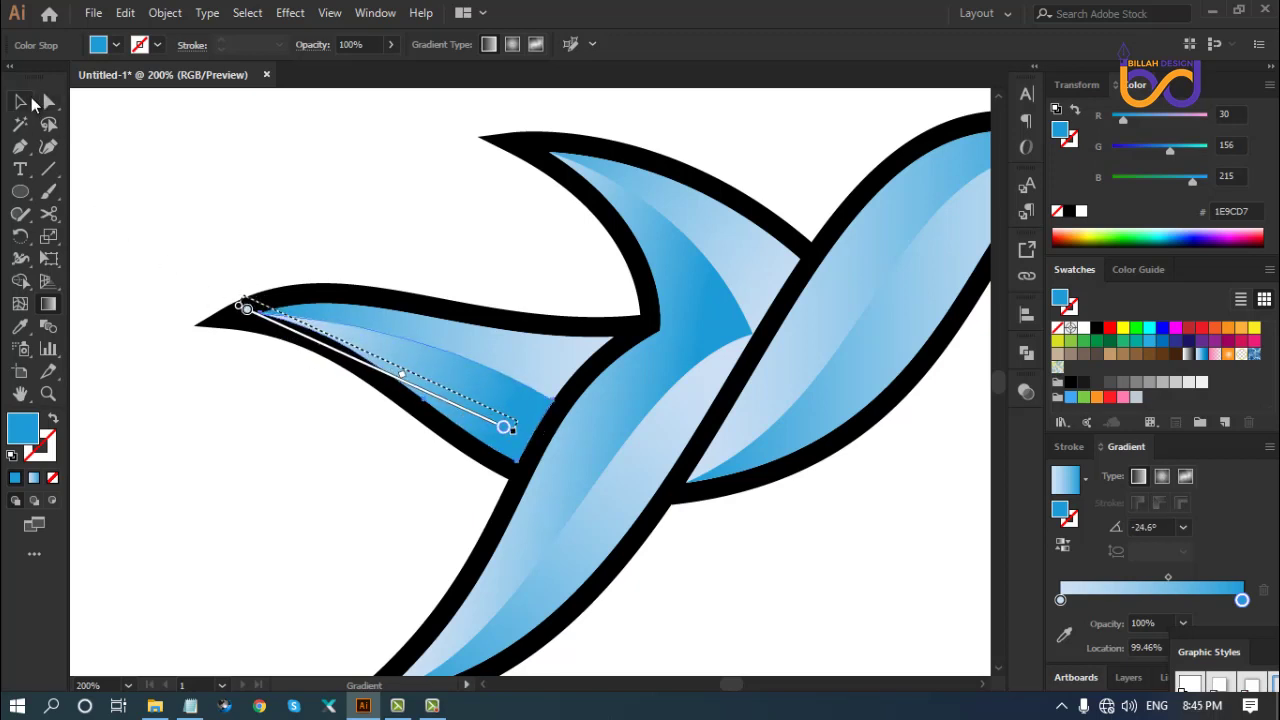
click(20, 102)
click(708, 549)
Change the lower strip of the front body section to a red 1 pt outline with no fill
drag(815, 576, 707, 511)
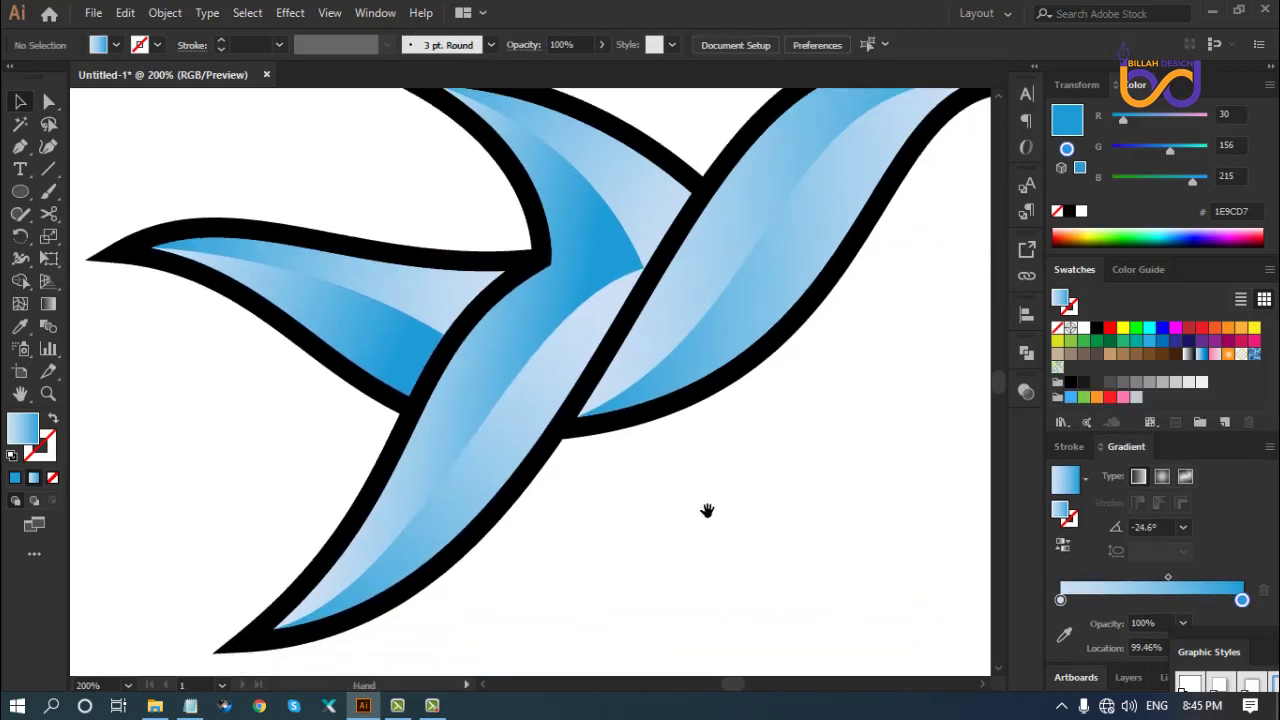
key(ctrl+minus)
key(ctrl+minus)
key(ctrl+plus)
key(ctrl+plus)
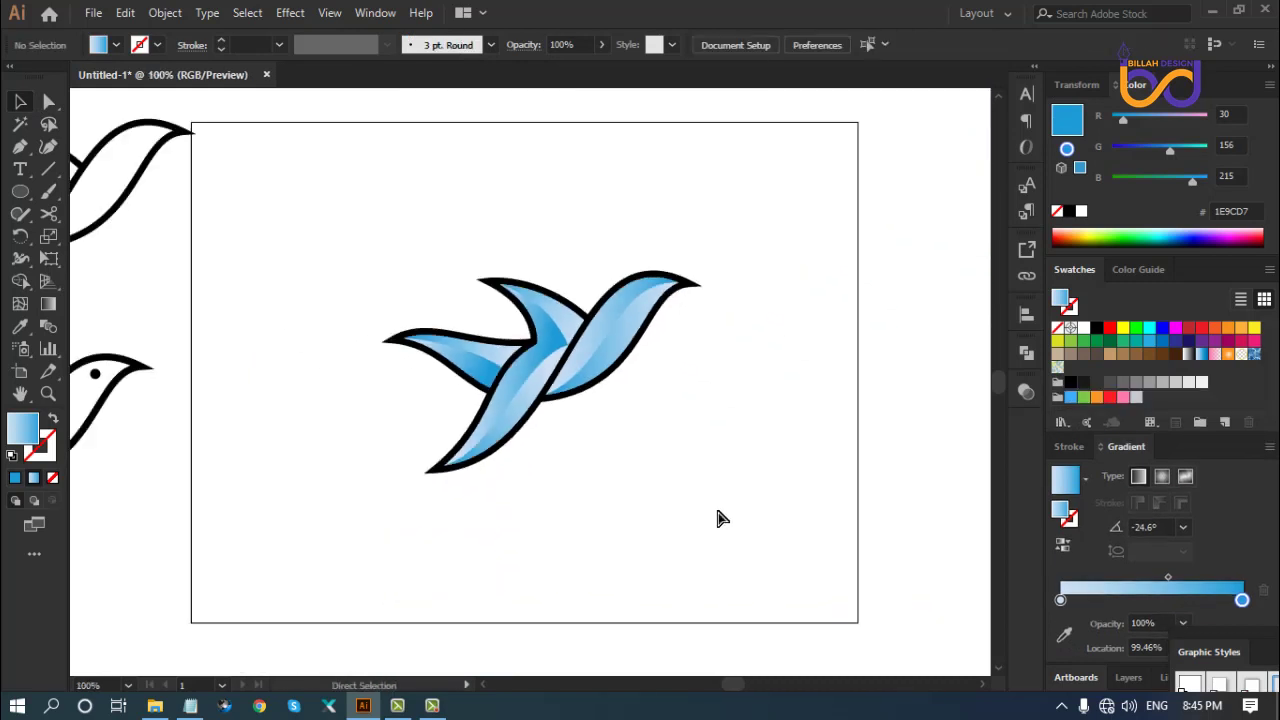
drag(849, 387, 761, 404)
click(619, 352)
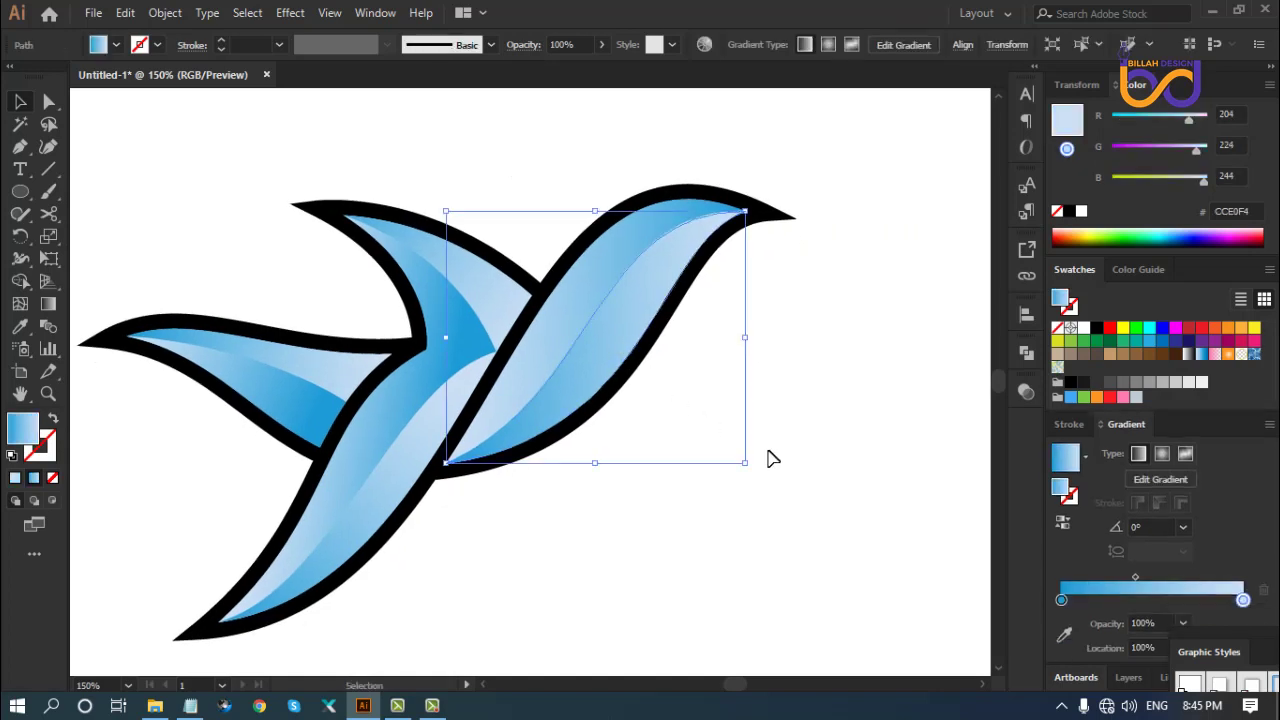
key(a)
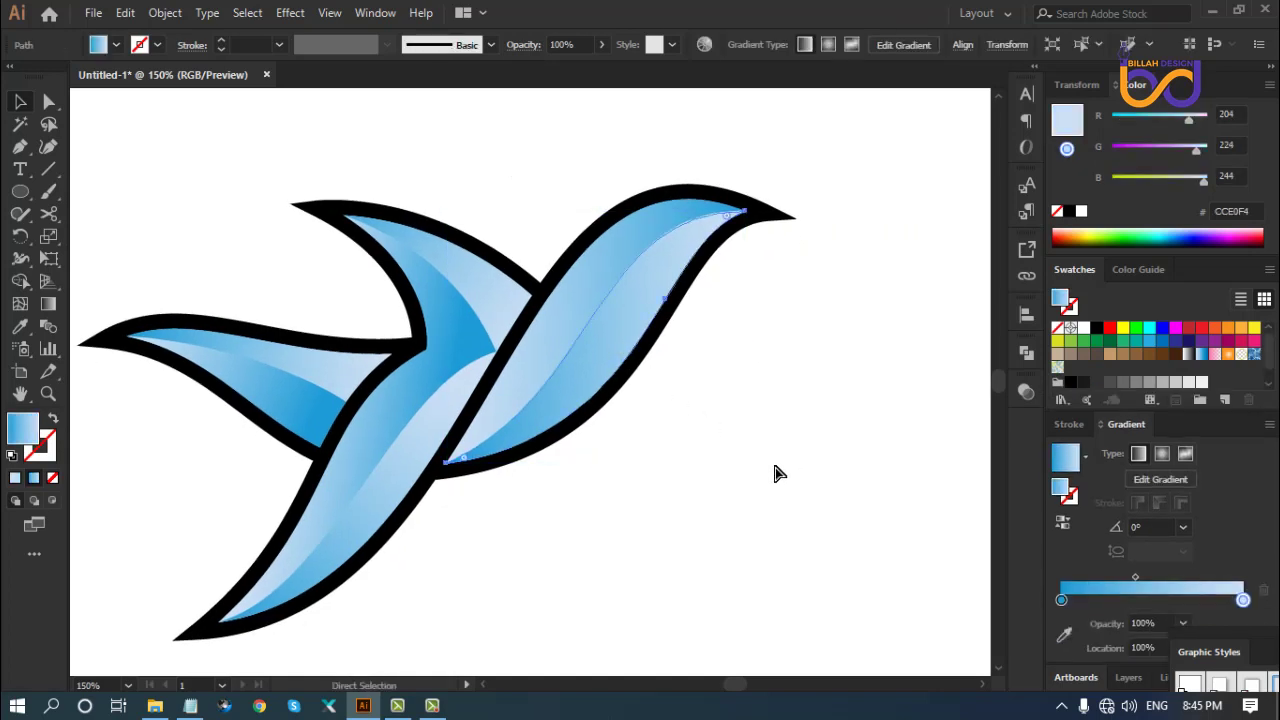
key(v)
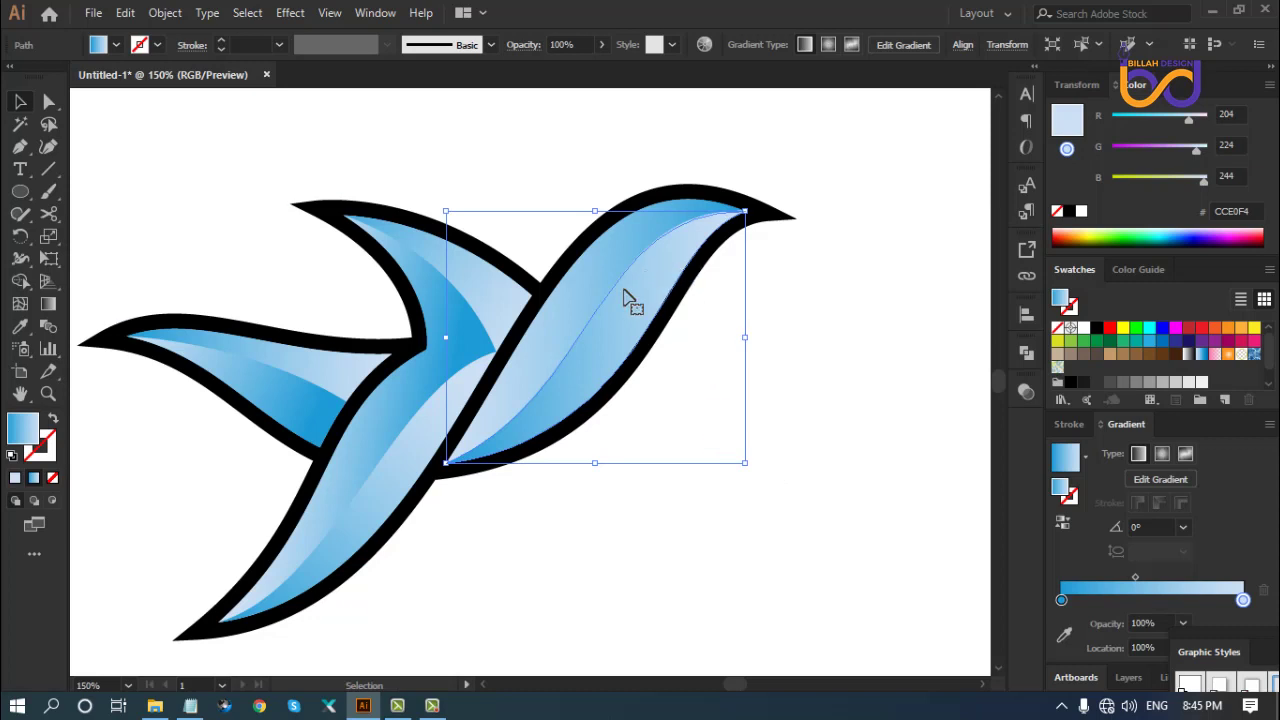
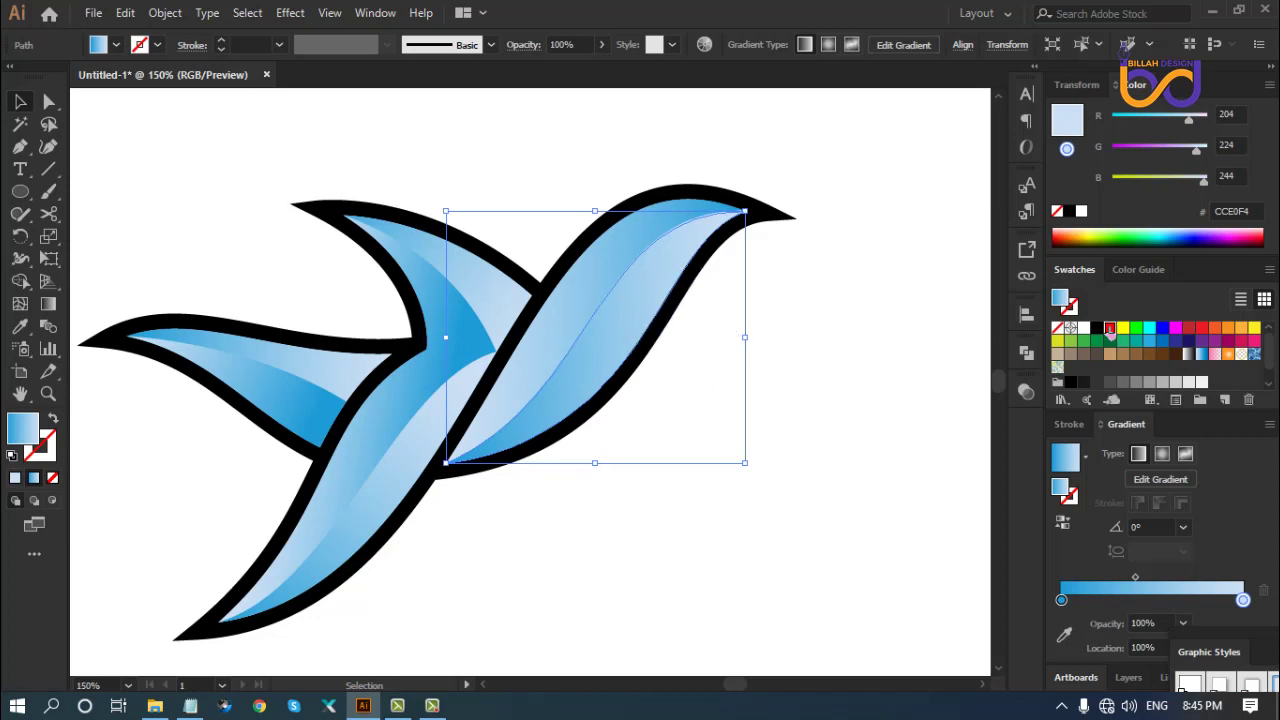
click(1109, 329)
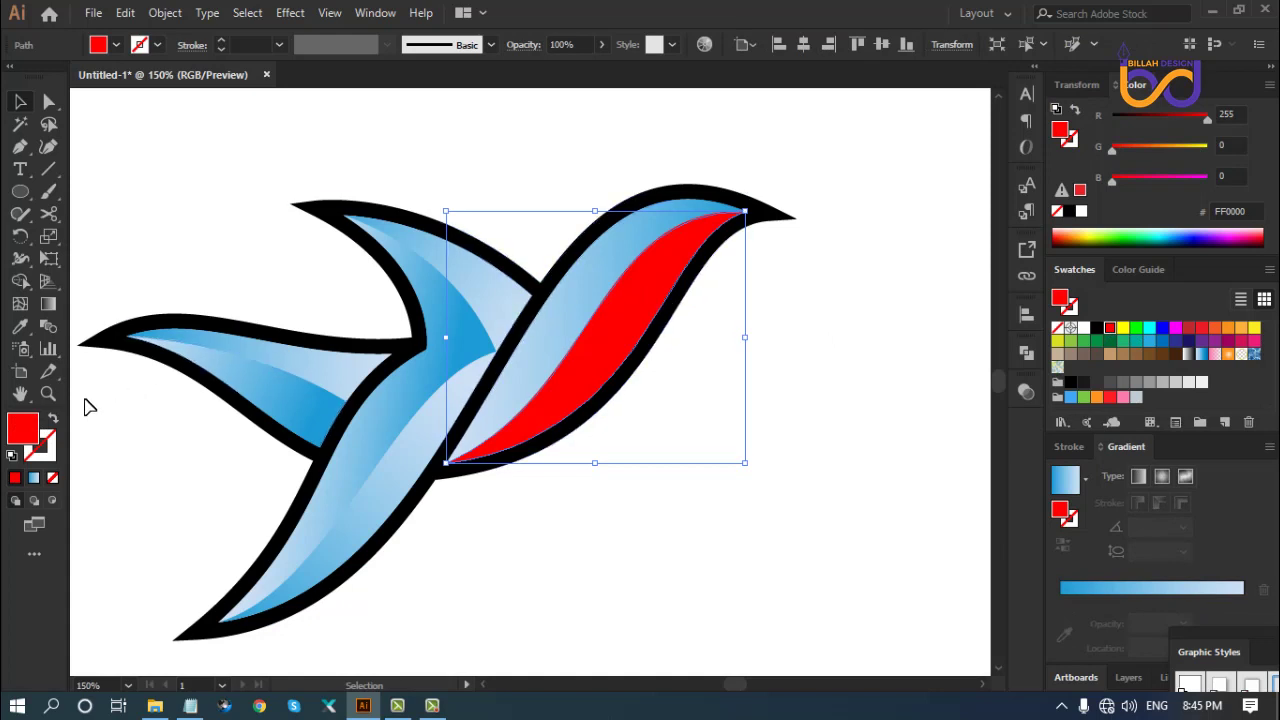
click(56, 421)
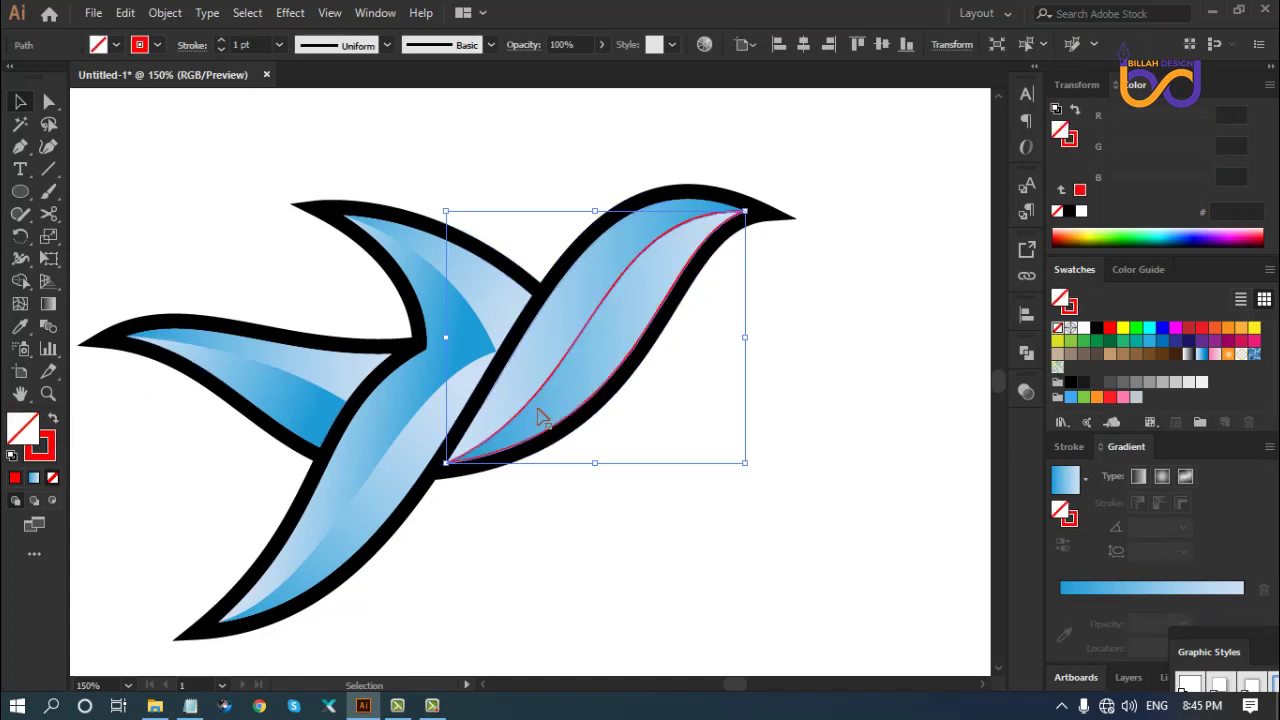
Cut the front body section's red outline at both ends with Scissors and delete its outer edge, keeping the centre curve
click(50, 216)
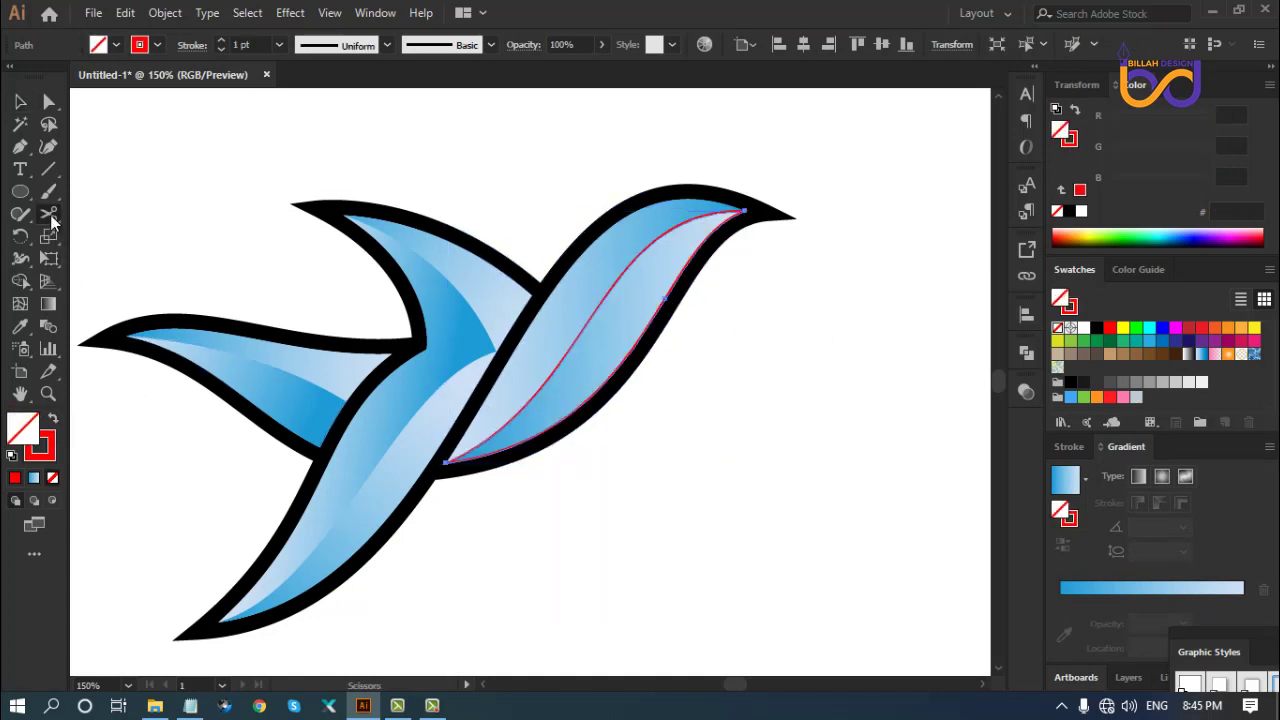
click(678, 283)
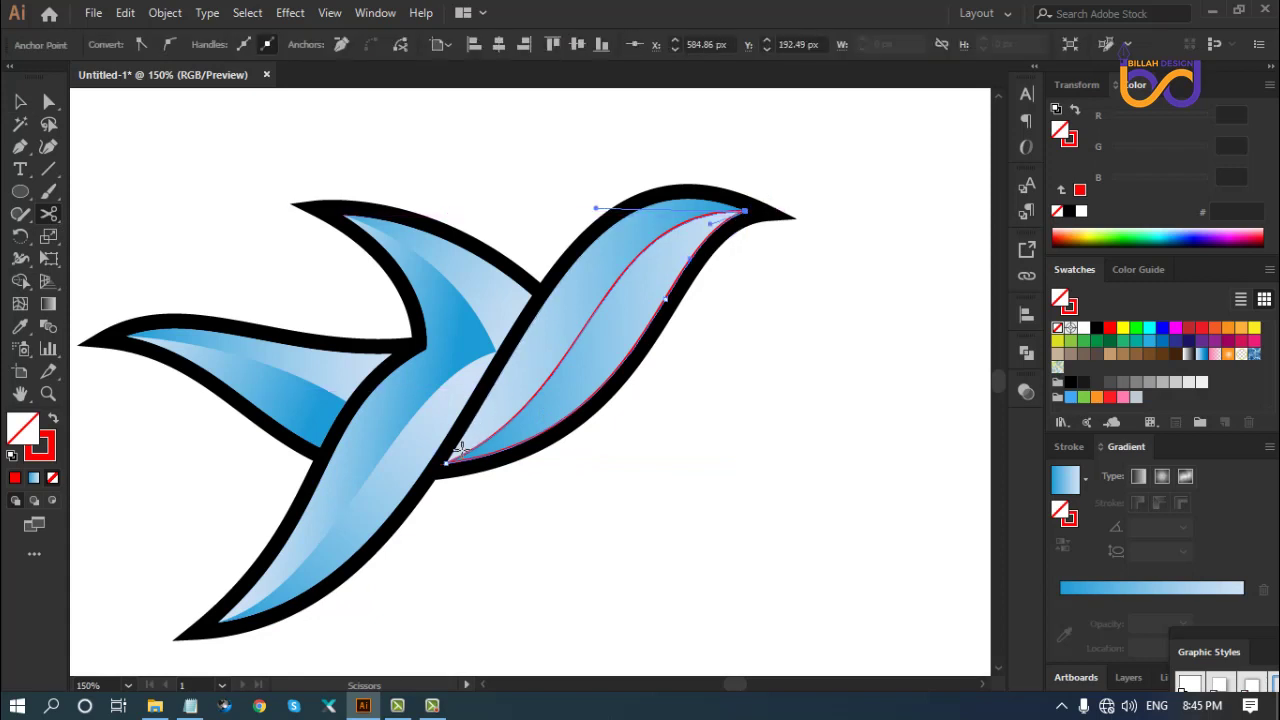
click(458, 450)
click(20, 101)
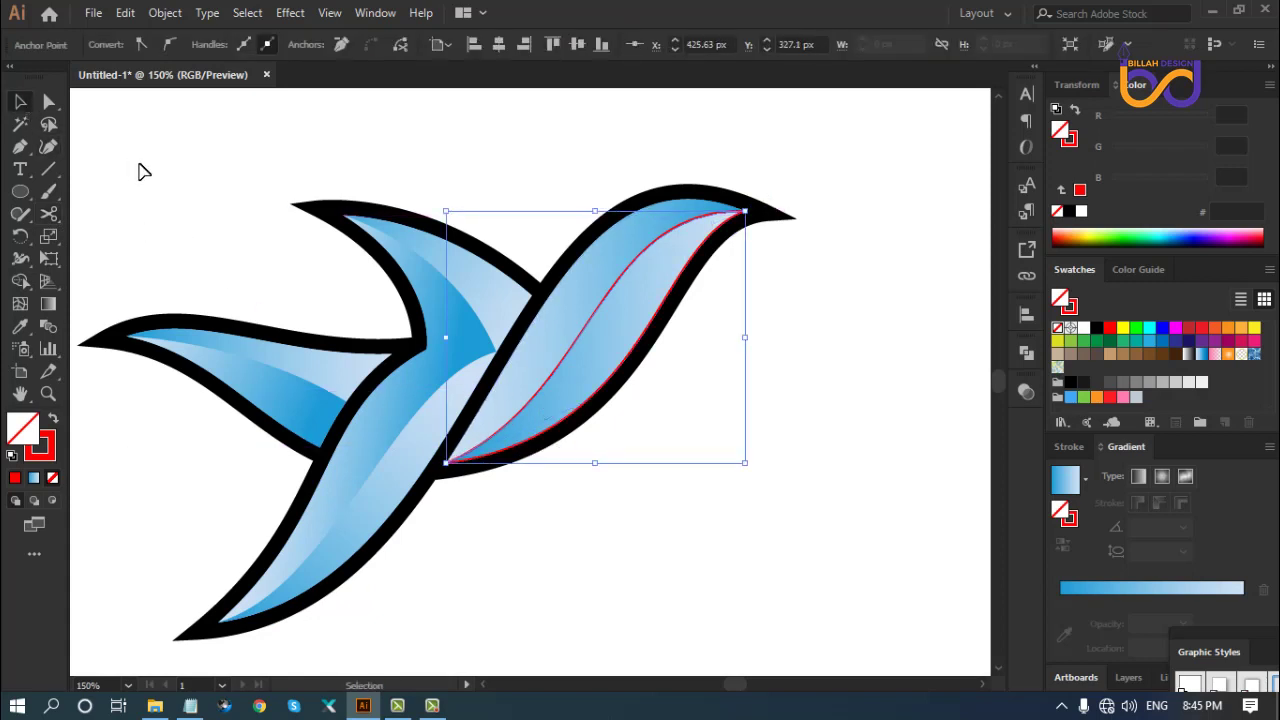
click(720, 451)
drag(622, 374, 775, 490)
key(Delete)
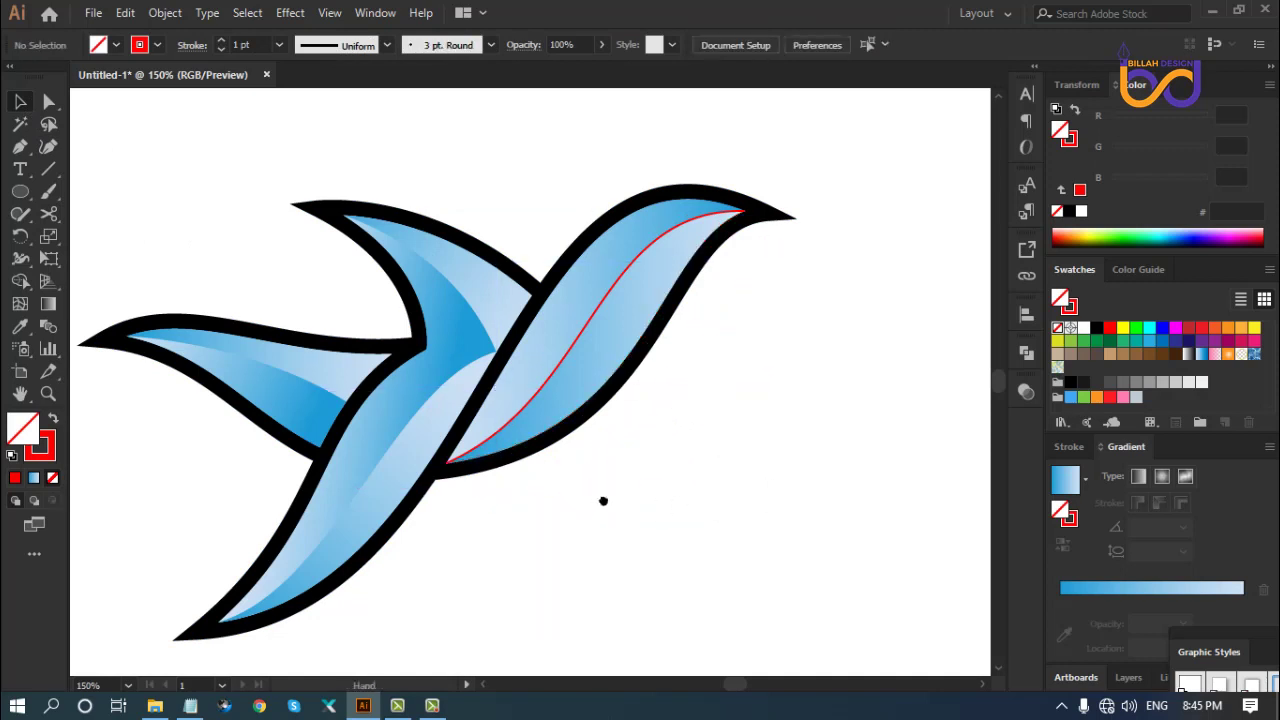
Change the lower body strip, the upper wing's upper section and the rear wing's lower section to red 1 pt outlines without fill
drag(603, 501, 634, 477)
click(444, 429)
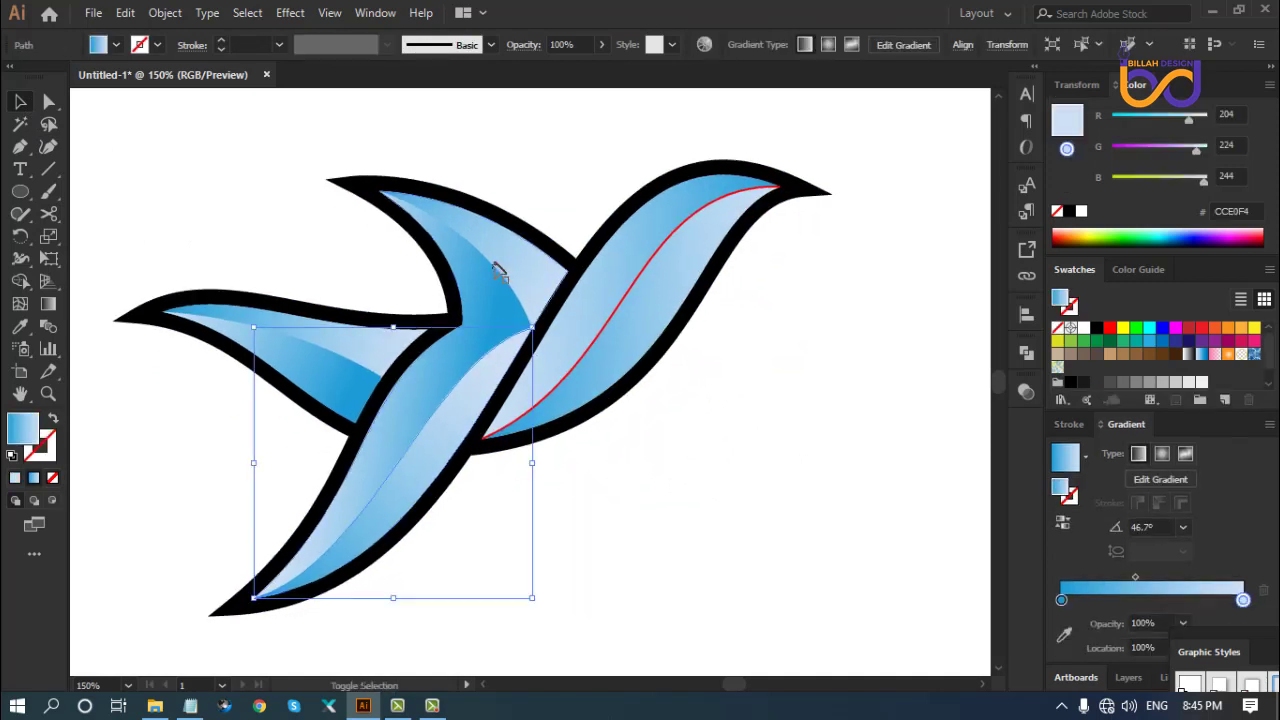
shift+click(499, 272)
shift+click(333, 375)
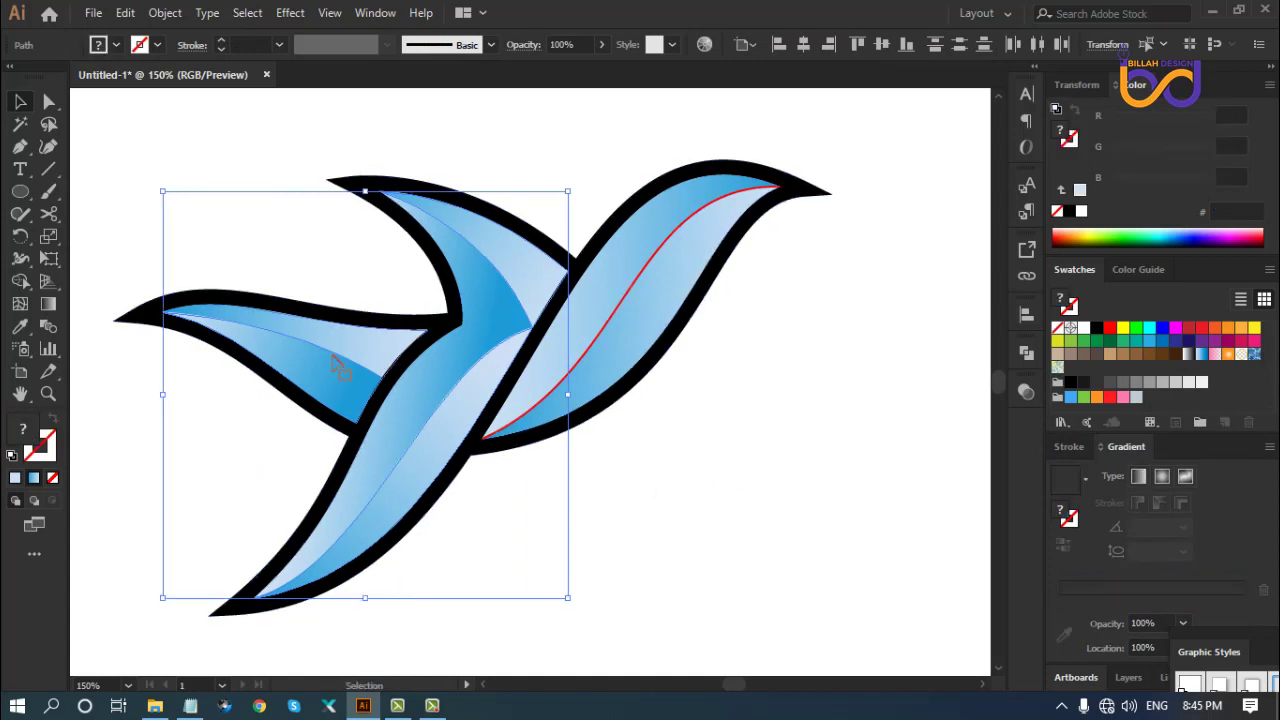
key(a)
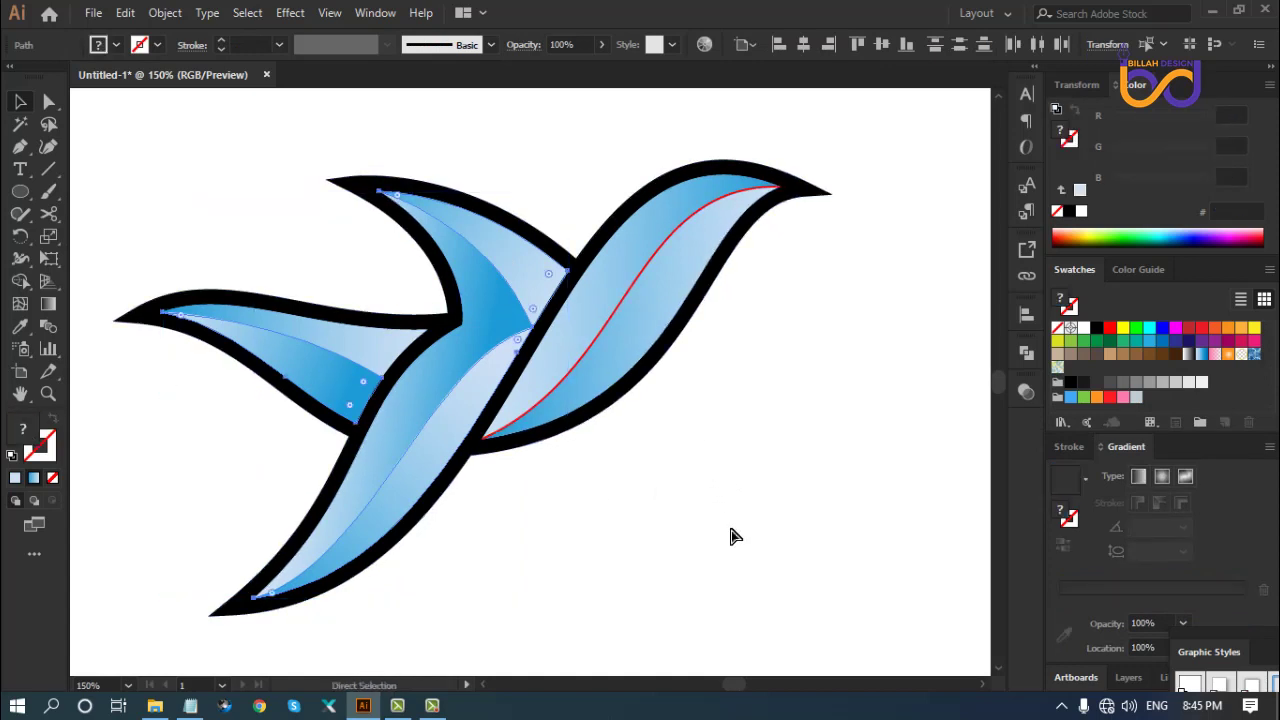
key(v)
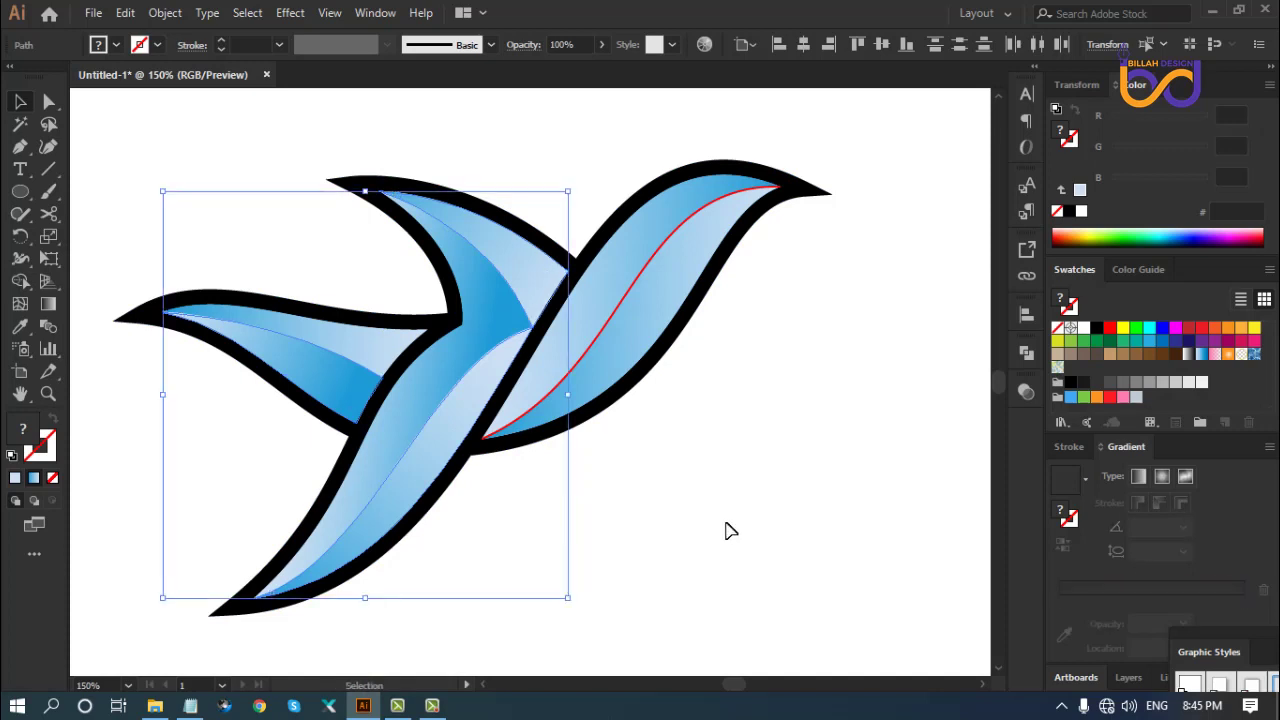
click(1110, 329)
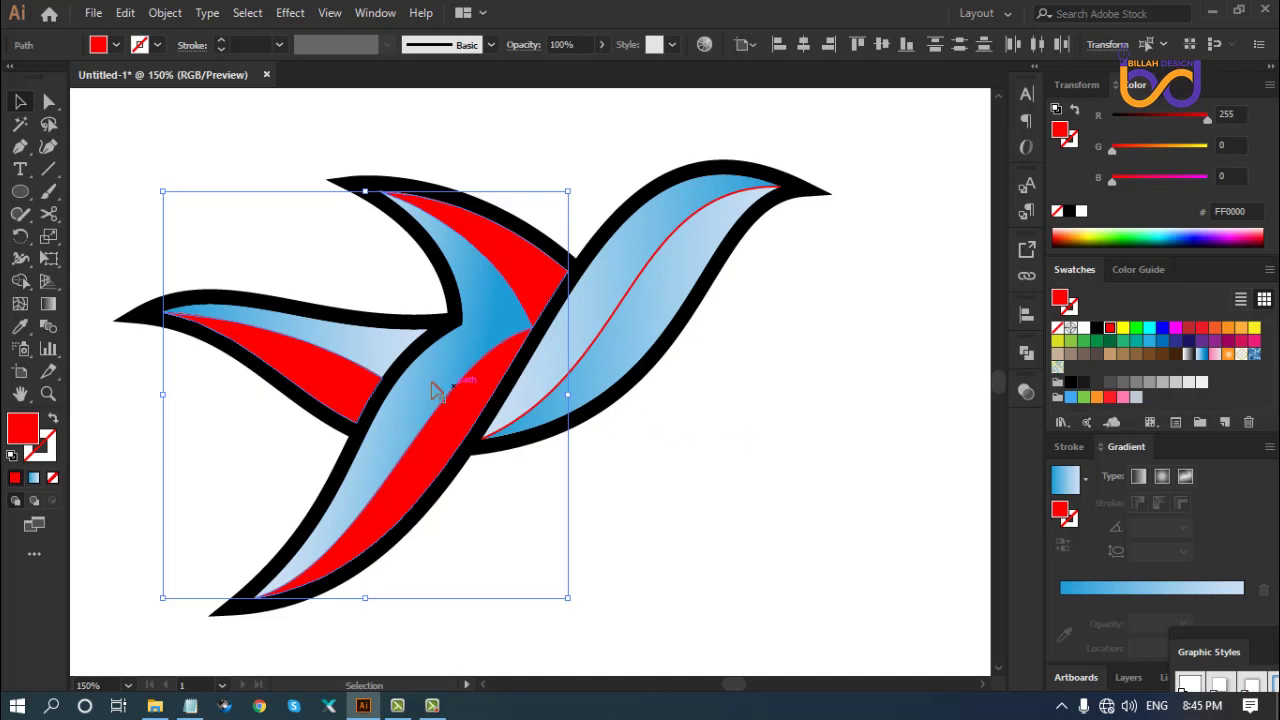
click(56, 420)
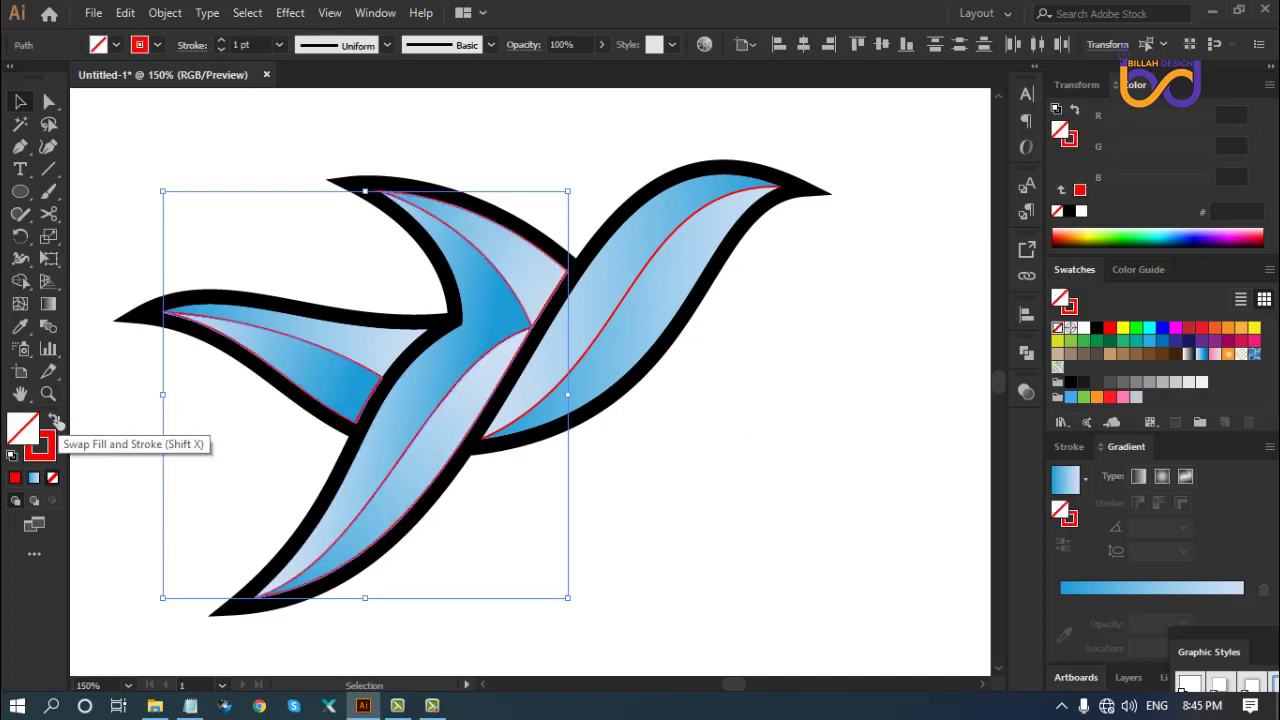
click(630, 466)
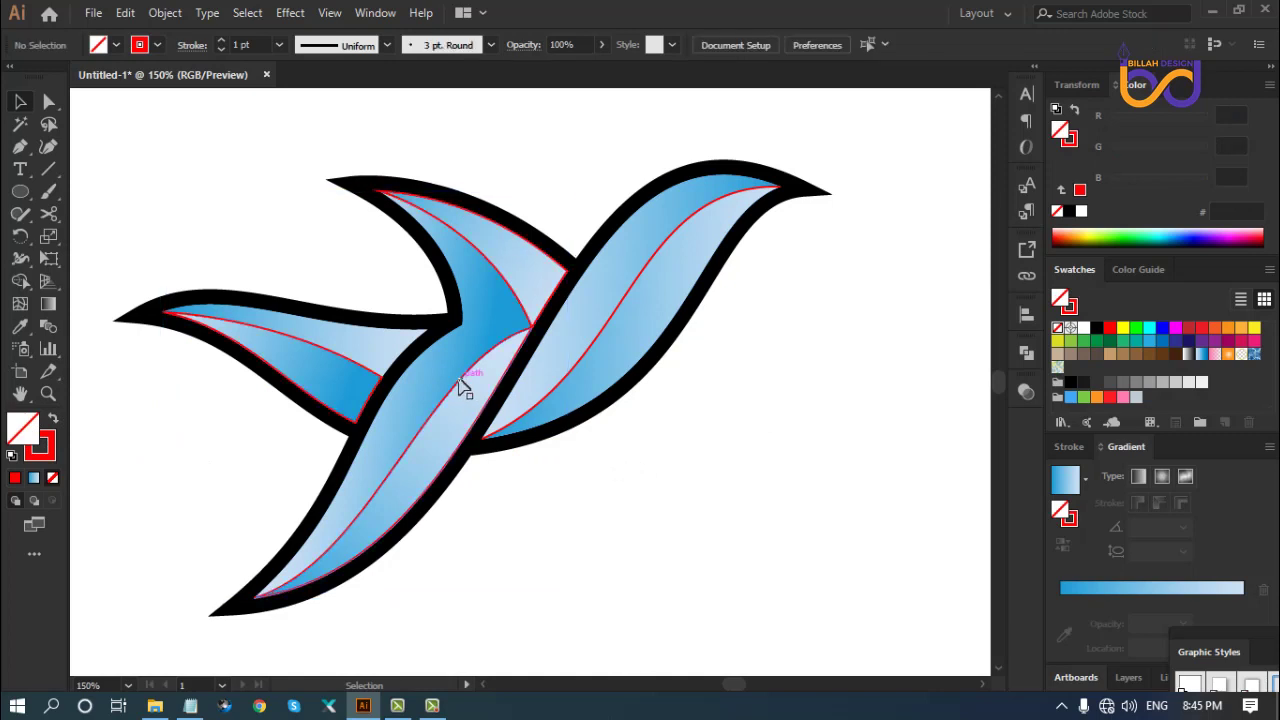
Cut the lower body strip's red outline at its upper end and lower tip with Scissors and delete its outer edge
click(320, 334)
click(49, 214)
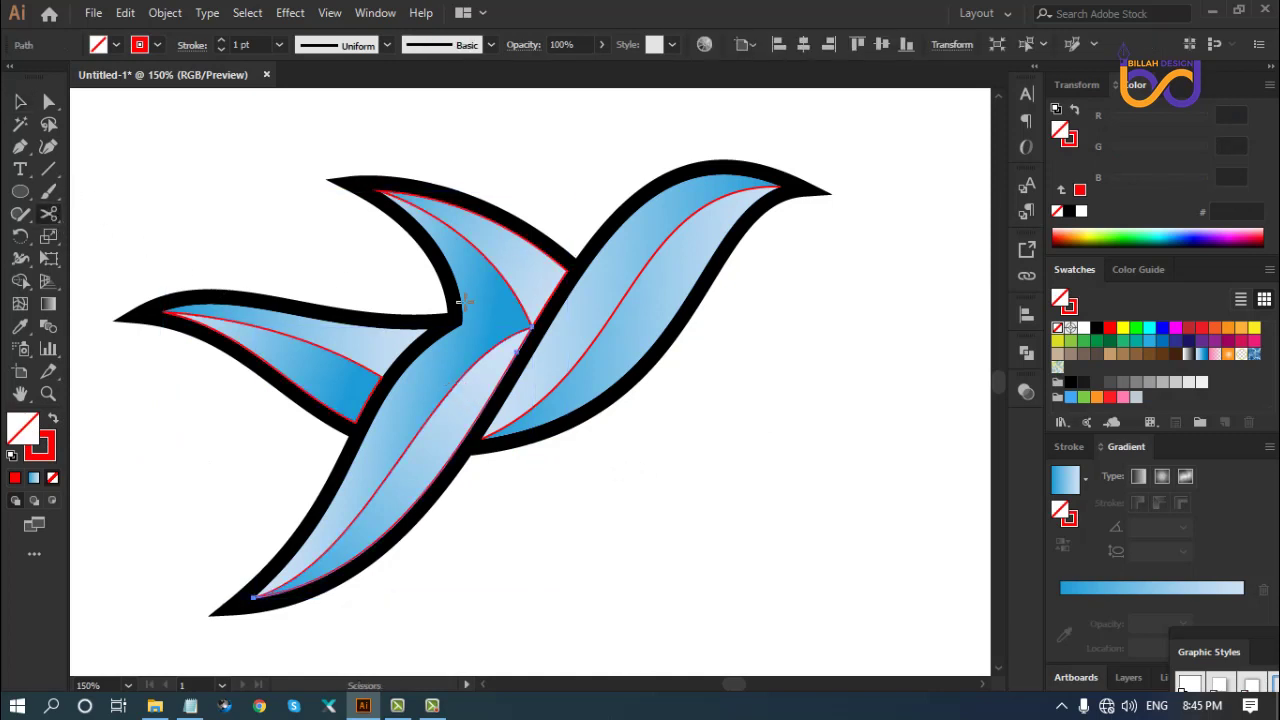
click(531, 328)
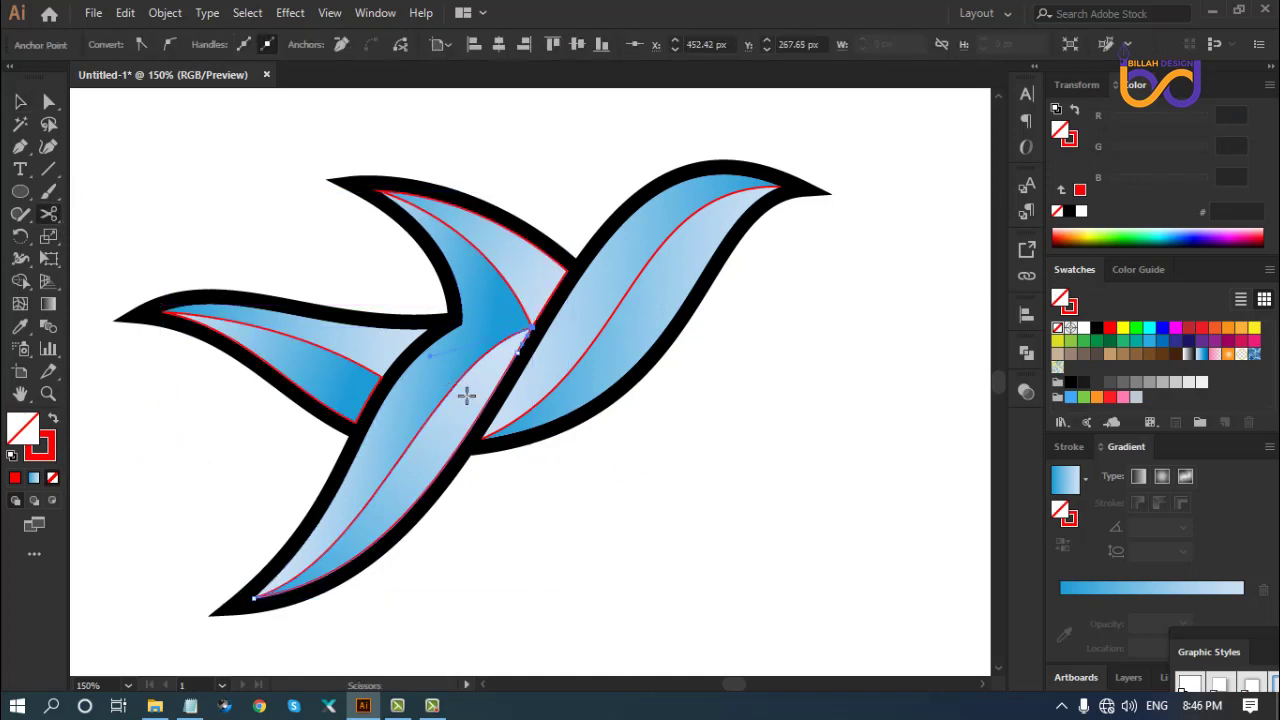
click(253, 598)
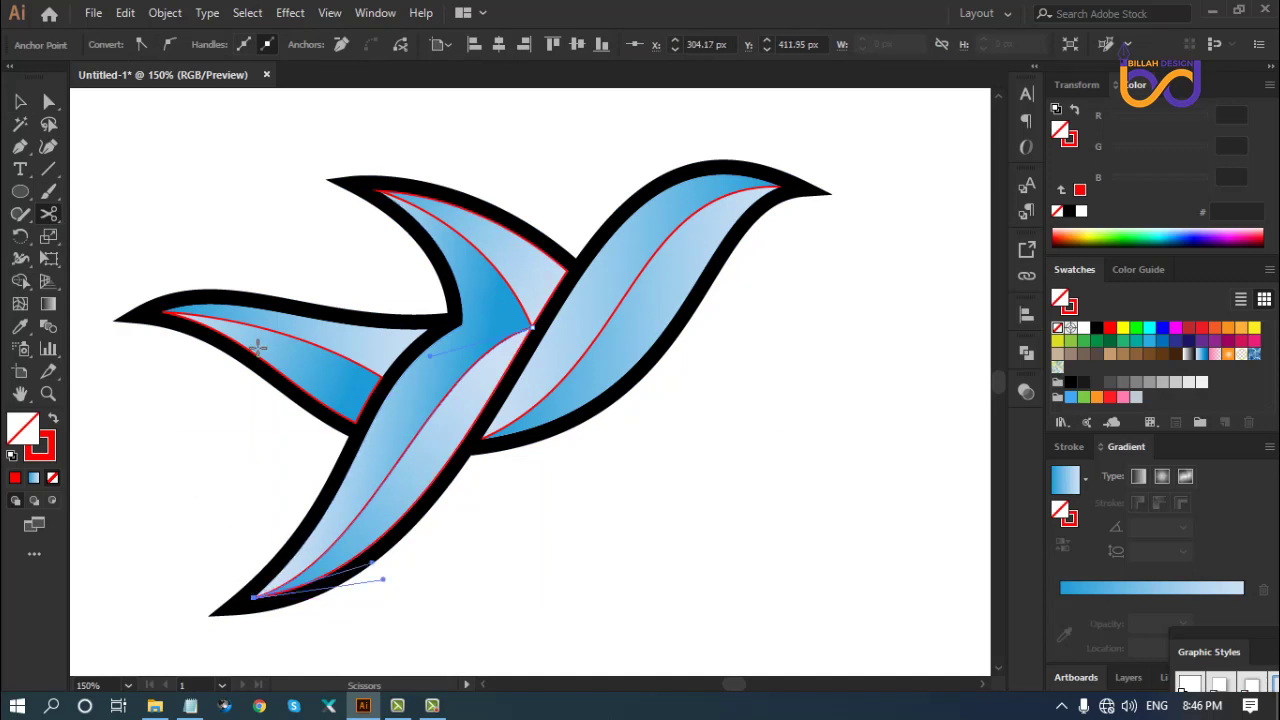
click(48, 101)
click(200, 177)
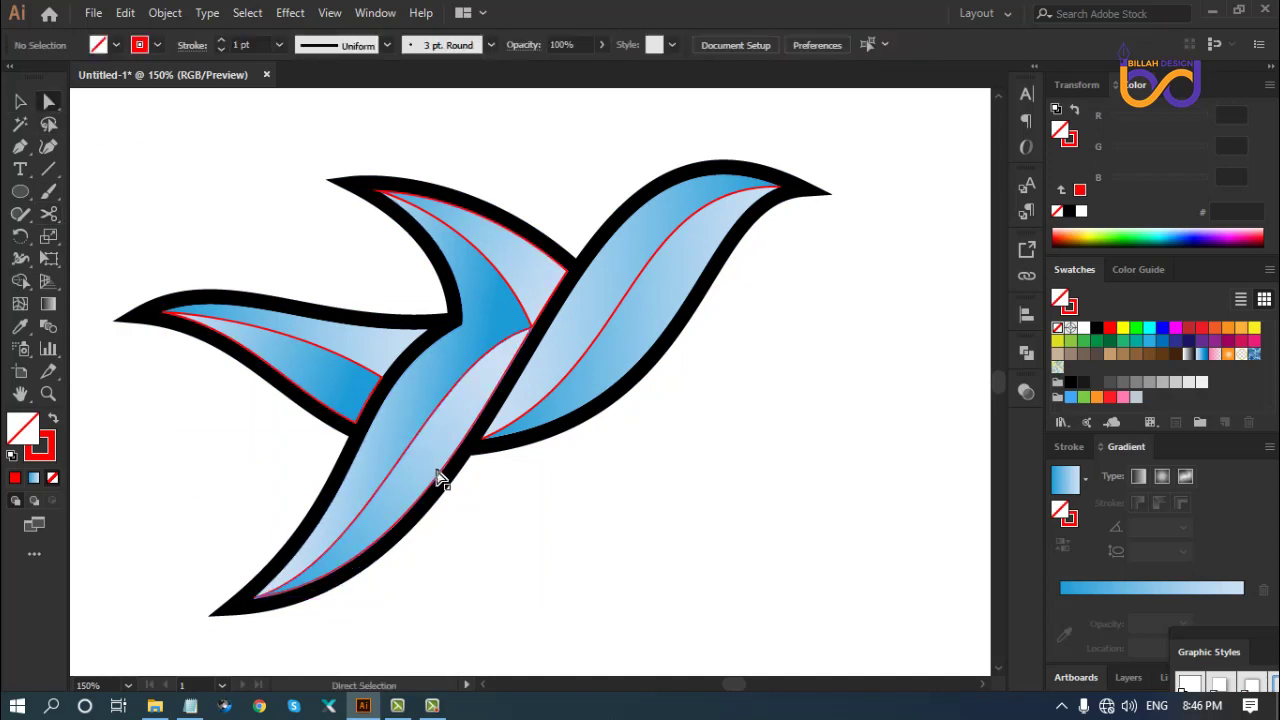
click(447, 487)
click(543, 503)
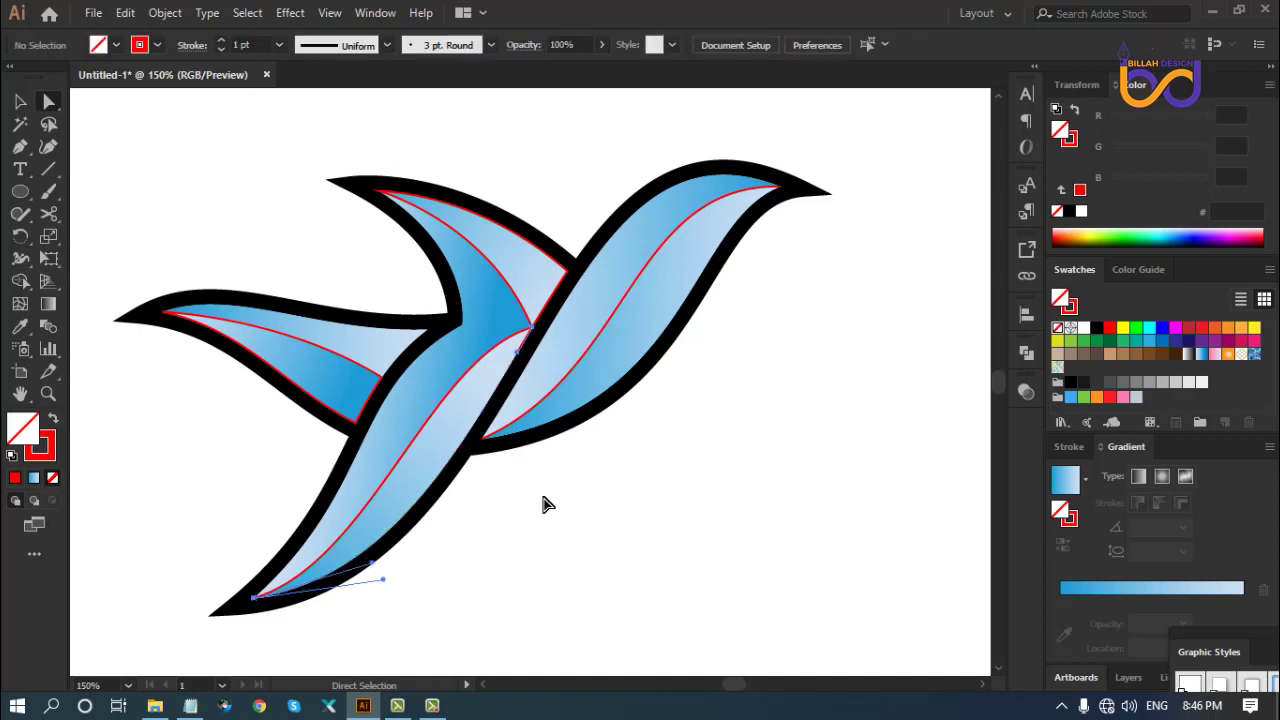
Cut the upper wing's red outline at the wing tip and the inner corner with Scissors and delete its outer edges
click(508, 282)
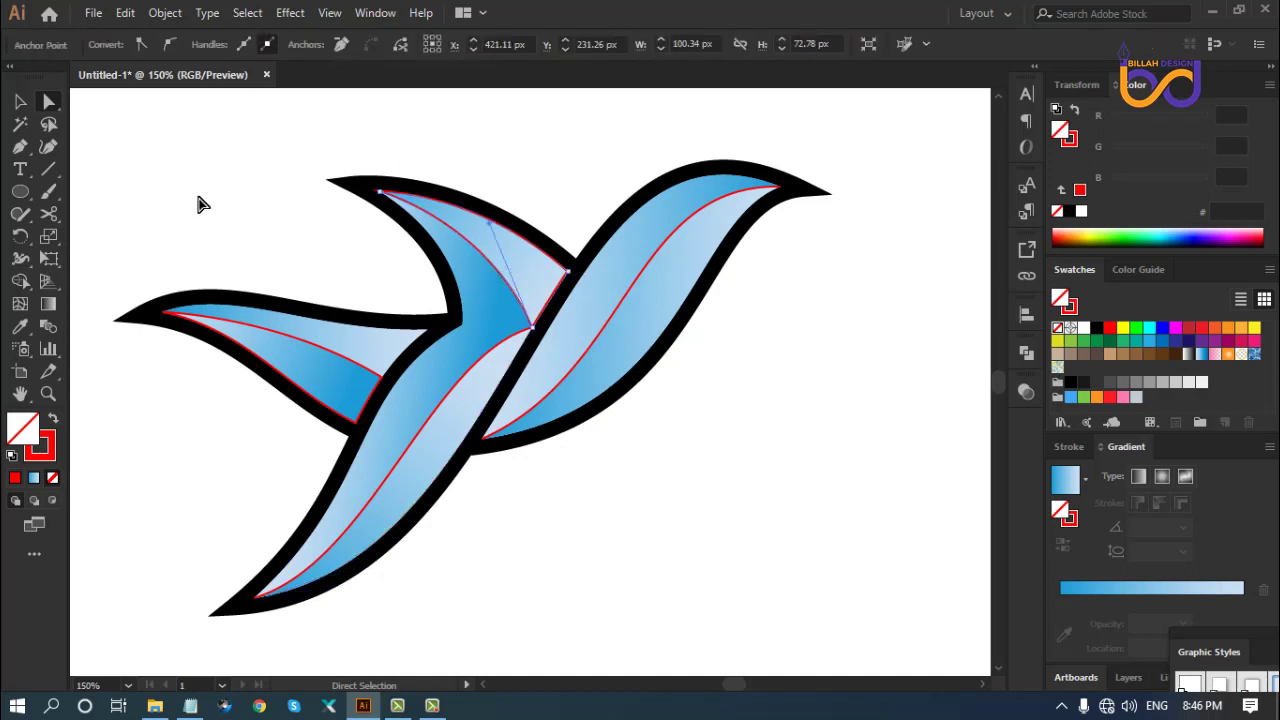
click(52, 222)
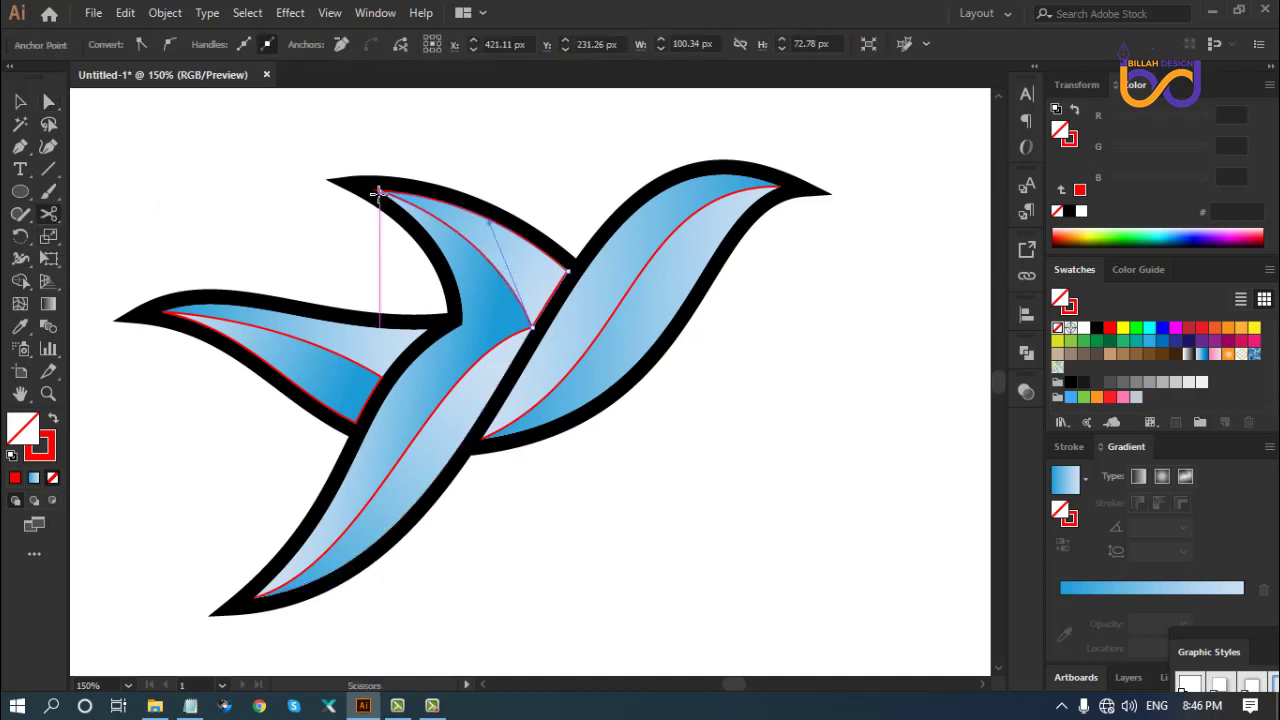
click(389, 191)
click(536, 321)
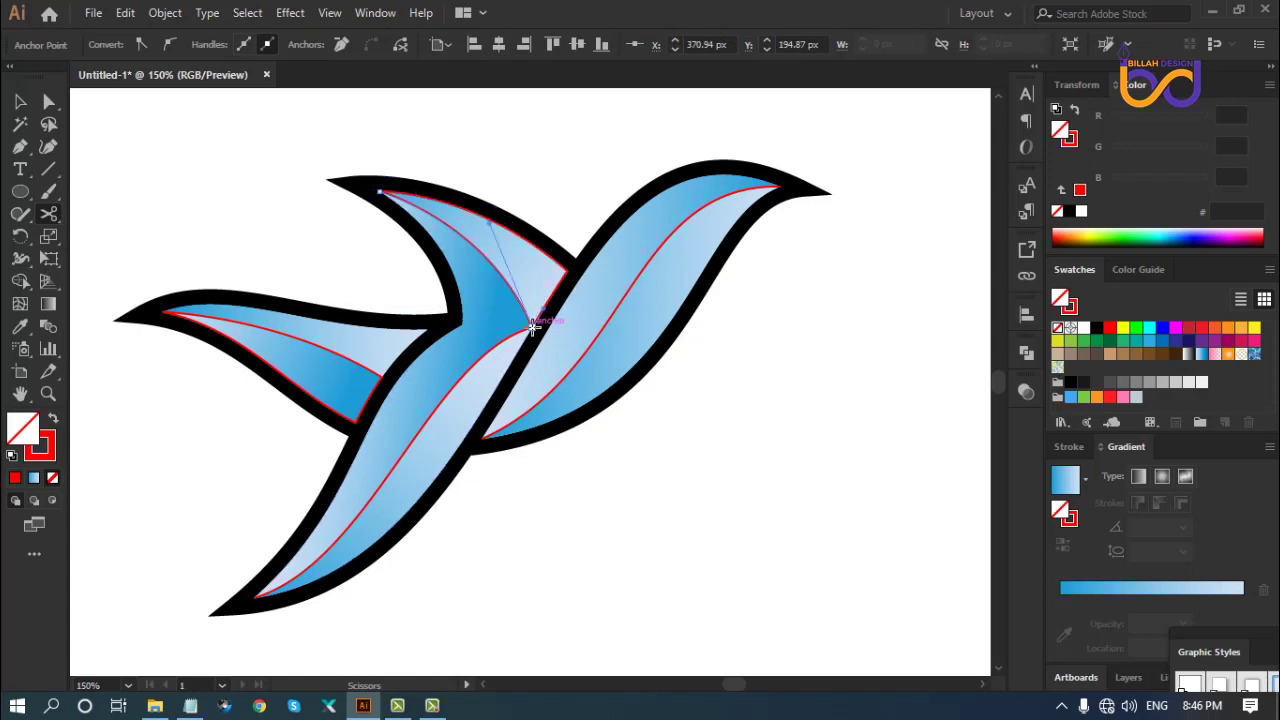
key(a)
click(178, 177)
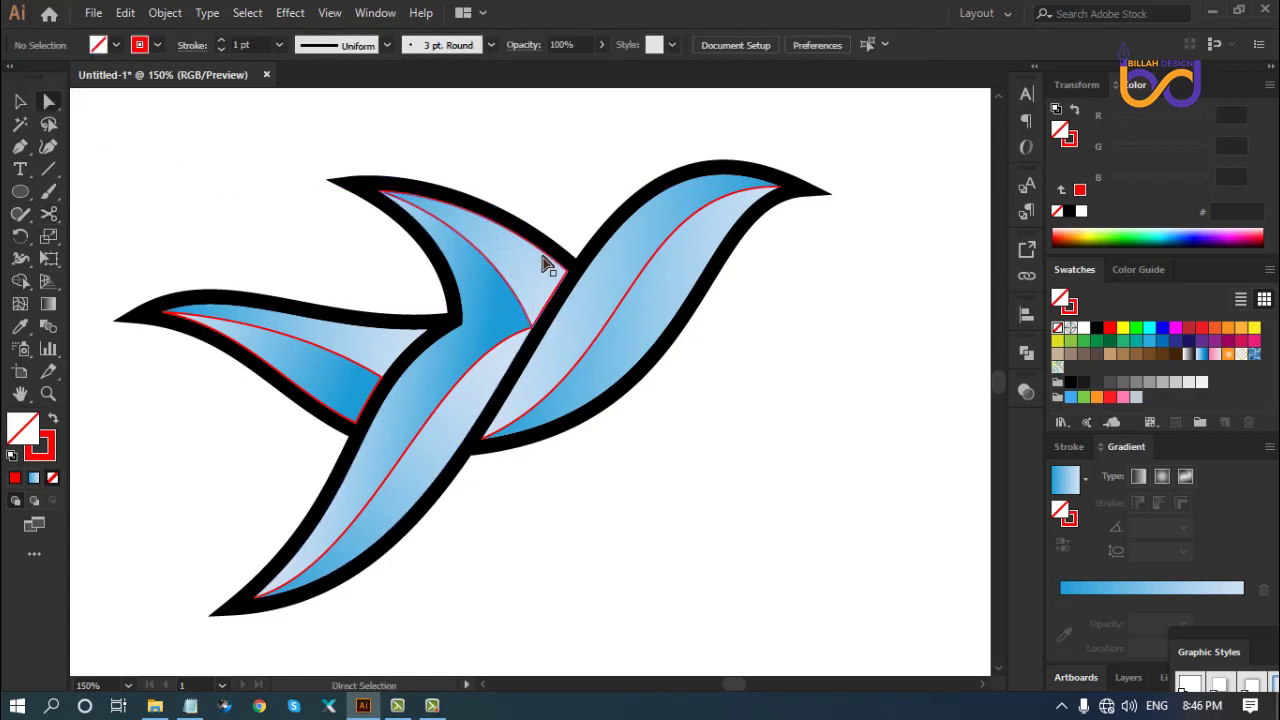
click(552, 262)
key(Delete)
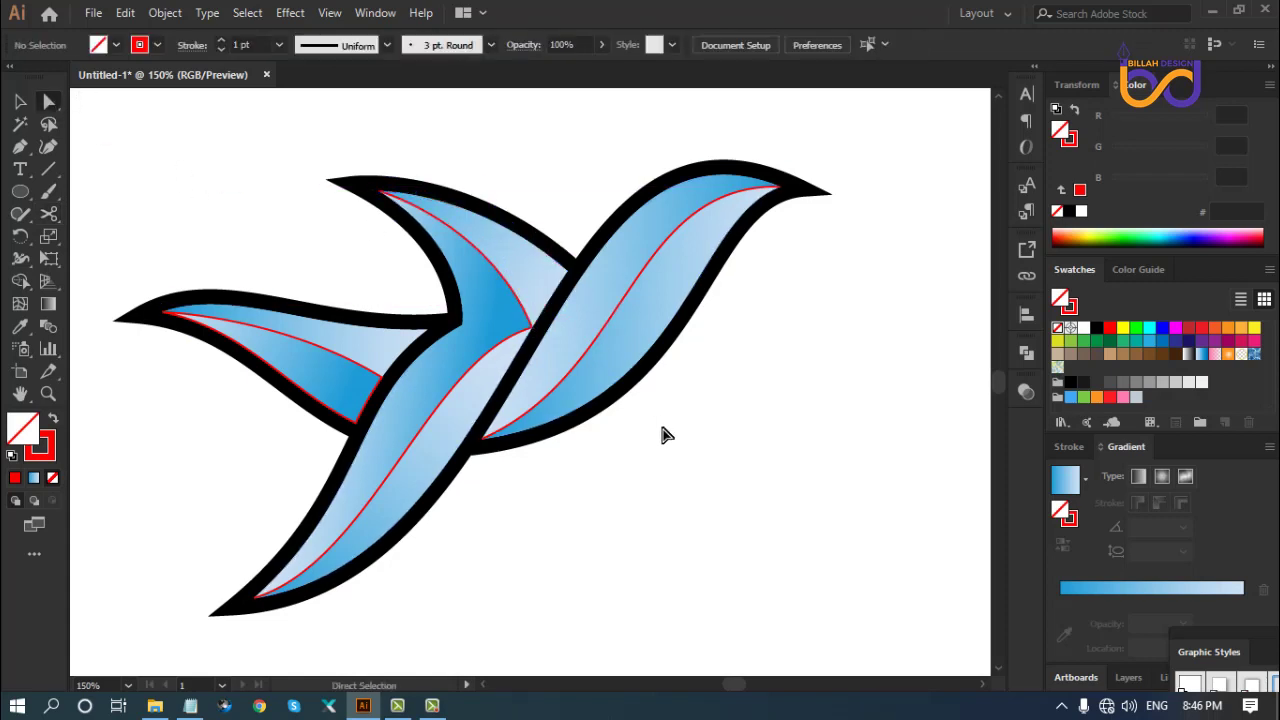
Cut the rear wing's red outline at the wing tip and inner corner with Scissors and delete its outer edges, keeping the centre curve
click(162, 313)
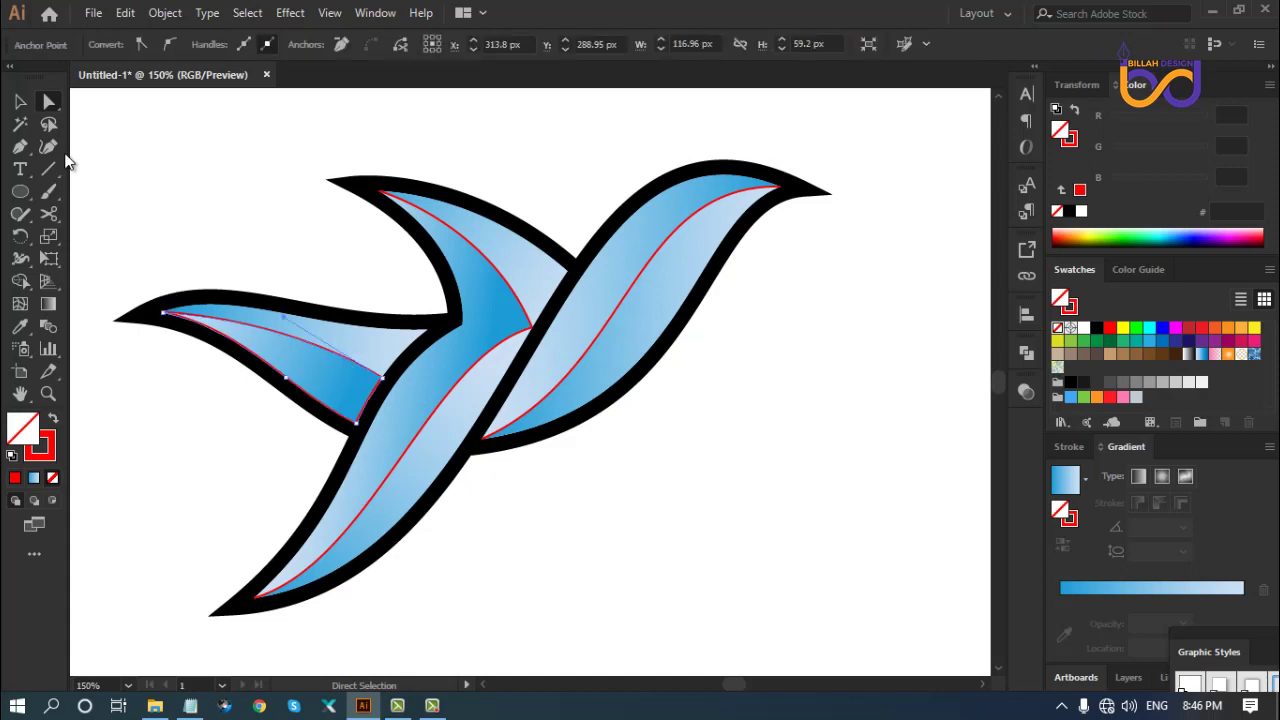
click(47, 215)
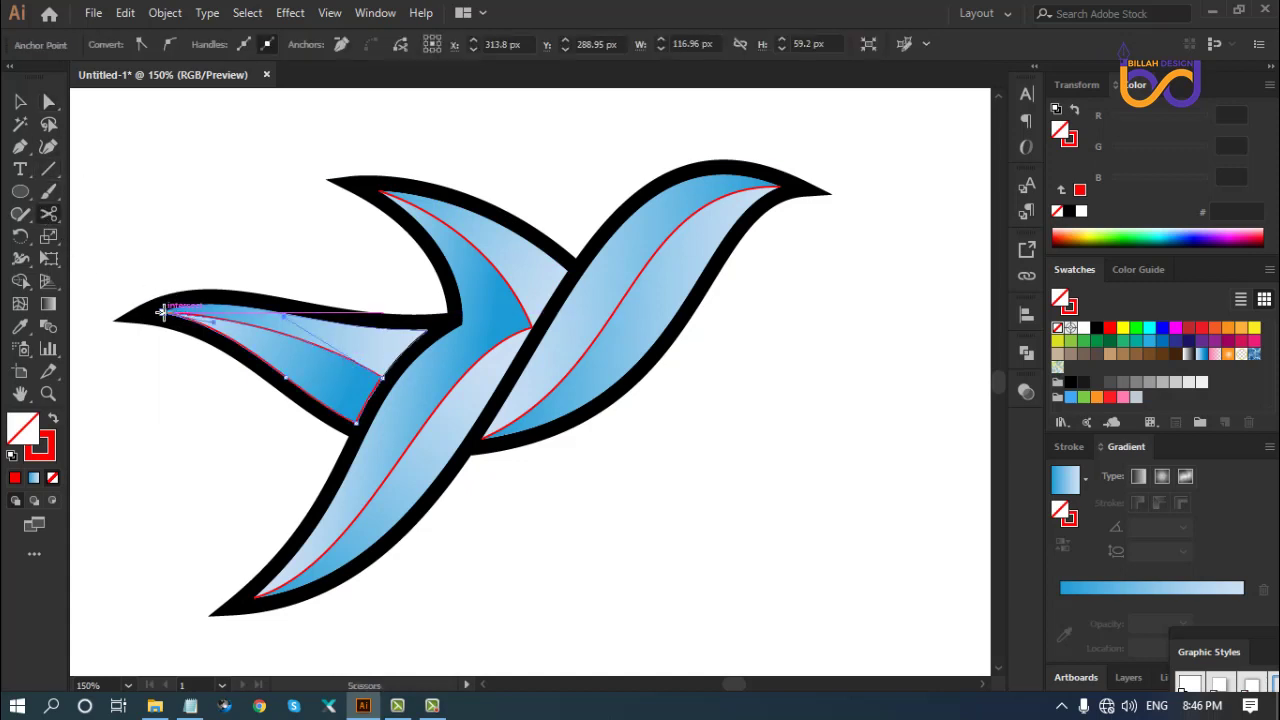
click(162, 313)
click(383, 378)
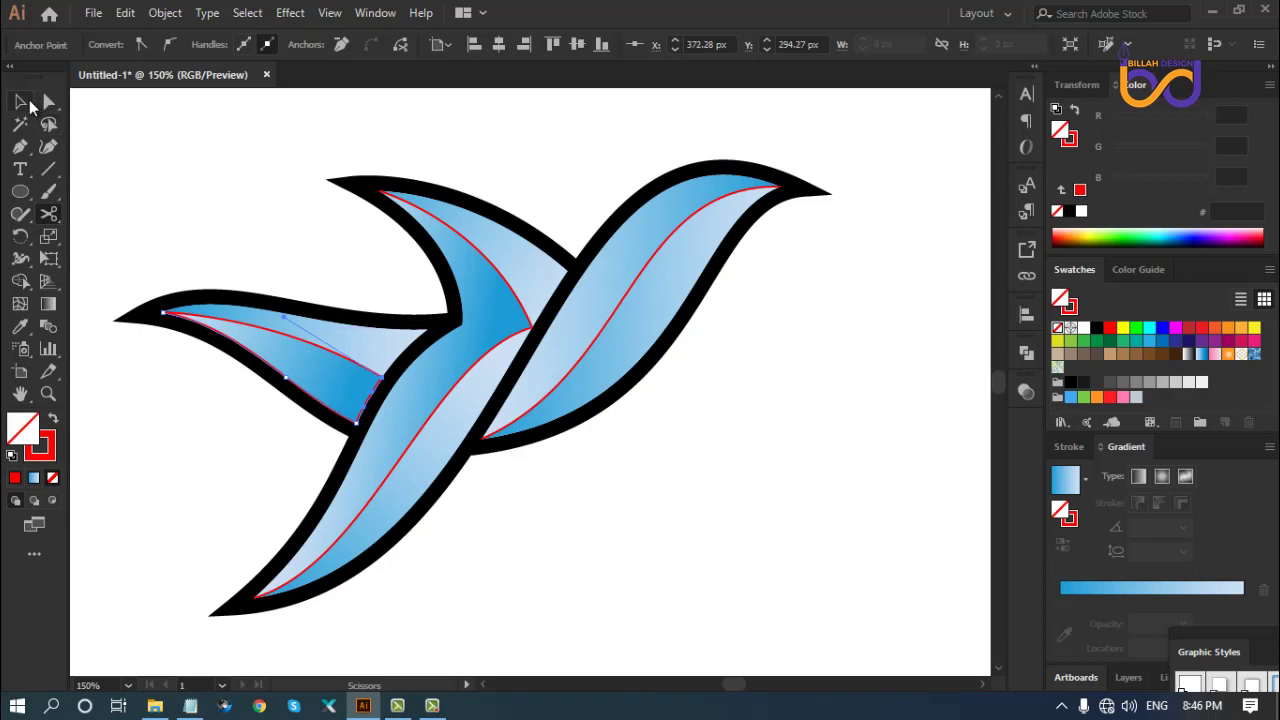
click(20, 101)
click(191, 171)
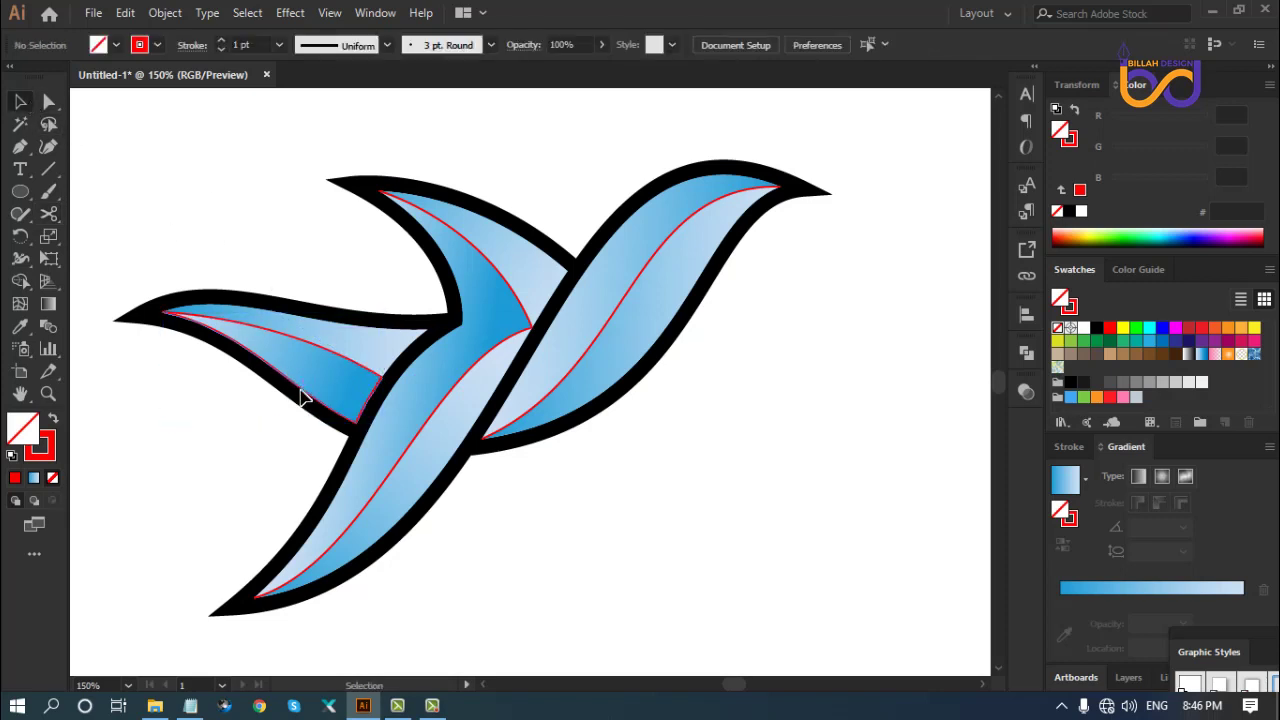
drag(303, 397, 270, 438)
key(ctrl+z)
click(368, 363)
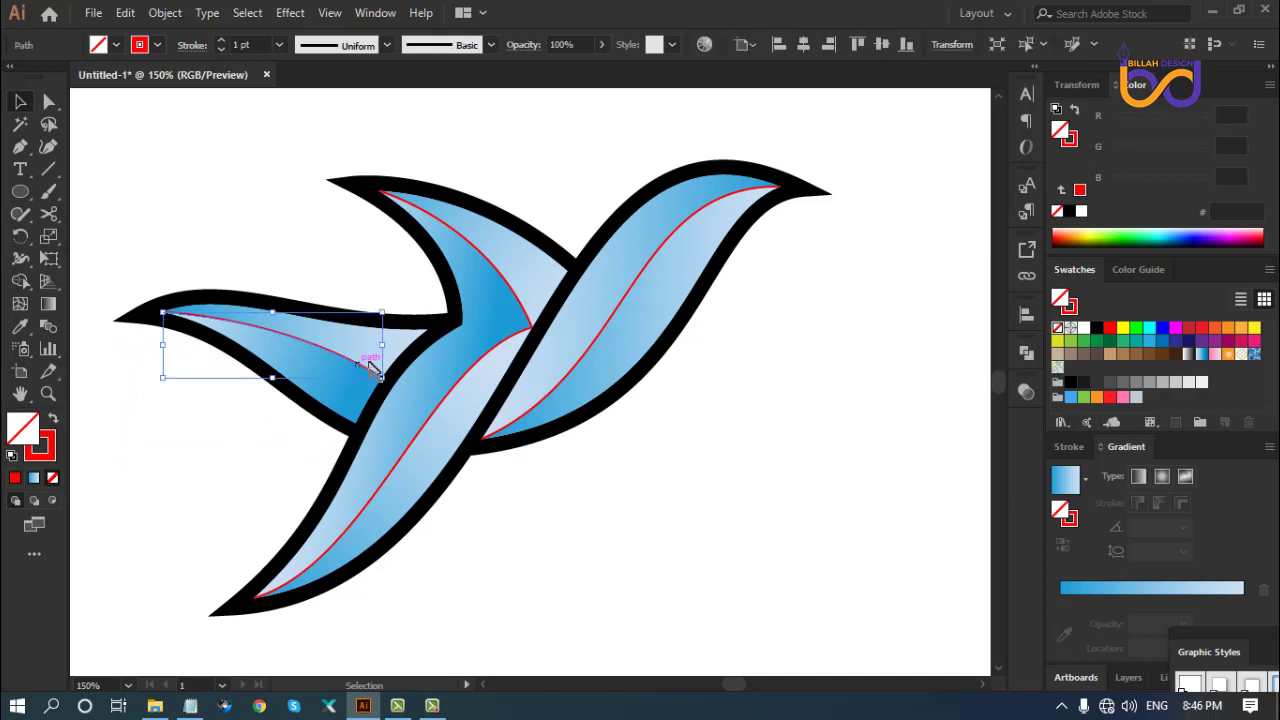
click(594, 469)
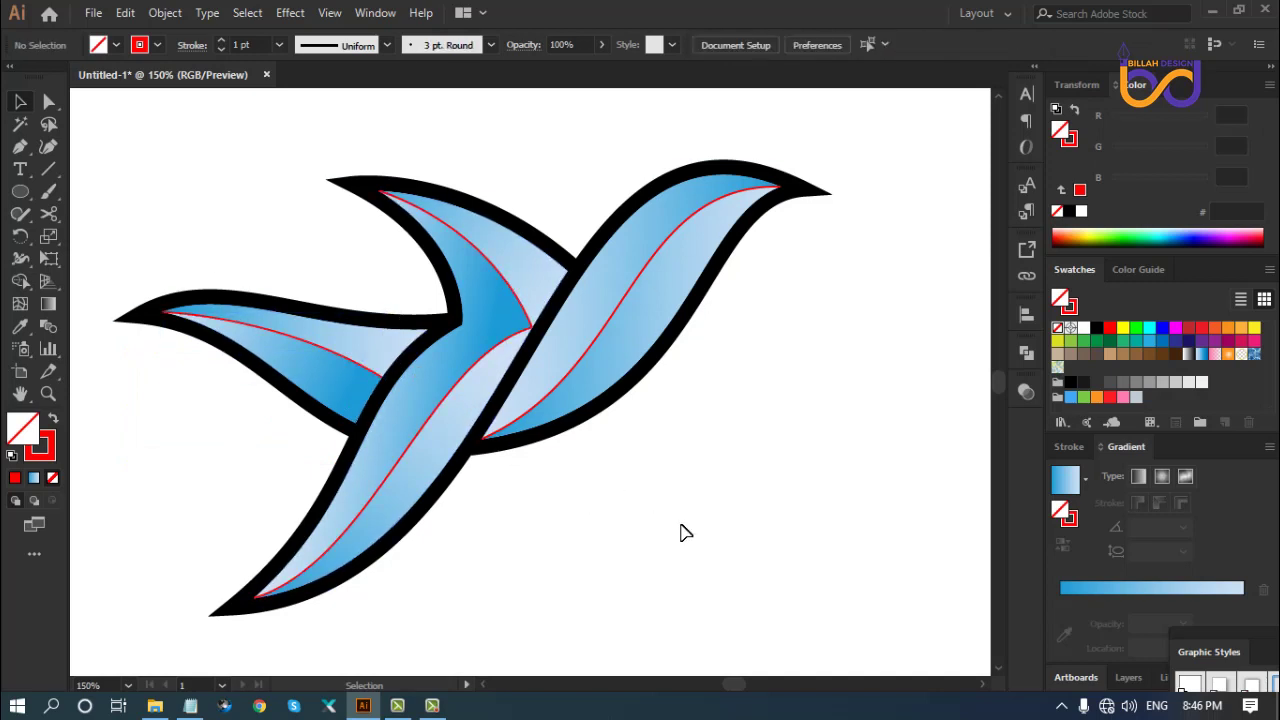
Select all the red centre curves together by matching appearance with the Magic Wand and set their stroke weight to 5 pt
click(20, 124)
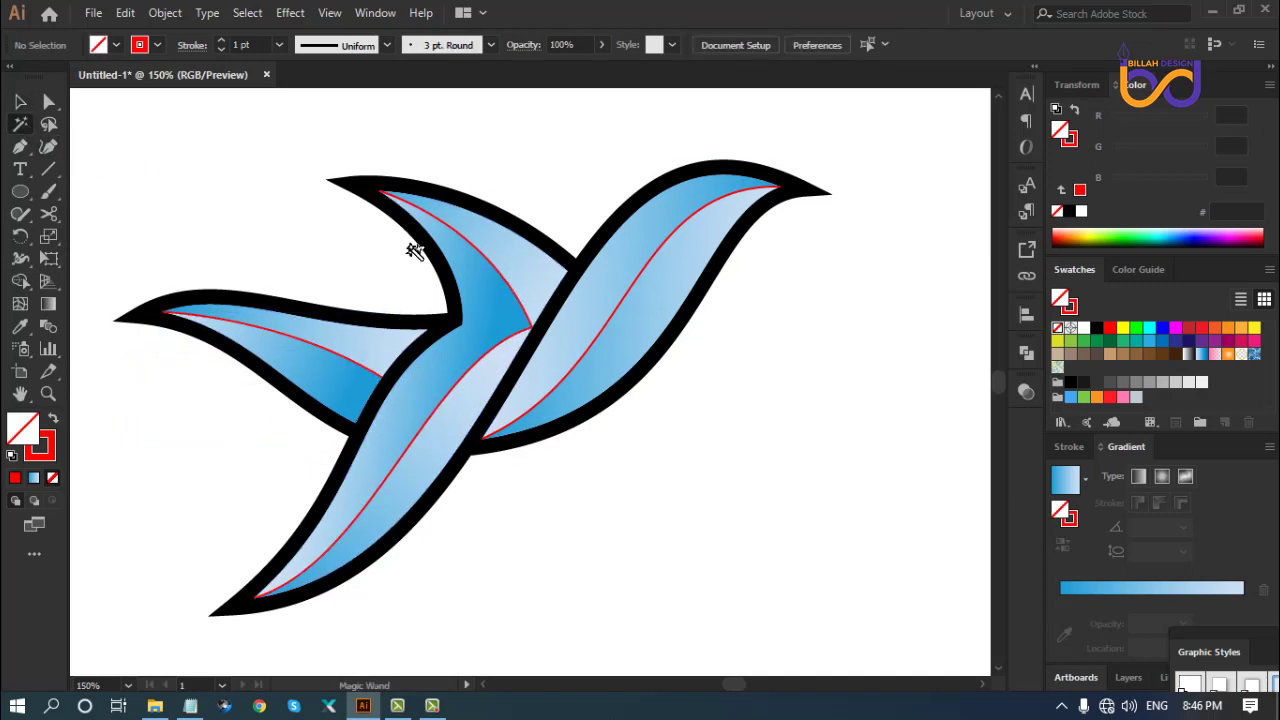
click(458, 226)
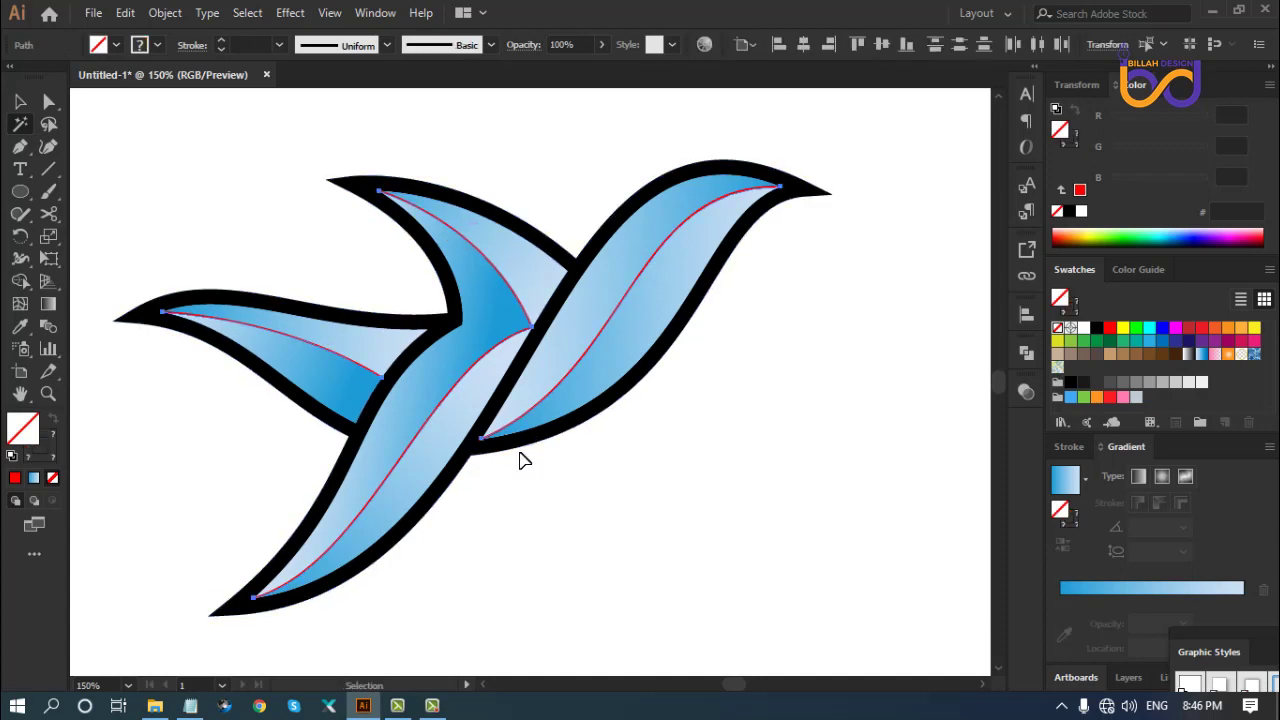
key(ctrl+minus)
key(ctrl+minus)
key(ctrl+minus)
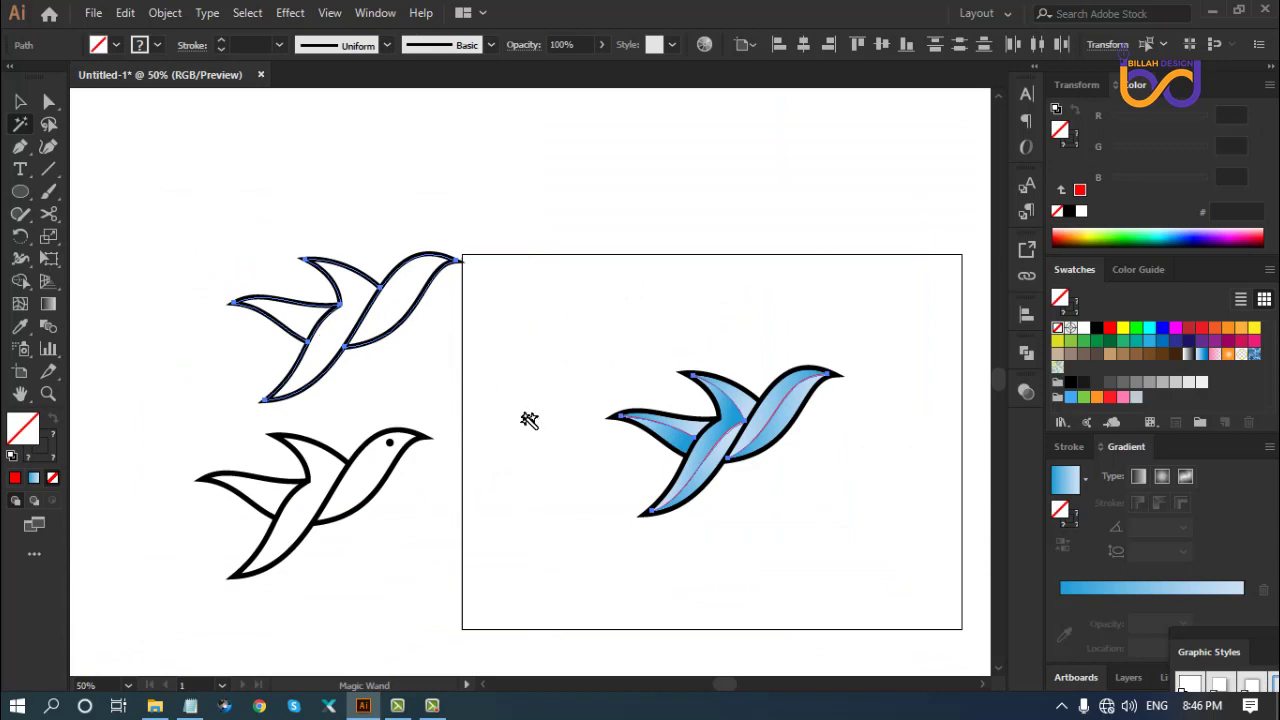
drag(583, 363, 363, 351)
key(ctrl+plus)
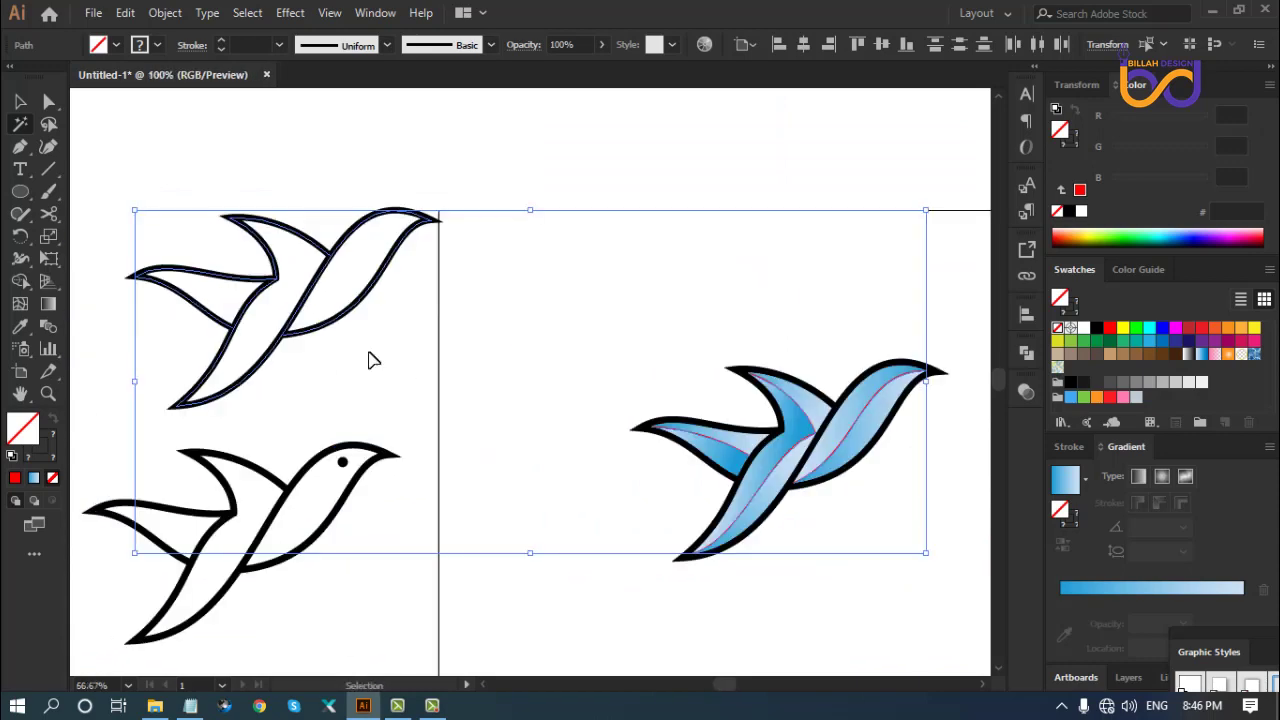
key(ctrl+plus)
drag(723, 363, 366, 243)
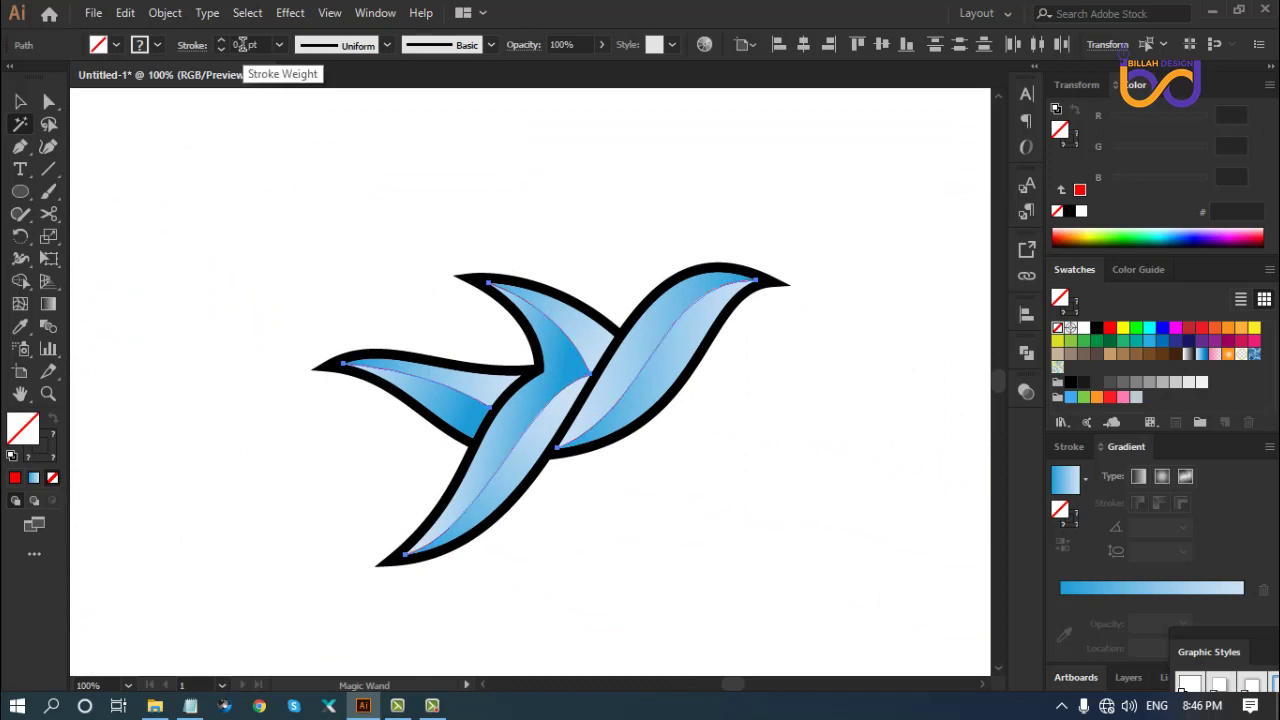
scroll(252, 46, up, 3)
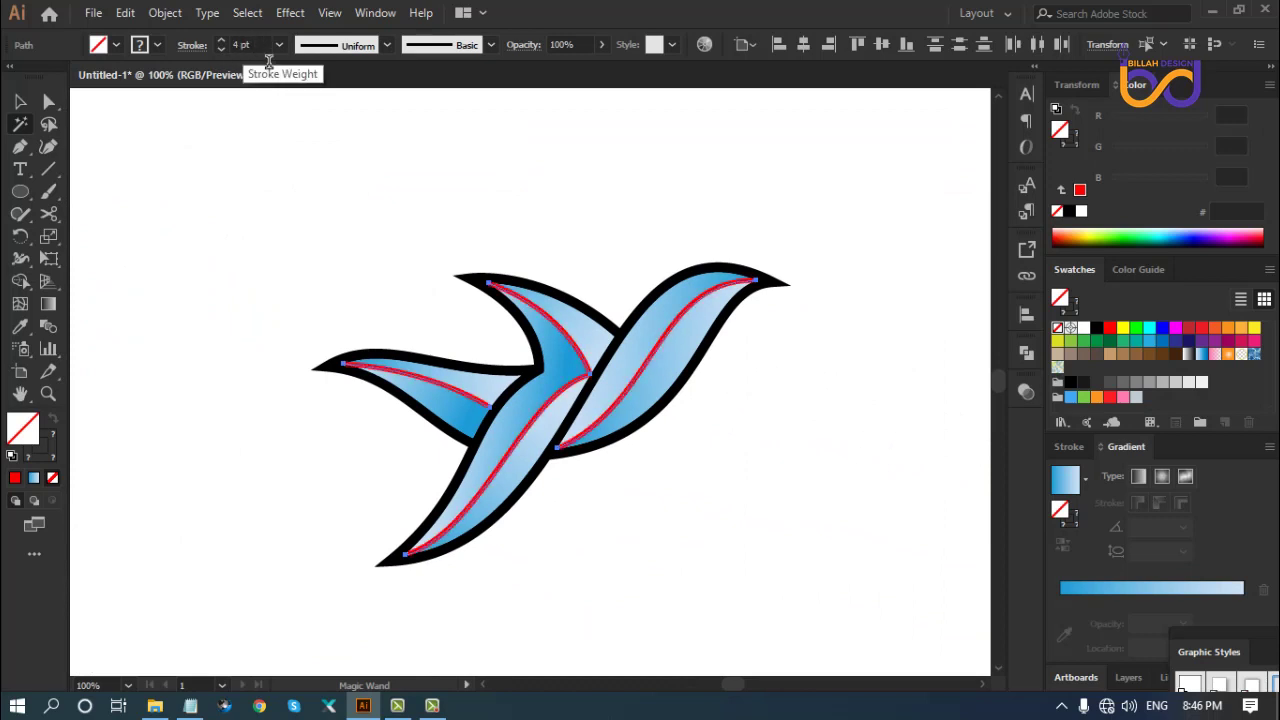
key(ctrl+plus)
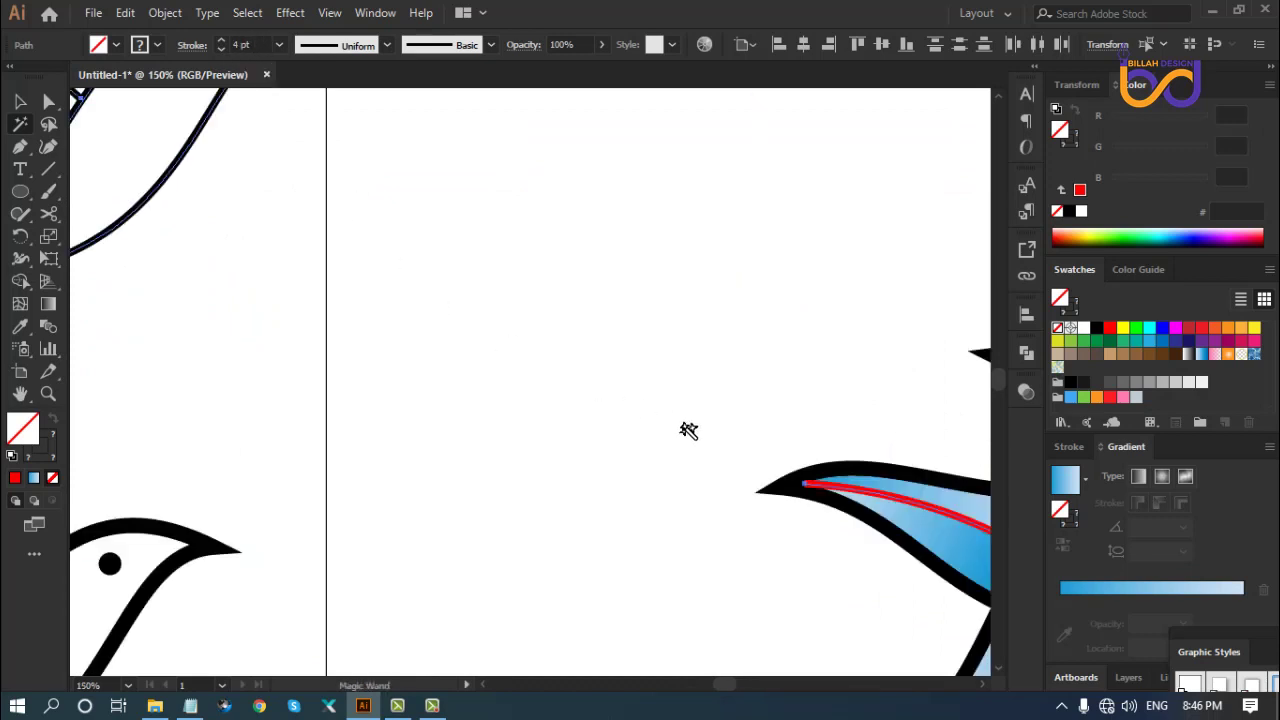
drag(940, 450, 453, 306)
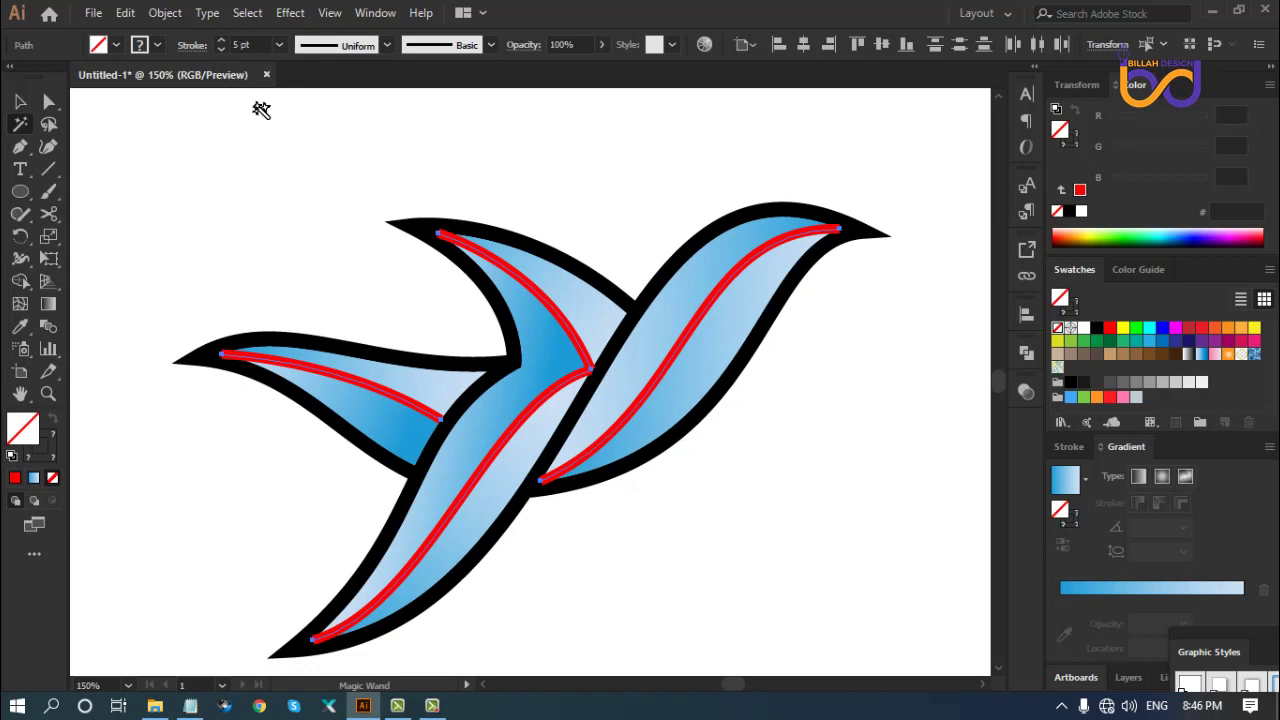
Apply the tapered Width Profile 1 to the selected red centre curves and deselect them
click(354, 45)
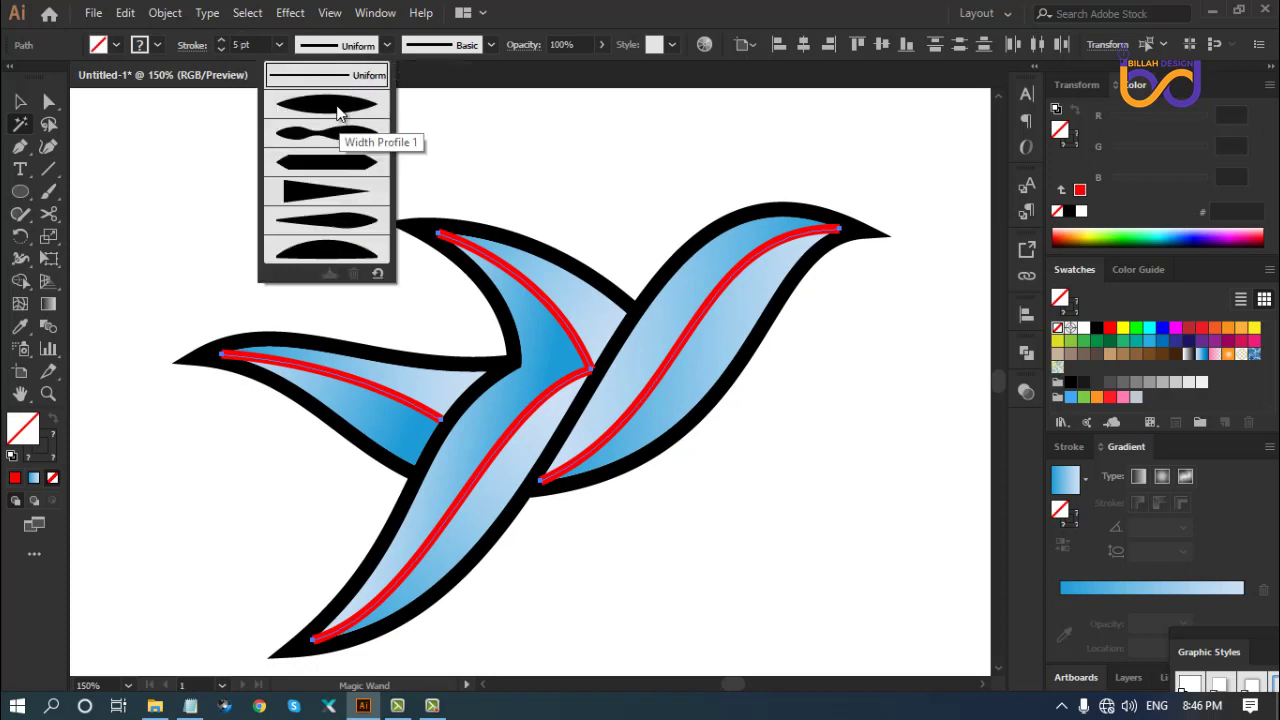
click(352, 110)
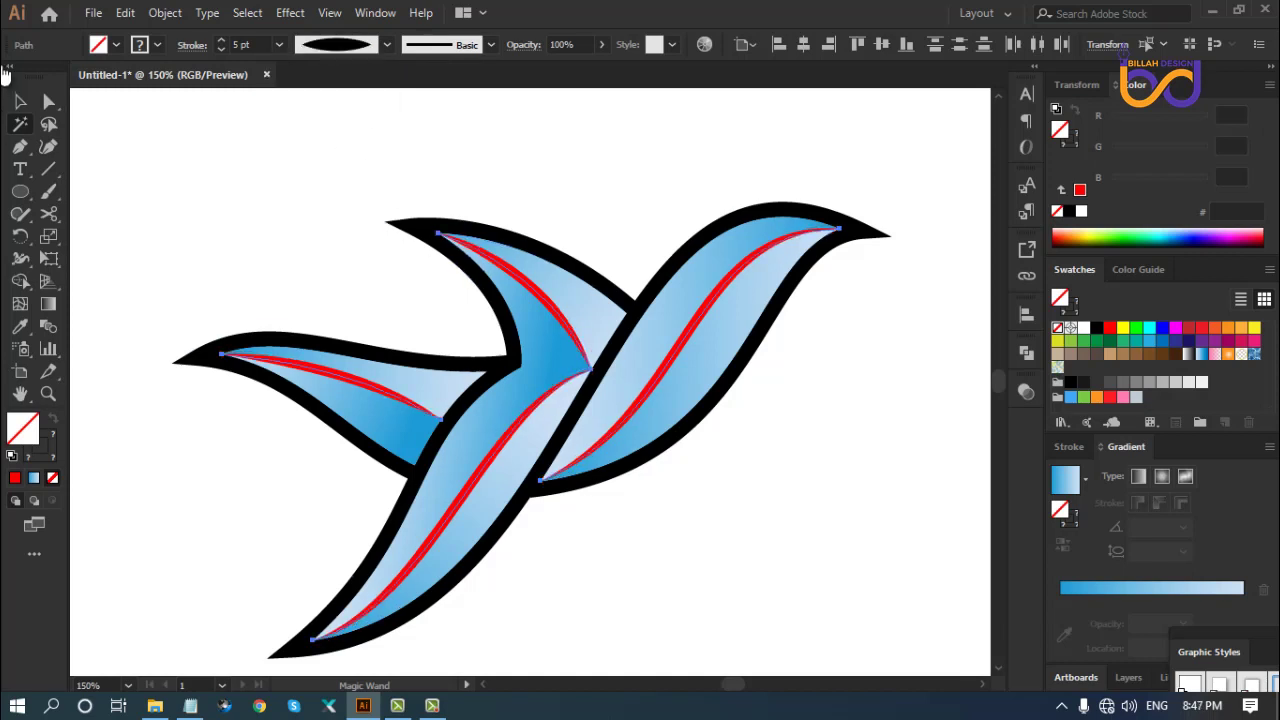
click(22, 103)
click(789, 531)
drag(784, 516, 709, 466)
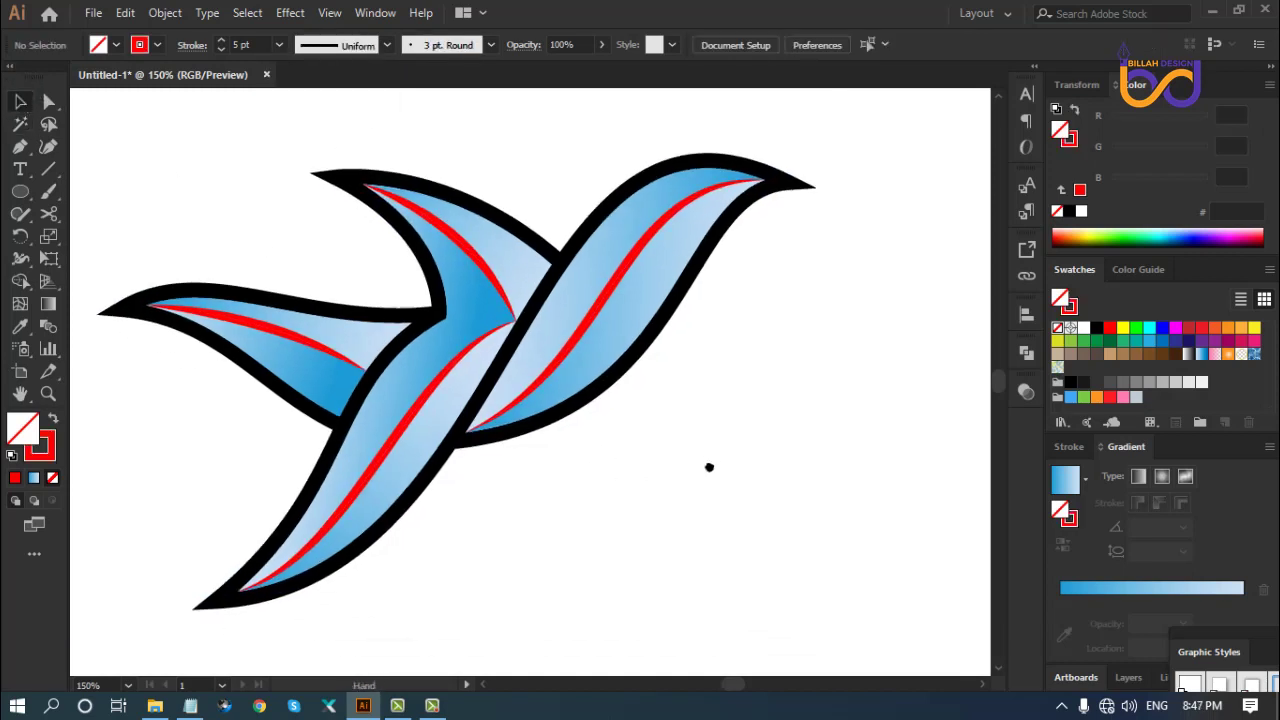
drag(738, 366, 750, 376)
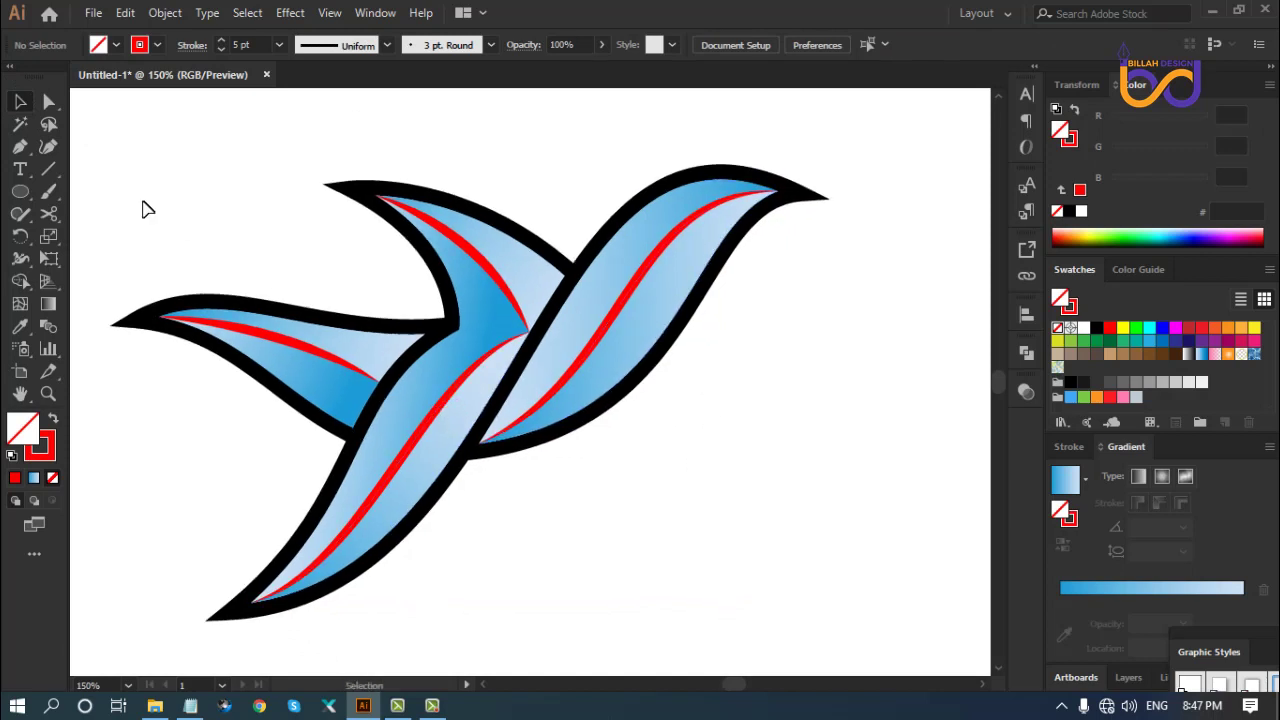
Reselect the tapered red centre curves with the Magic Wand and convert them to filled shapes with Expand Appearance
click(20, 124)
click(462, 248)
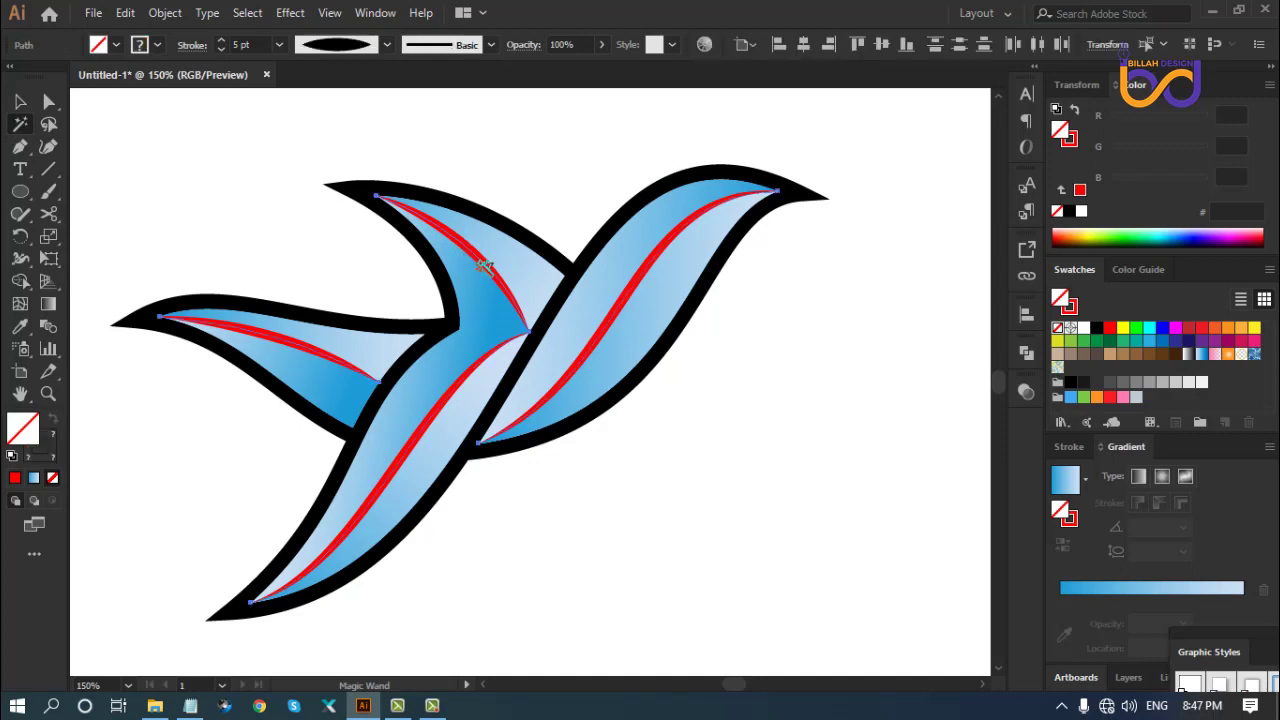
click(165, 12)
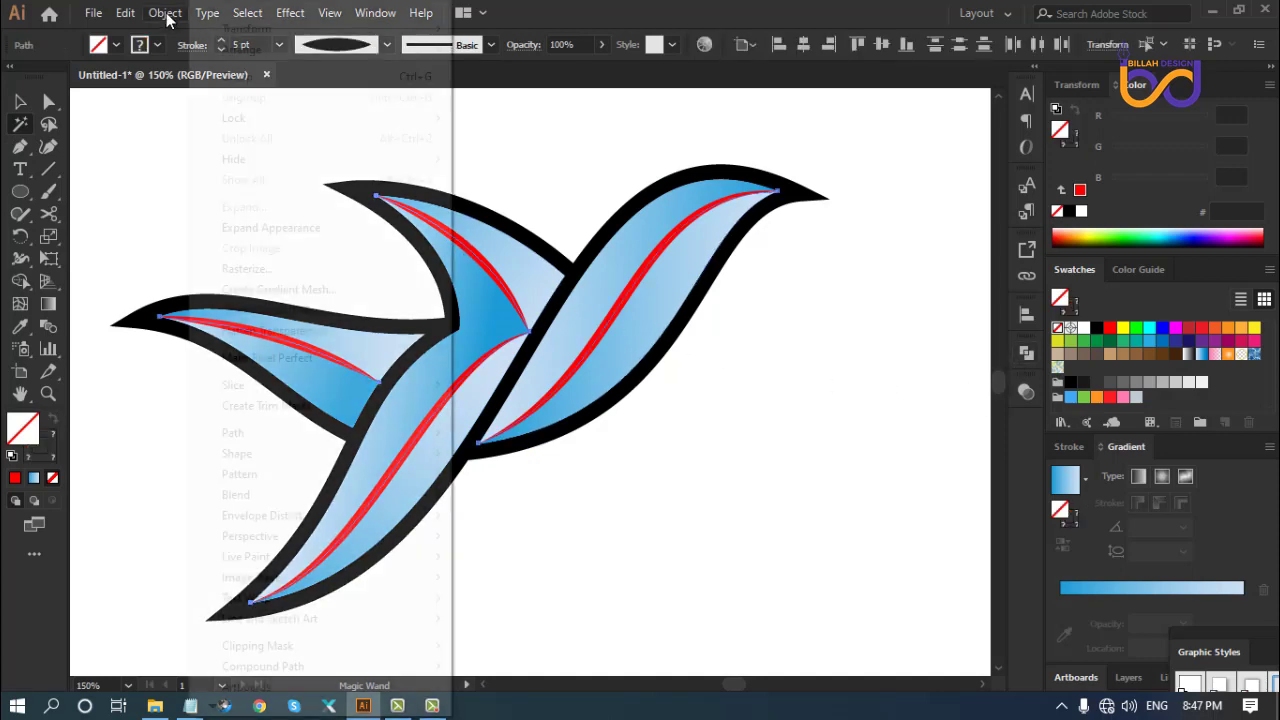
click(266, 230)
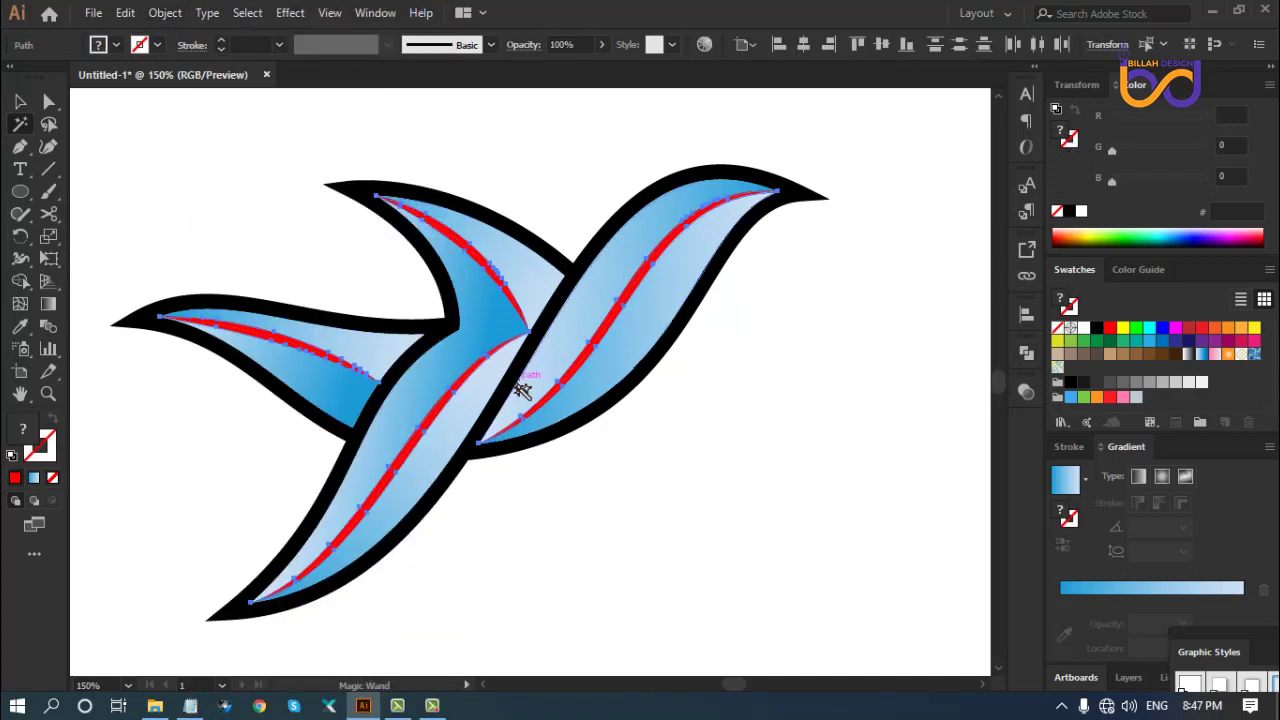
click(20, 101)
key(ctrl+shift+a)
key(space)
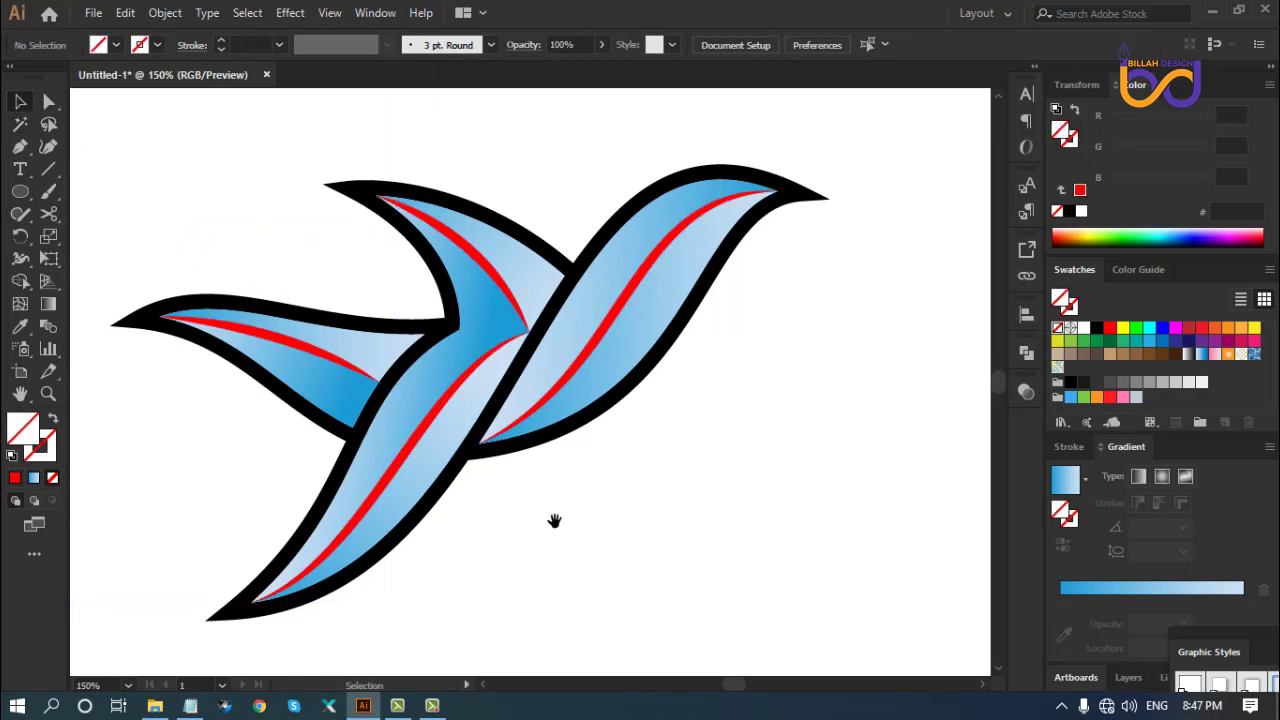
drag(554, 522, 555, 514)
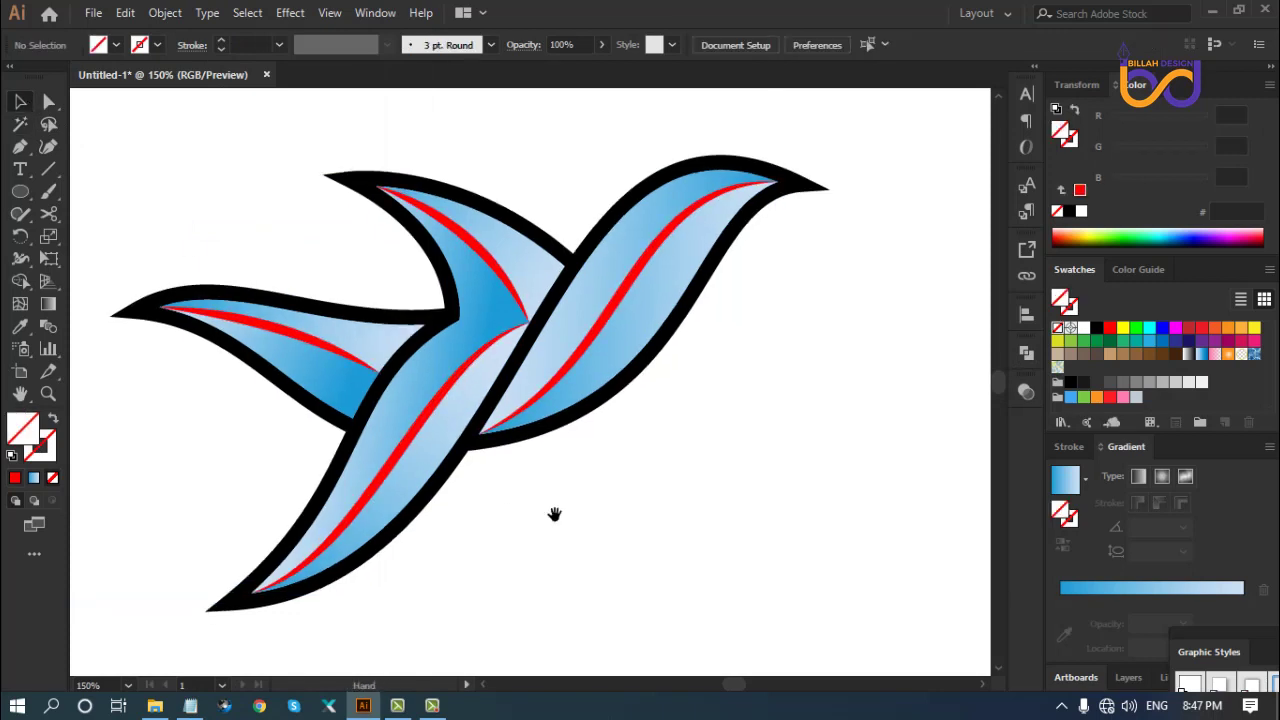
Fill the four red centre shapes on the wings and body with the sampled blue gradient and make it radial
click(314, 340)
shift+click(486, 257)
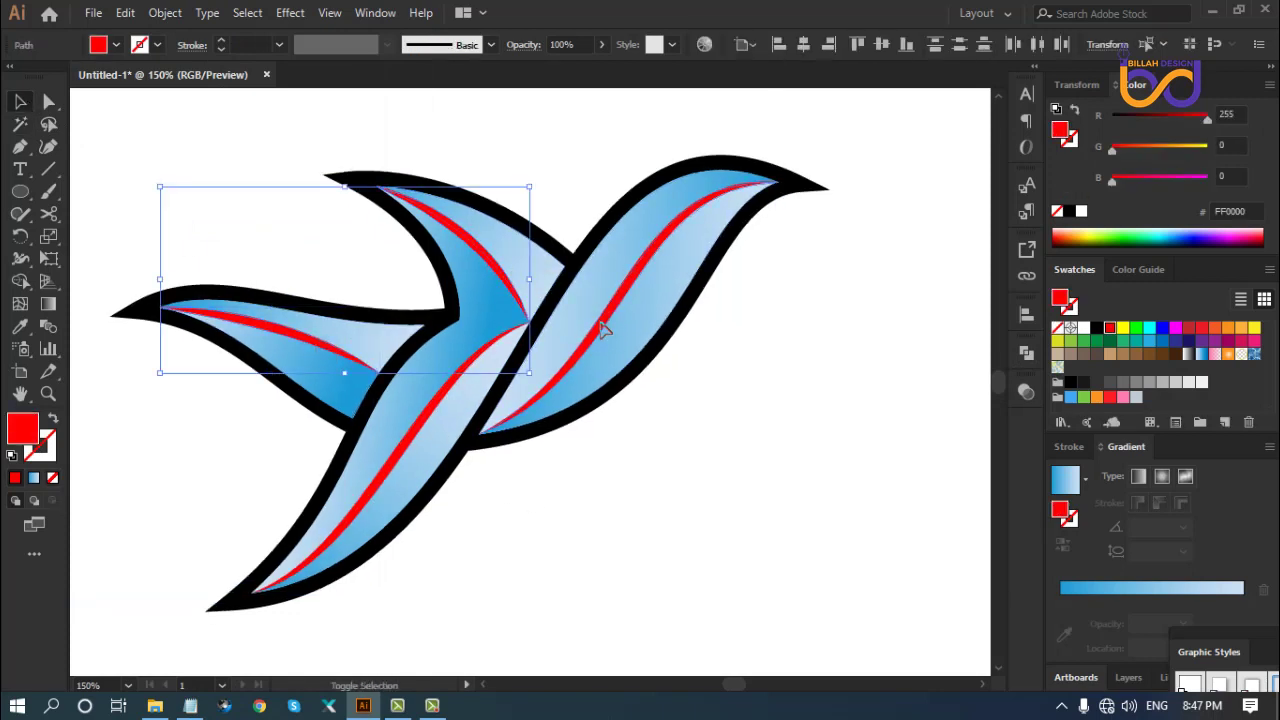
shift+click(603, 330)
shift+click(440, 423)
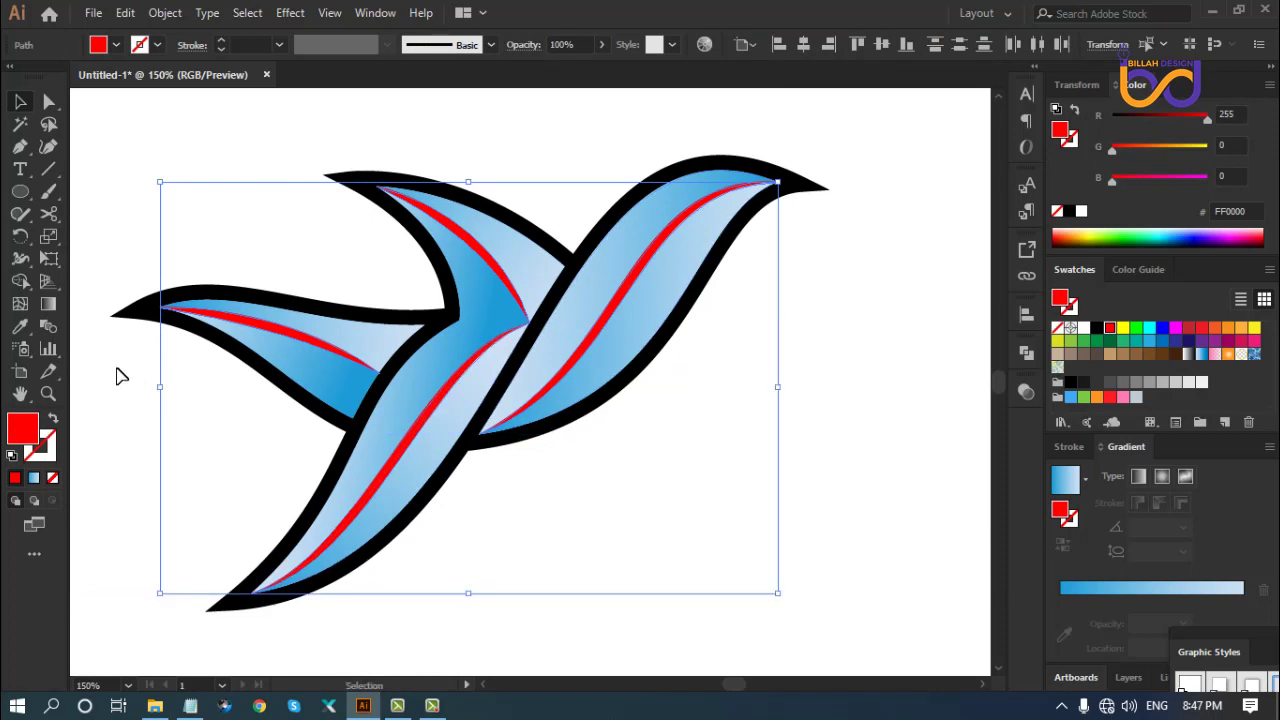
click(21, 327)
click(451, 423)
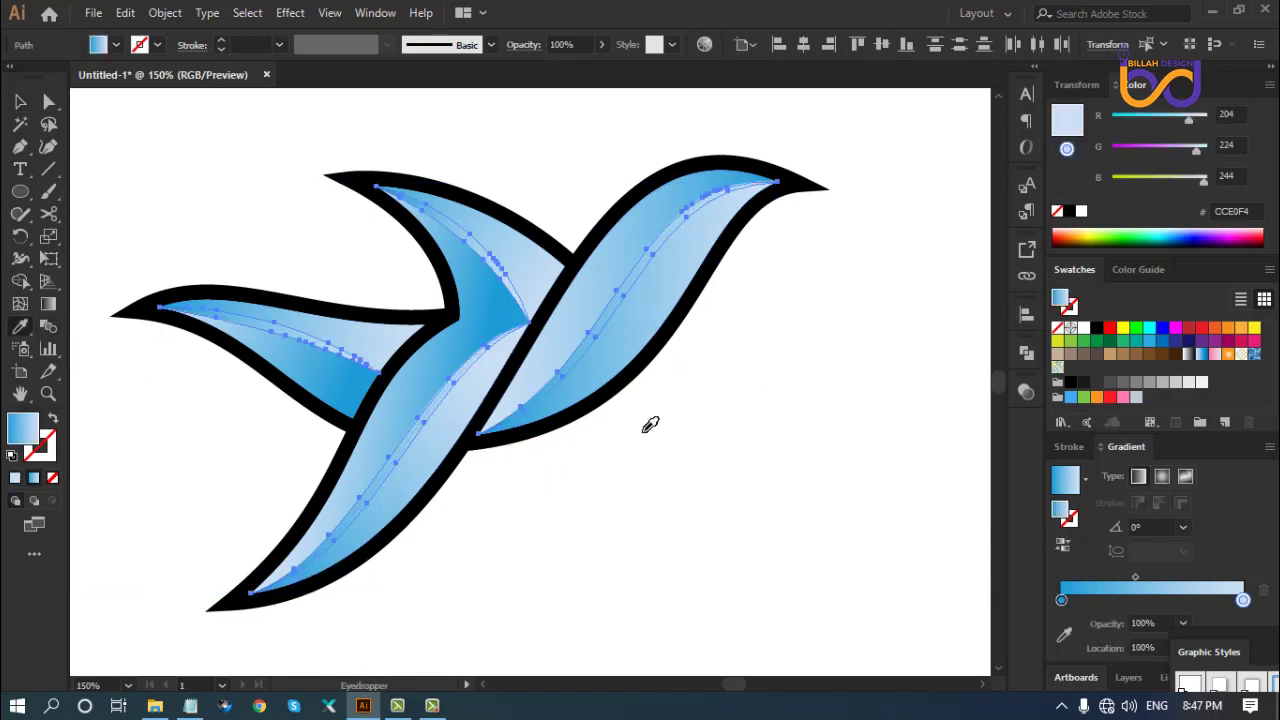
click(1162, 478)
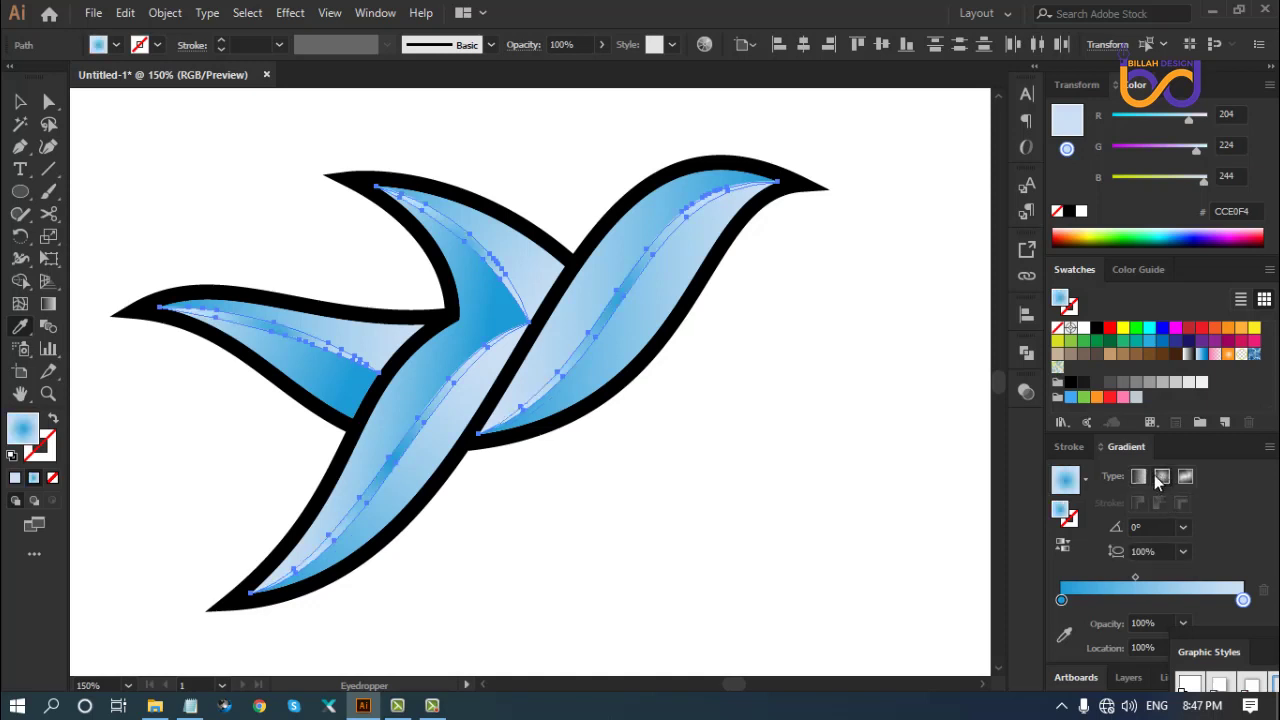
click(25, 102)
click(137, 134)
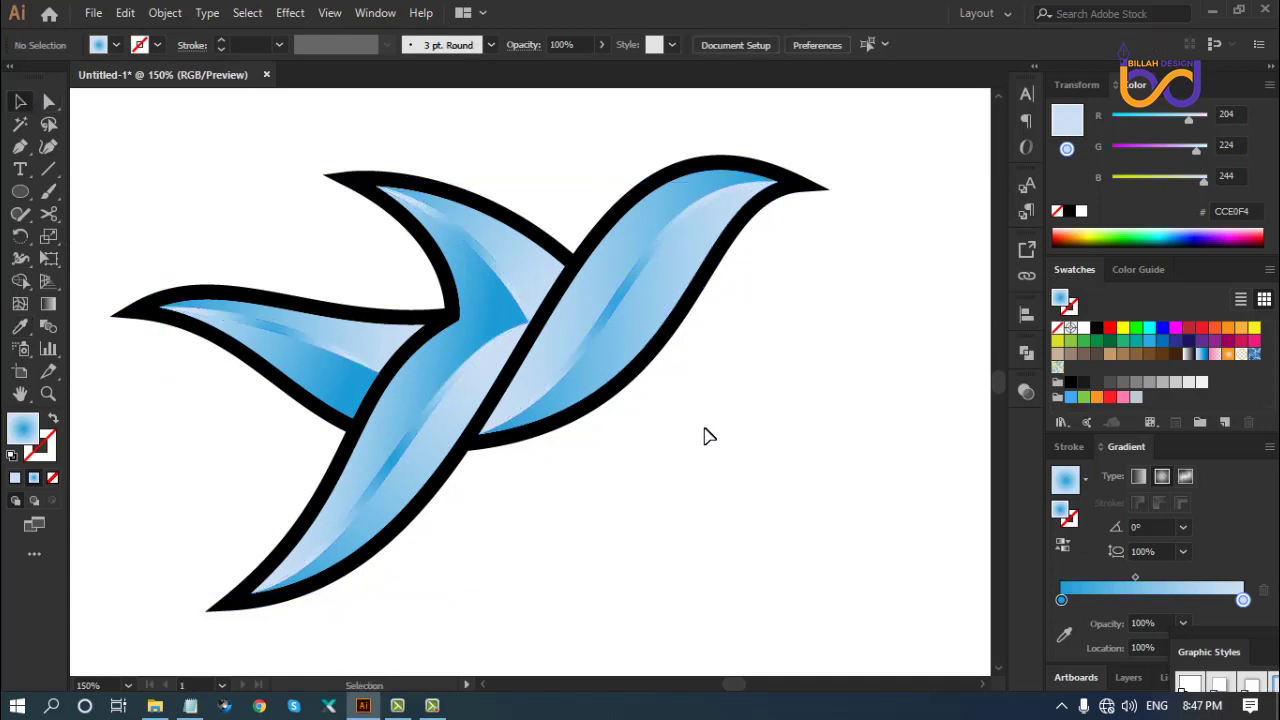
Reverse the radial gradient on the front body's centre shape and redraw it outward from the shape's middle at a 15.2° angle
click(617, 318)
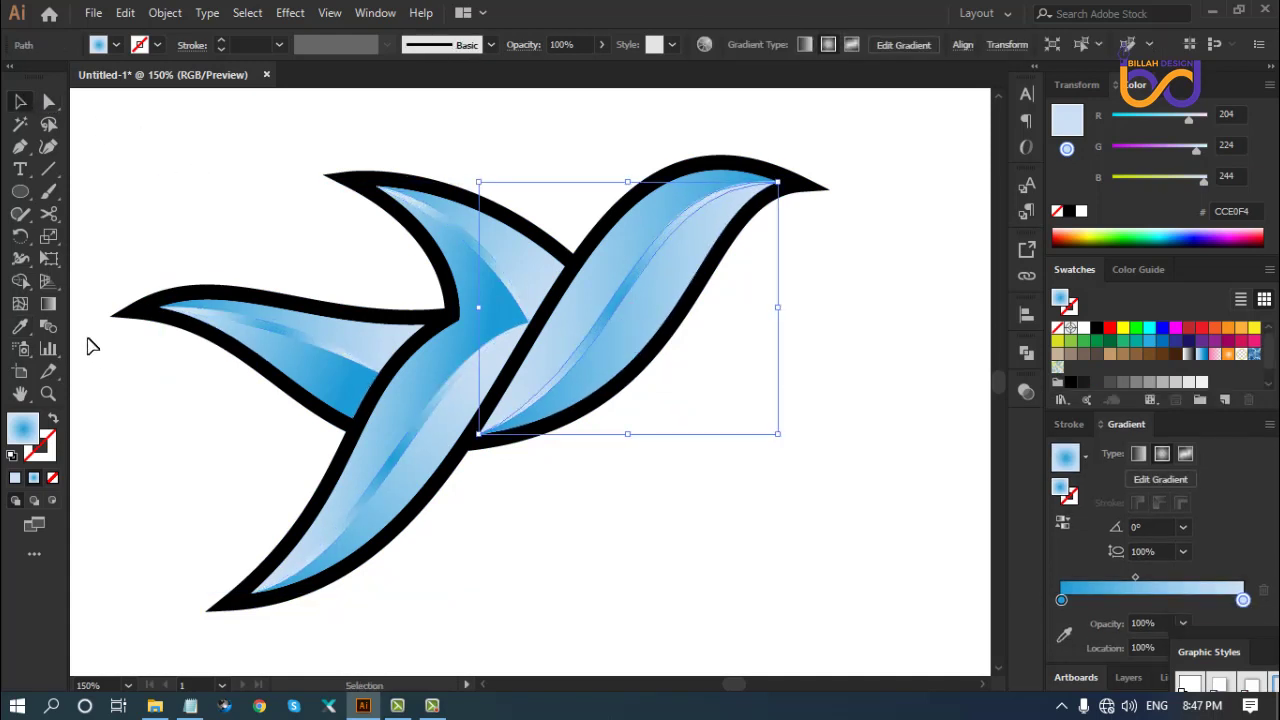
click(53, 309)
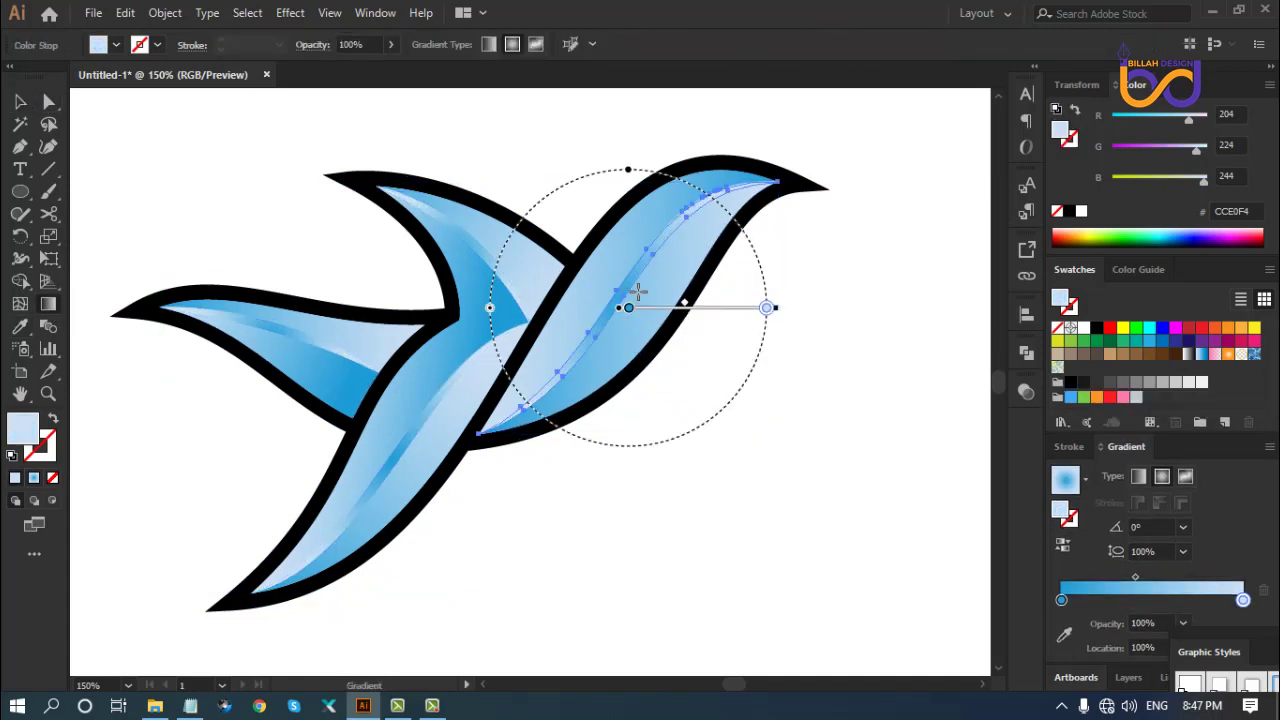
drag(621, 289, 758, 314)
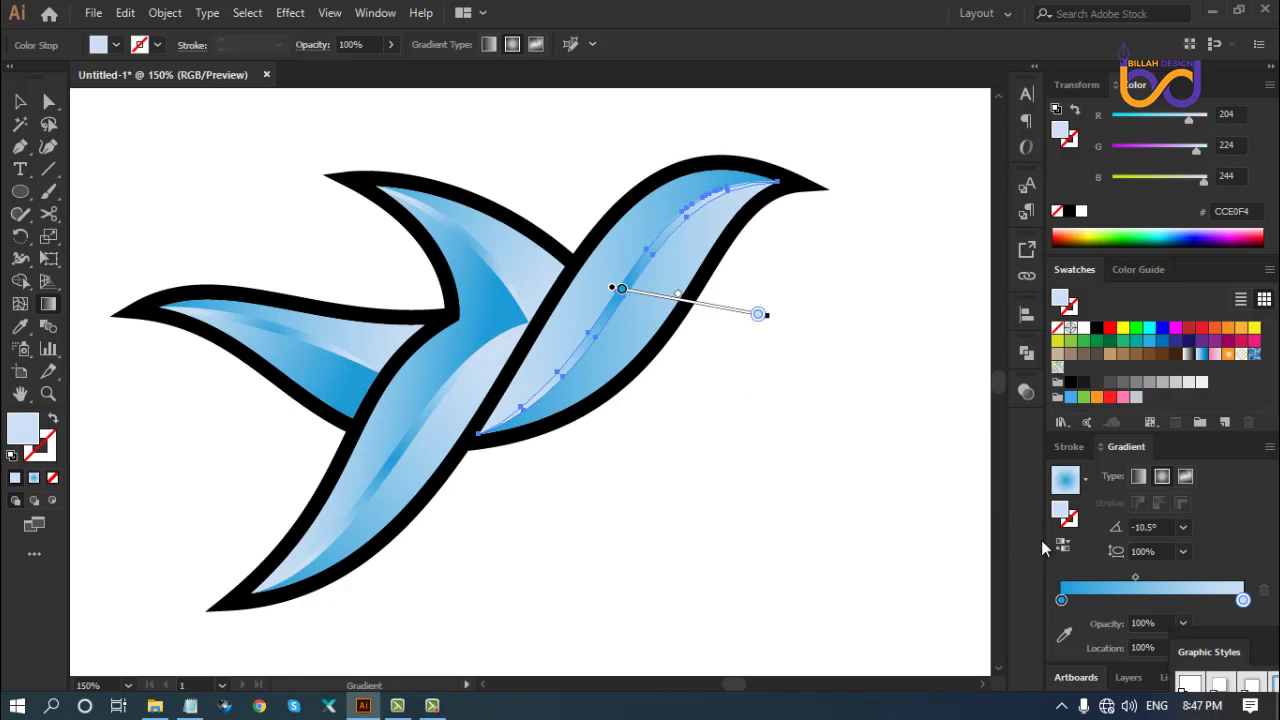
click(1063, 546)
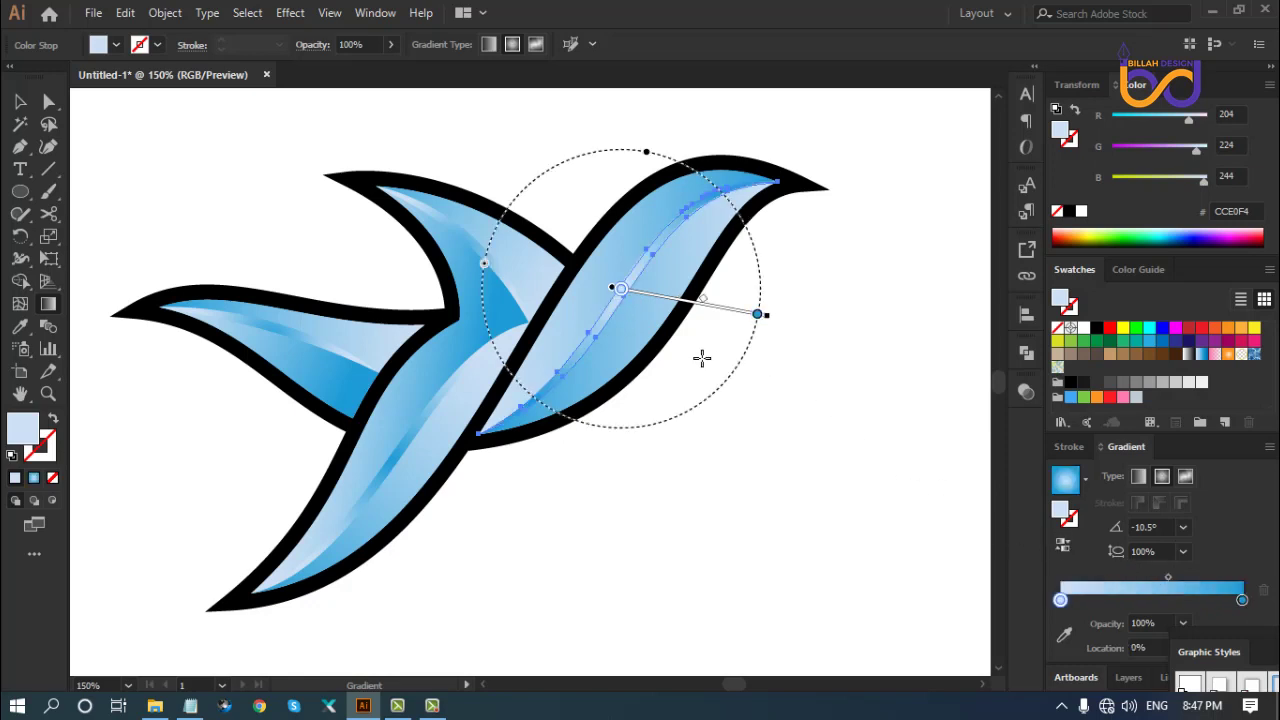
drag(664, 390, 748, 441)
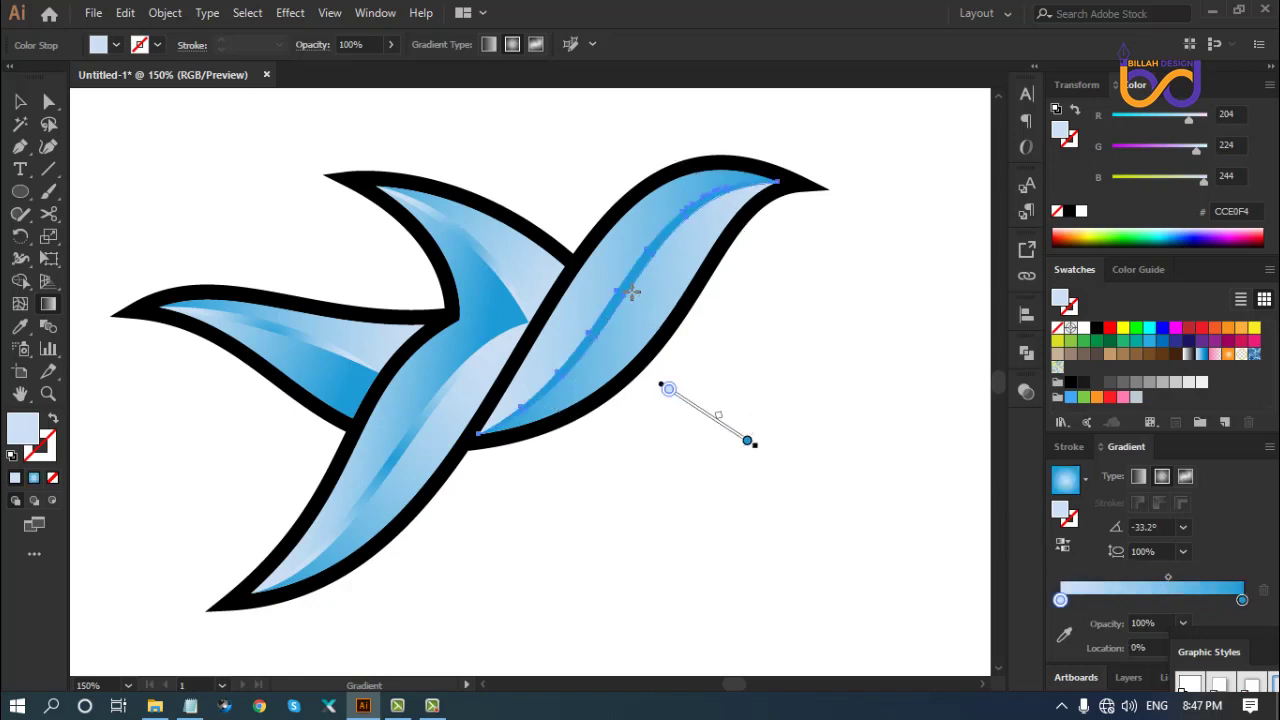
drag(623, 289, 768, 248)
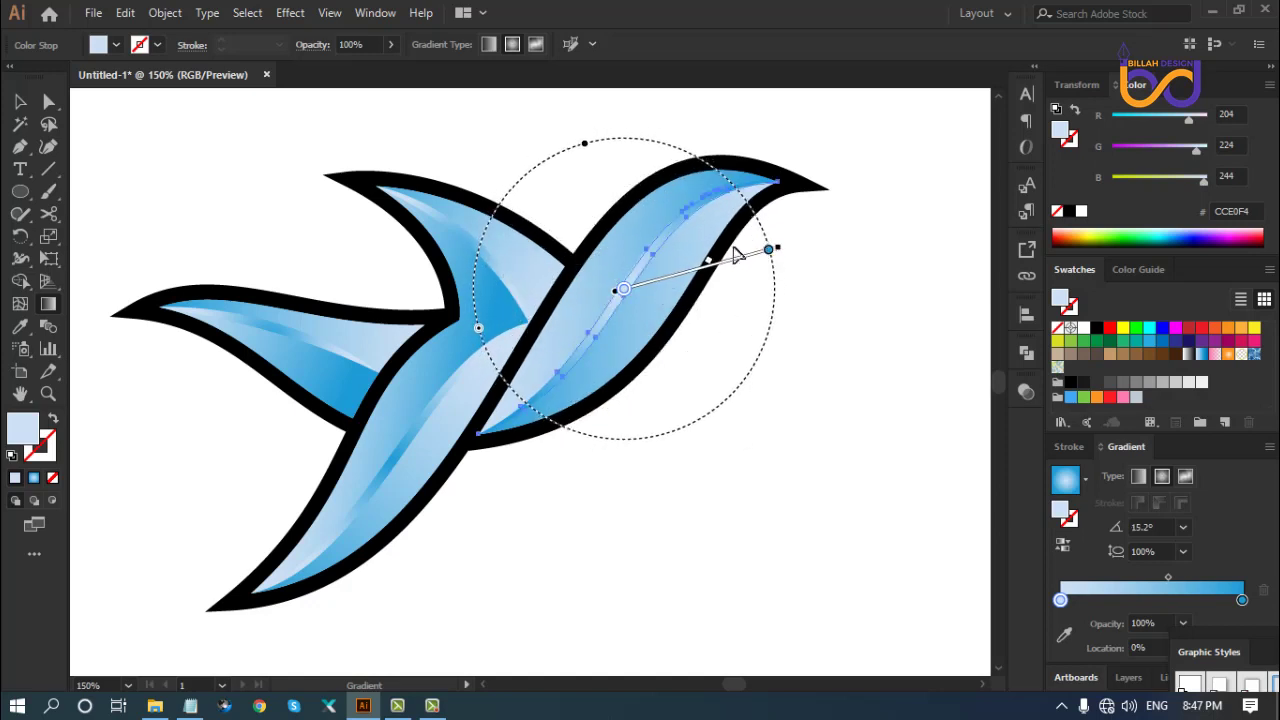
click(22, 103)
click(246, 243)
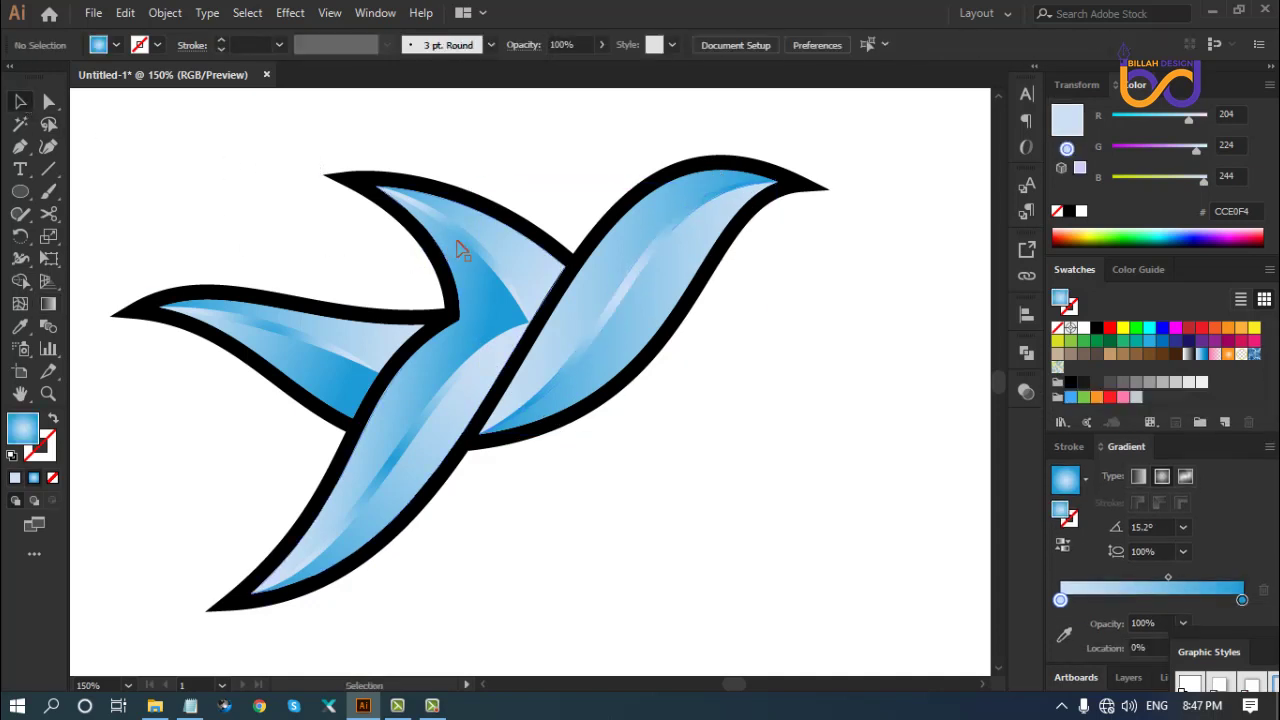
Copy the front body highlight's radial gradient onto the centre shapes of both wings and the rear body with the Eyedropper, and deselect
click(470, 250)
shift+click(430, 406)
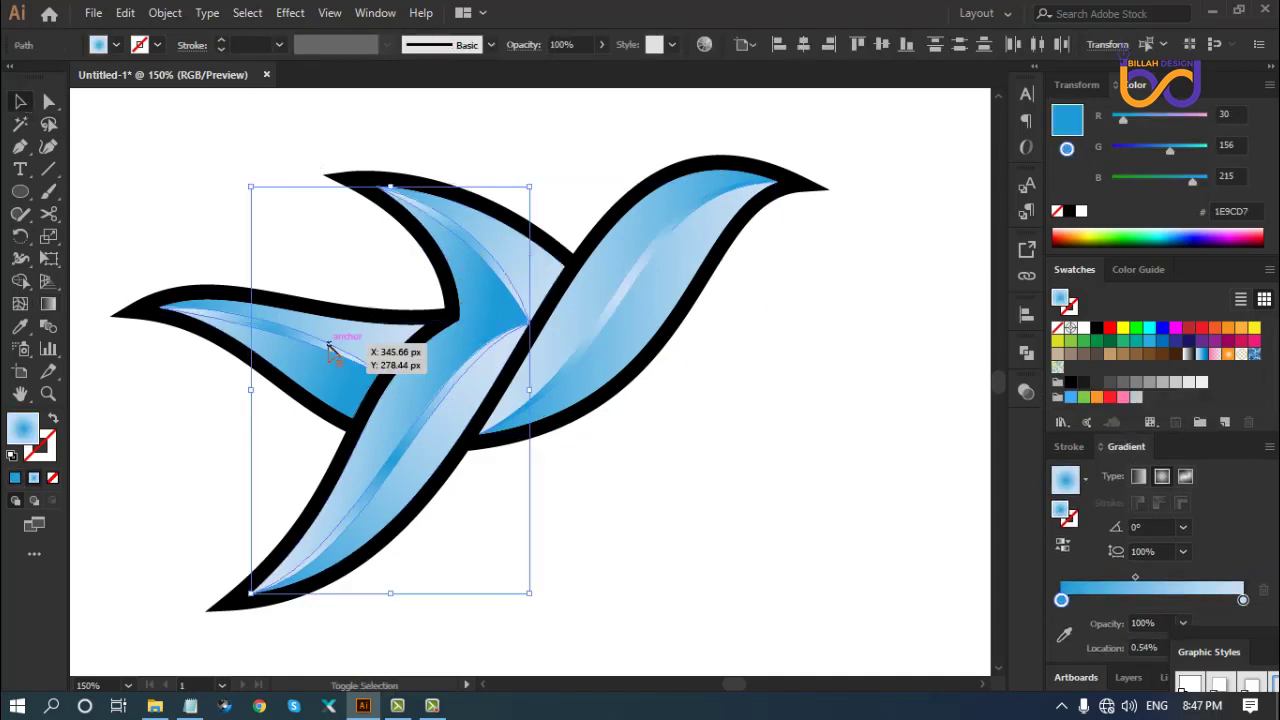
click(21, 326)
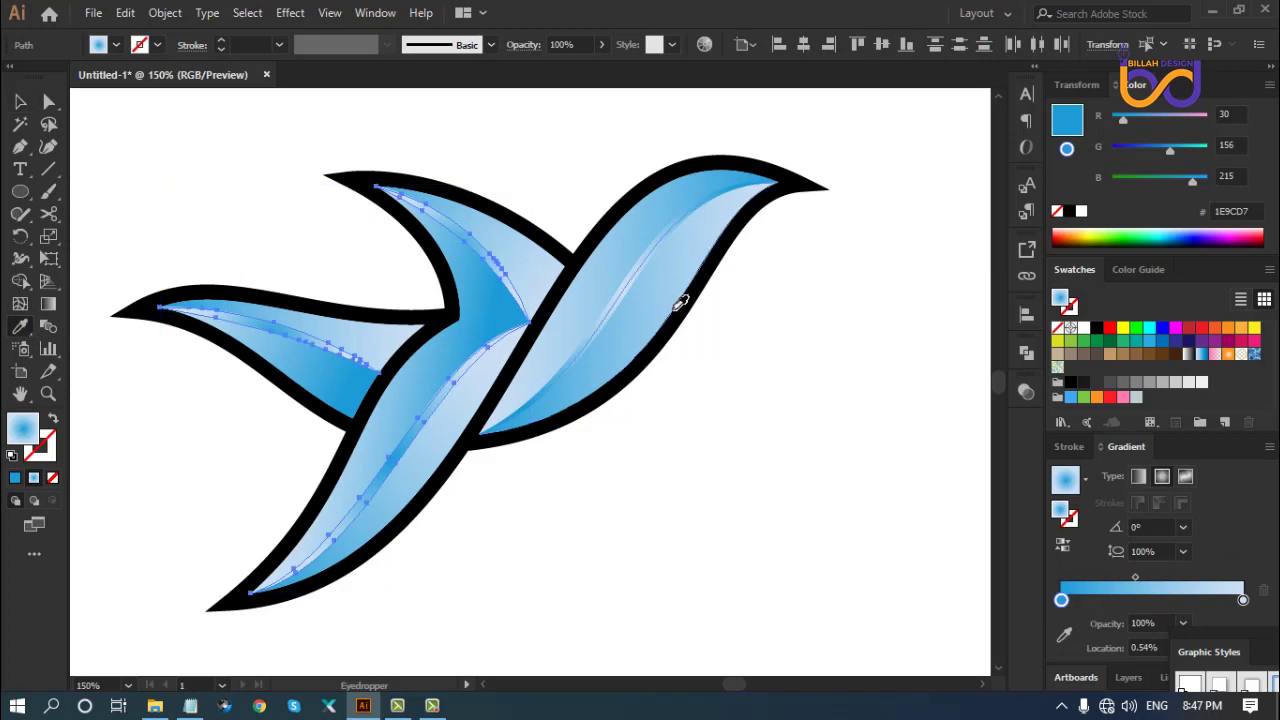
click(575, 278)
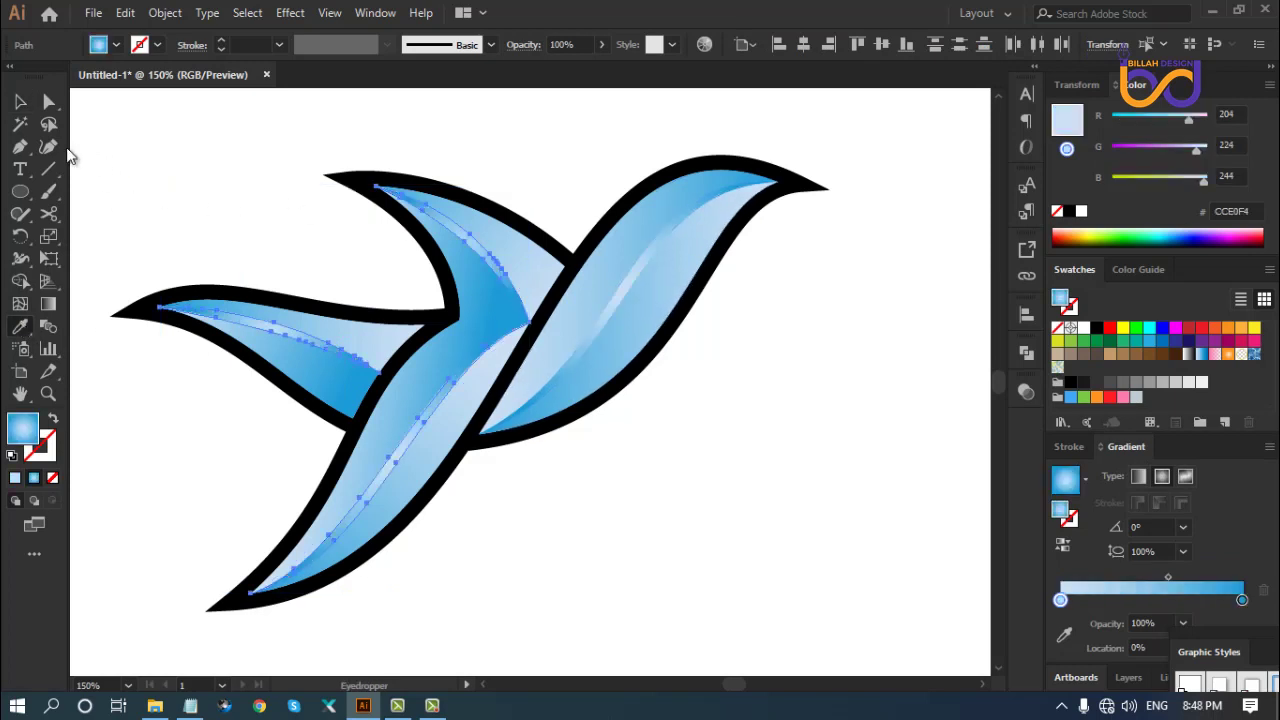
click(21, 102)
click(209, 206)
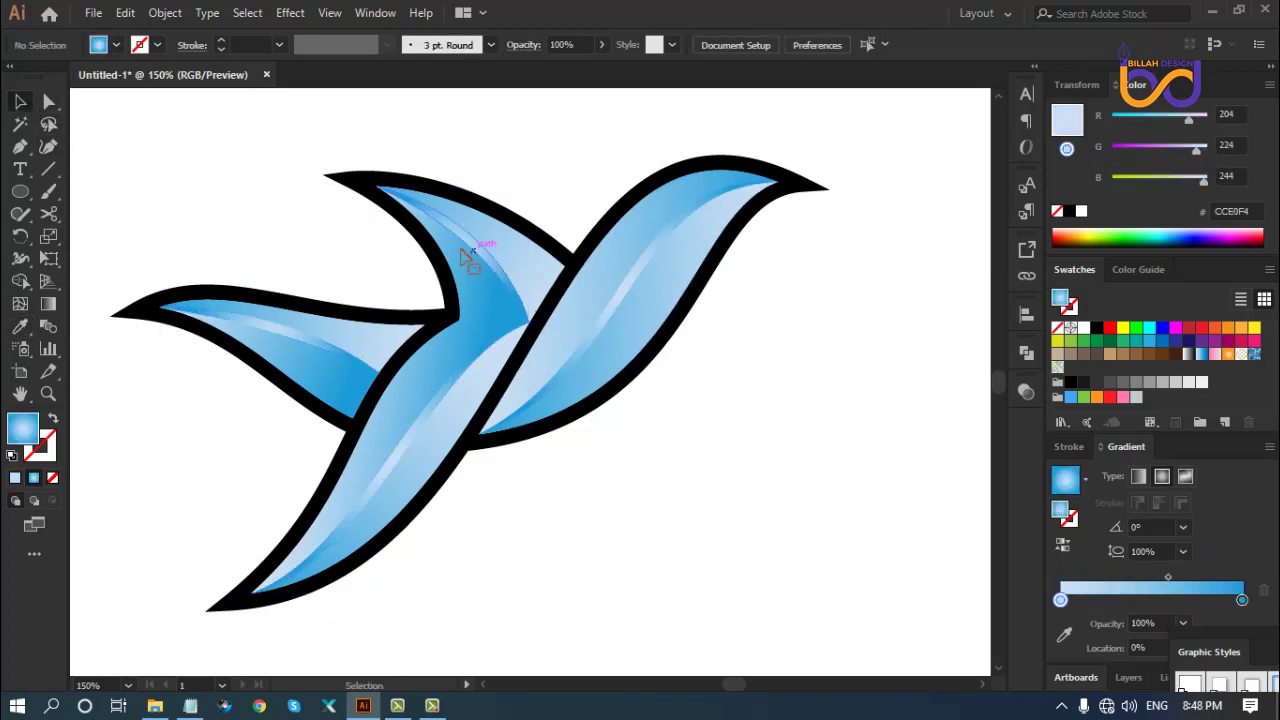
Redraw the radial gradient on the upper wing's centre shape outward from its middle at a -43.8° angle and deselect the shape
click(465, 258)
click(48, 303)
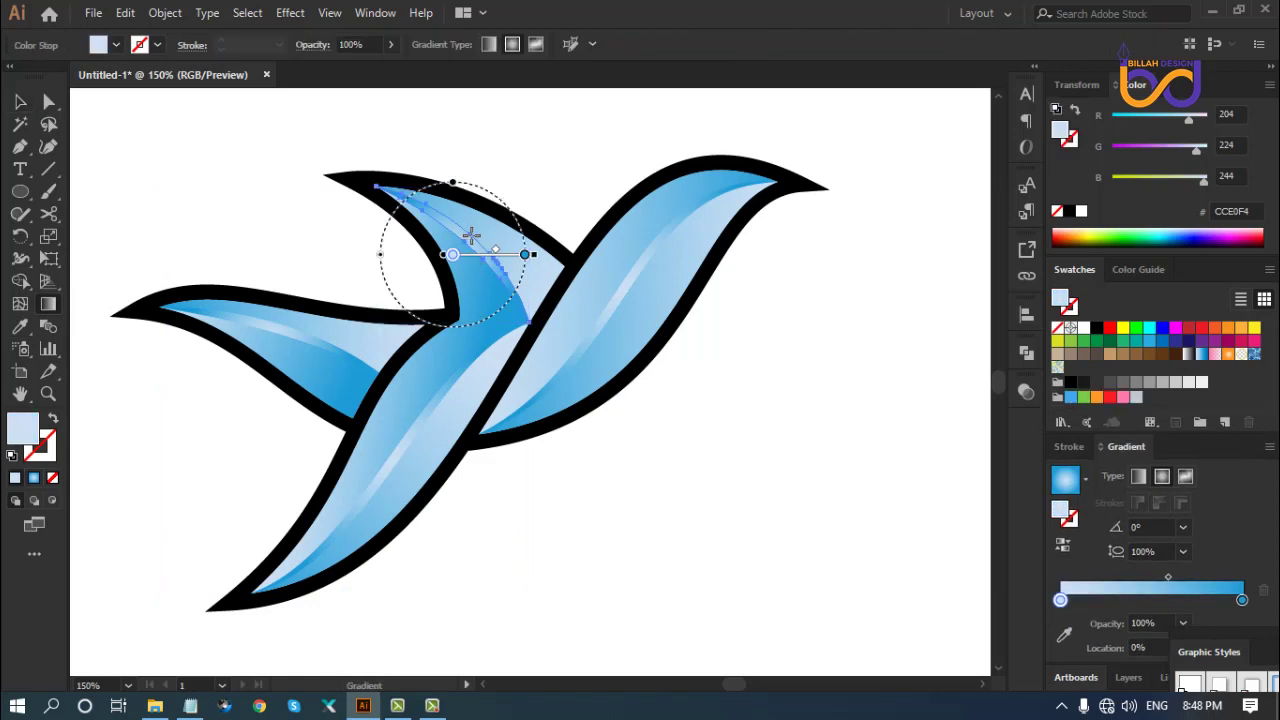
drag(465, 232, 533, 292)
drag(522, 287, 535, 300)
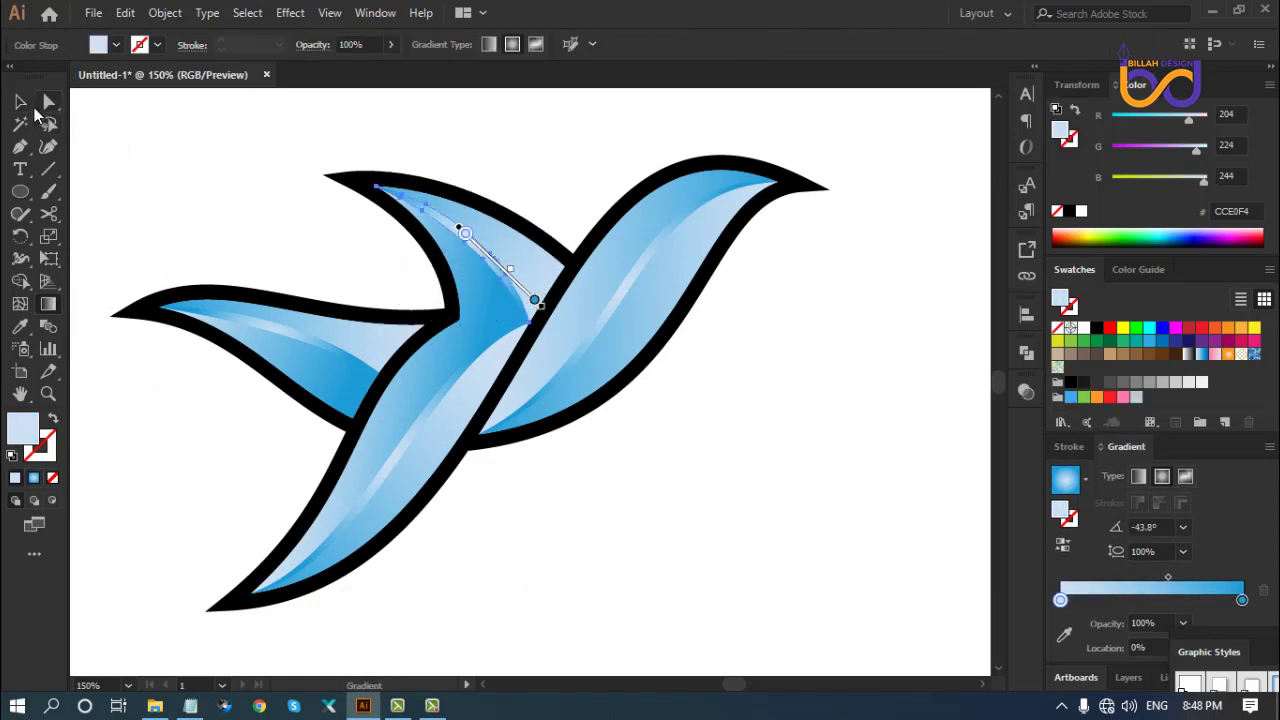
click(20, 101)
click(654, 494)
Redraw the radial gradient on the rear body's centre shape outward from its middle at a 44° angle and deselect the shape
drag(614, 506, 619, 471)
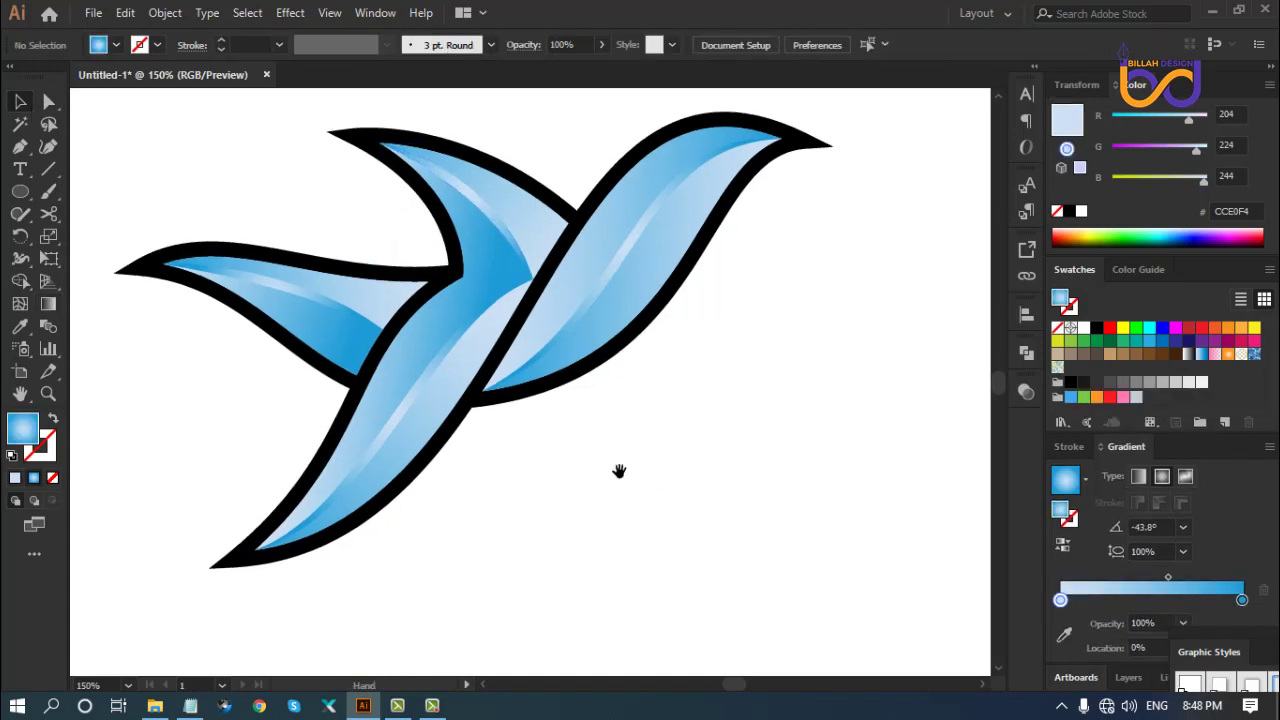
click(430, 386)
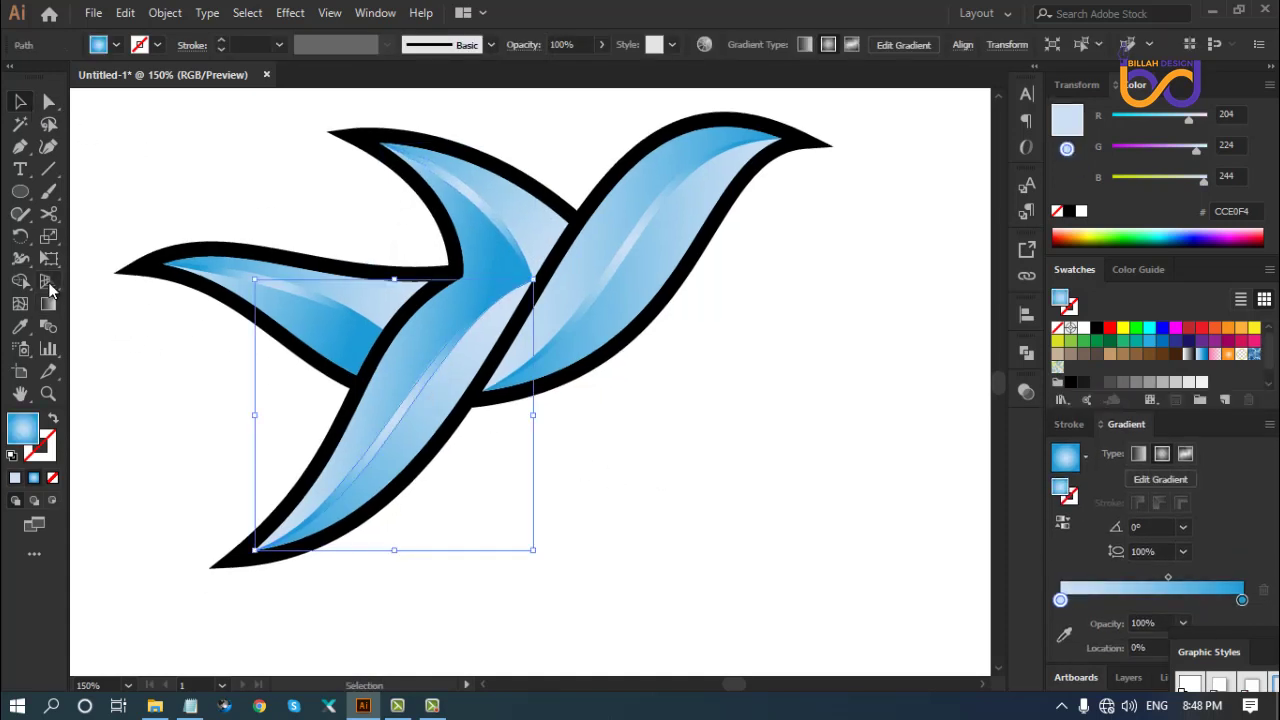
click(48, 302)
click(395, 415)
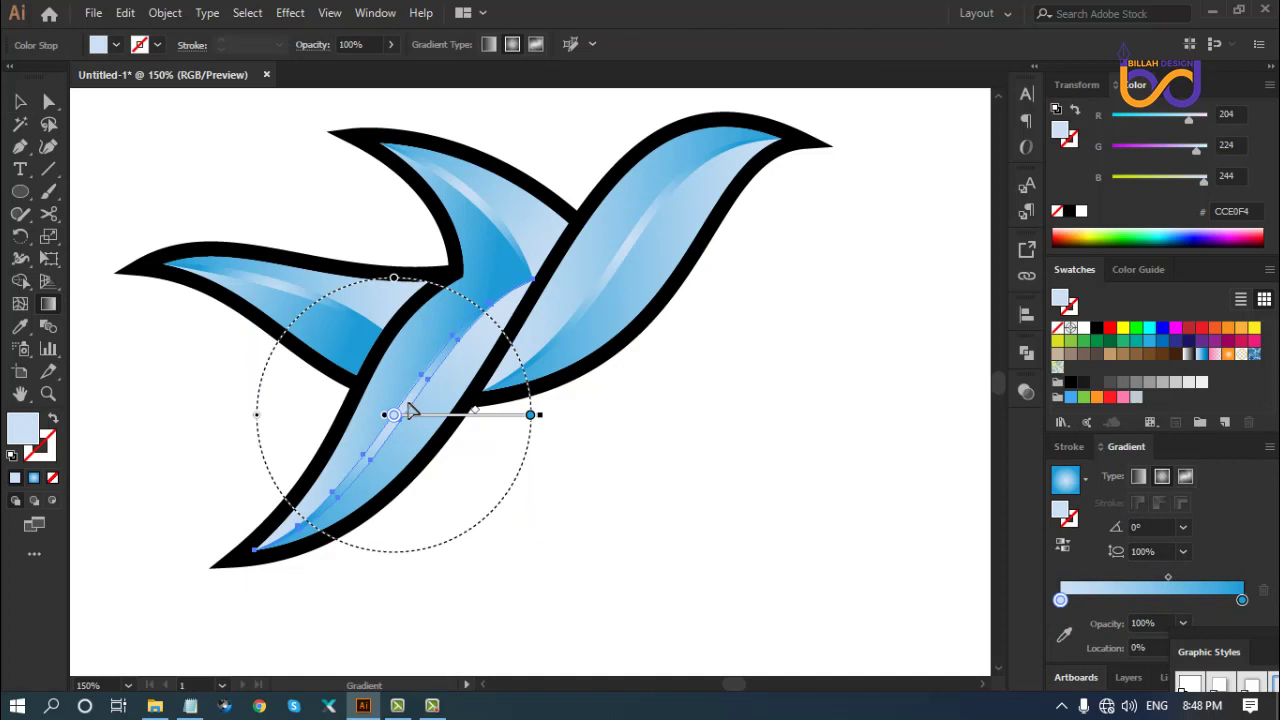
mouse_move(408, 400)
mouse_down()
mouse_move(526, 291)
mouse_move(514, 295)
mouse_up()
click(20, 101)
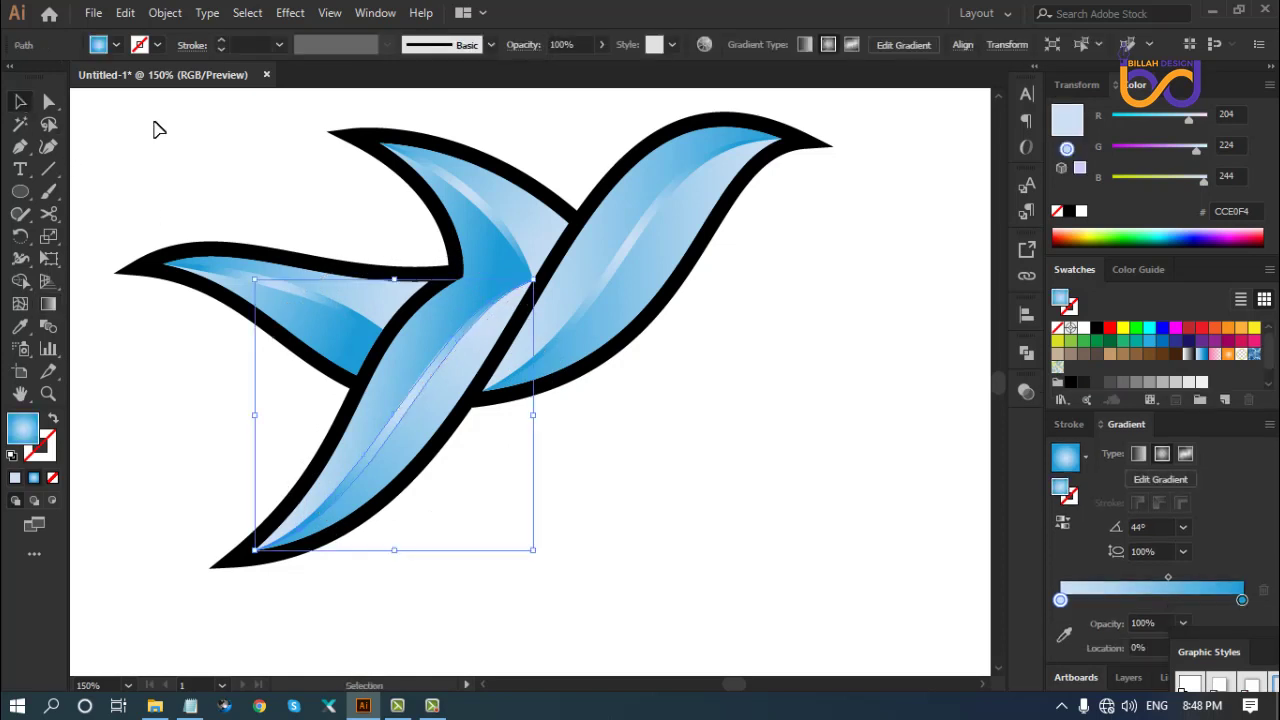
click(157, 126)
Redraw the radial gradient on the lower wing's centre shape outward from its middle at a -24.8° angle and deselect the shape
click(277, 303)
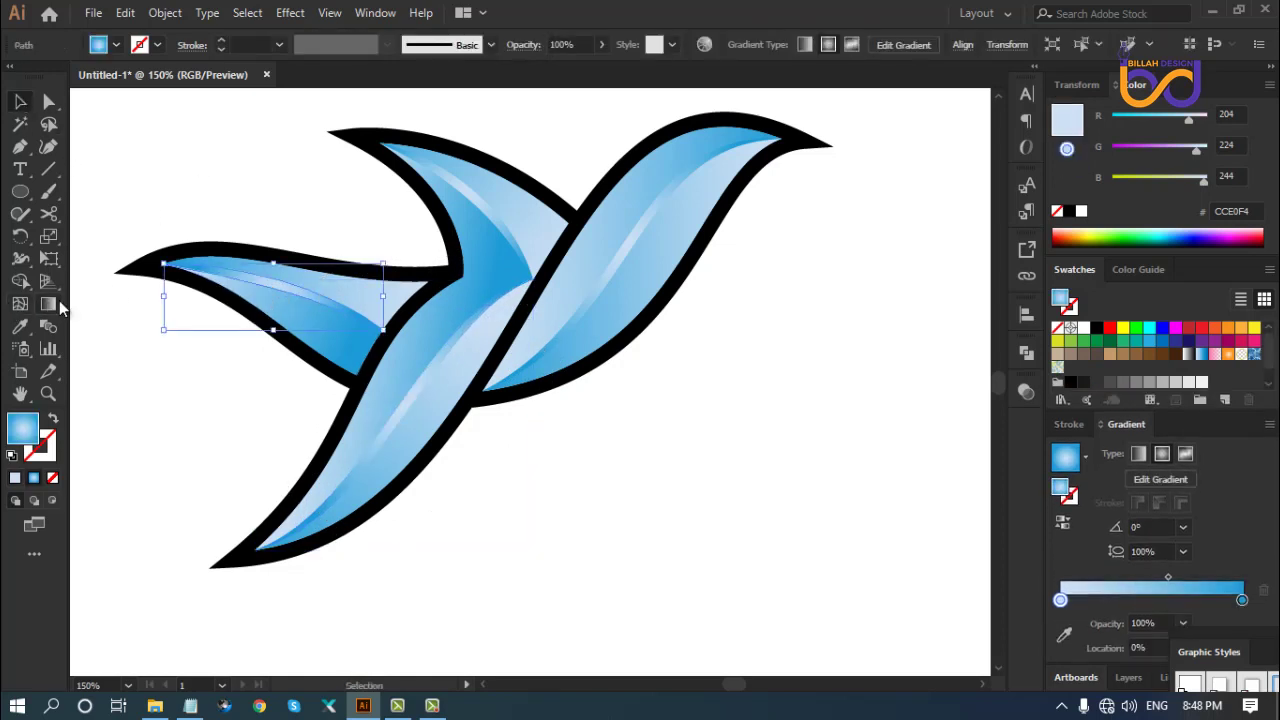
click(49, 304)
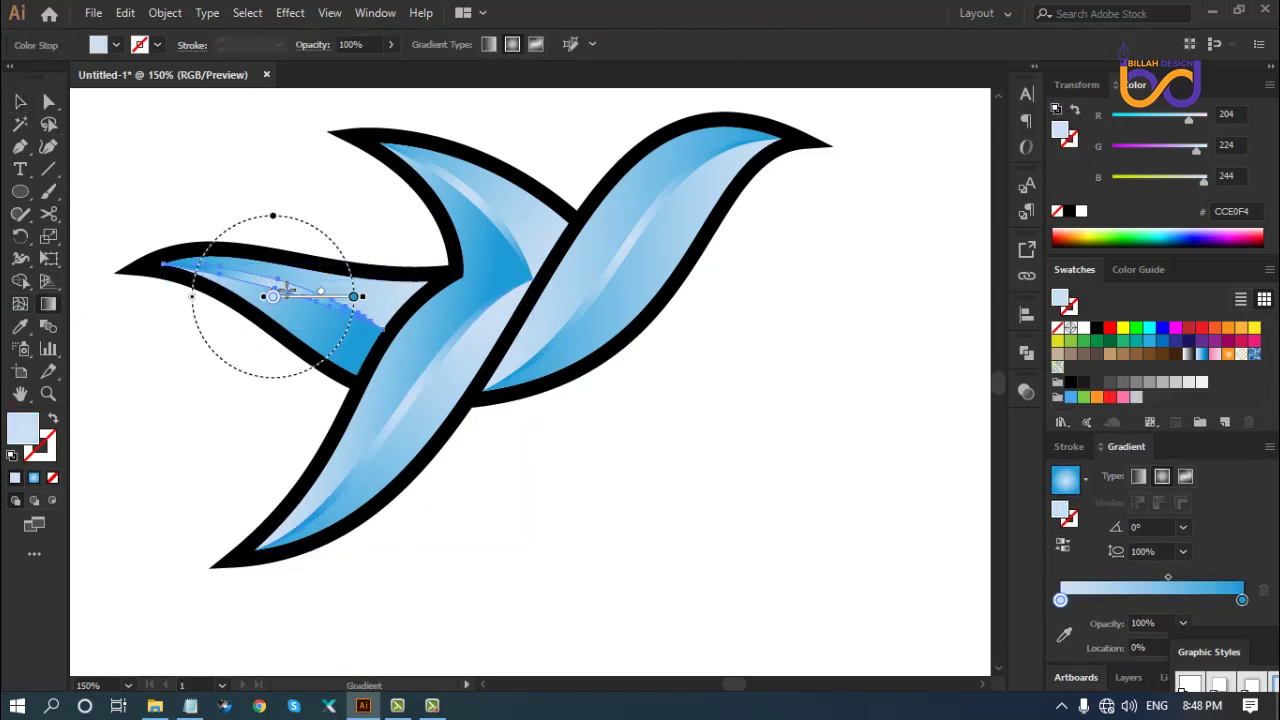
drag(268, 281, 366, 328)
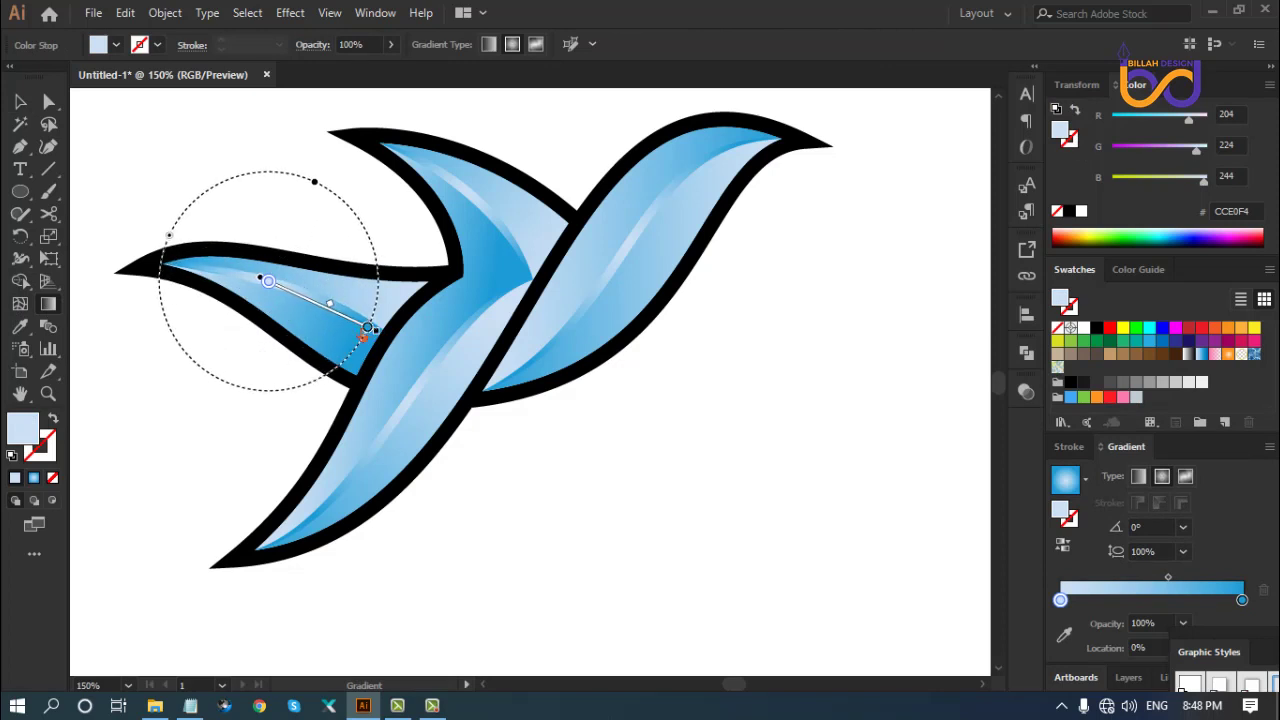
key(v)
click(191, 157)
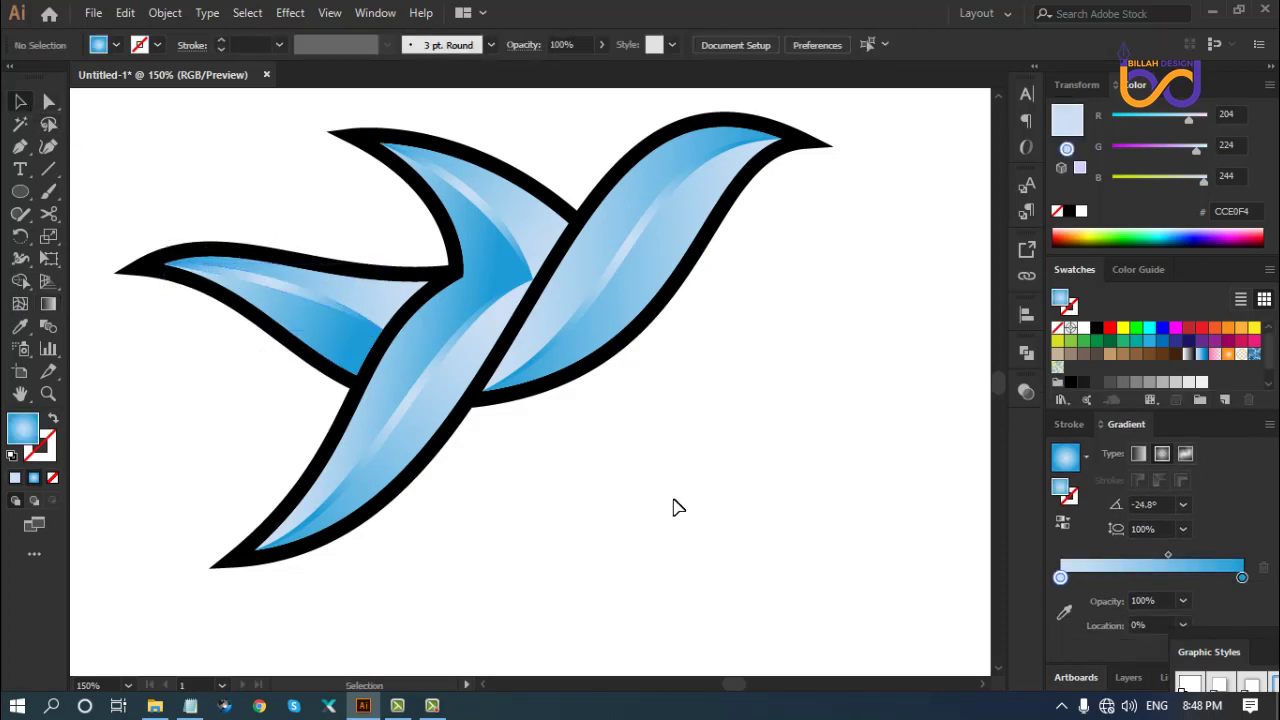
Fill the bird's outline with dark gray 333333 and deselect it
drag(790, 411, 771, 460)
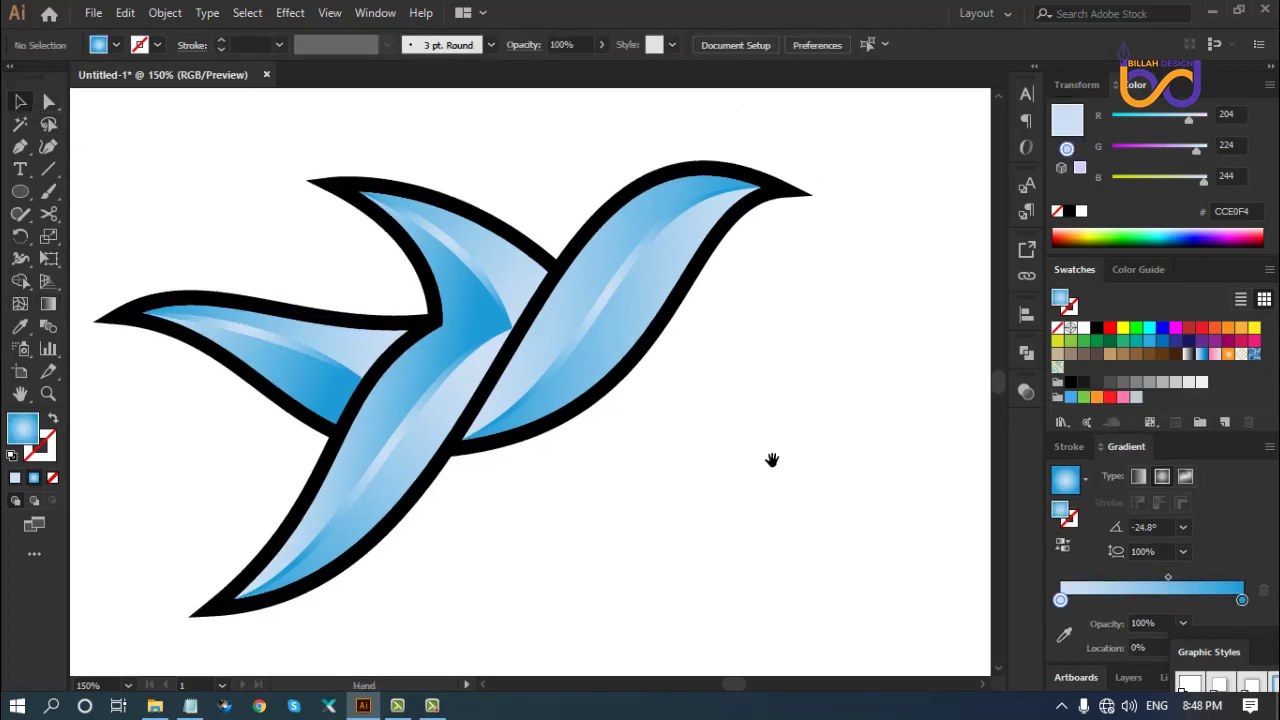
click(801, 212)
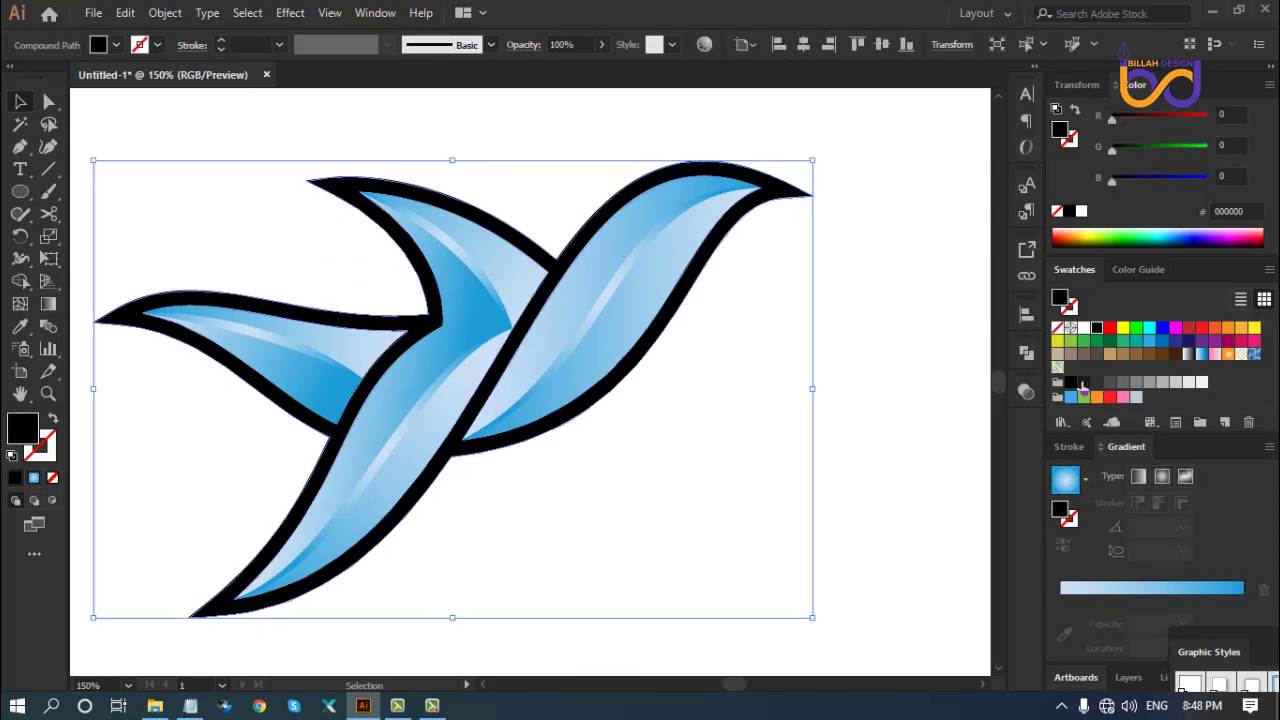
click(1084, 384)
click(1096, 382)
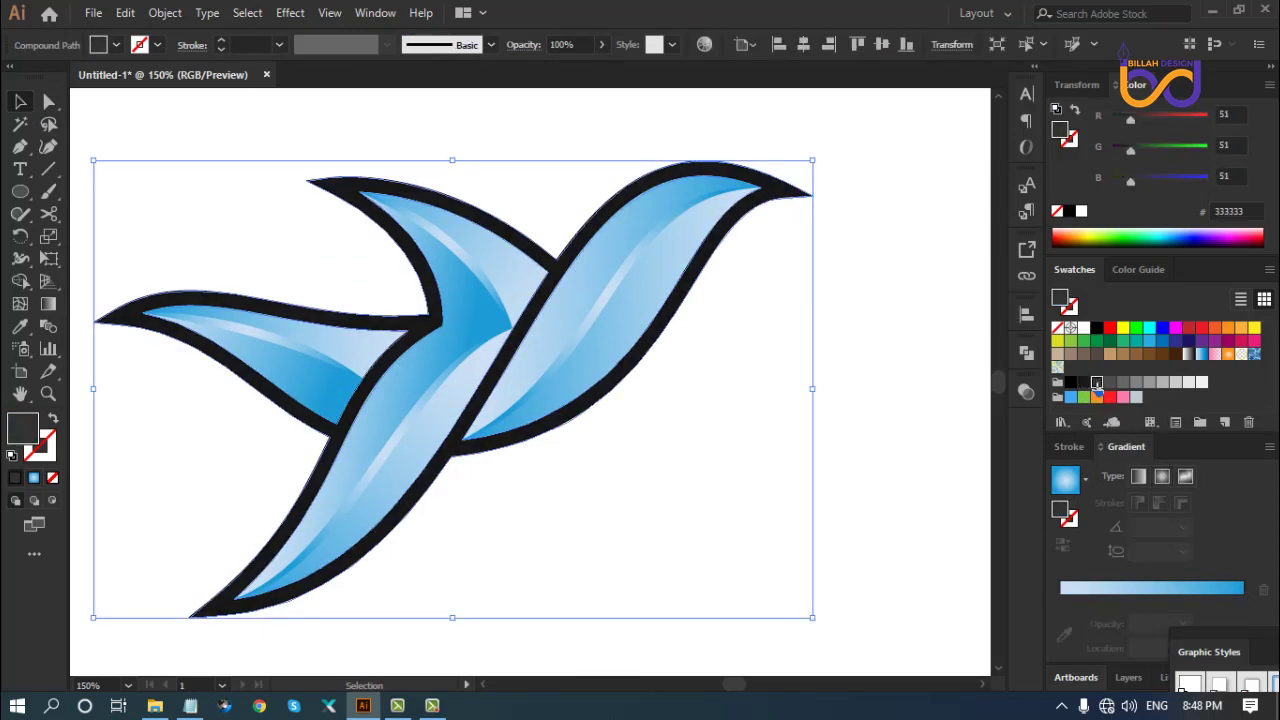
click(820, 468)
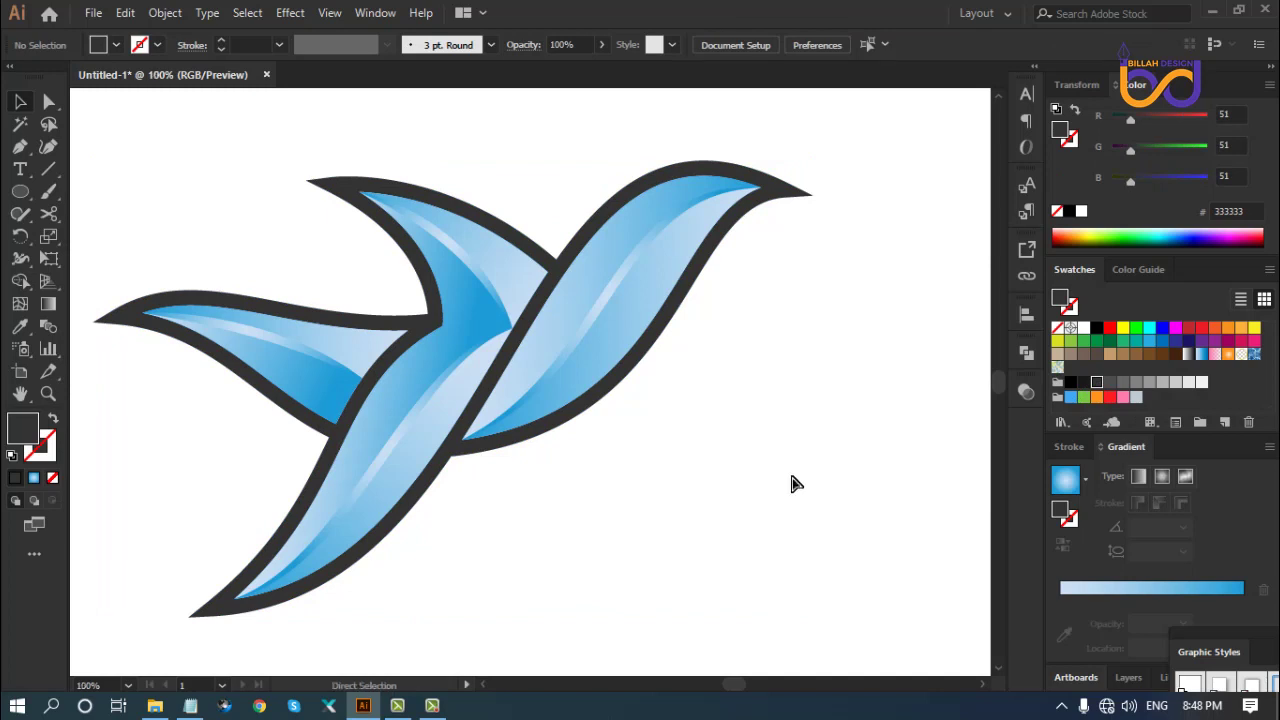
Fill the bird's outline with the near-black swatch 1A1A1A and deselect it
key(ctrl+minus)
key(ctrl+minus)
key(ctrl+equal)
key(ctrl+equal)
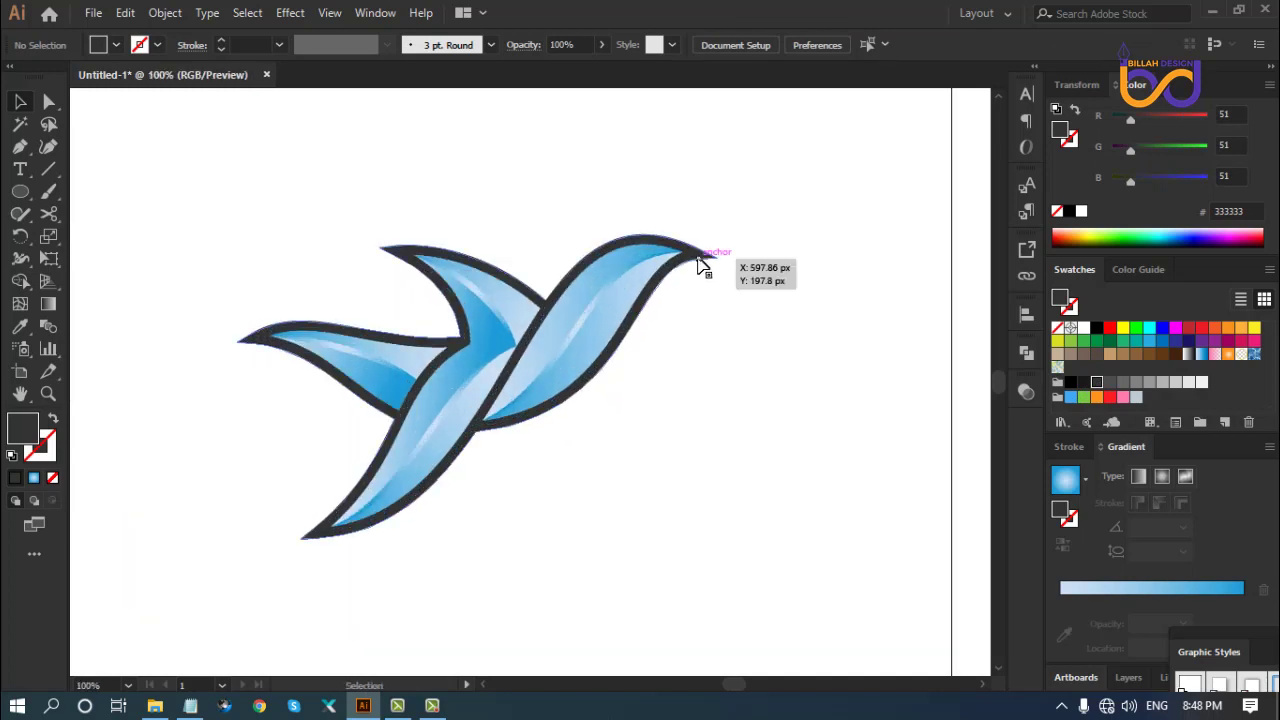
click(701, 265)
click(1083, 383)
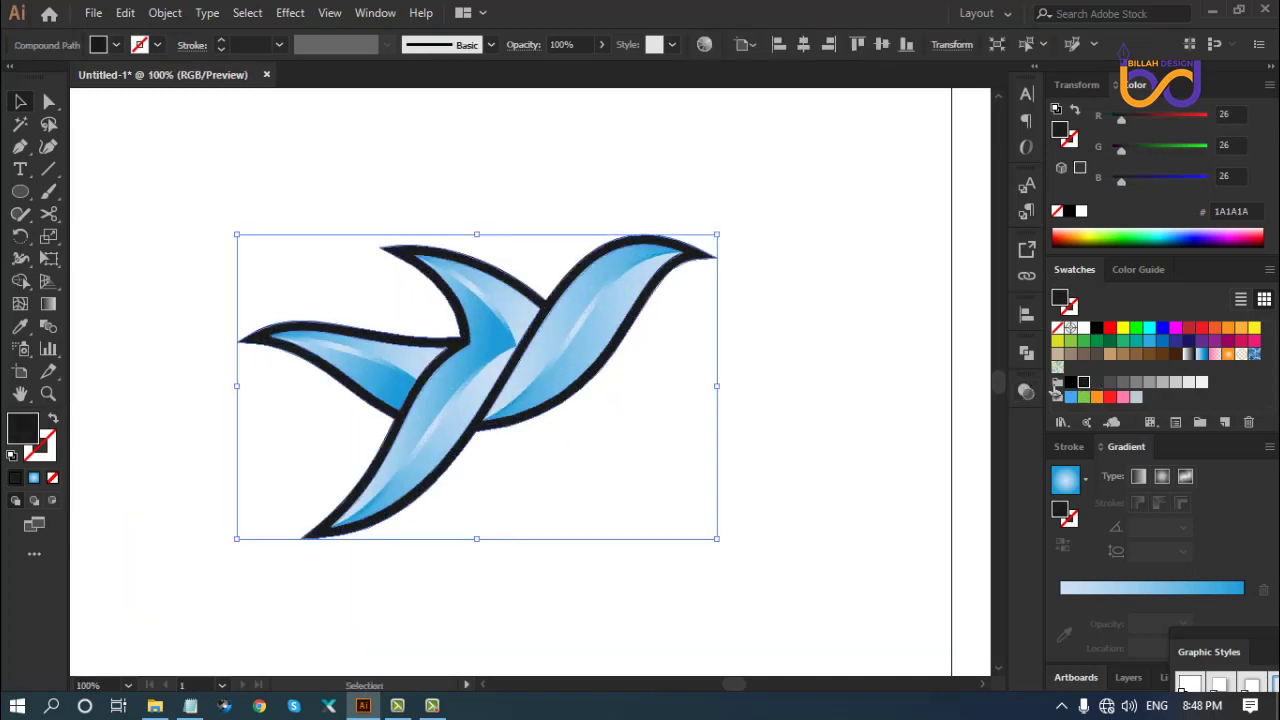
click(808, 466)
Group all parts of the finished blue bird on the artboard and deselect the group
key(ctrl+minus)
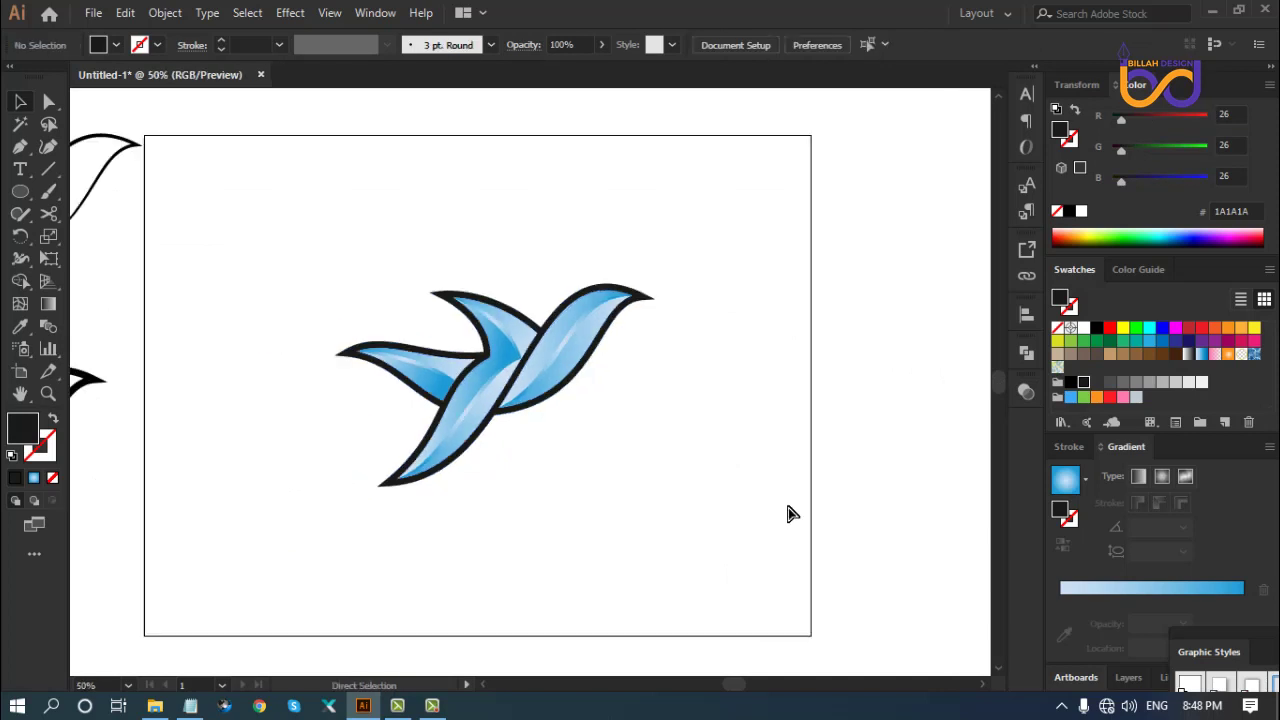
key(ctrl+minus)
key(ctrl+minus)
key(ctrl+minus)
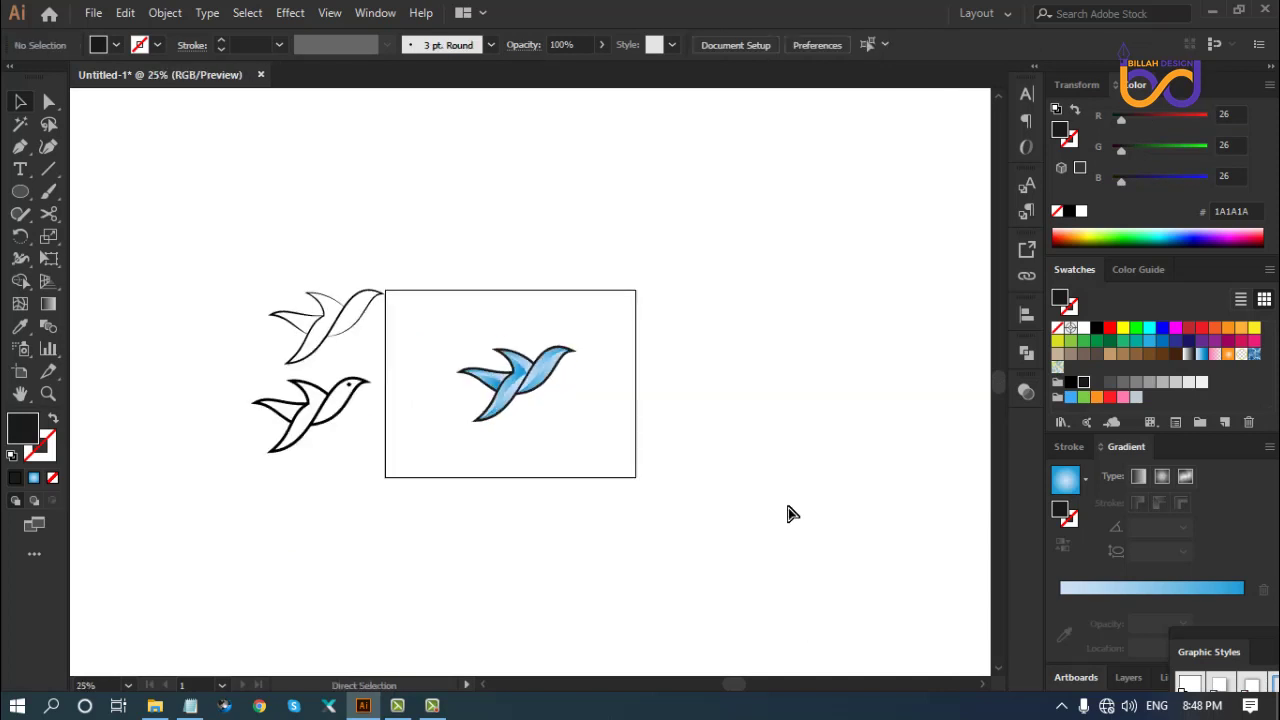
key(ctrl+plus)
key(ctrl+plus)
drag(626, 453, 654, 440)
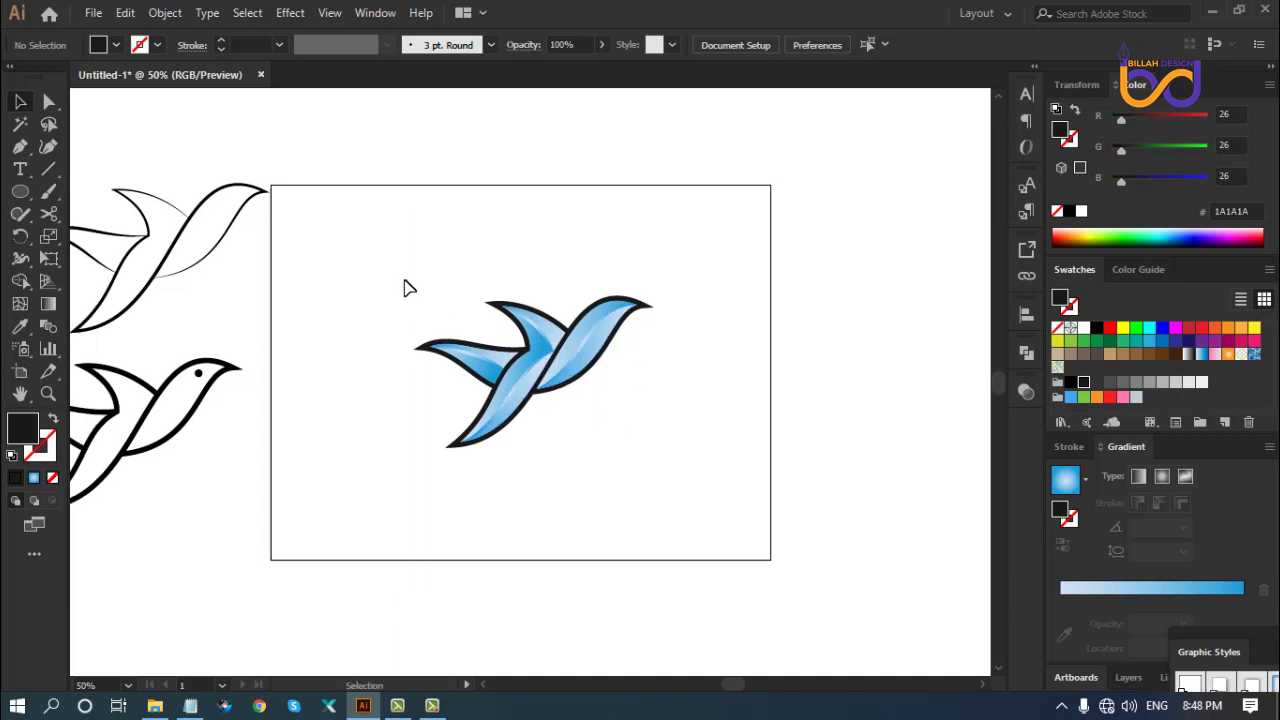
drag(381, 263, 731, 495)
key(a)
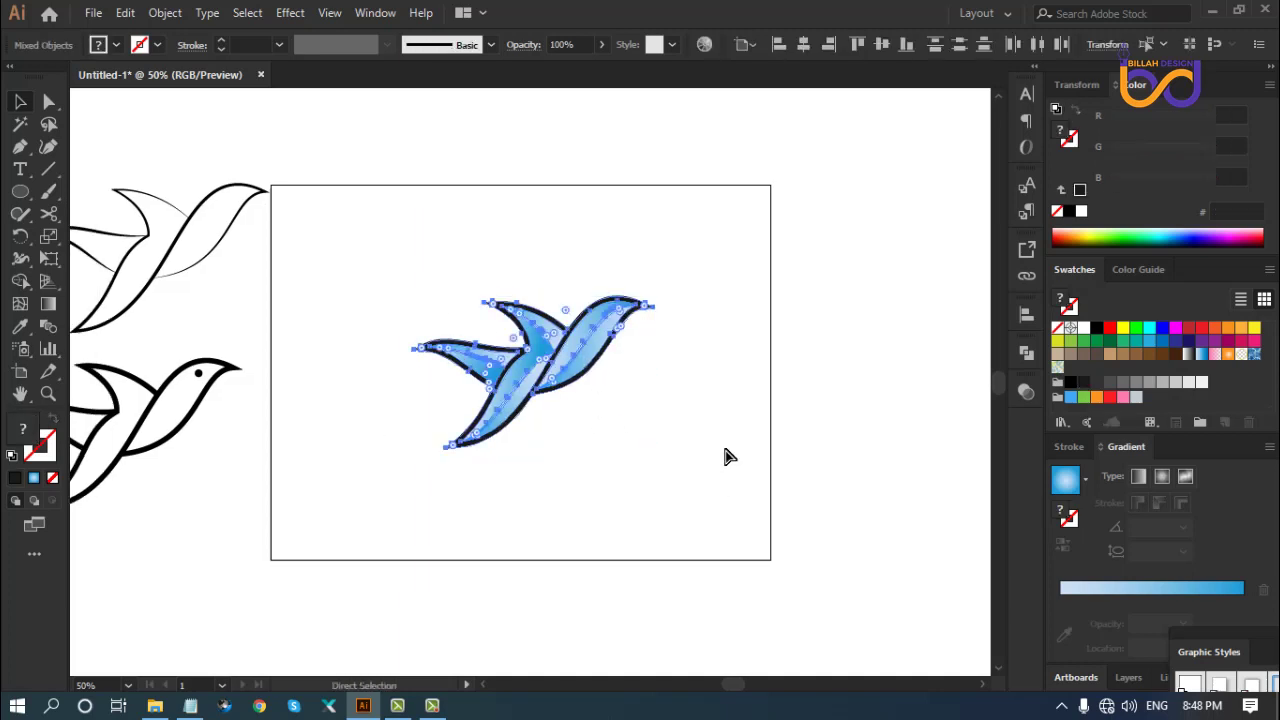
key(ctrl+g)
click(729, 469)
Delete the two black line-art bird drafts beside the artboard
drag(451, 483, 558, 477)
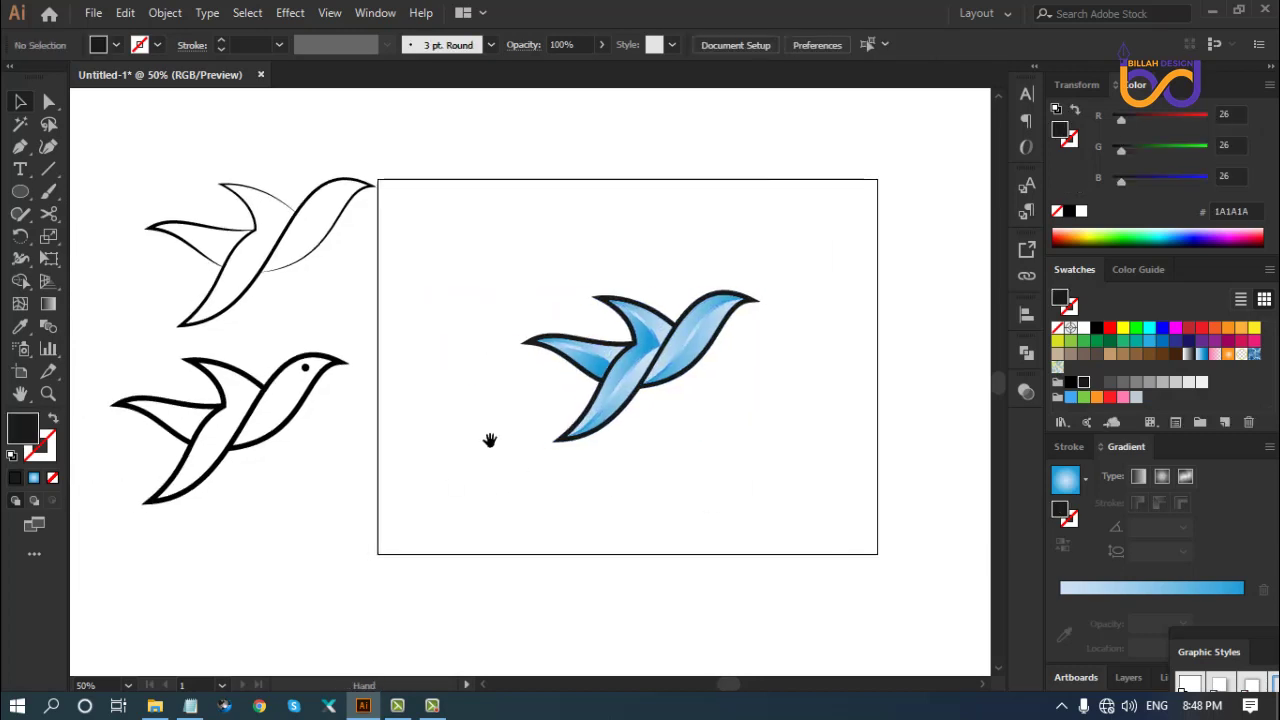
drag(422, 138, 110, 510)
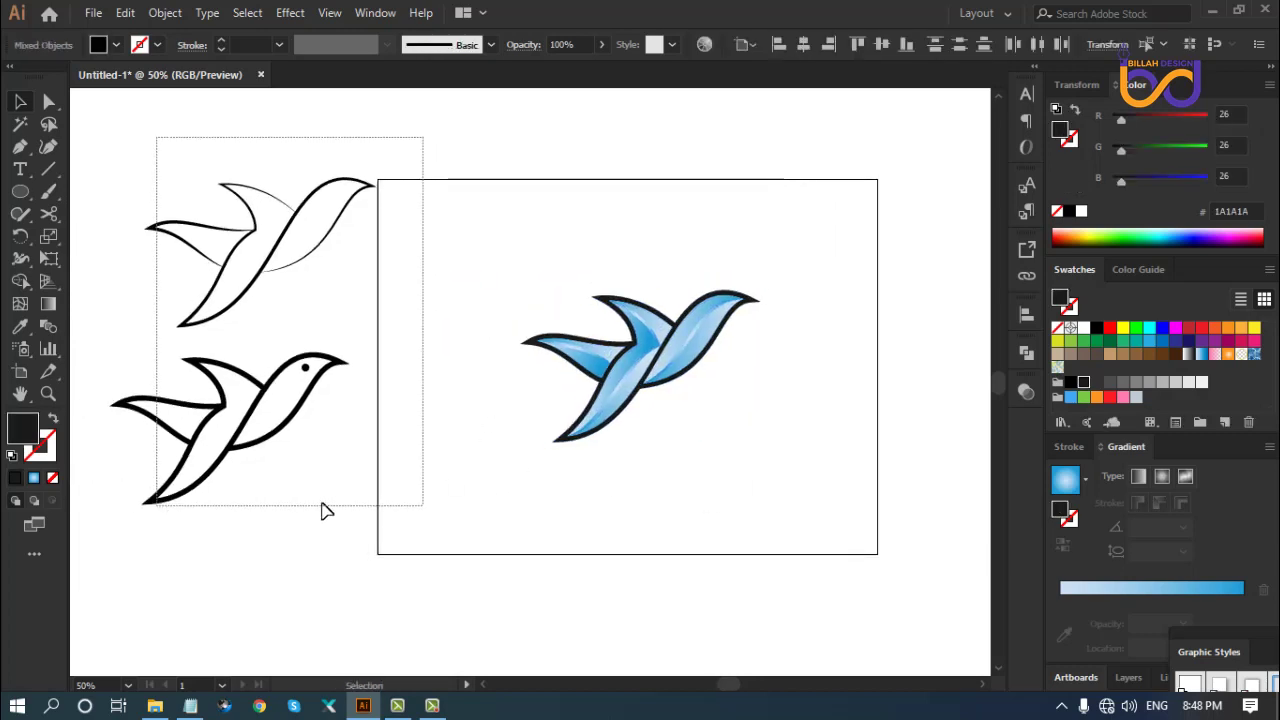
key(Delete)
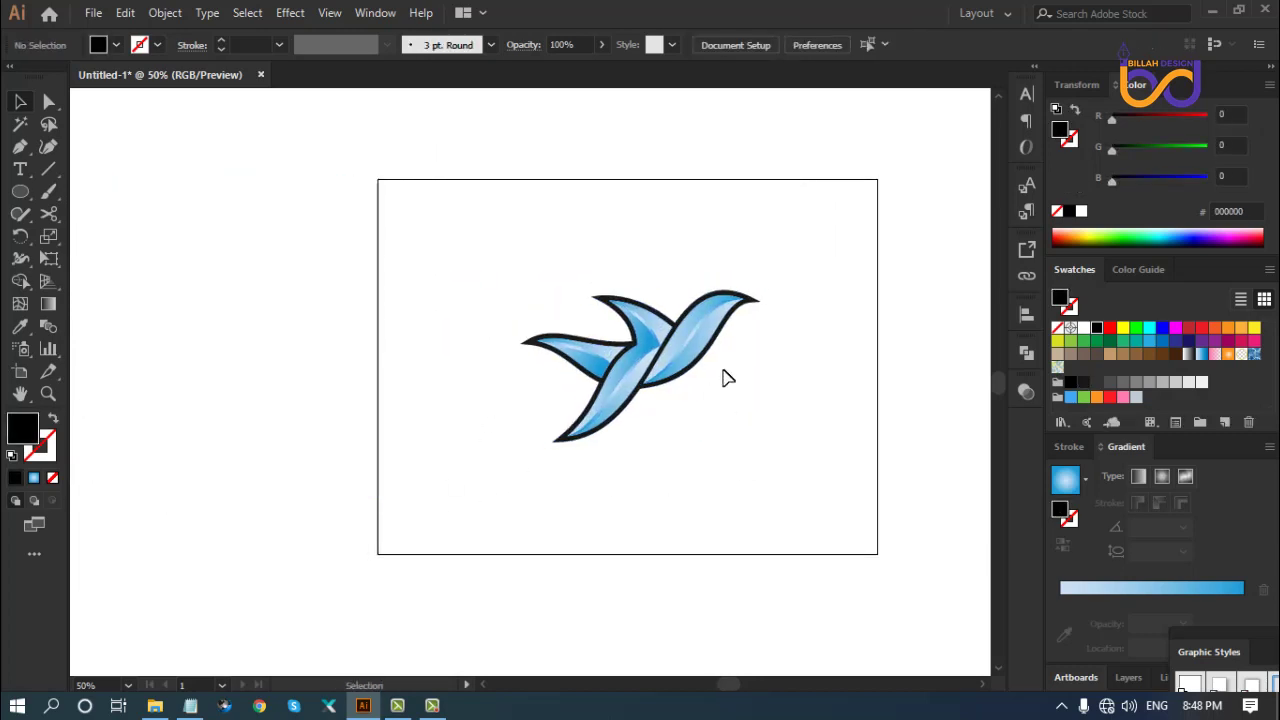
Duplicate the grouped bird so one sits in the artboard's upper-left area, and move the other about 100 px left and 100 px down
drag(740, 399, 660, 420)
drag(576, 347, 451, 250)
drag(578, 398, 514, 459)
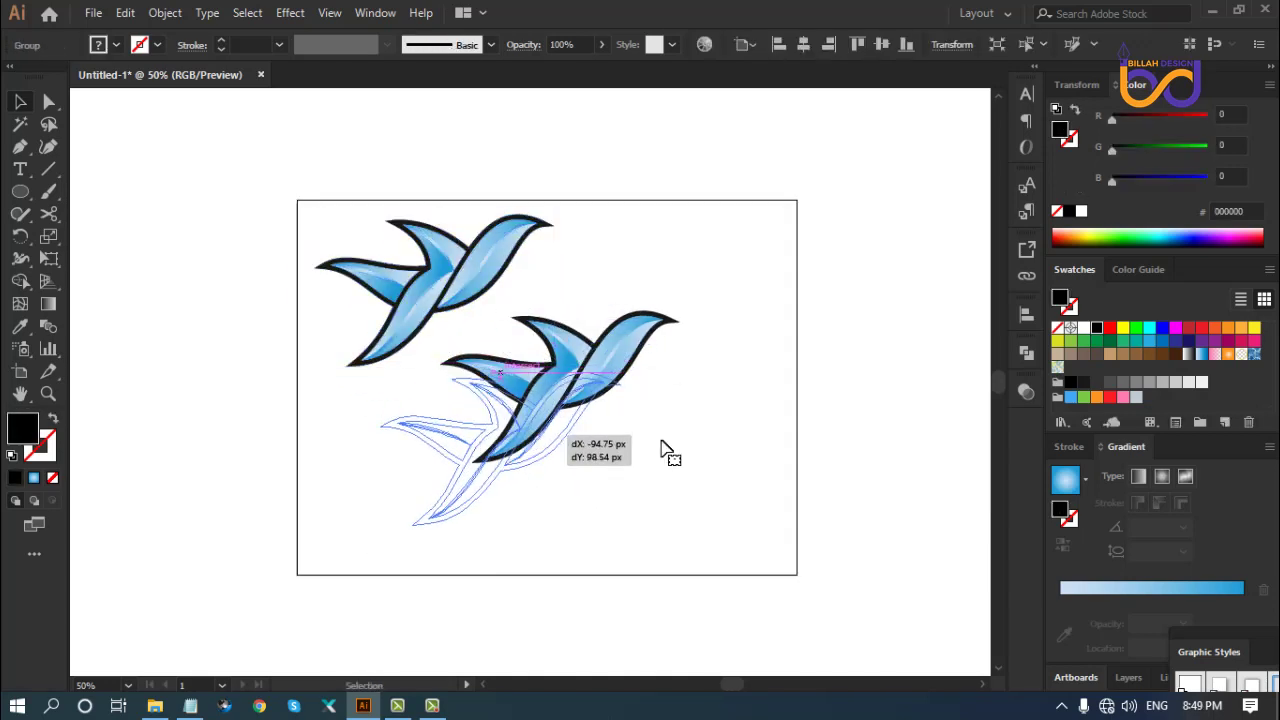
Recolor the lower bird purple with Recolor Artwork, linking the harmony colors and shifting the base color to hue 255.03°, saturation 95.07%
drag(686, 433, 610, 418)
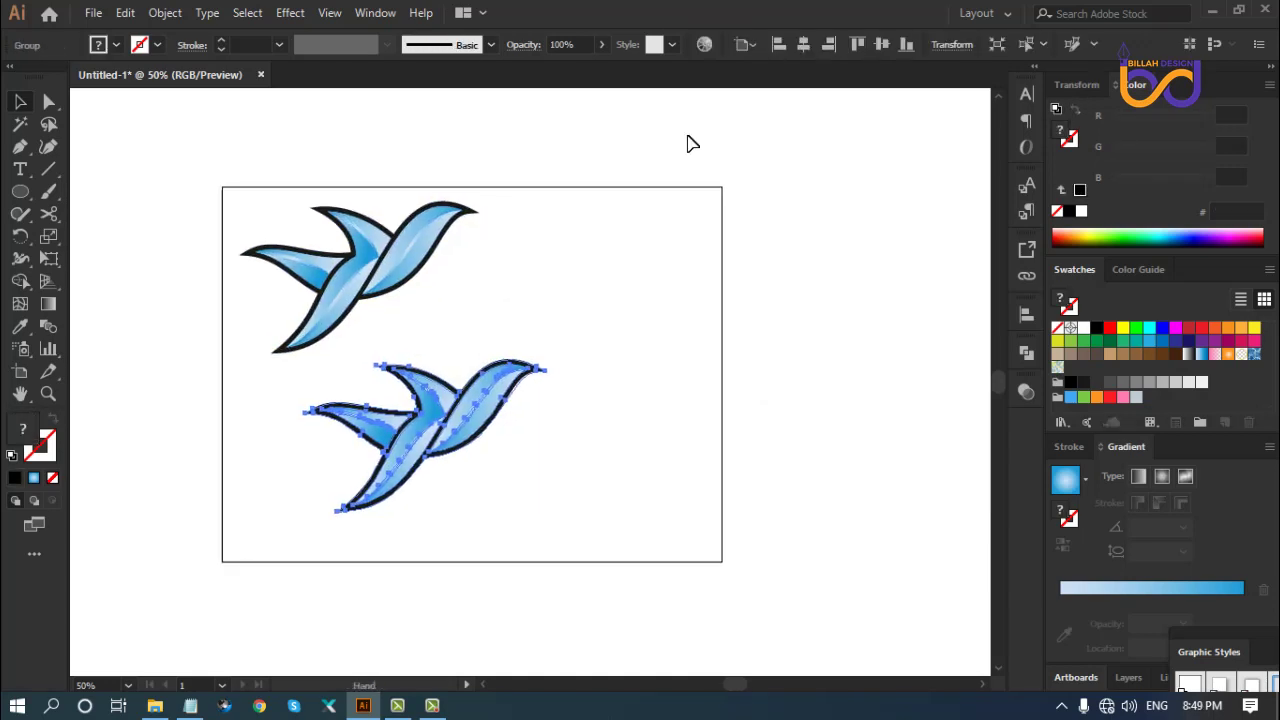
click(705, 45)
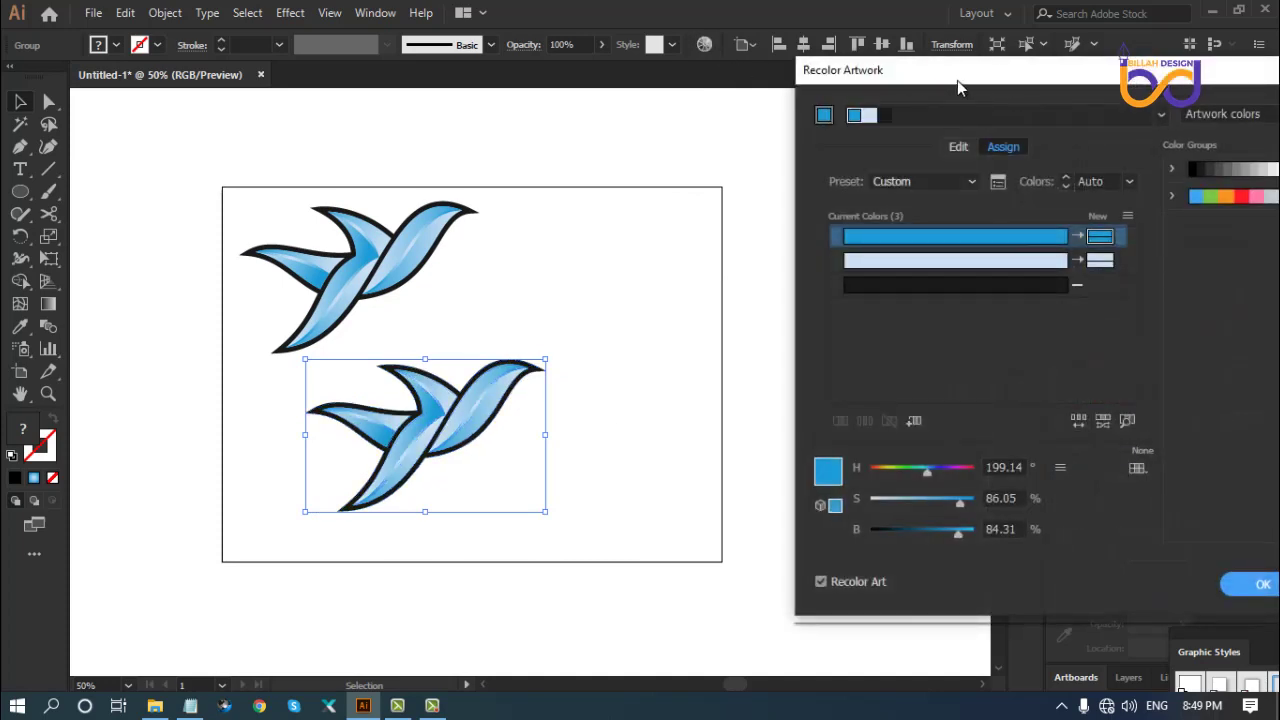
drag(957, 80, 838, 78)
click(810, 129)
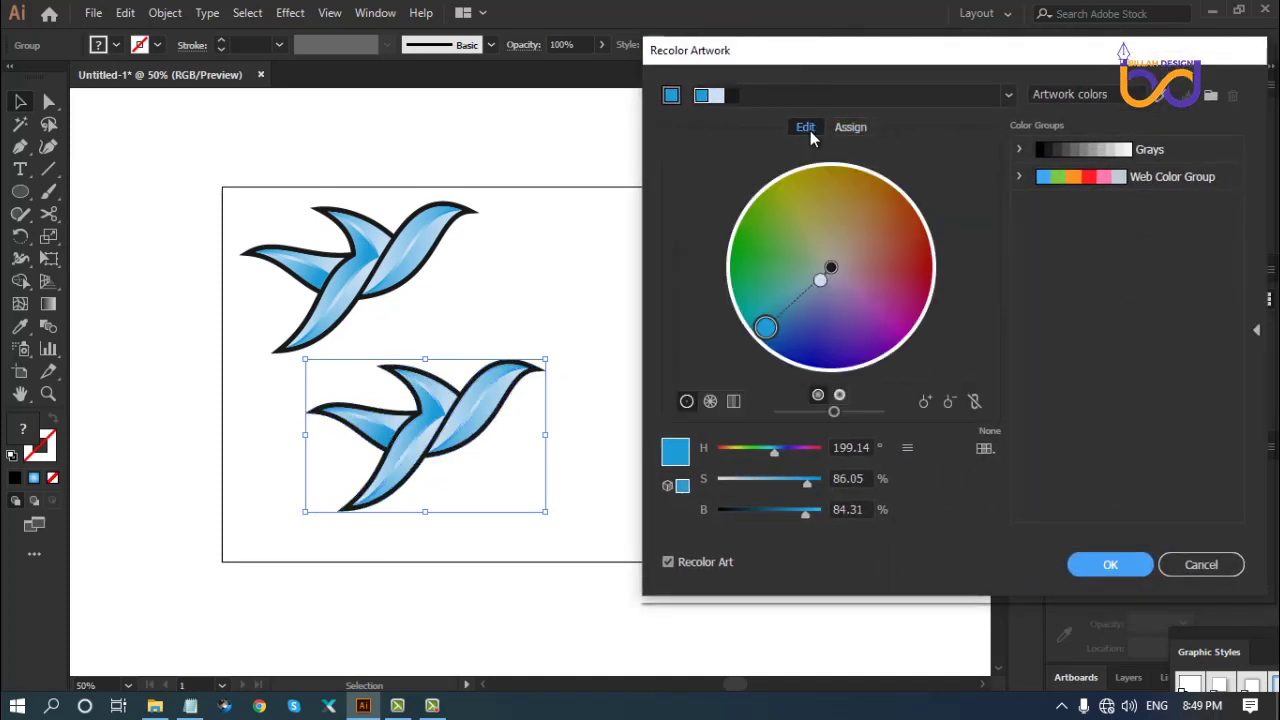
click(975, 401)
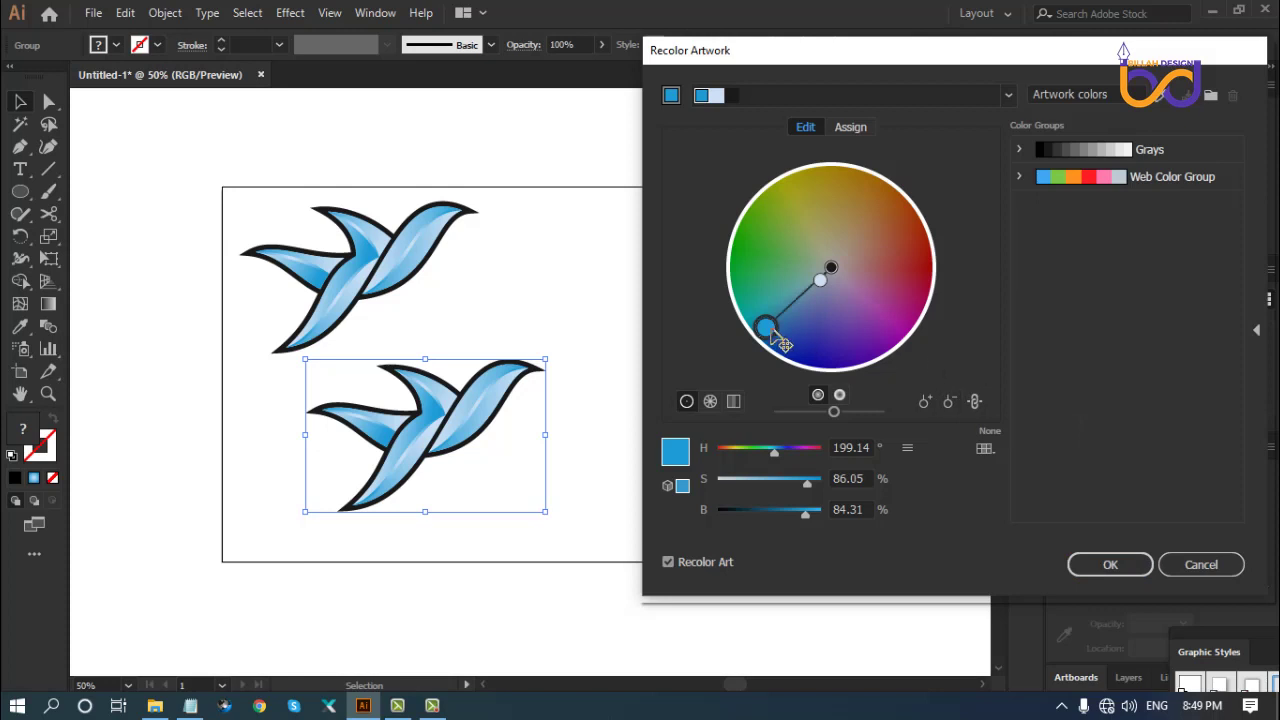
drag(780, 338, 841, 366)
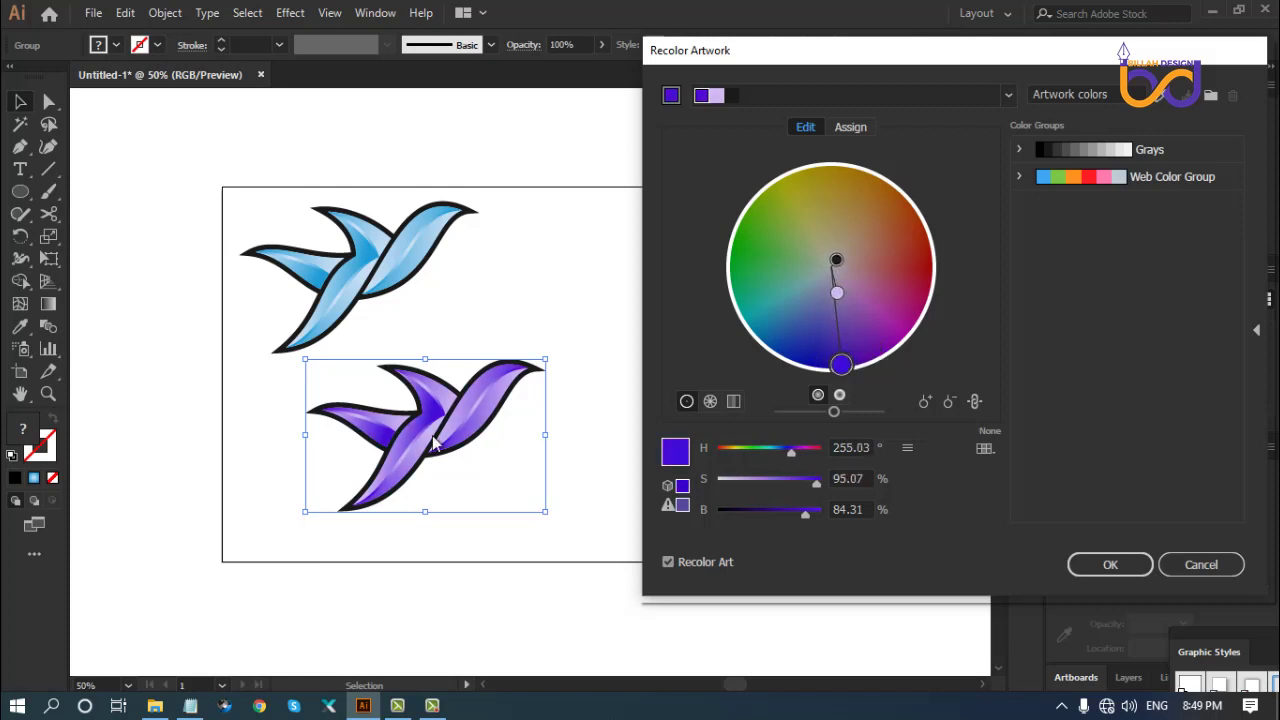
click(1109, 563)
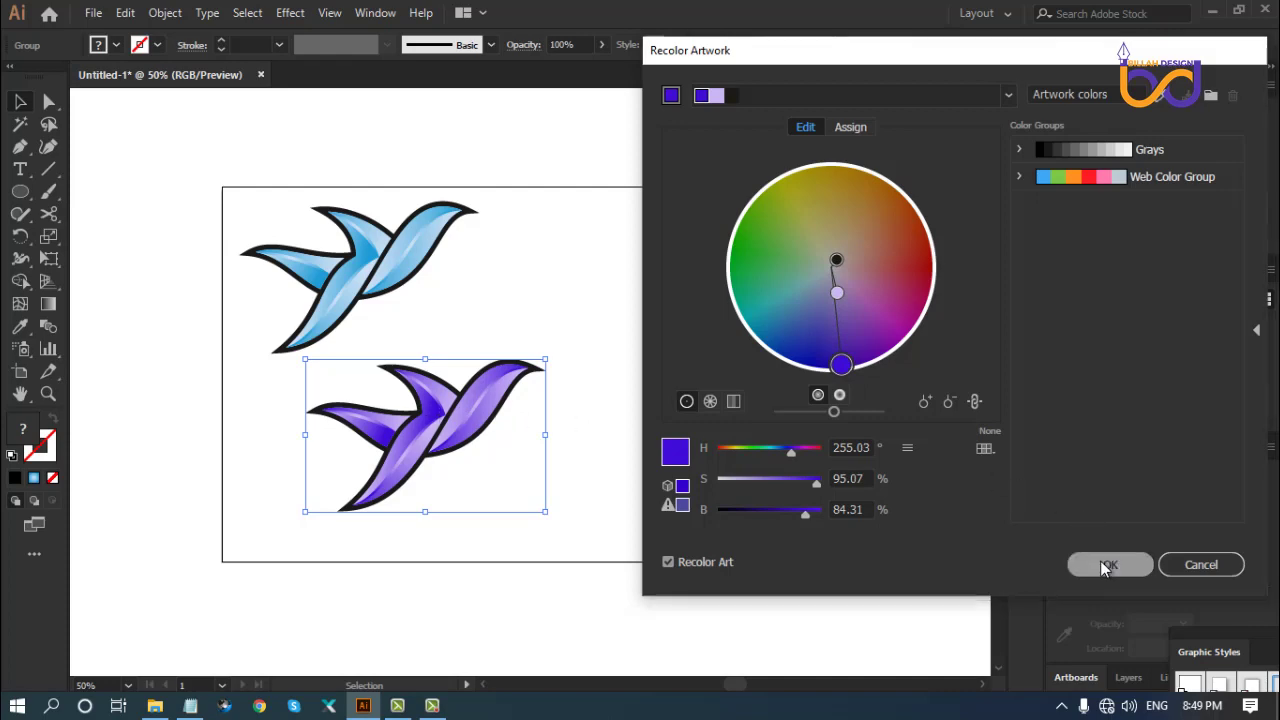
click(609, 461)
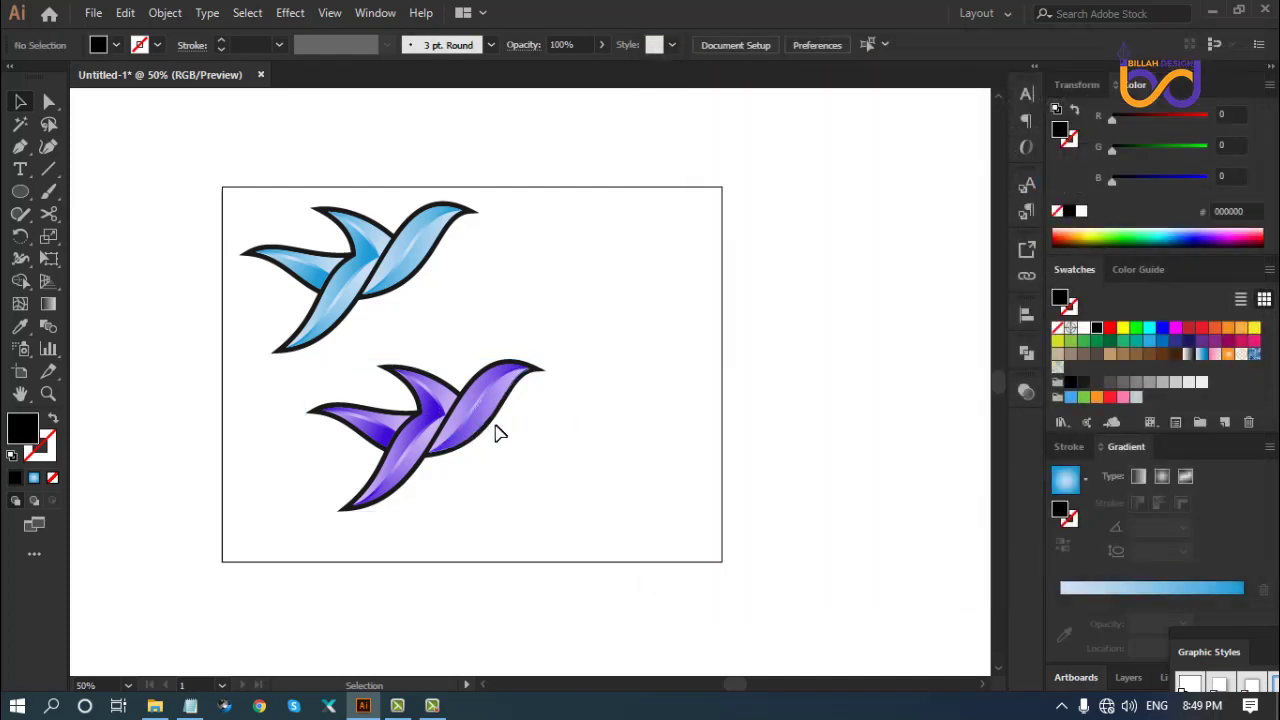
Move the purple bird to the artboard's upper-right area and the blue bird to its lower-left area
drag(494, 431, 655, 274)
click(437, 268)
drag(437, 268, 482, 450)
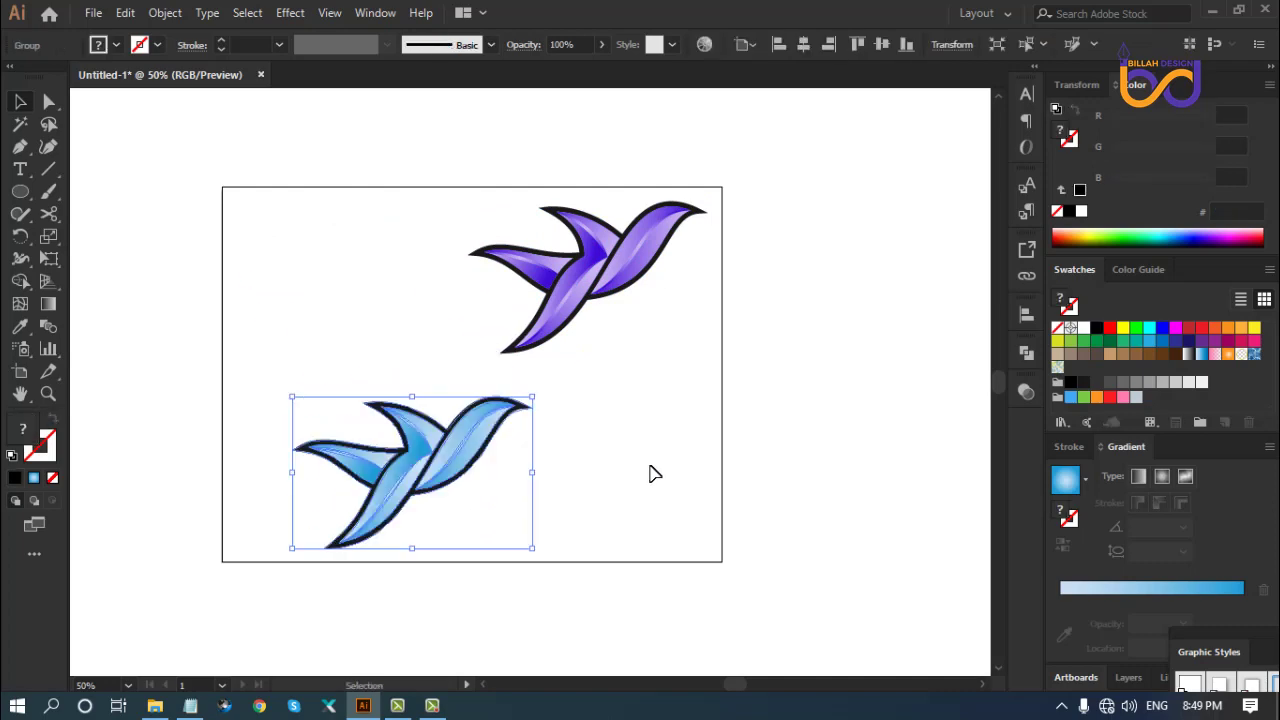
Recolor the blue bird turquoise with Recolor Artwork, linking the harmony colors and shifting the base color to hue 176.58°, saturation 60.59%
click(704, 44)
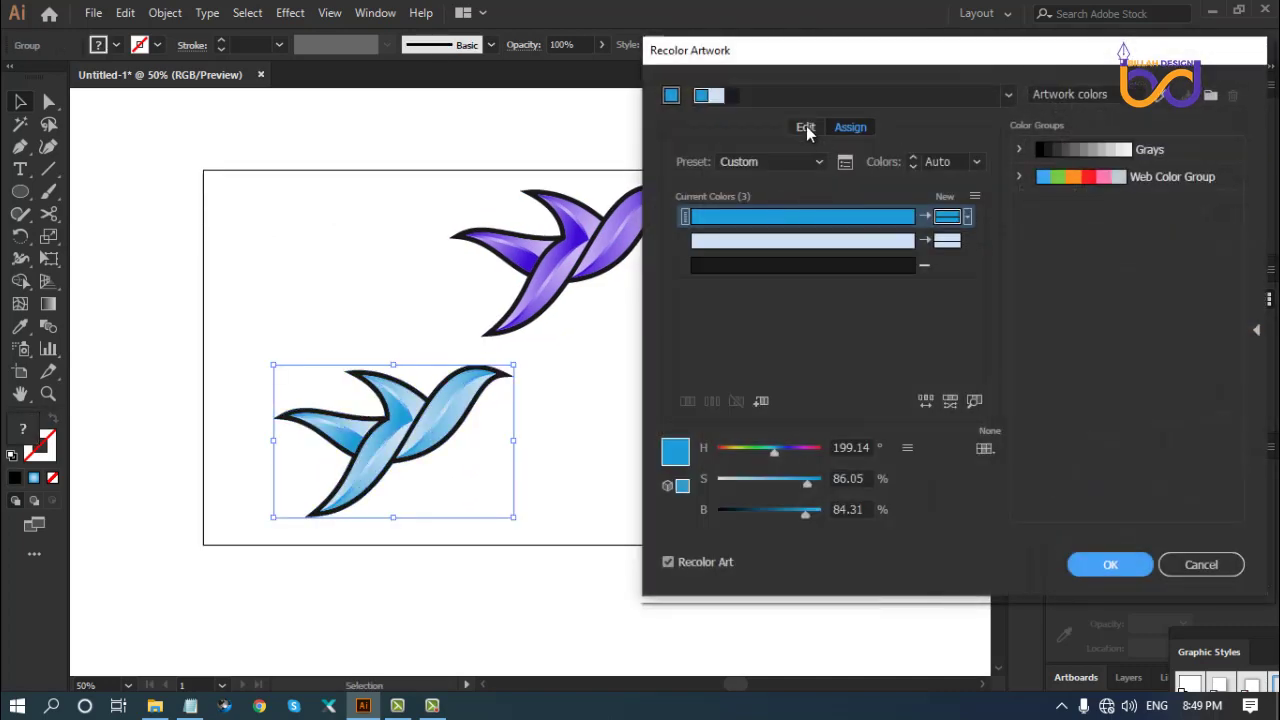
click(806, 128)
click(975, 401)
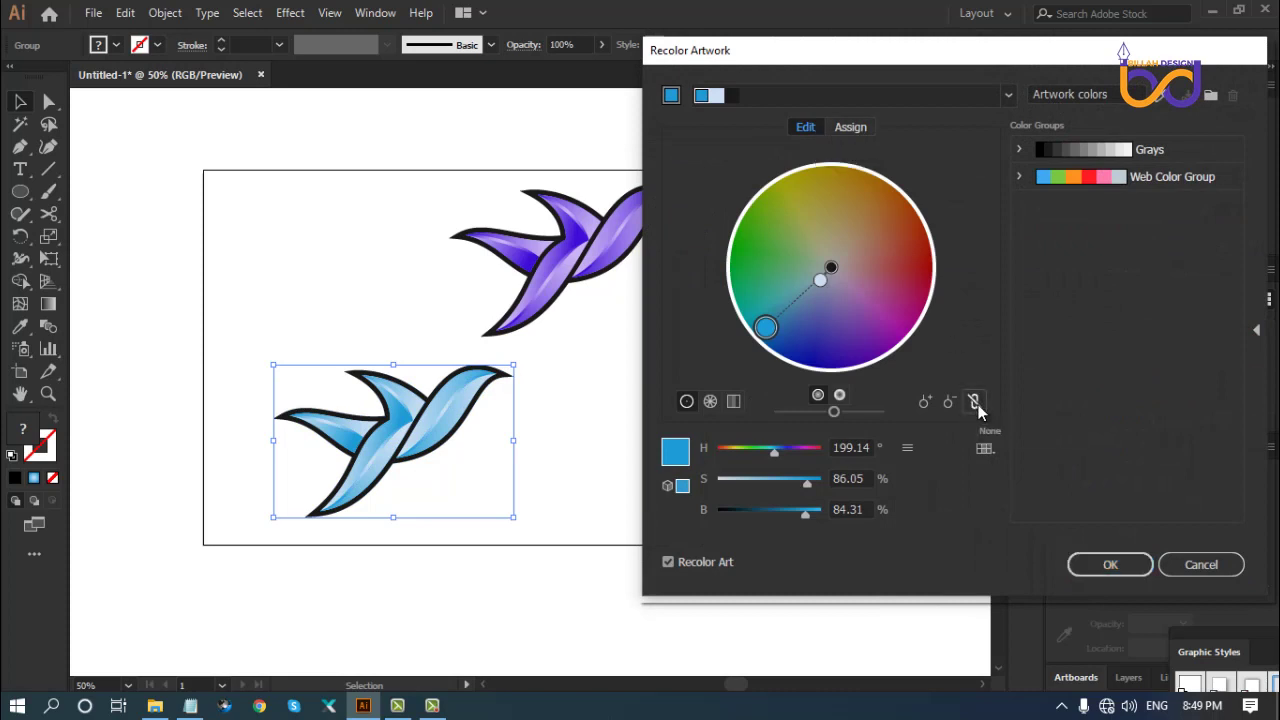
click(975, 402)
drag(766, 329, 776, 295)
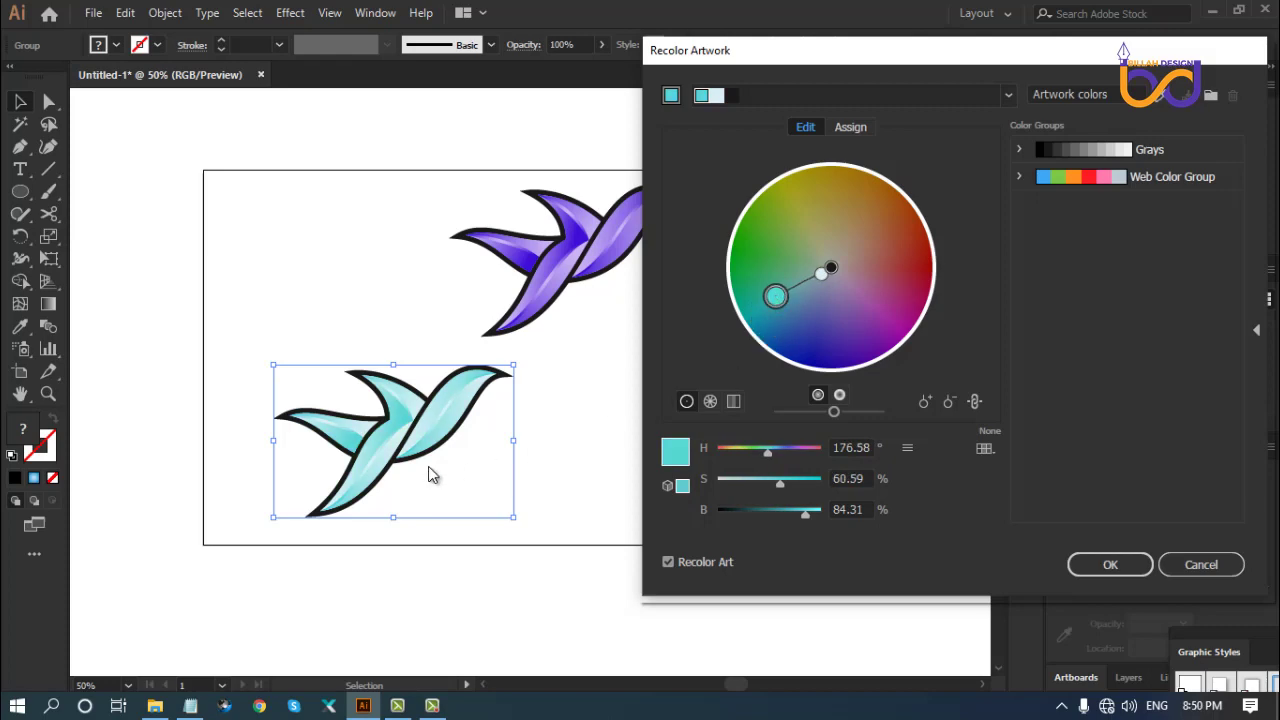
click(1109, 564)
click(316, 319)
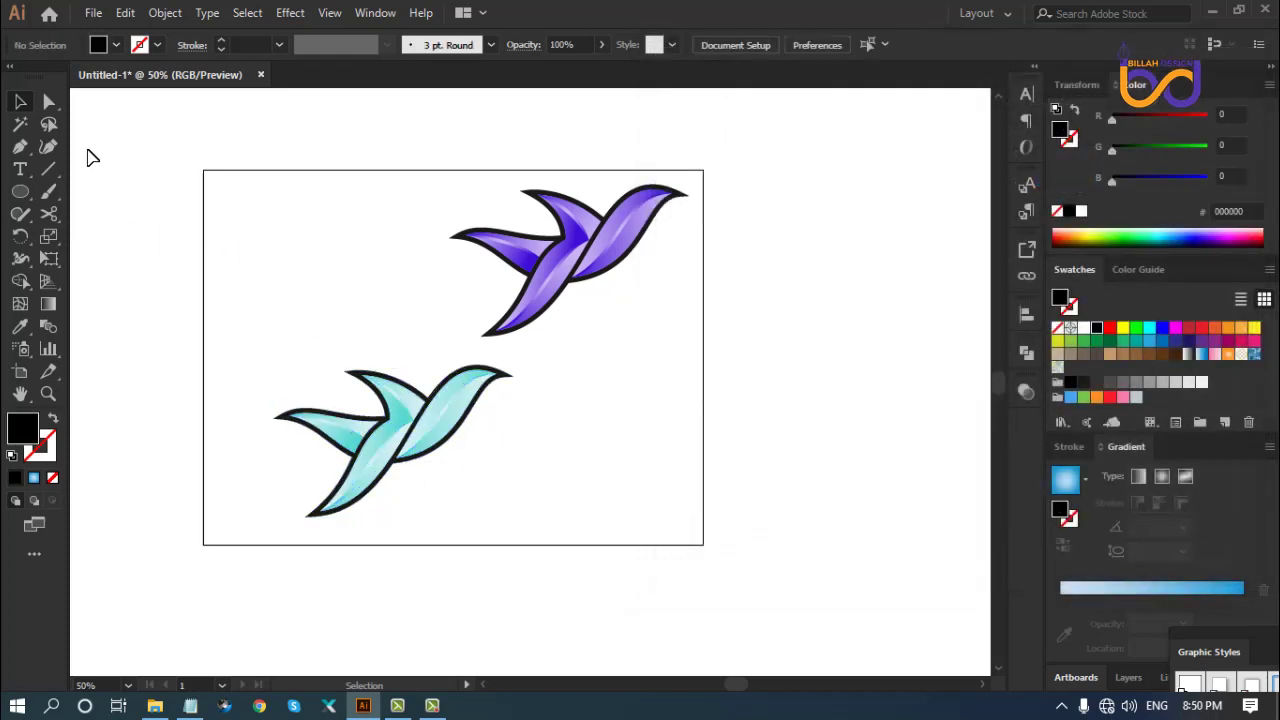
Fill only the turquoise bird's outline shape with the dark gray swatch R=51 G=51 B=51 and deselect it
click(50, 102)
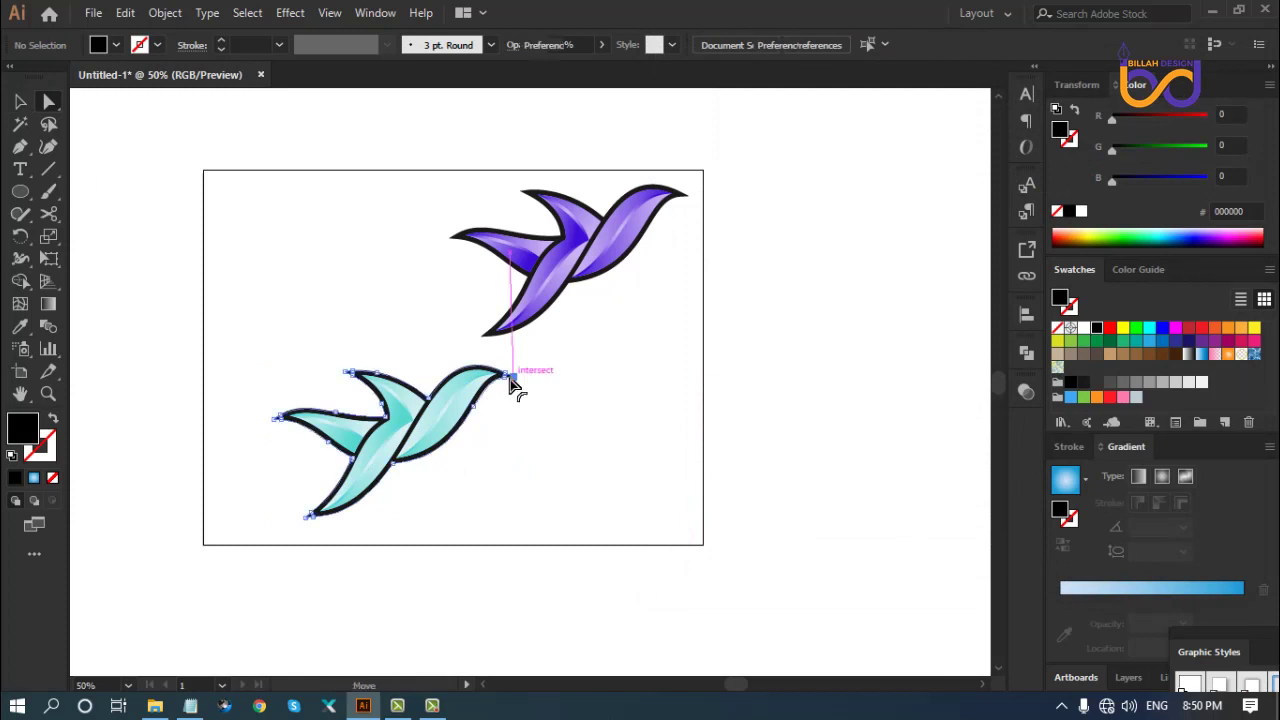
click(513, 386)
click(1096, 382)
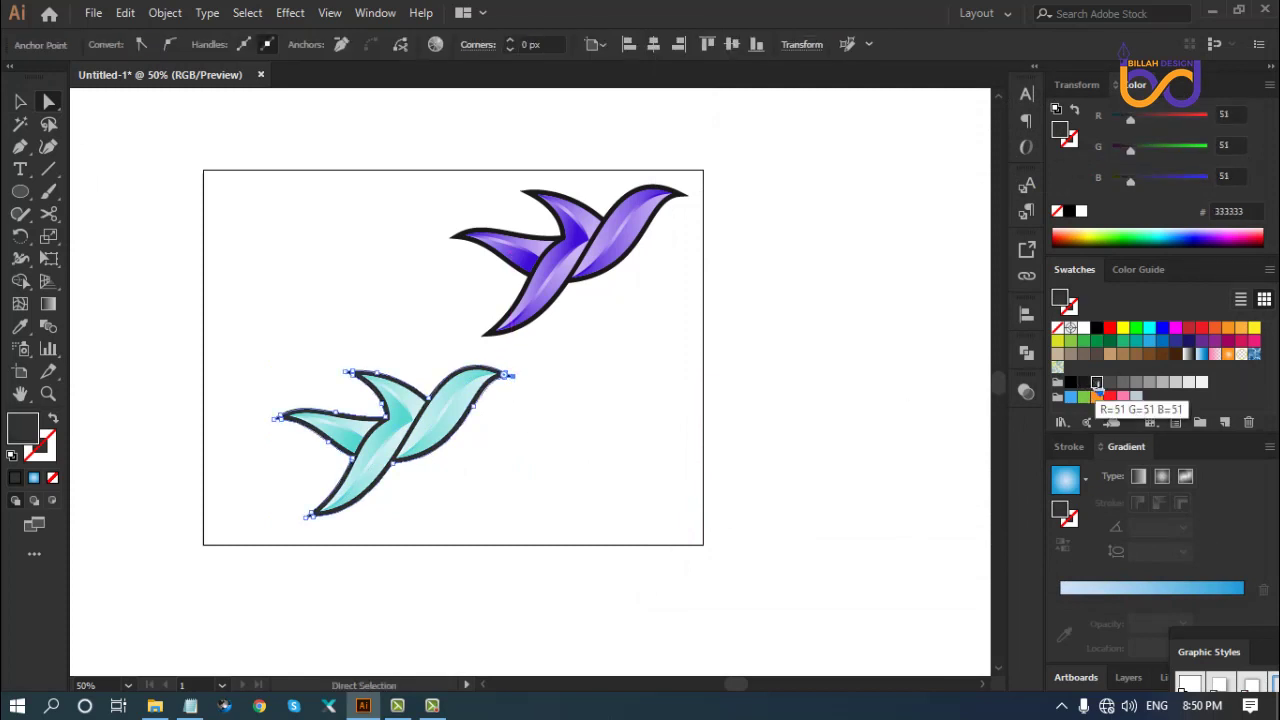
click(1109, 382)
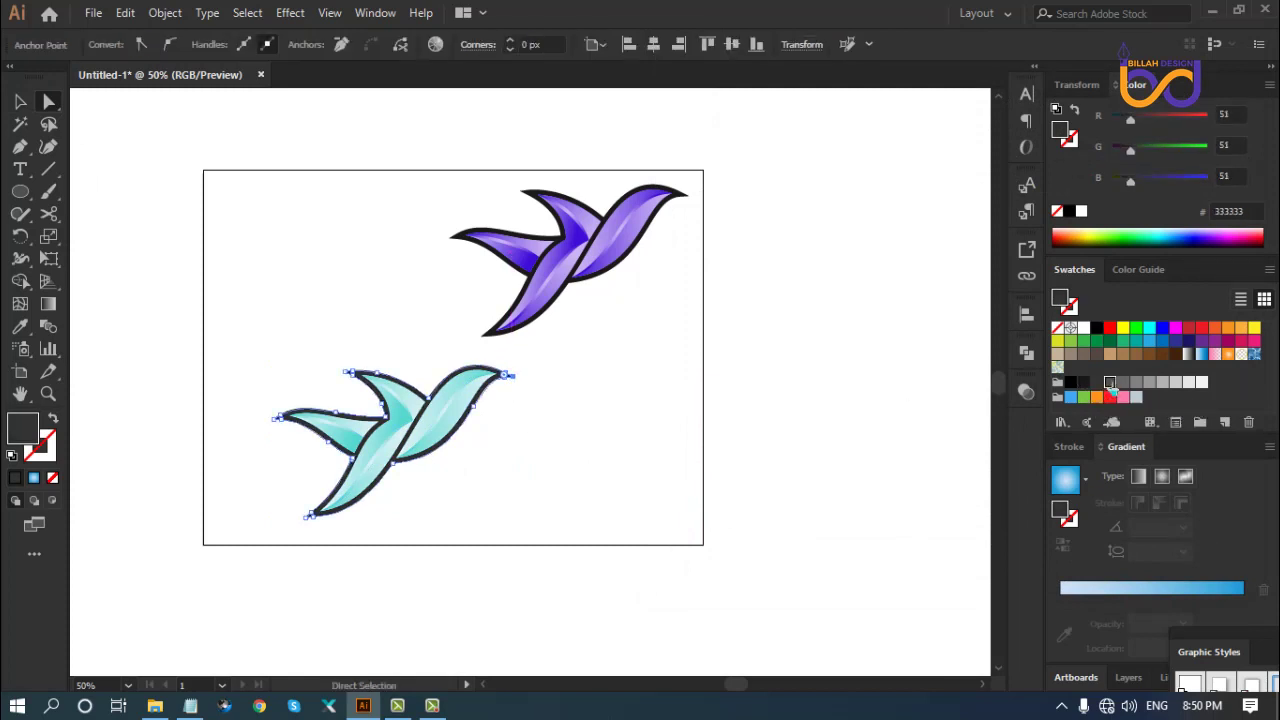
click(636, 449)
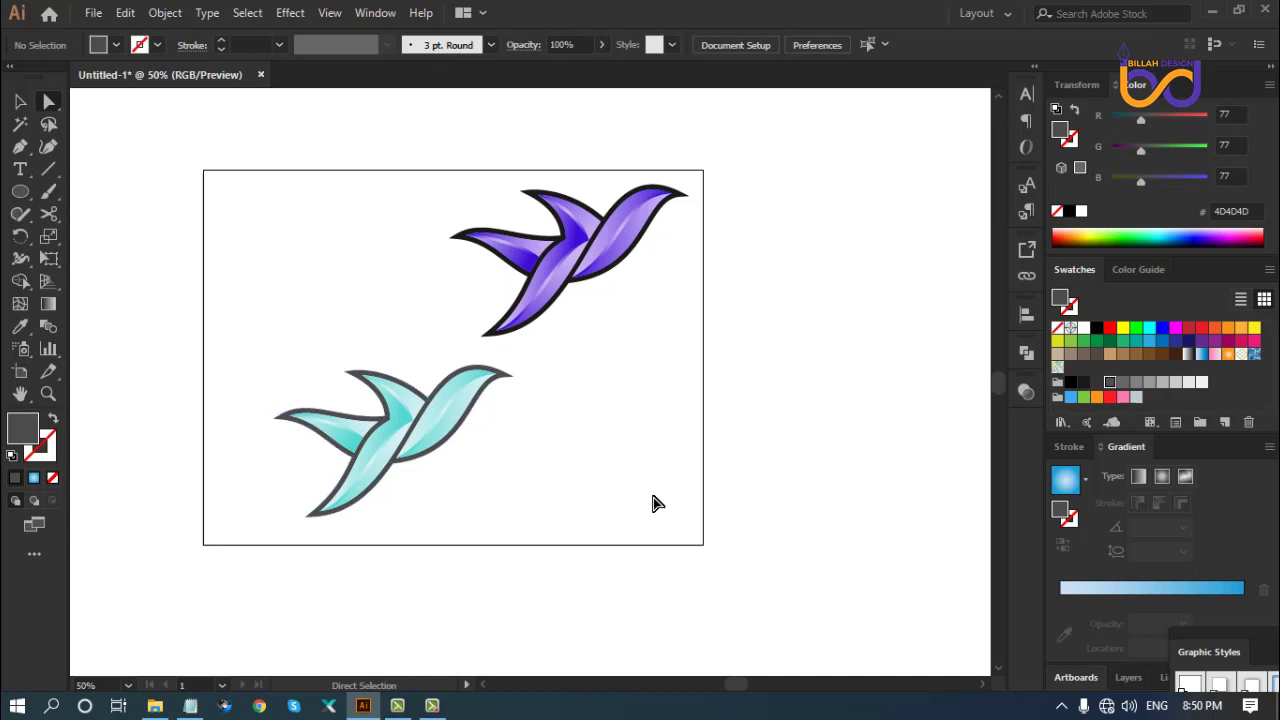
click(511, 377)
click(1096, 382)
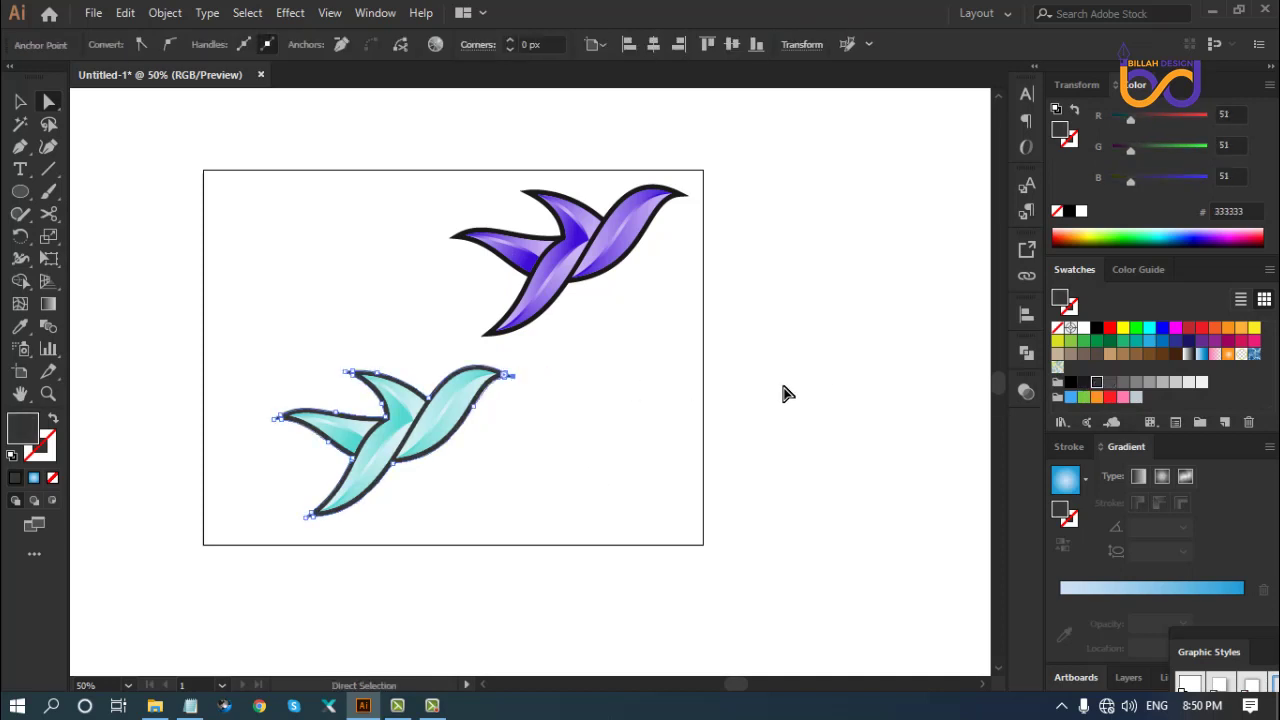
click(645, 380)
Stack the turquoise bird above the purple one at the artboard's center, enlarge both slightly about their shared center, and deselect them
click(20, 101)
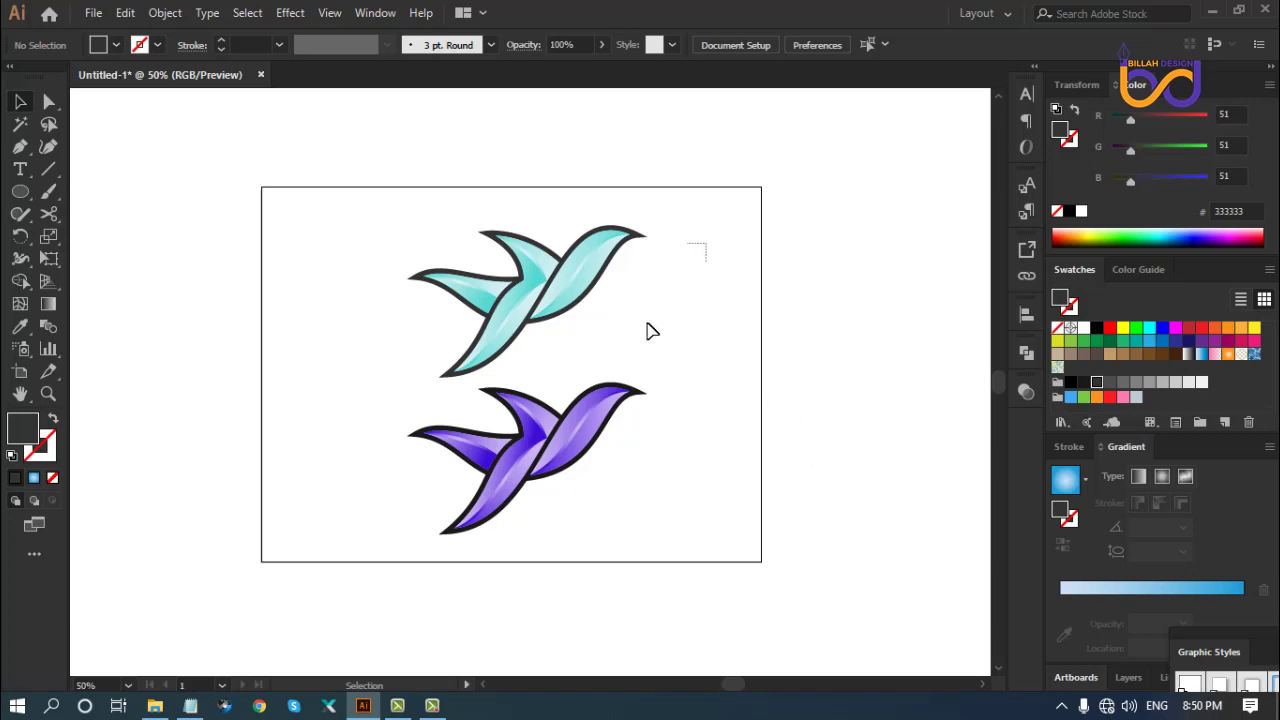
drag(651, 331, 520, 488)
drag(648, 383, 657, 386)
click(729, 386)
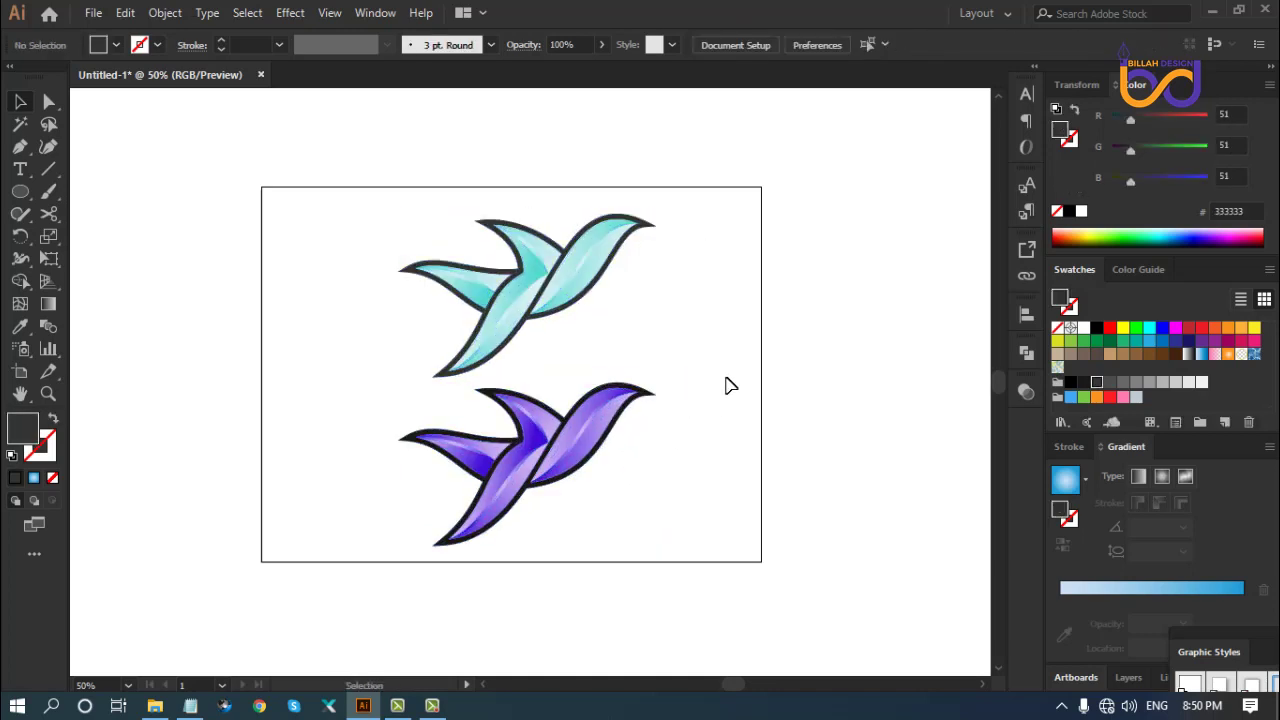